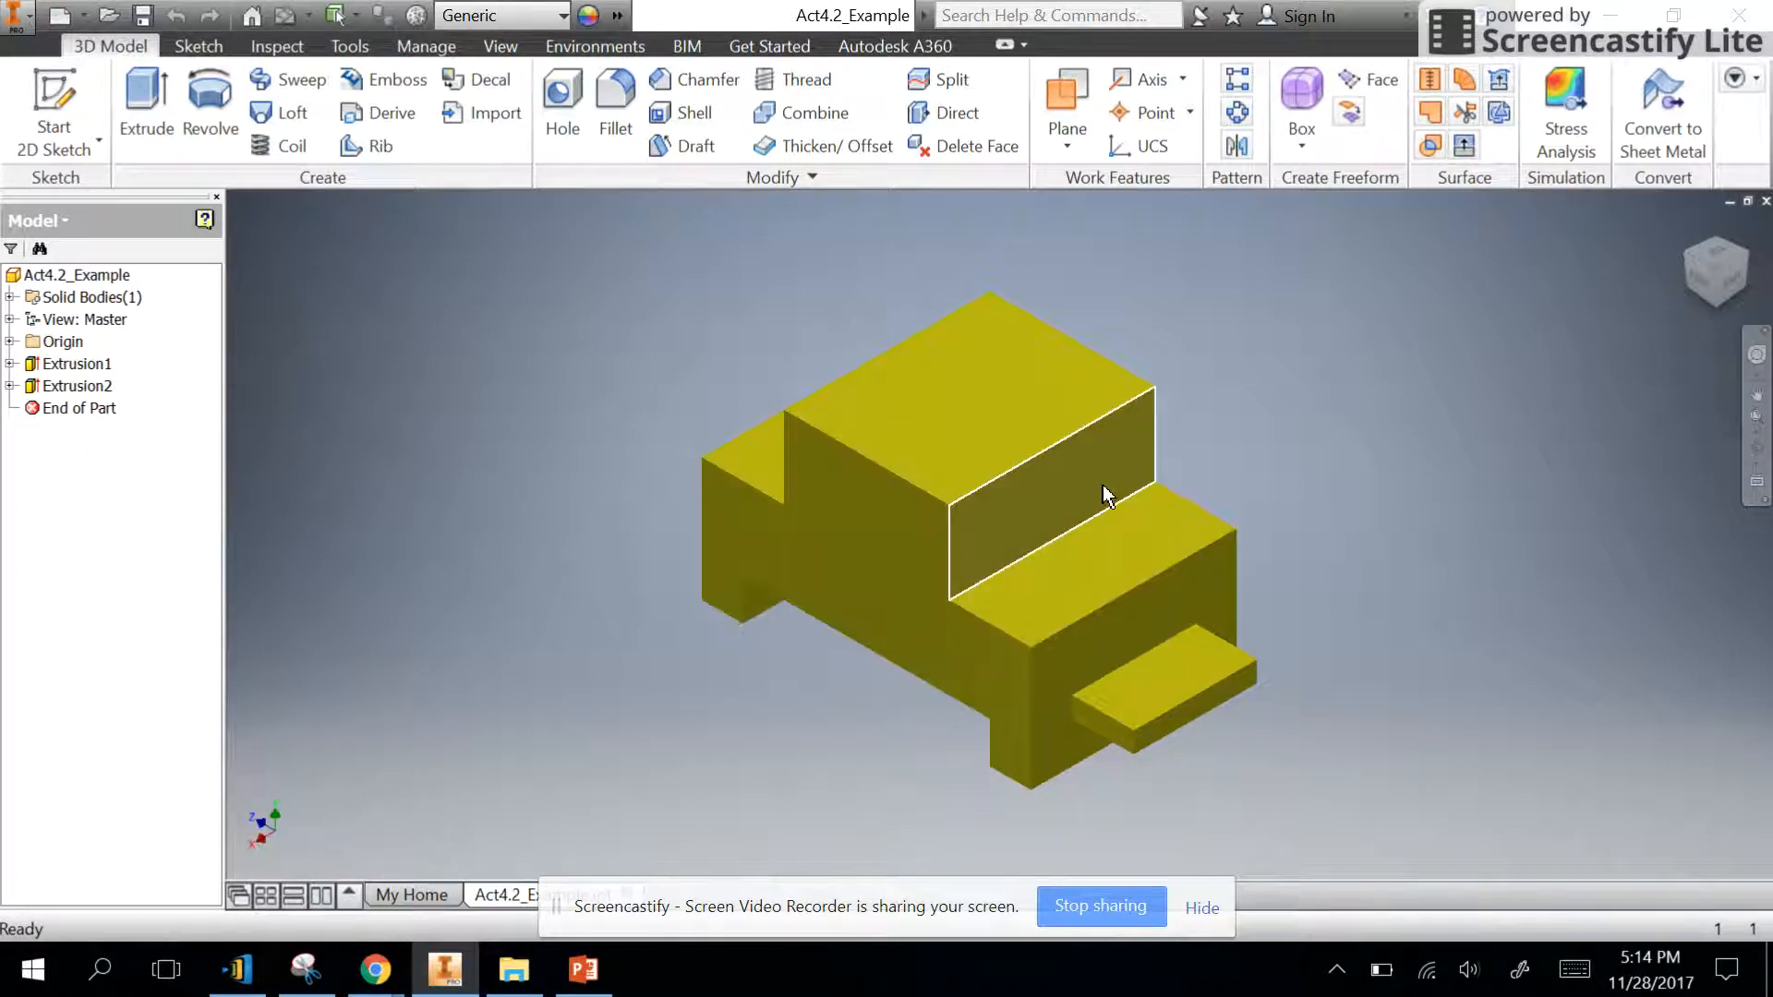
- Examine the Act4.2_Example part from its right and front sides and return to the home isometric view
left_click(1700, 286)
left_click(1699, 286)
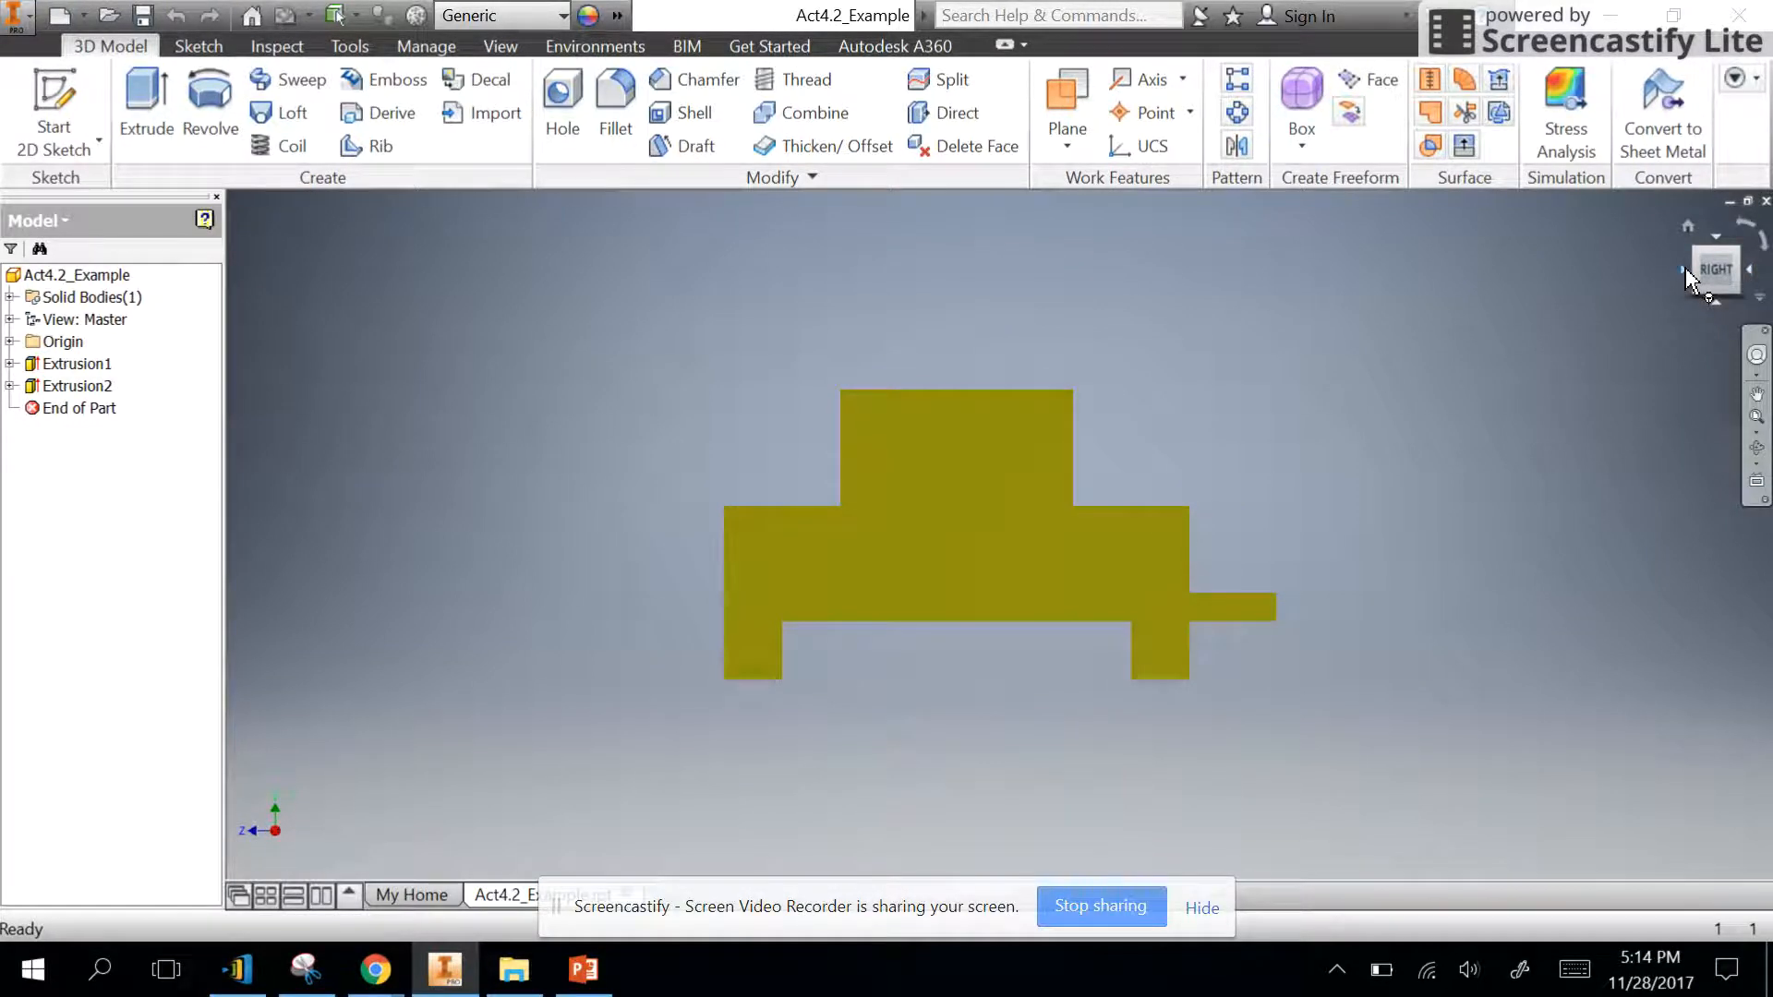
left_click(1684, 270)
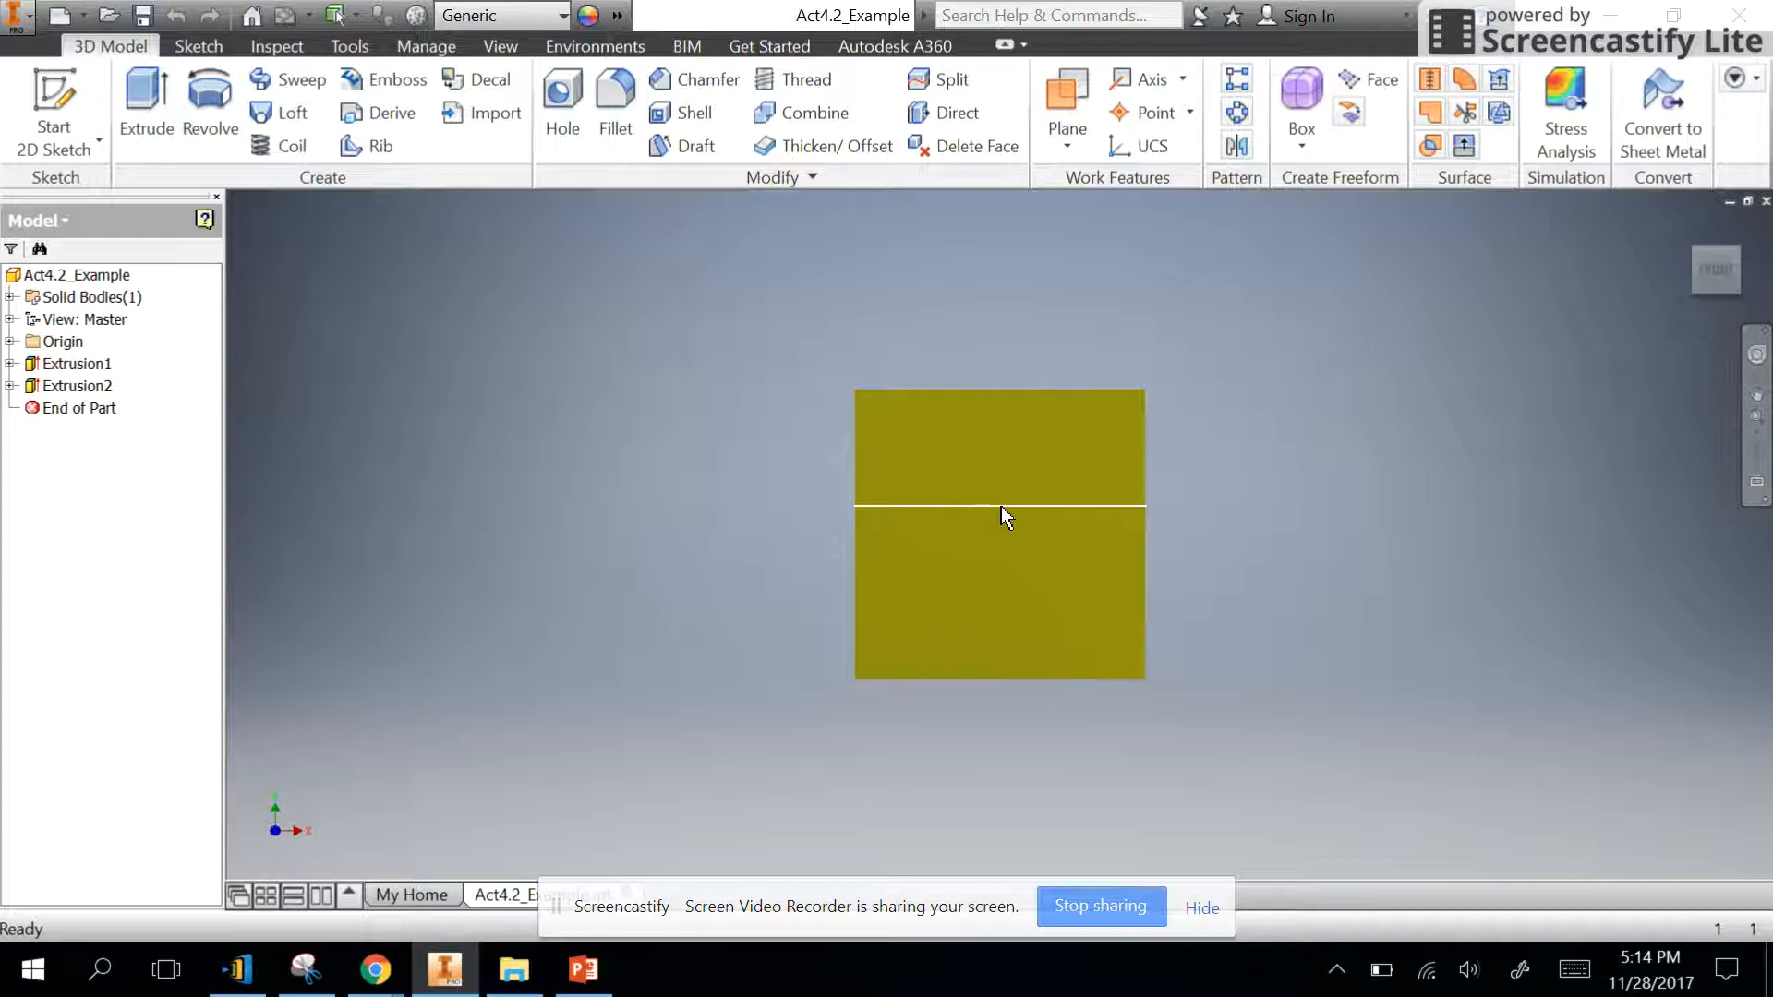
left_click(1687, 227)
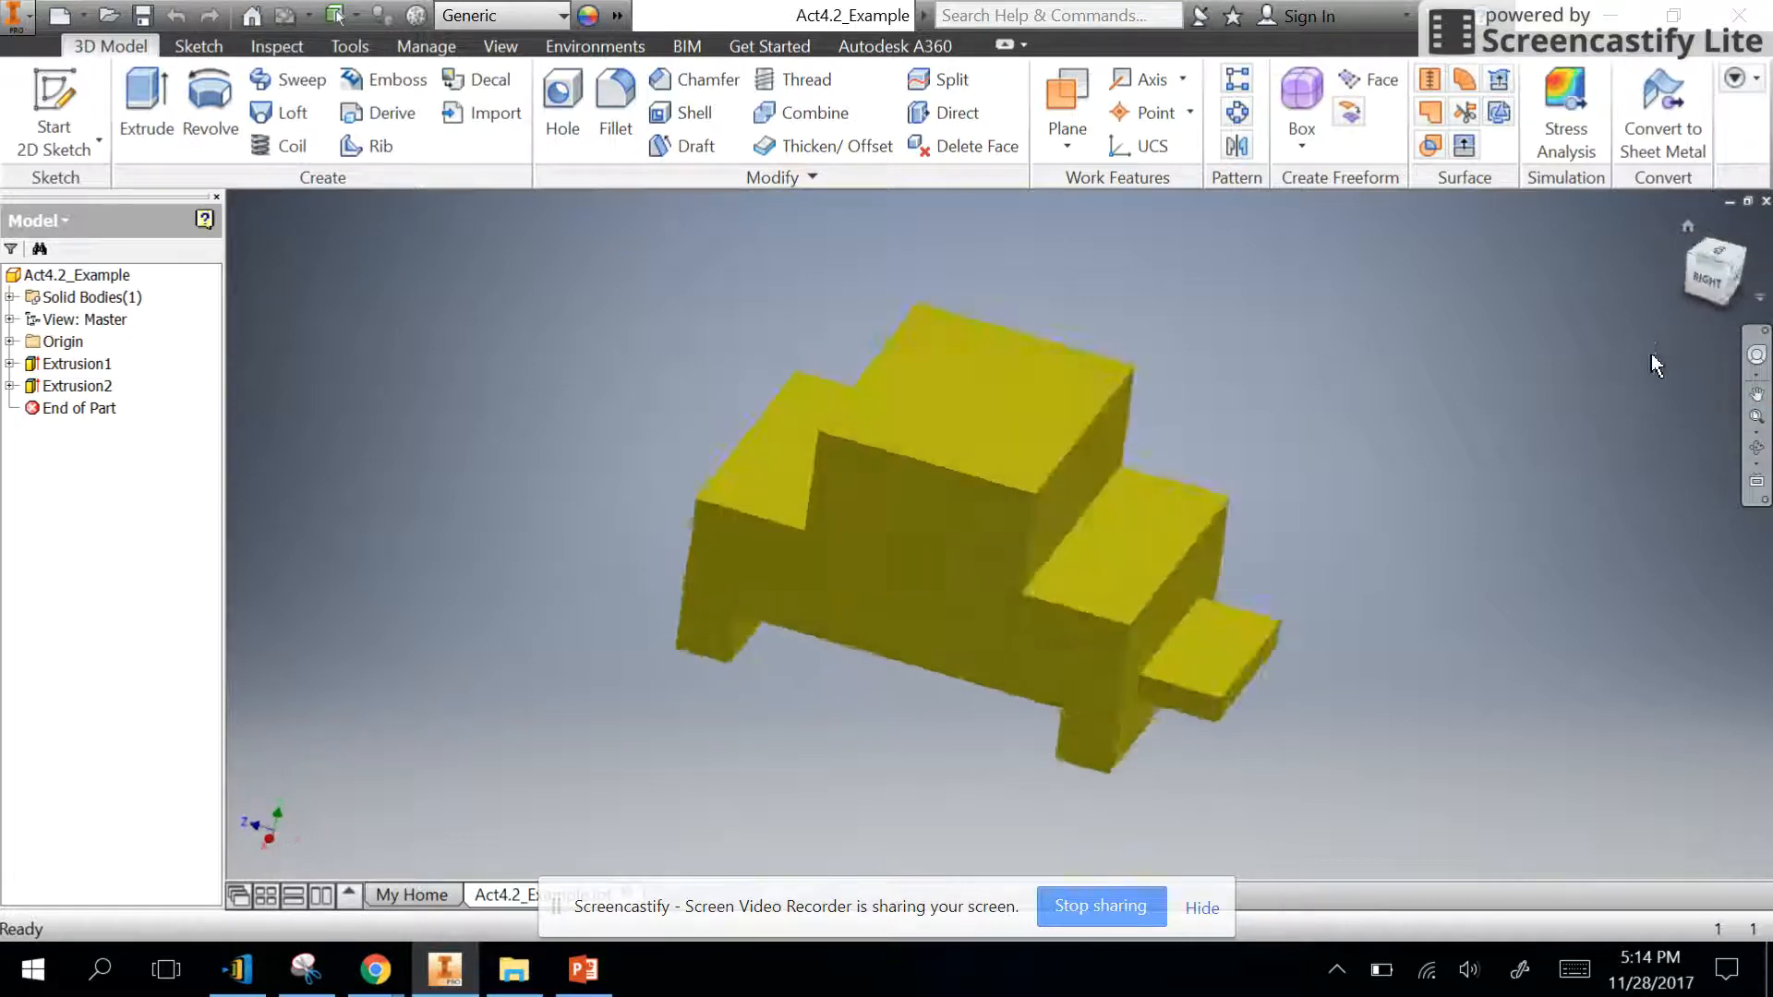
left_click(1700, 284)
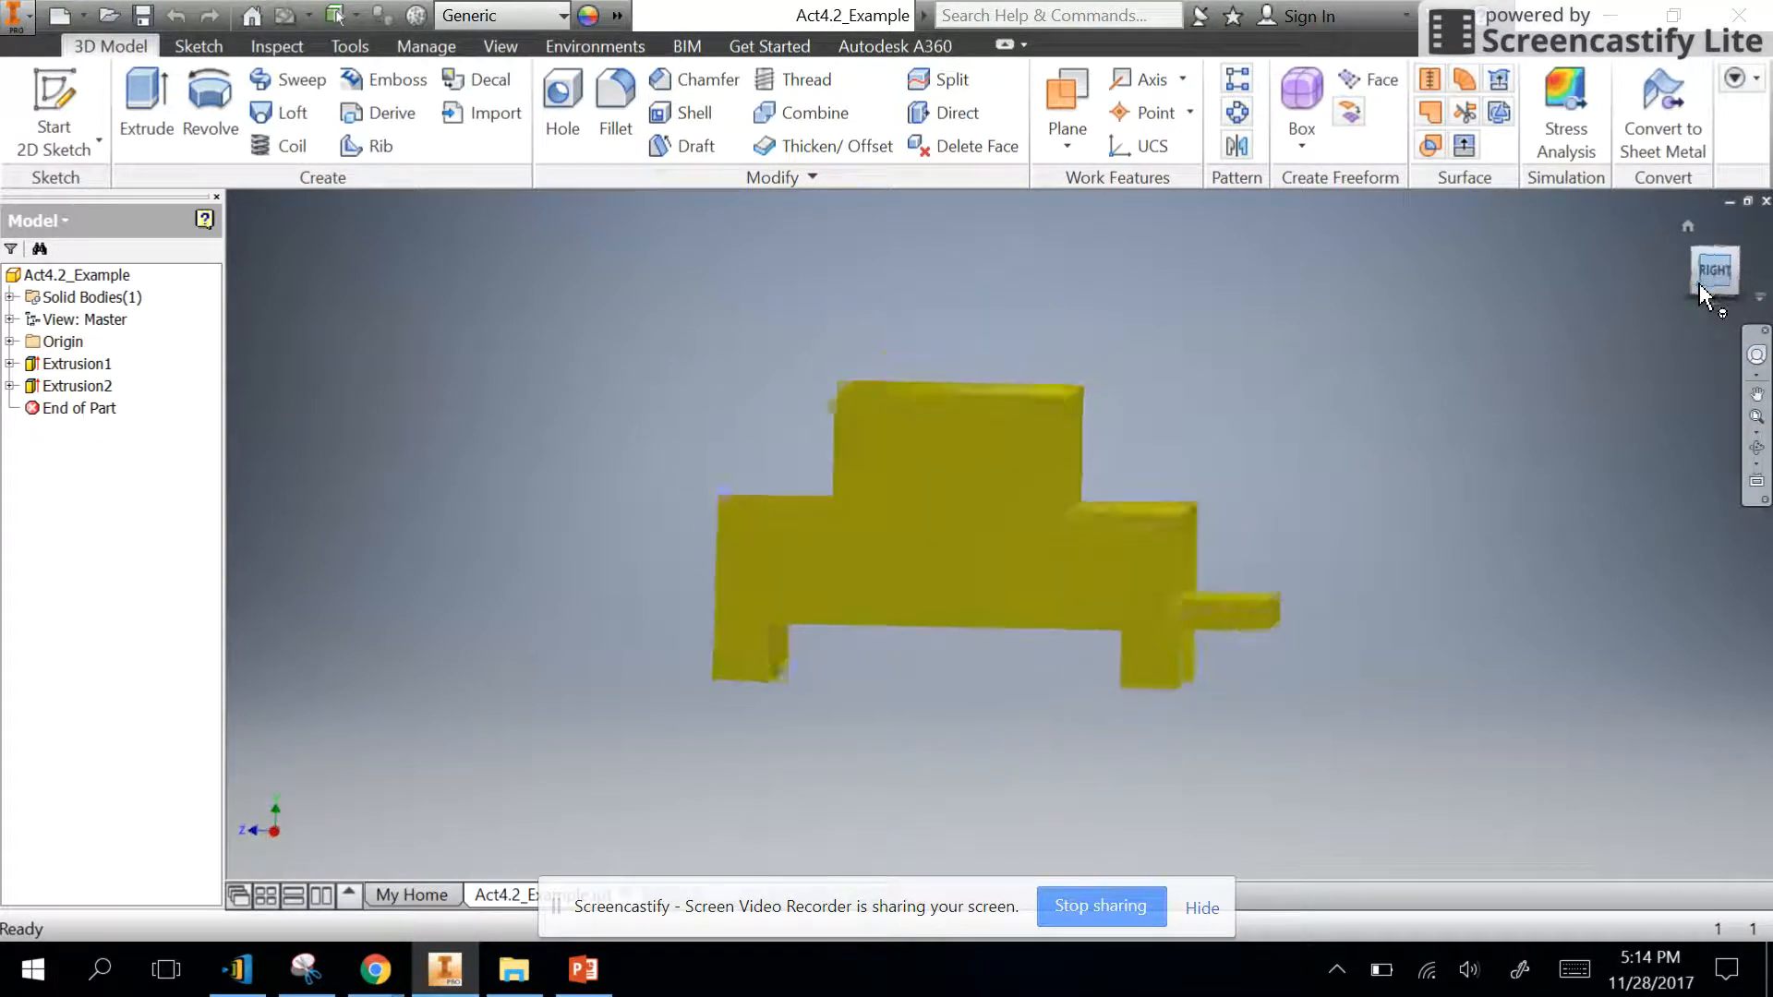
left_click(1699, 281)
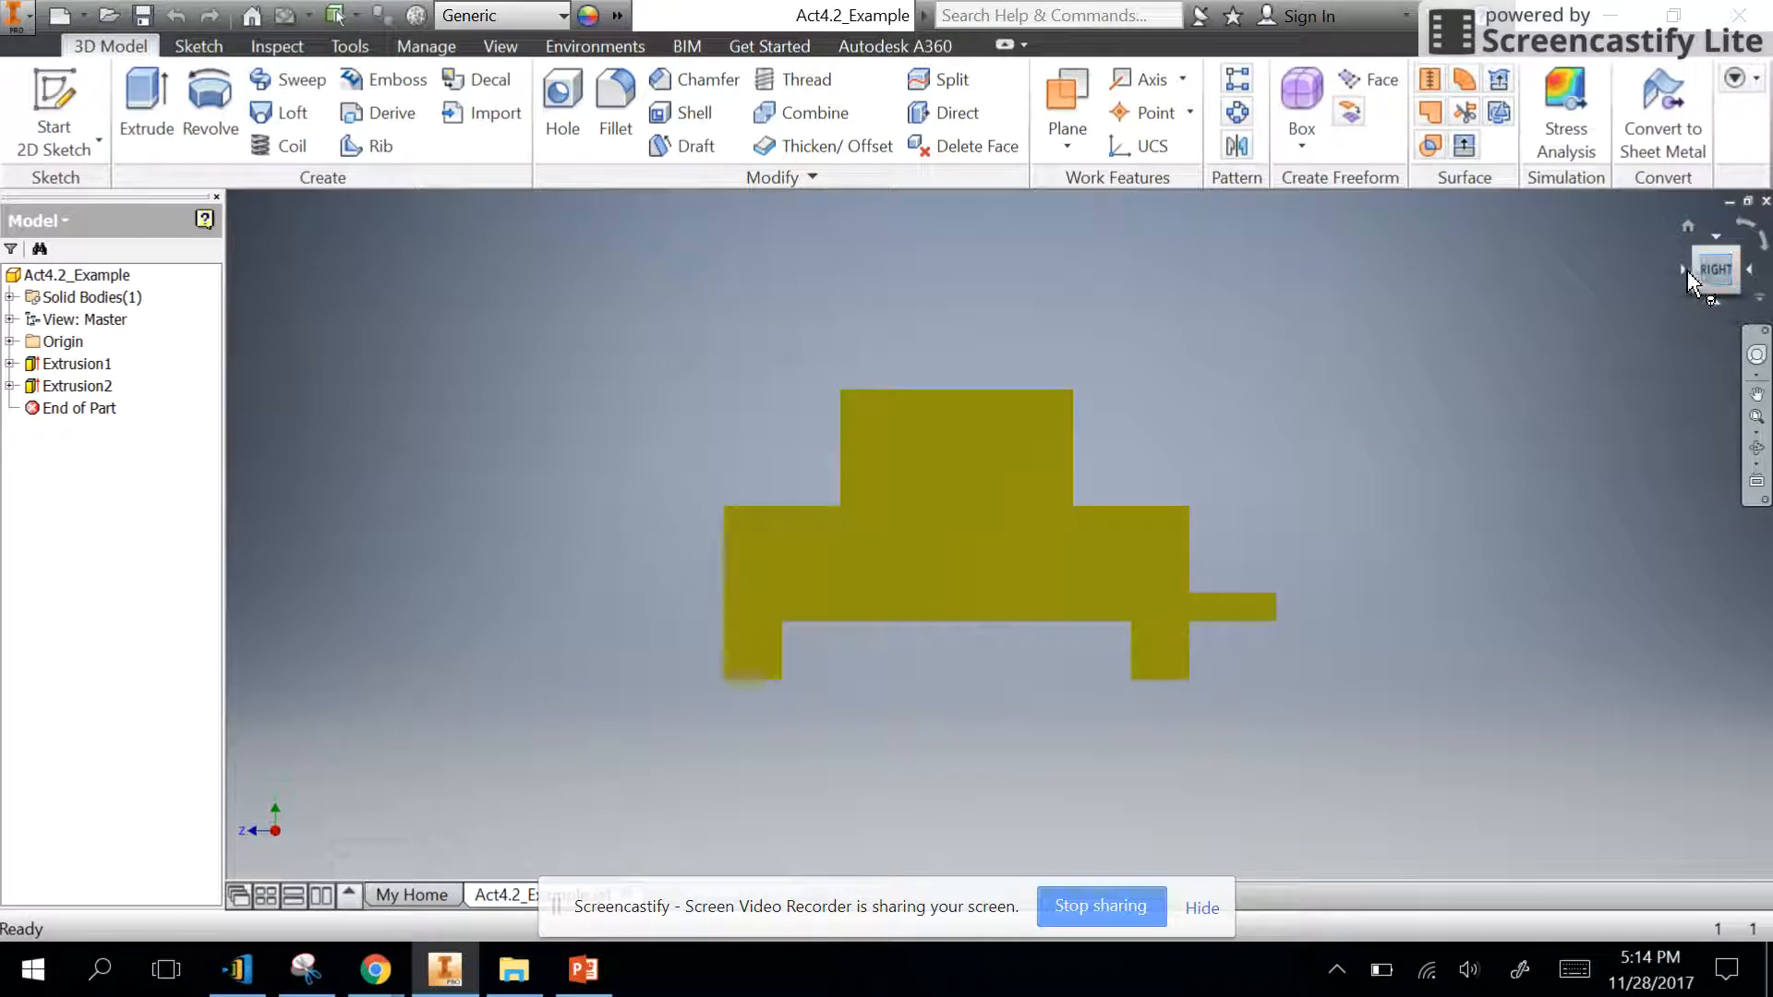
left_click(1704, 279)
left_click(1688, 226)
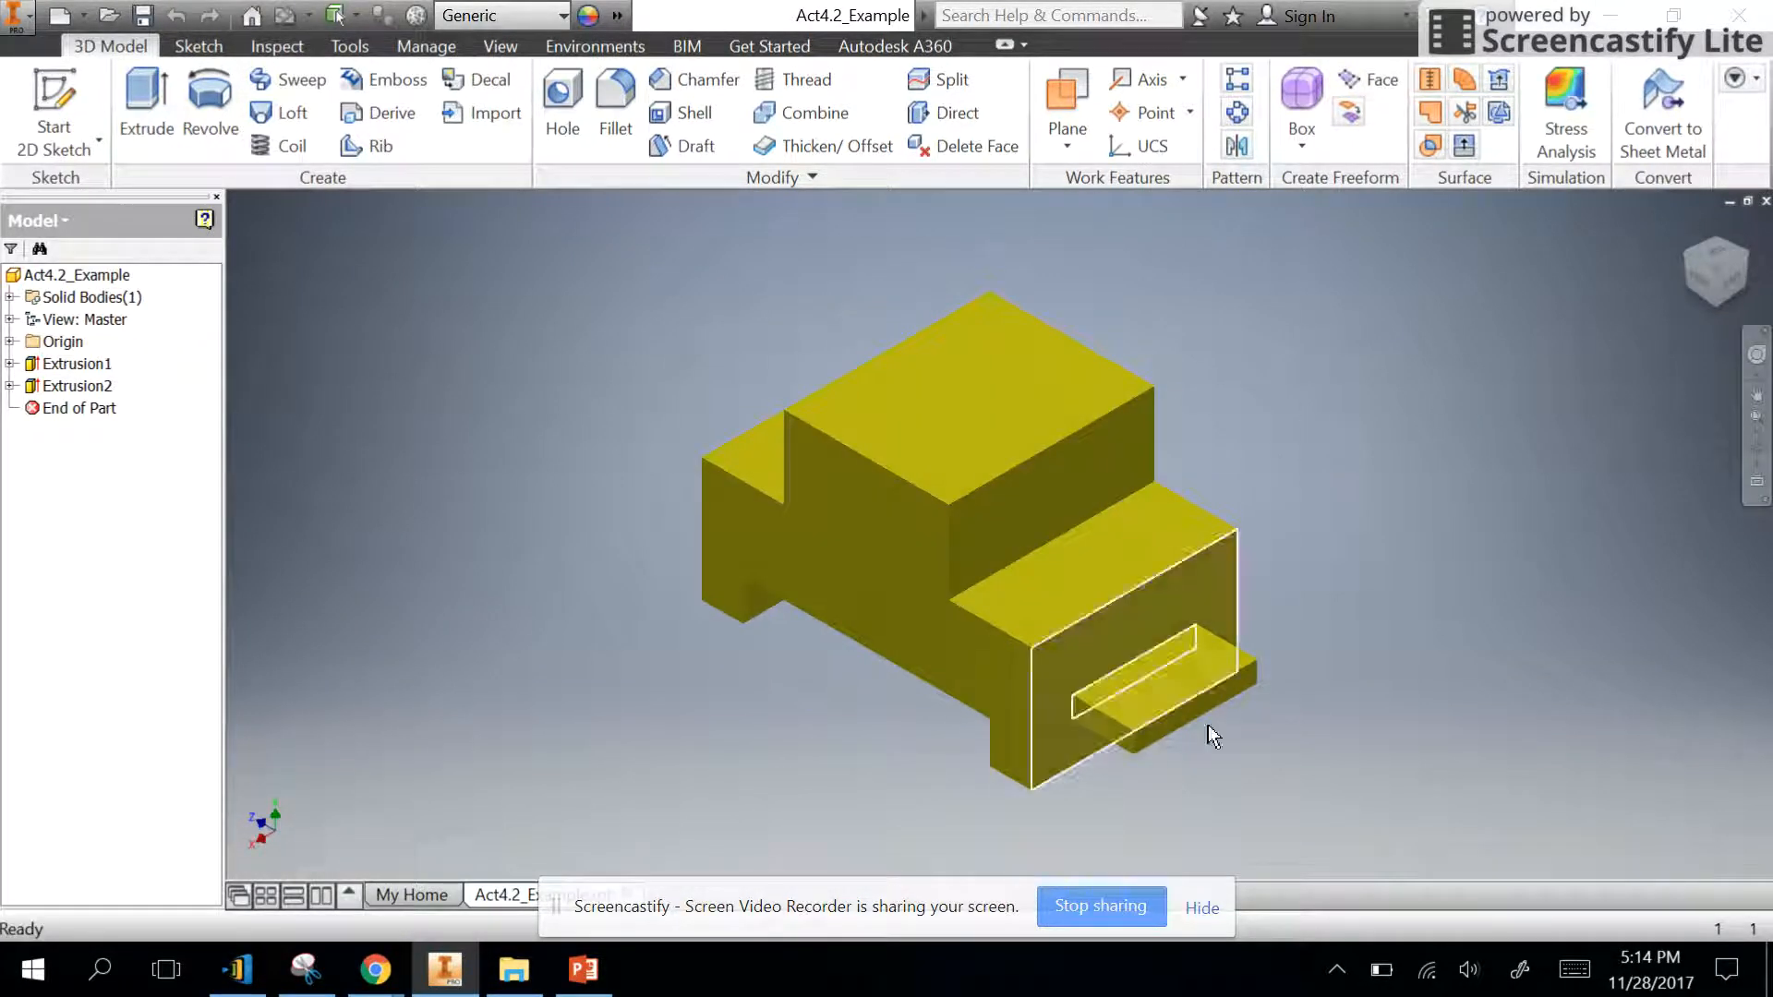
- Create a new drawing file from a drawing template
left_click(30, 19)
left_click(80, 135)
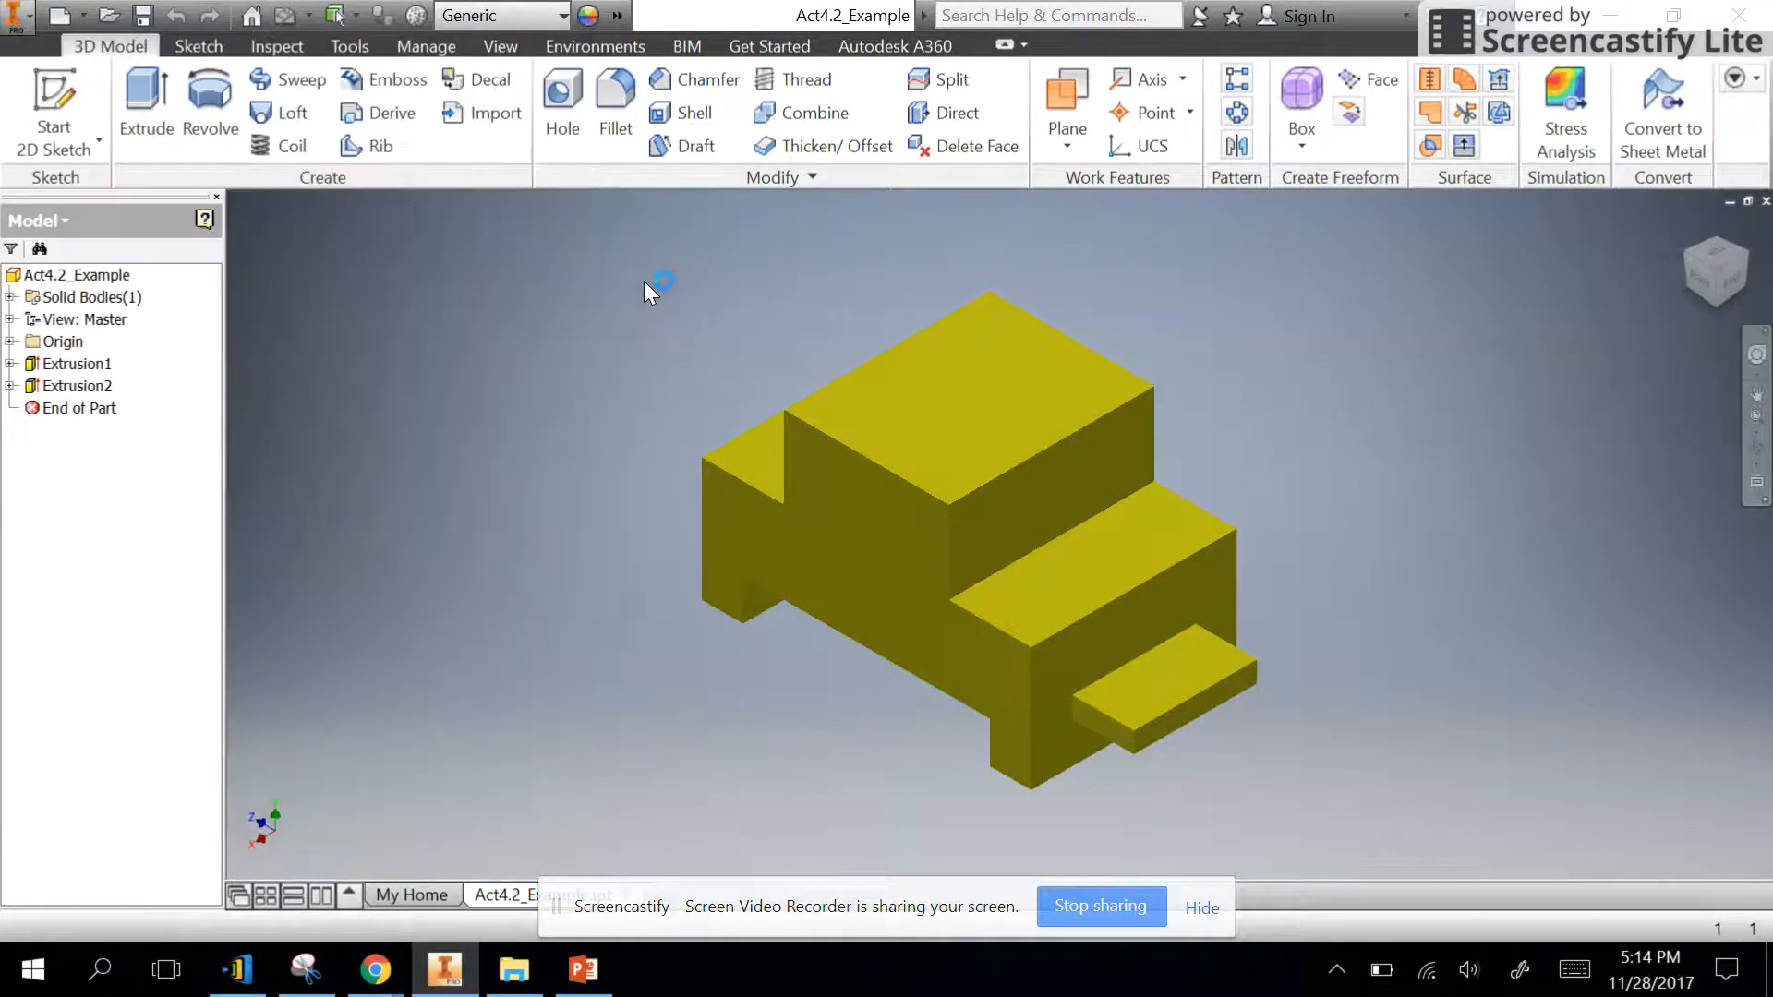
double_click(767, 574)
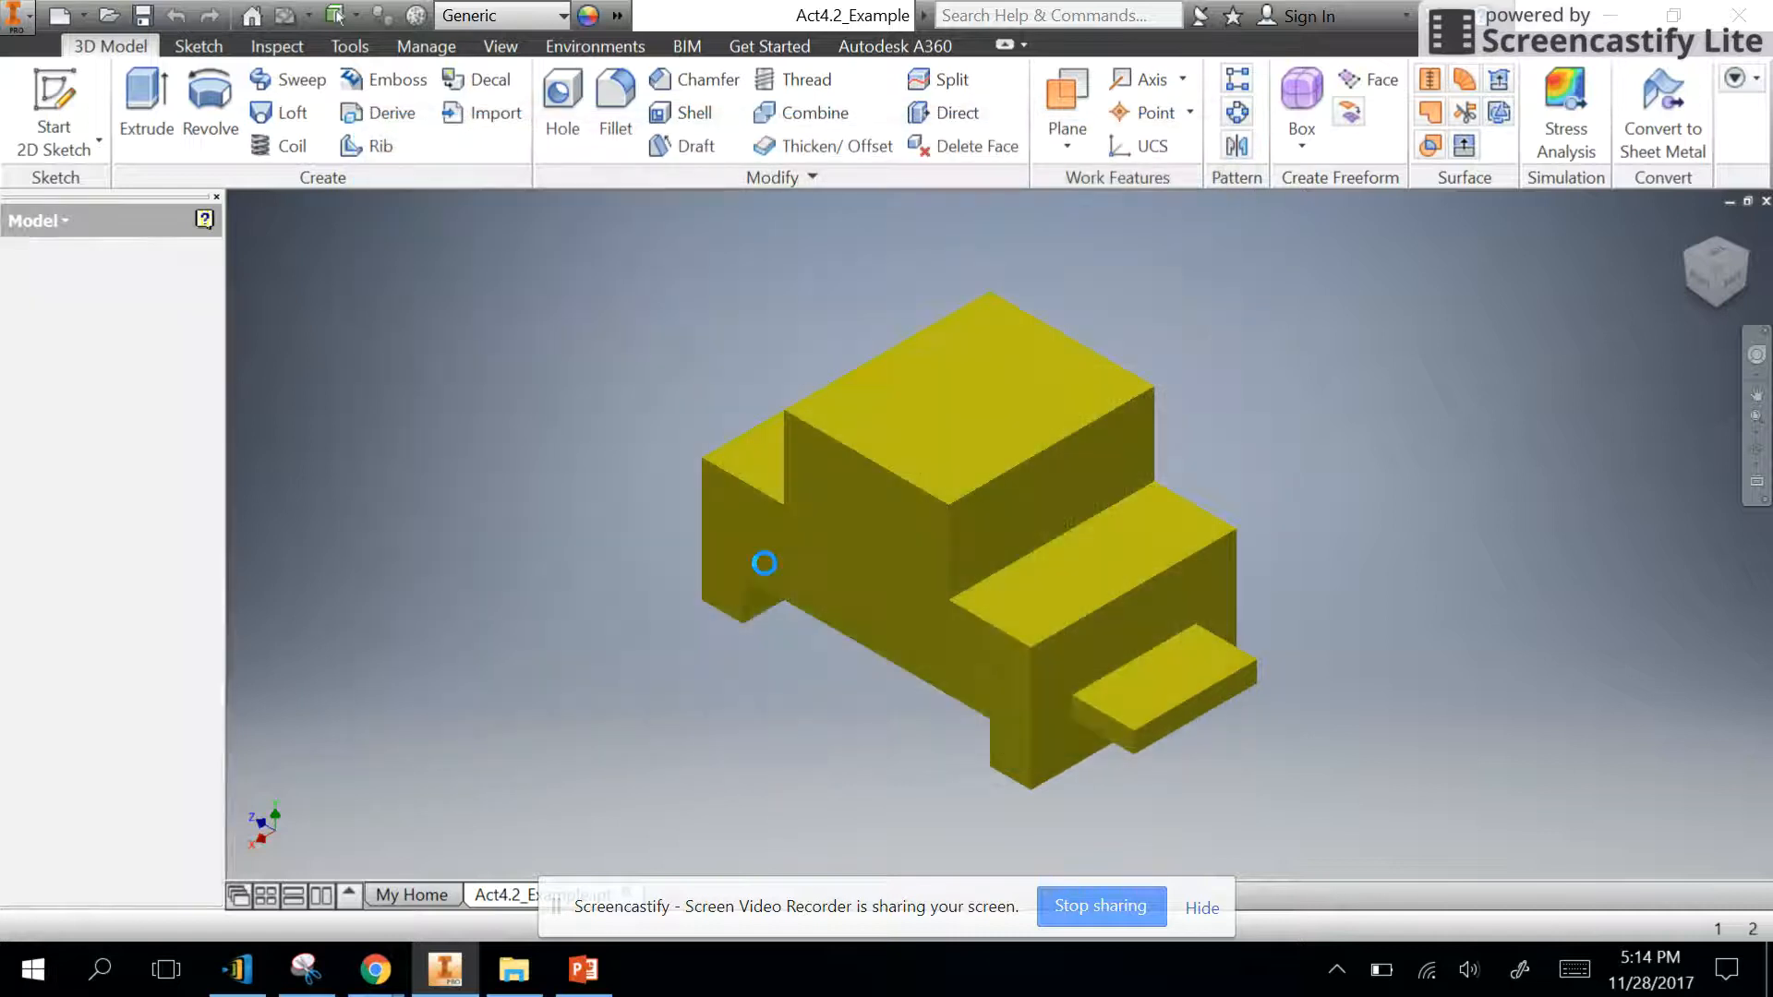
- Switch to Chrome to read the procedure requirements in the 4.2.B DrawingCreation document, and return to Inventor
left_click(375, 970)
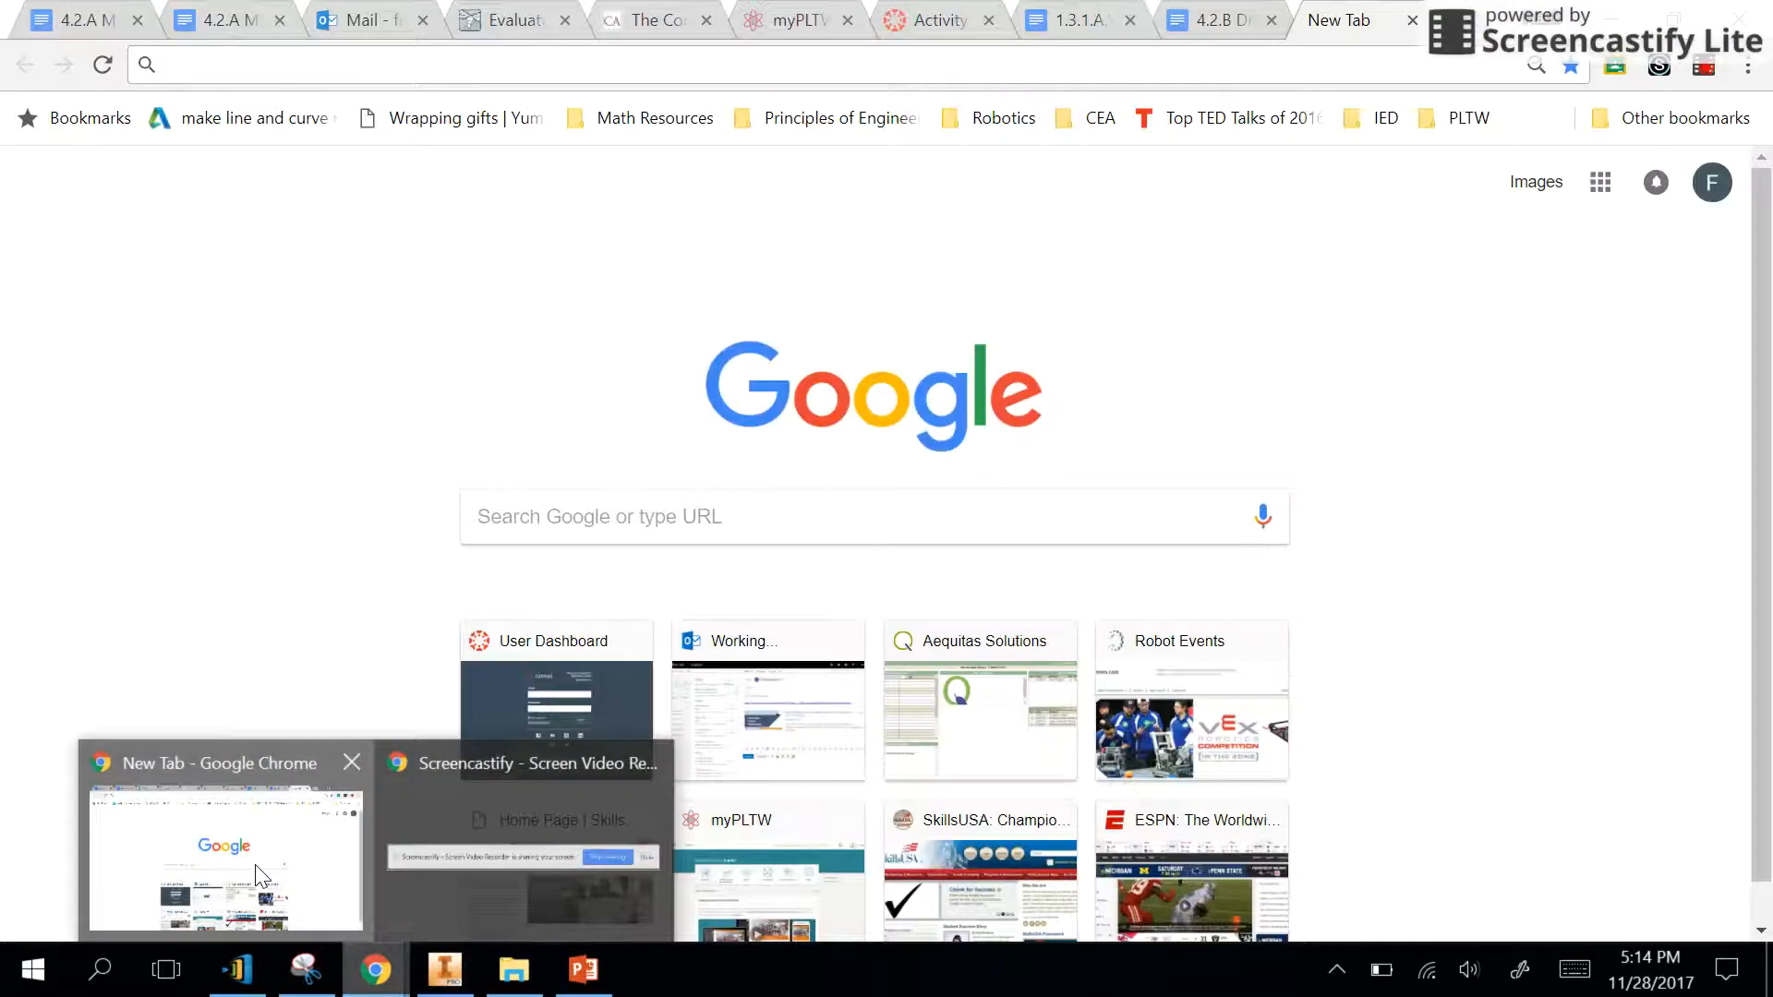
left_click(262, 875)
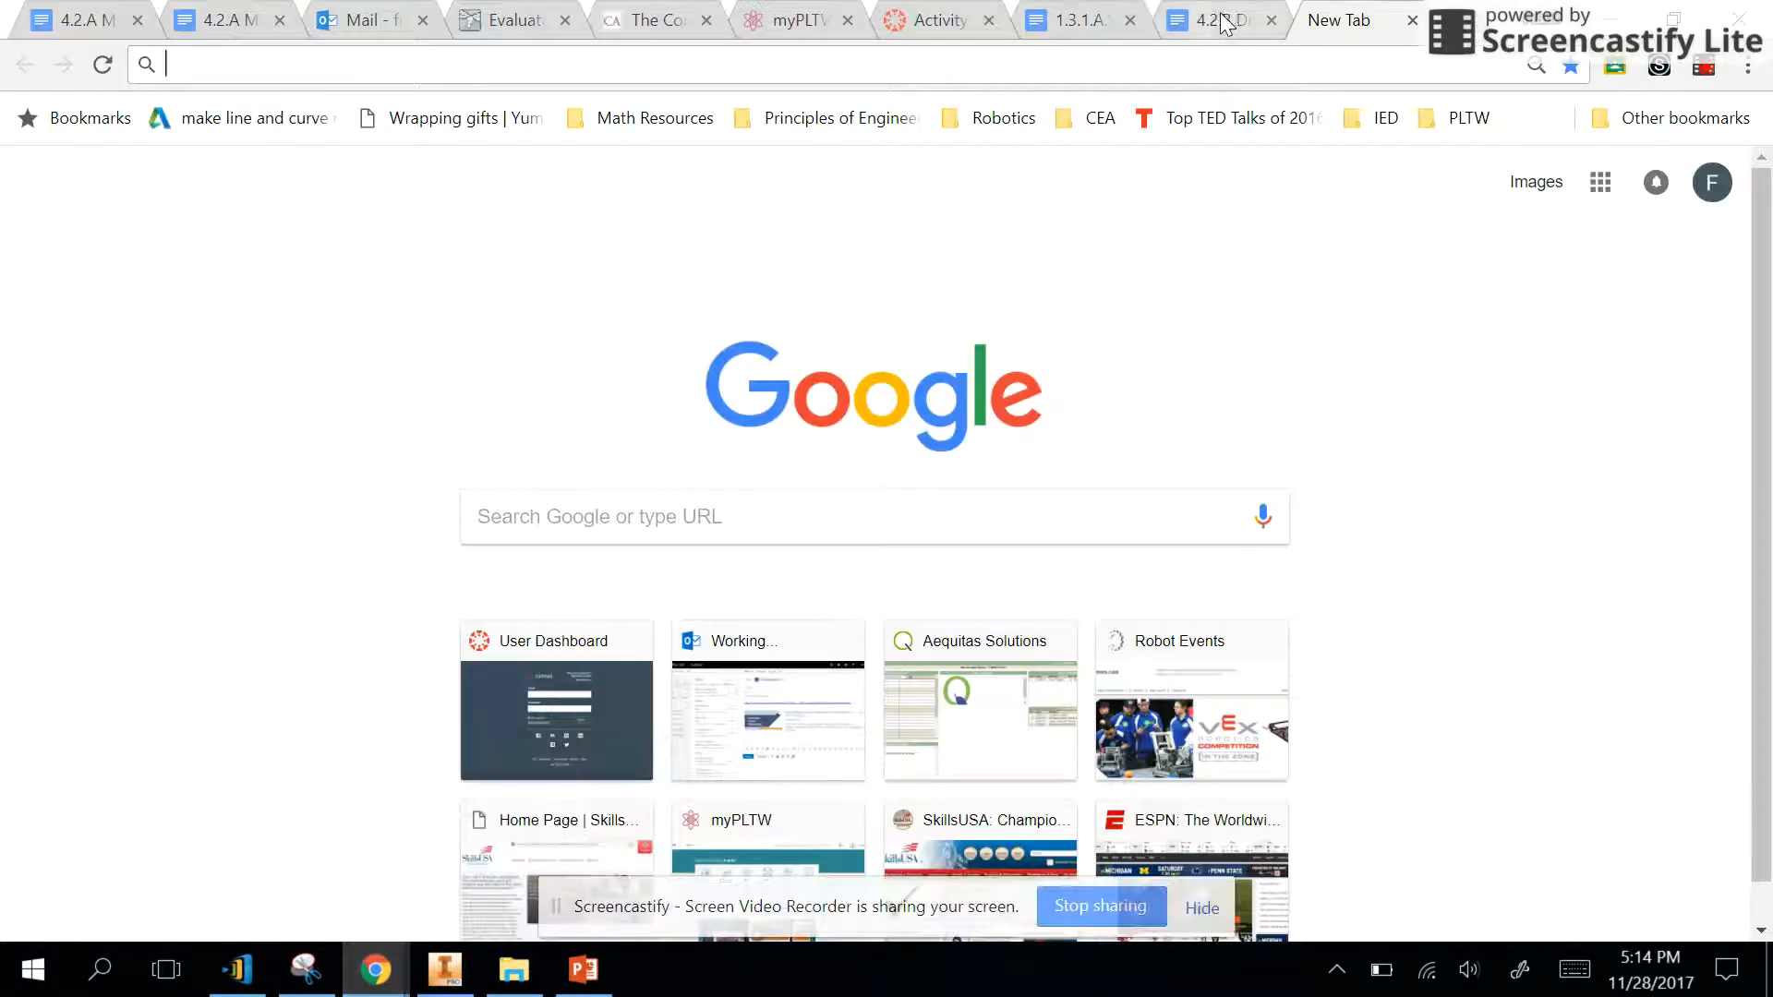
left_click(1217, 20)
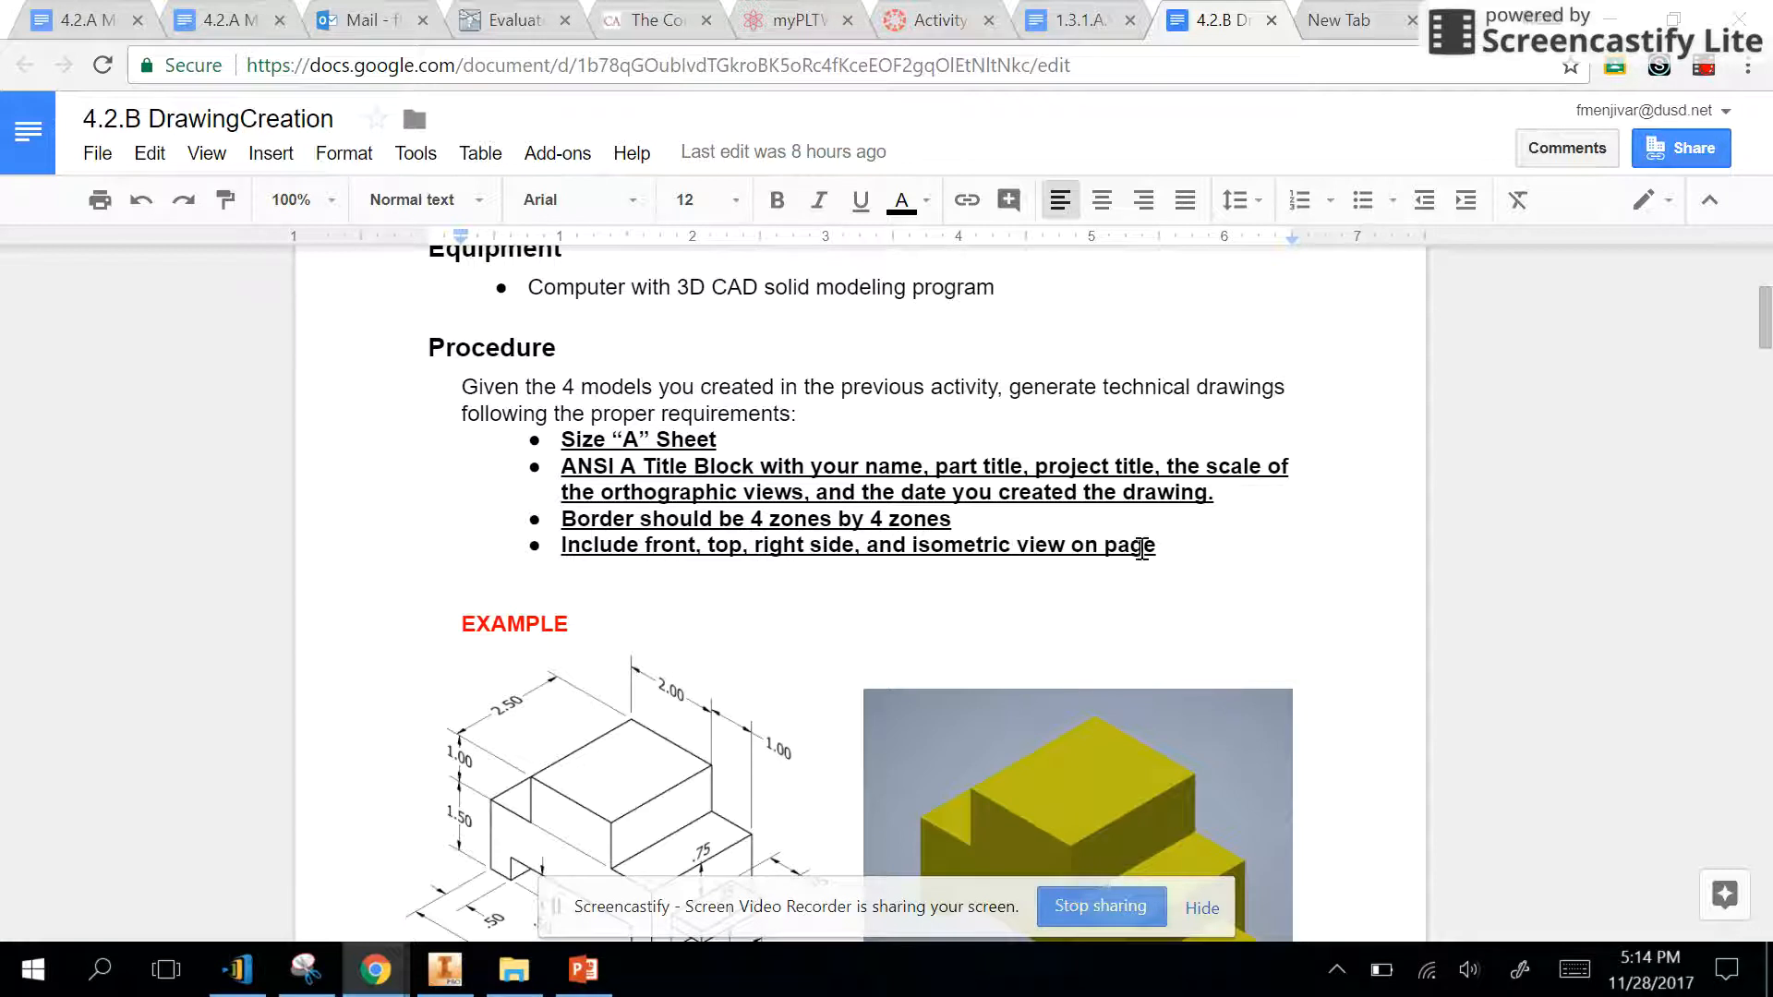
left_click(444, 970)
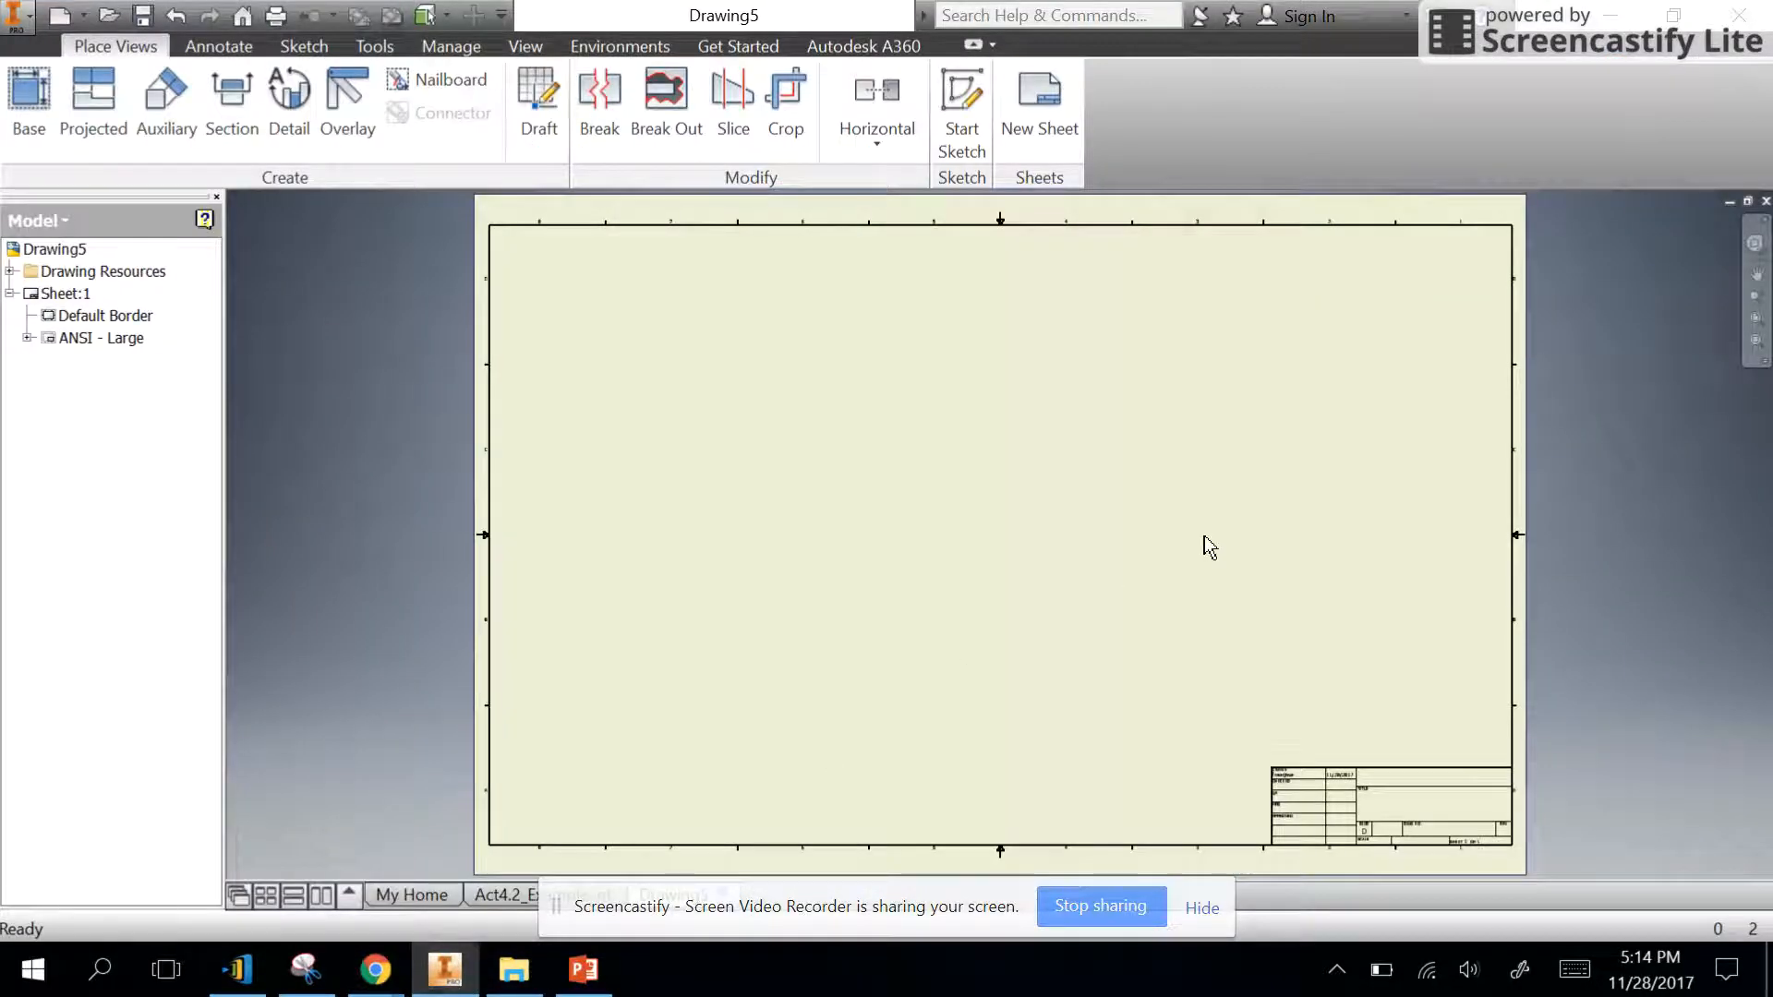
- Edit the drawing sheet, naming it Act4.2_Example and setting its size to A
left_click(65, 294)
left_click(83, 296)
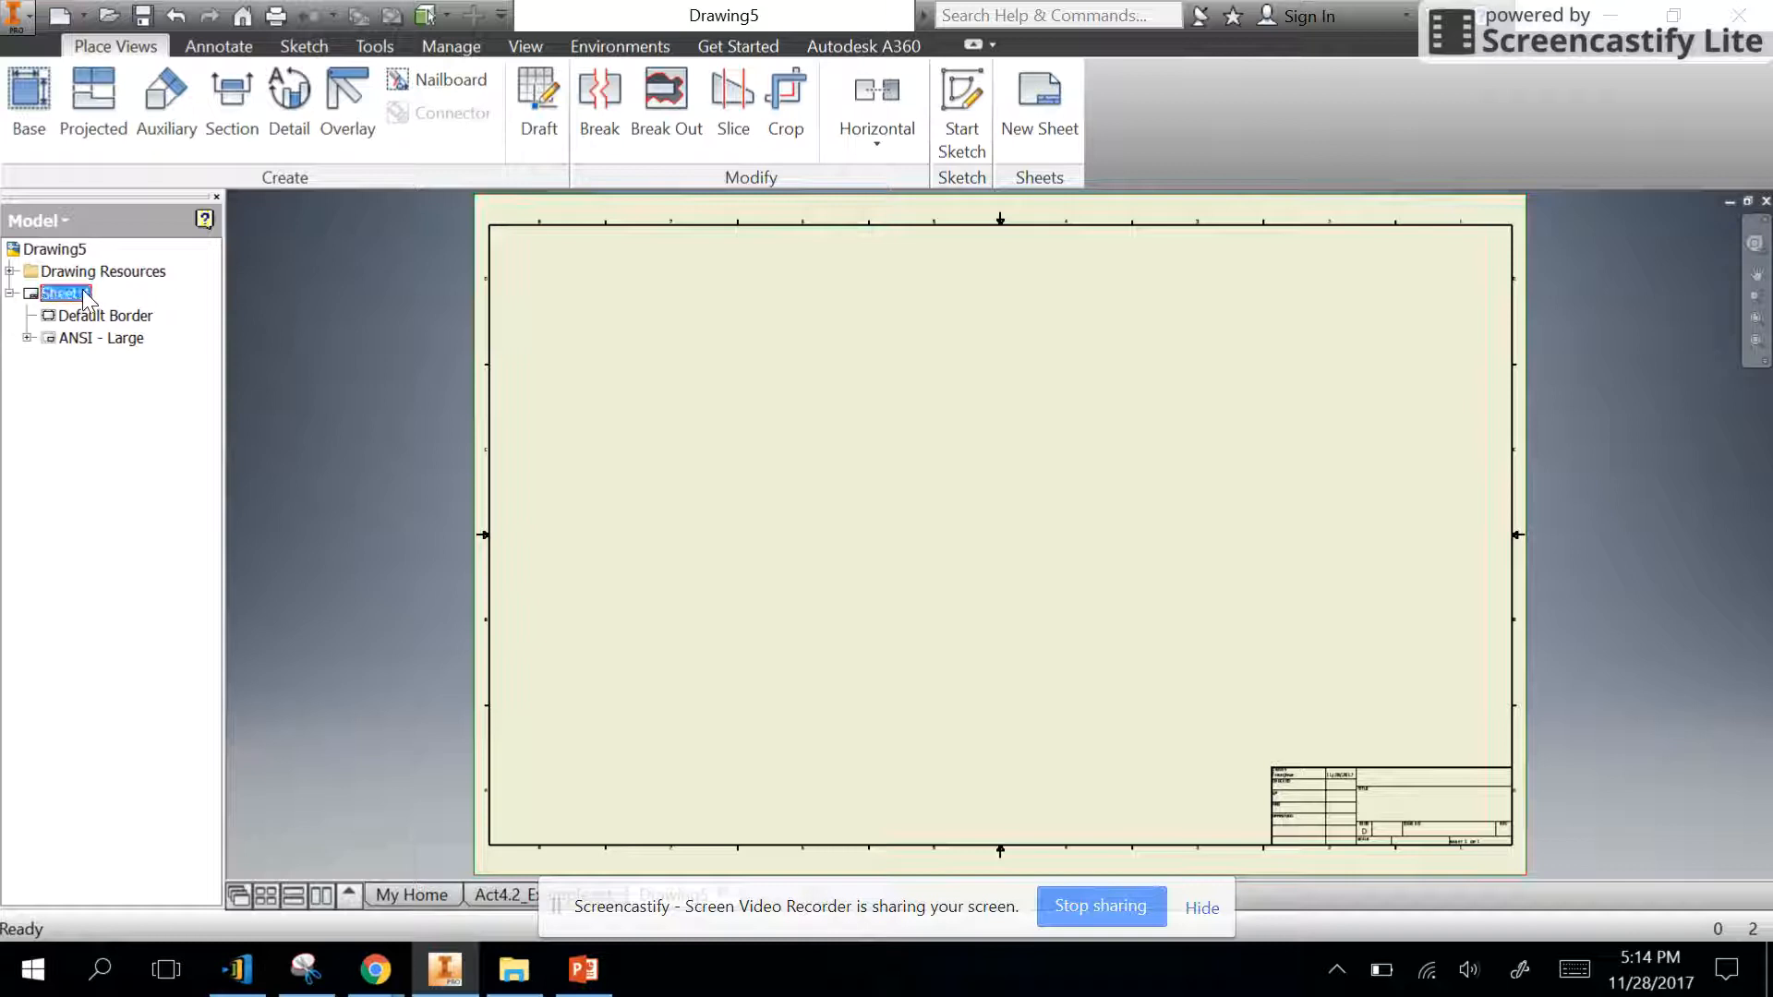
scroll(1367, 839, "down", 5)
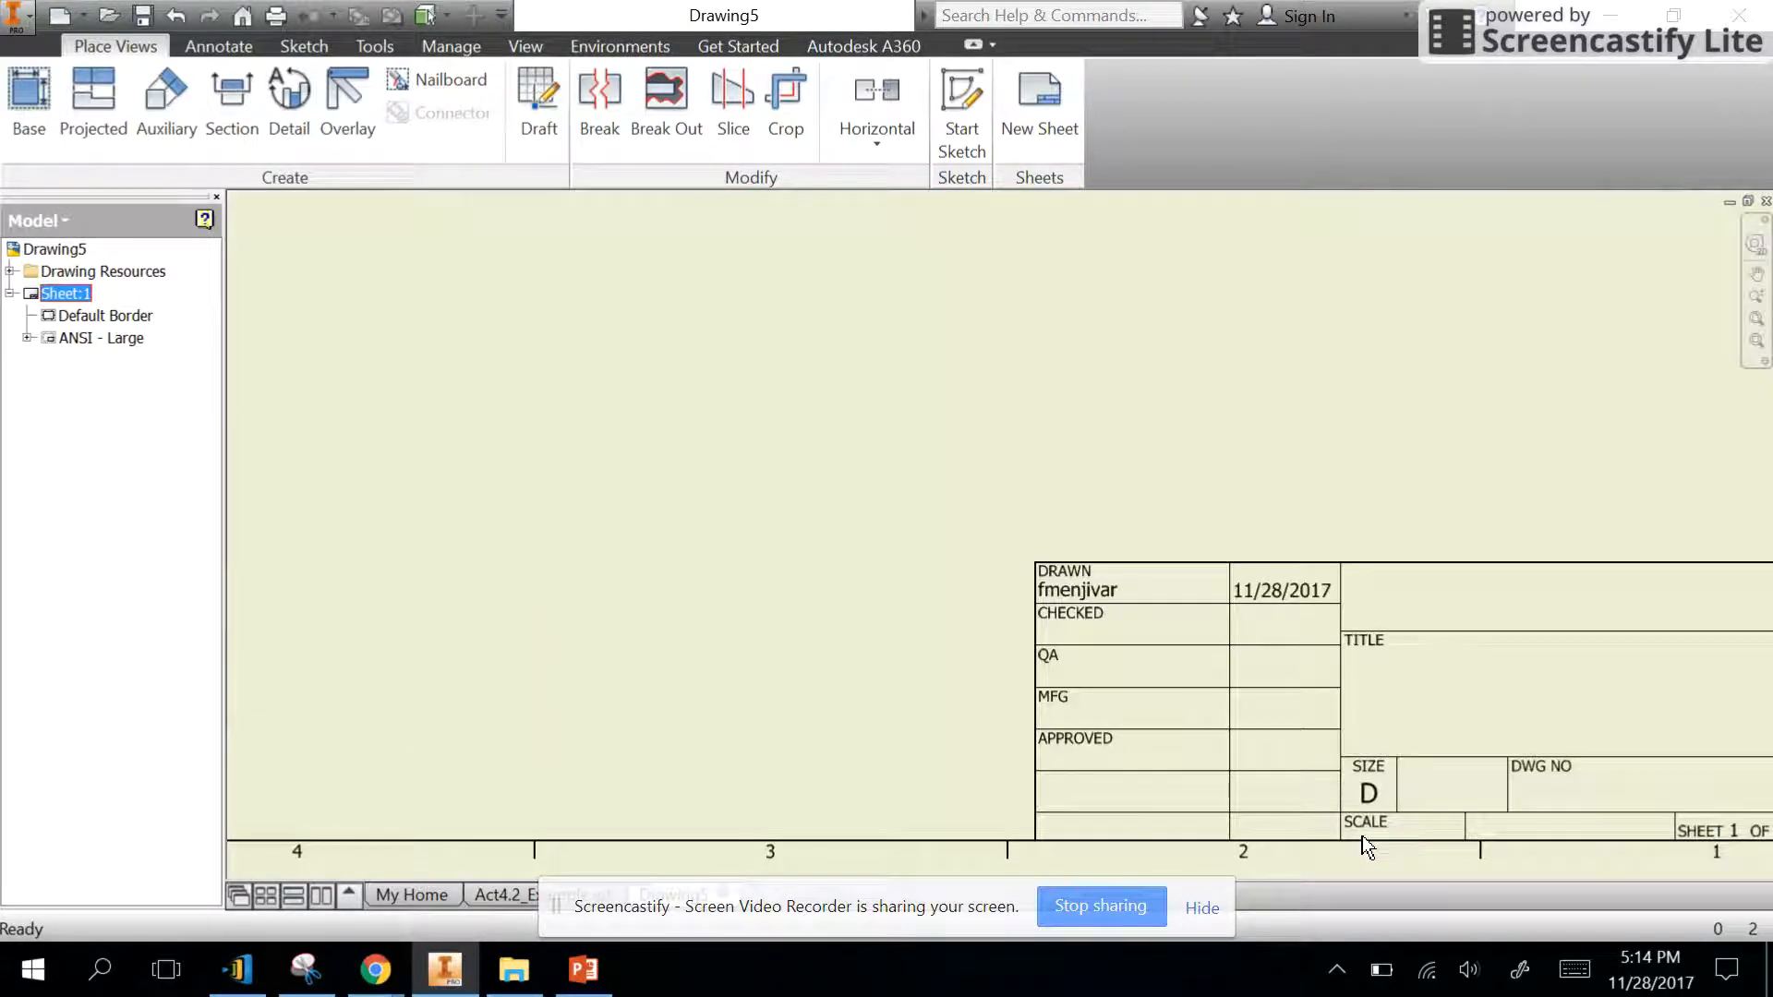
right_click(83, 296)
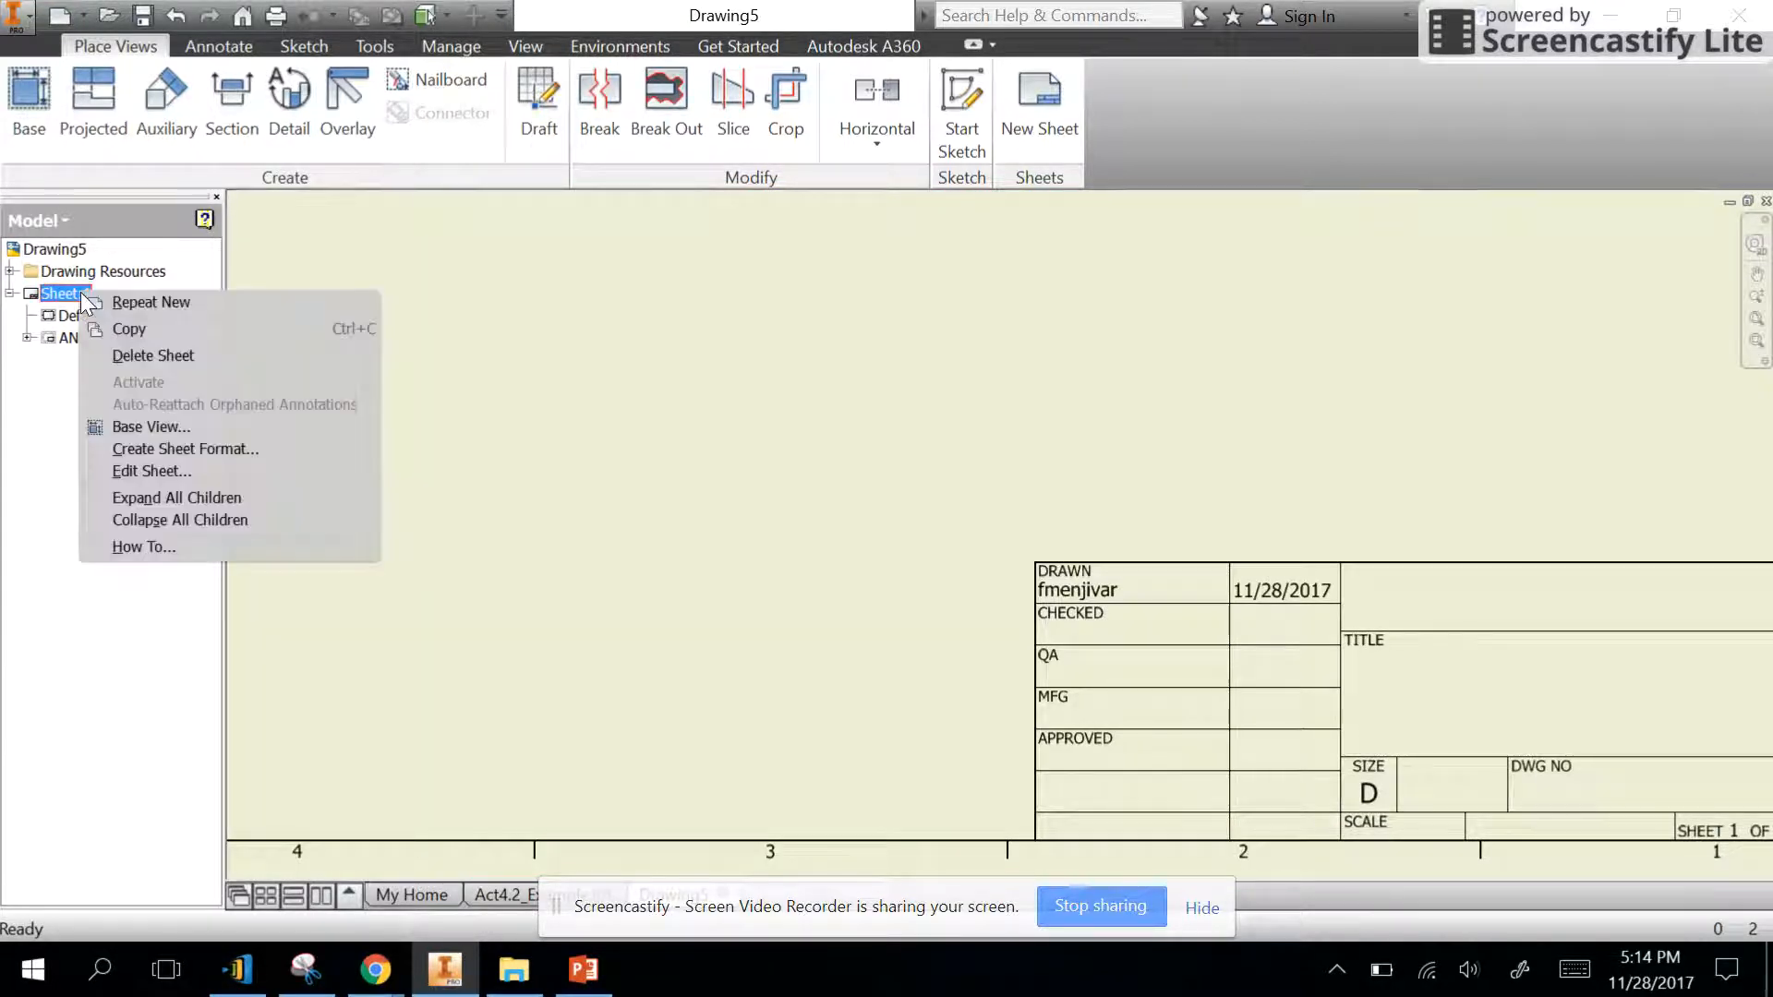
left_click(150, 475)
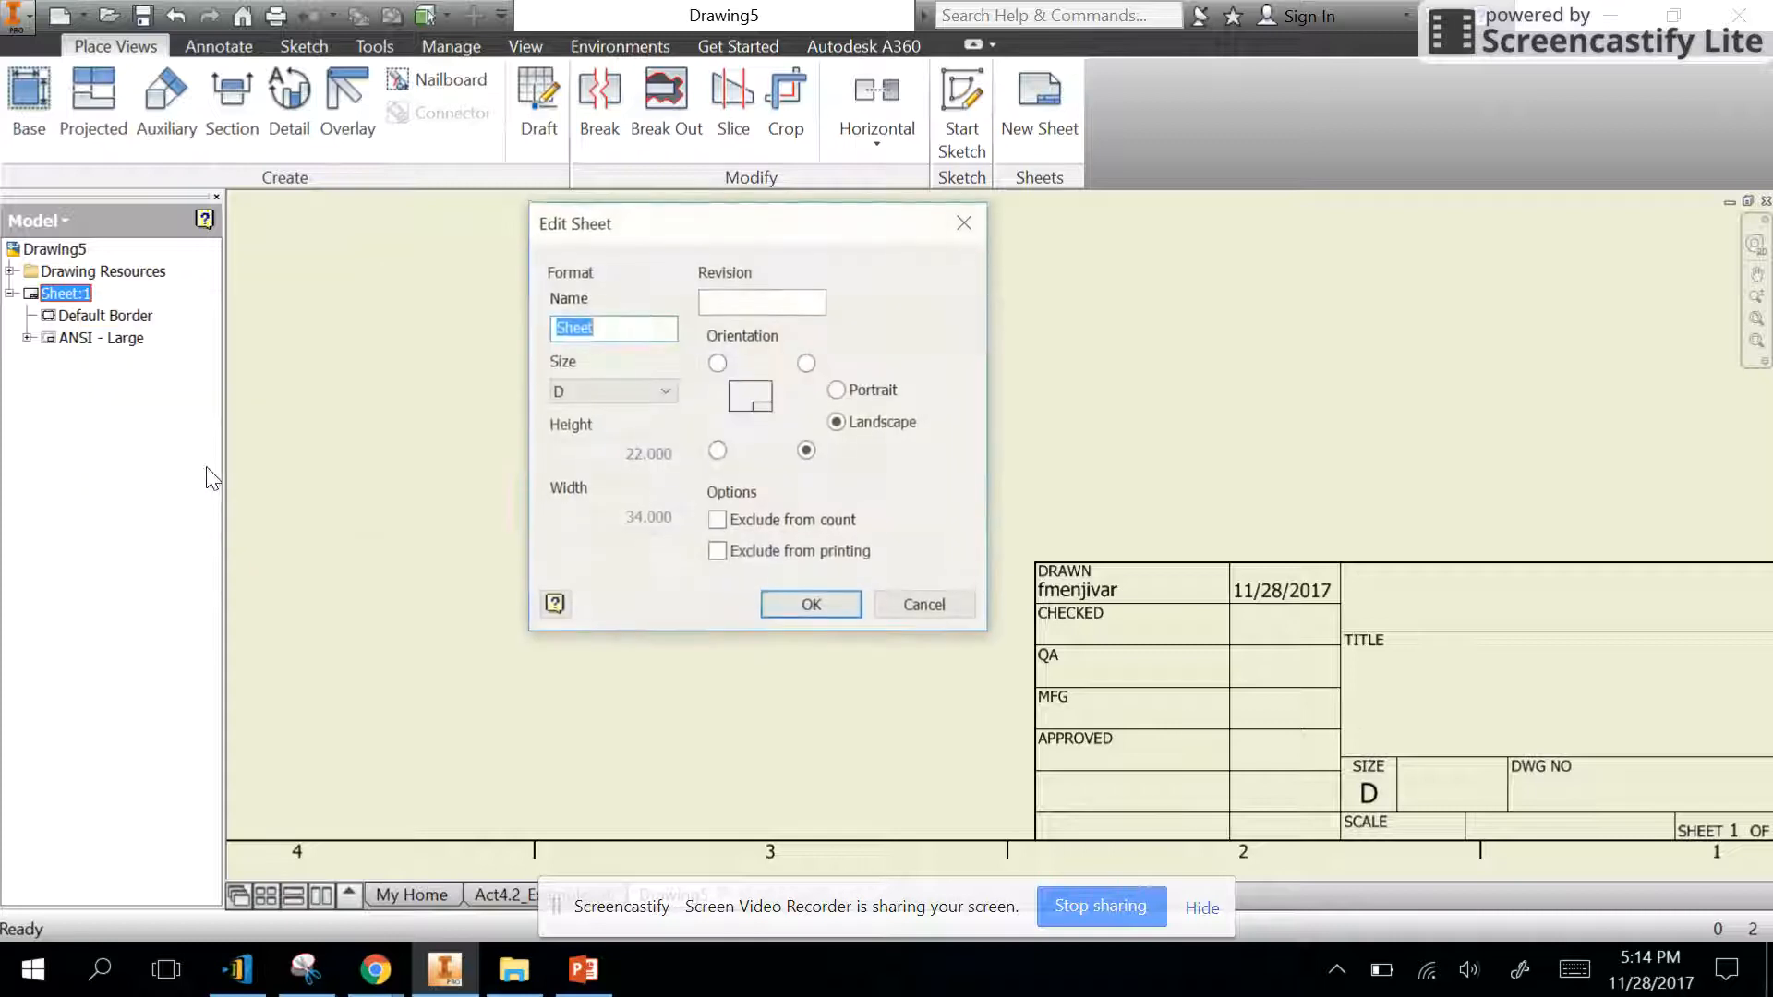
type("Act4.2_Example")
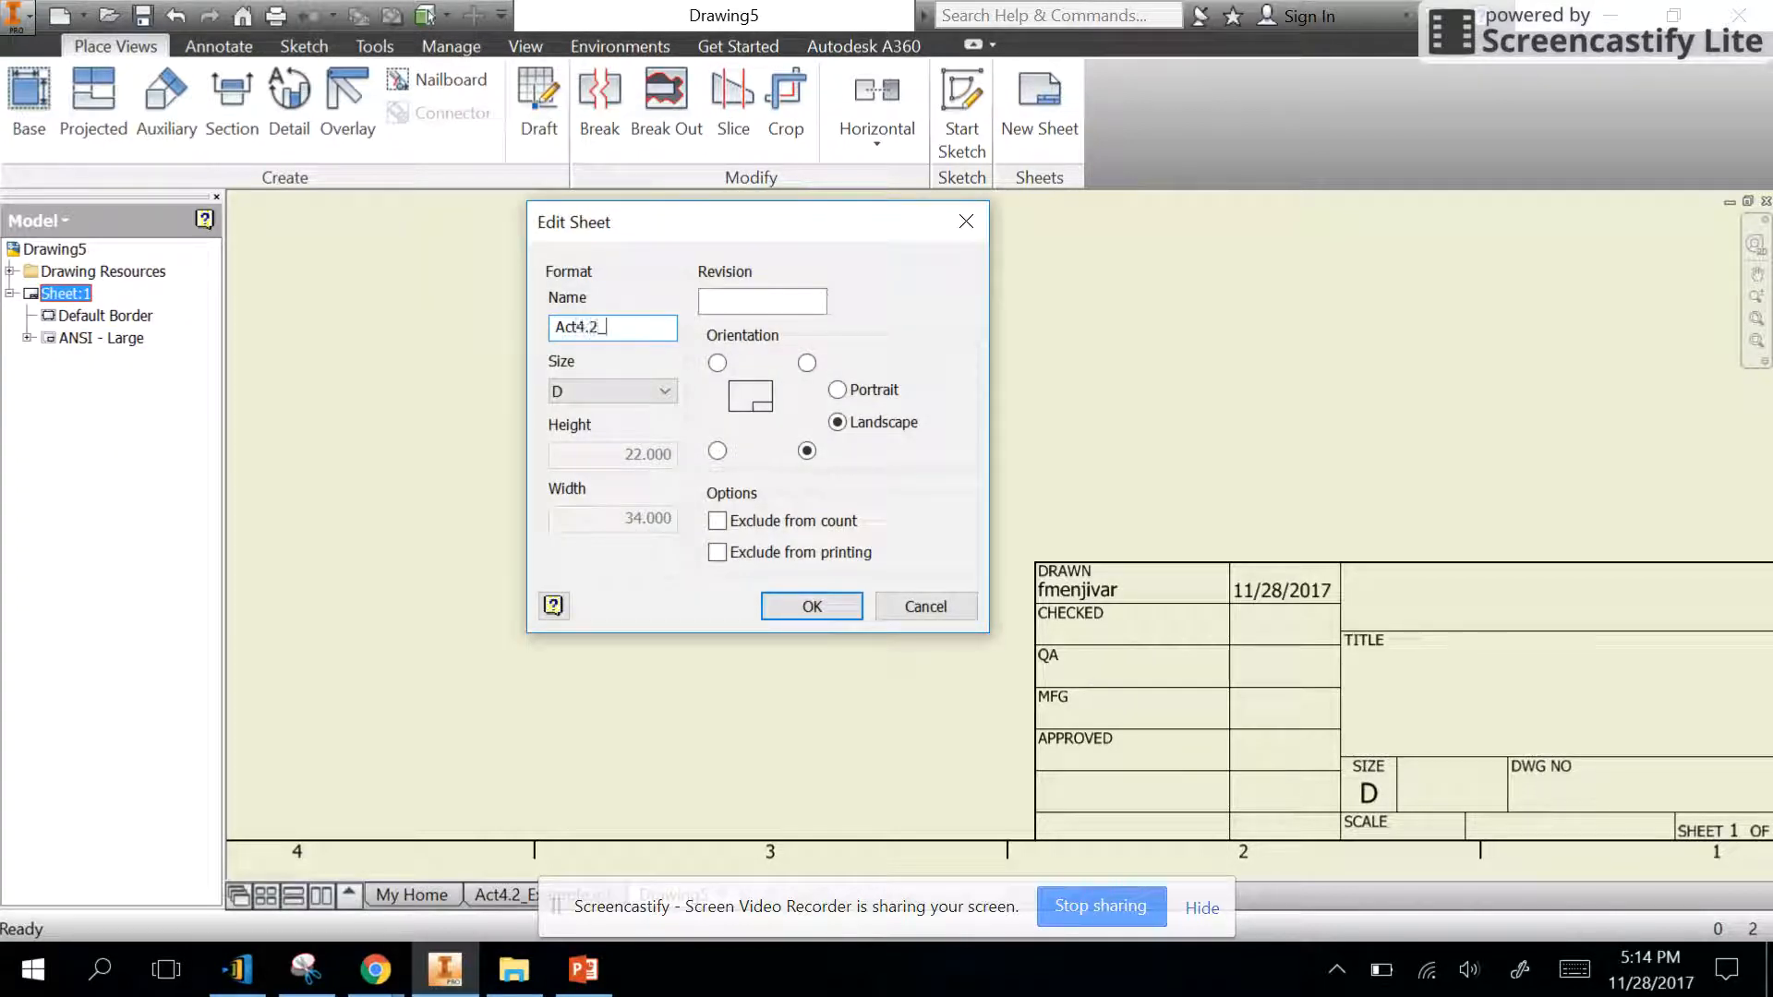
left_click(581, 393)
left_click(580, 408)
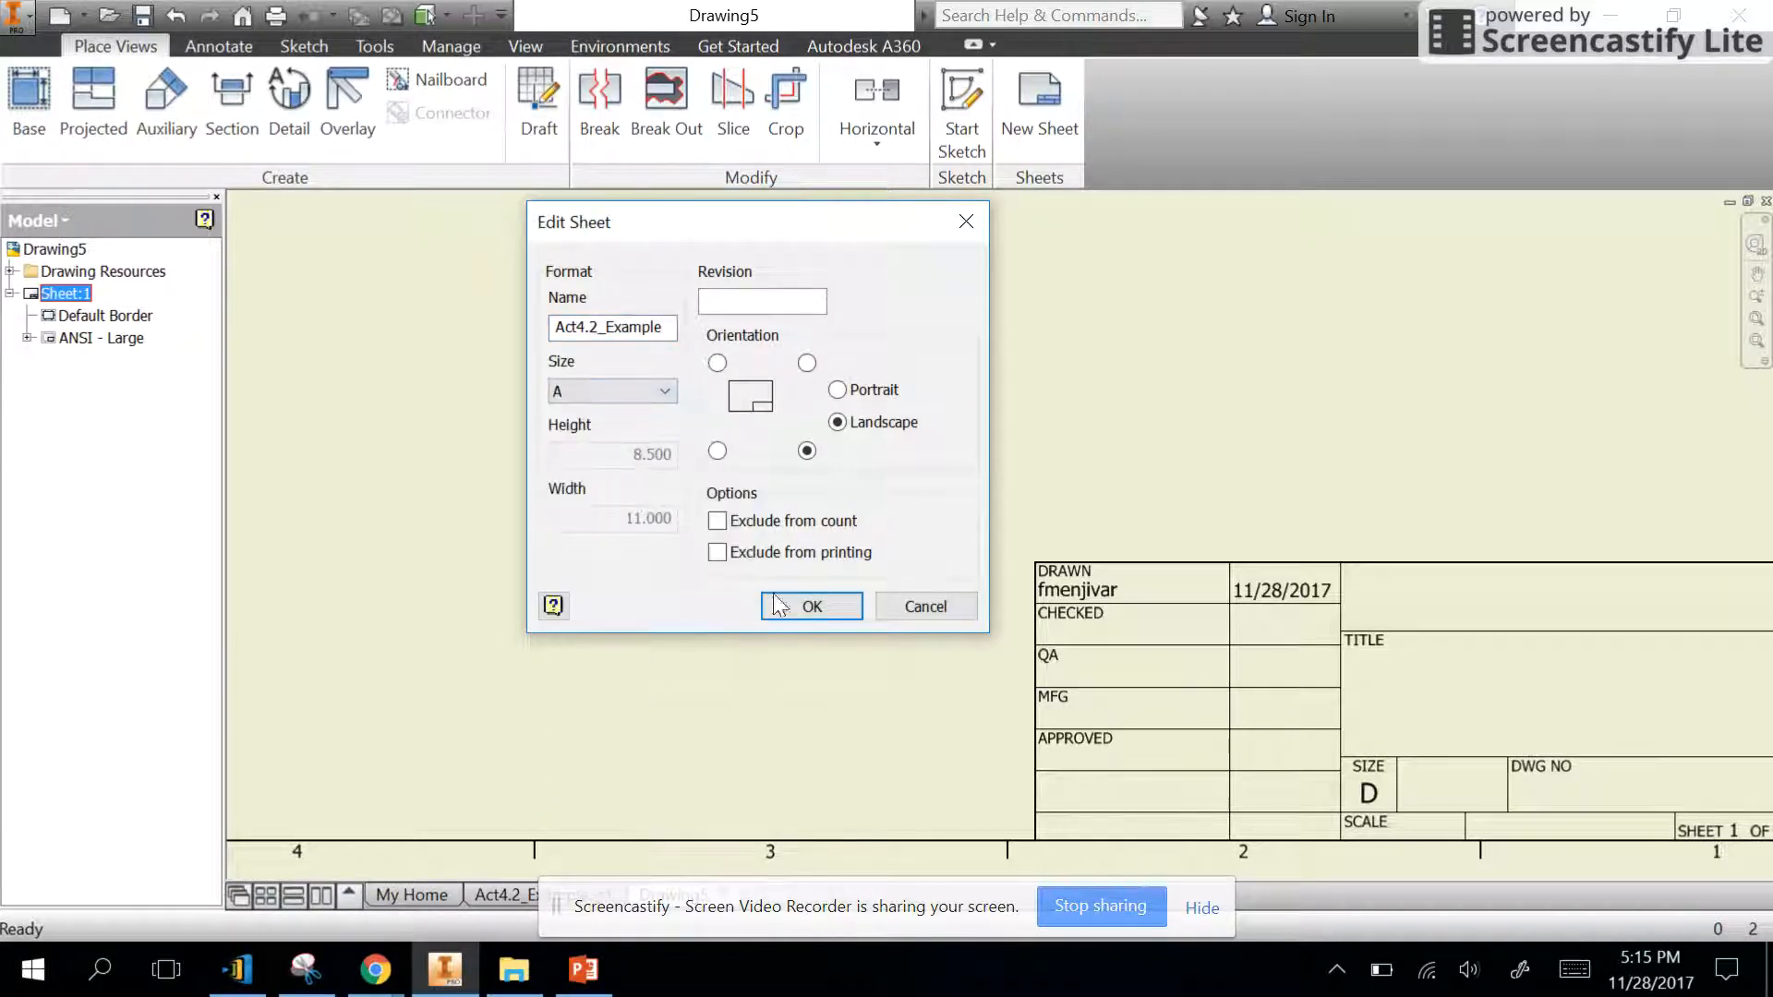
left_click(780, 602)
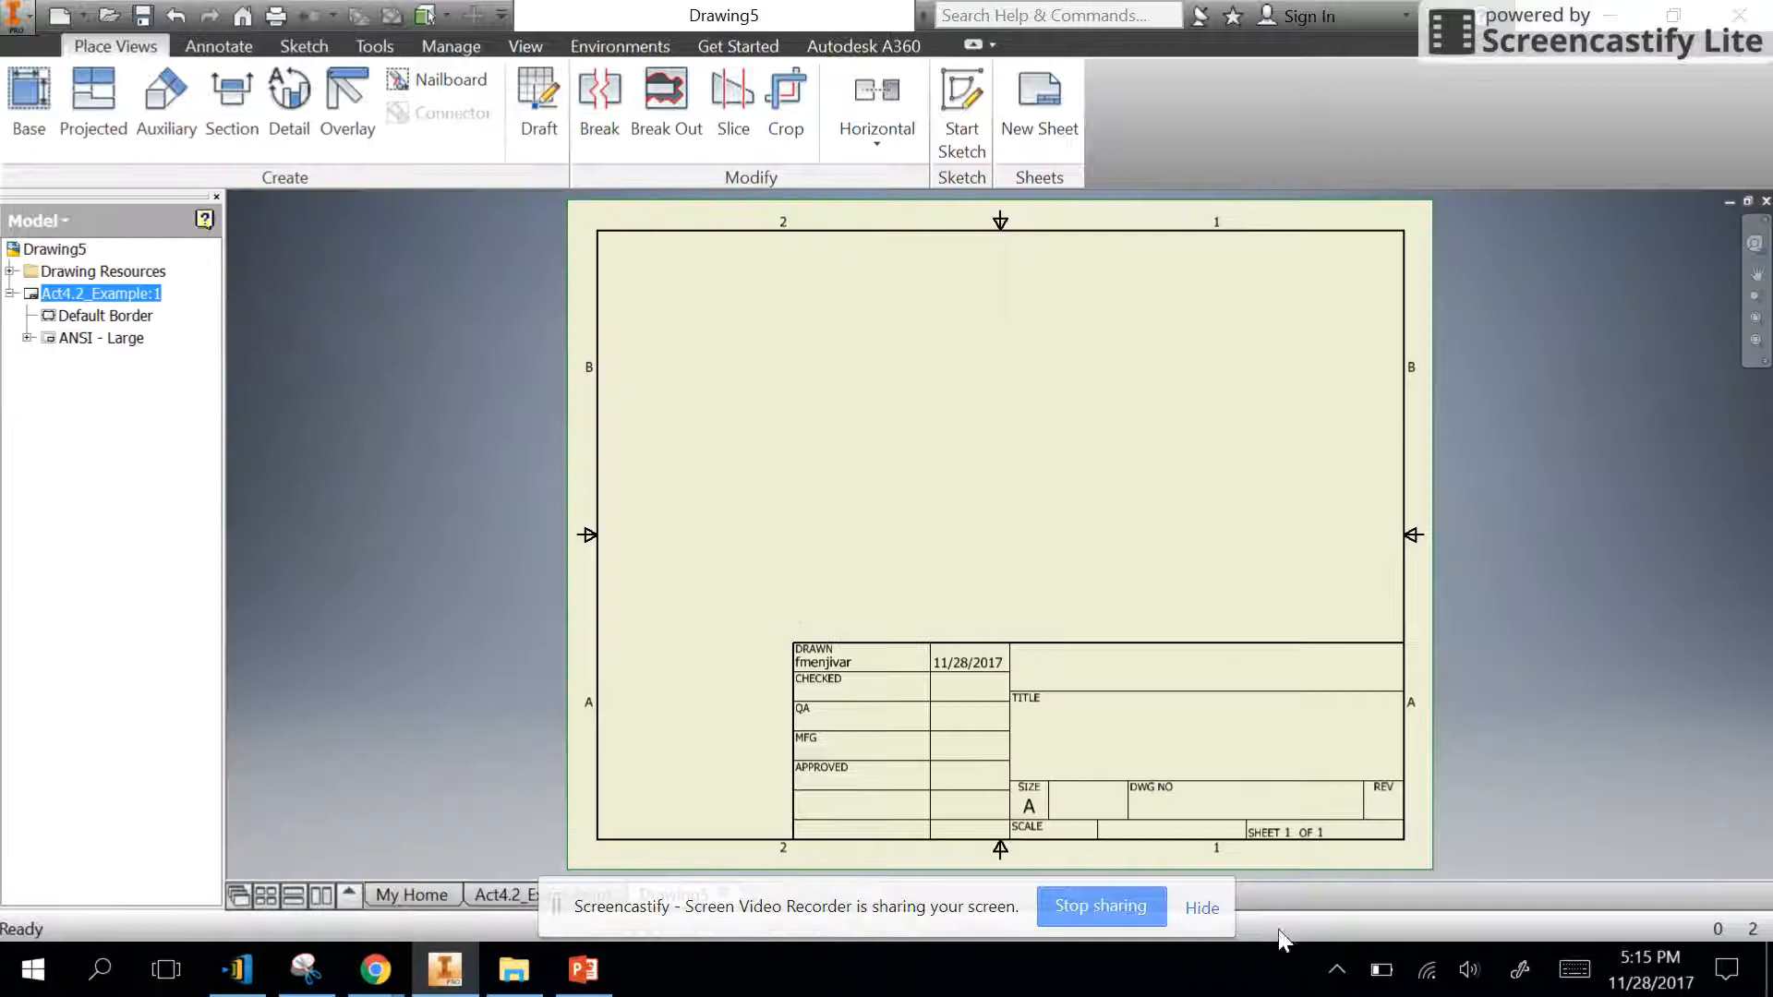
- Delete the default border and the ANSI - Large title block from the Act4.2_Example sheet
left_click(104, 315)
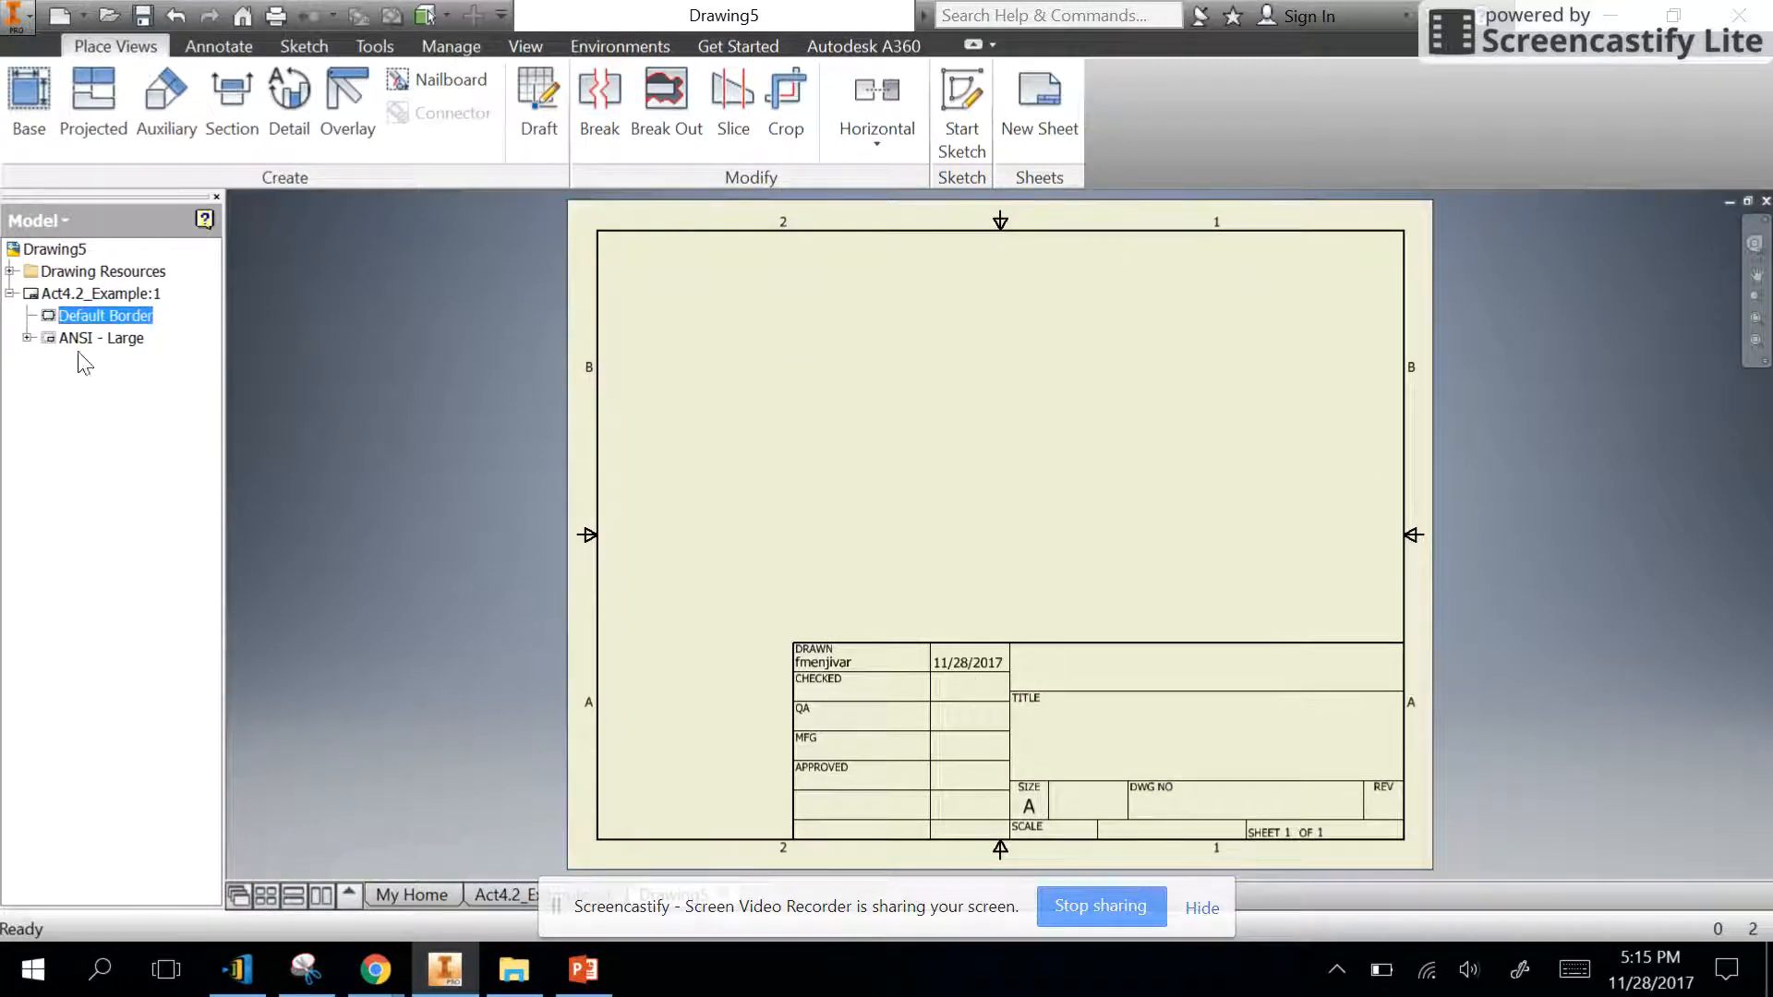
right_click(109, 319)
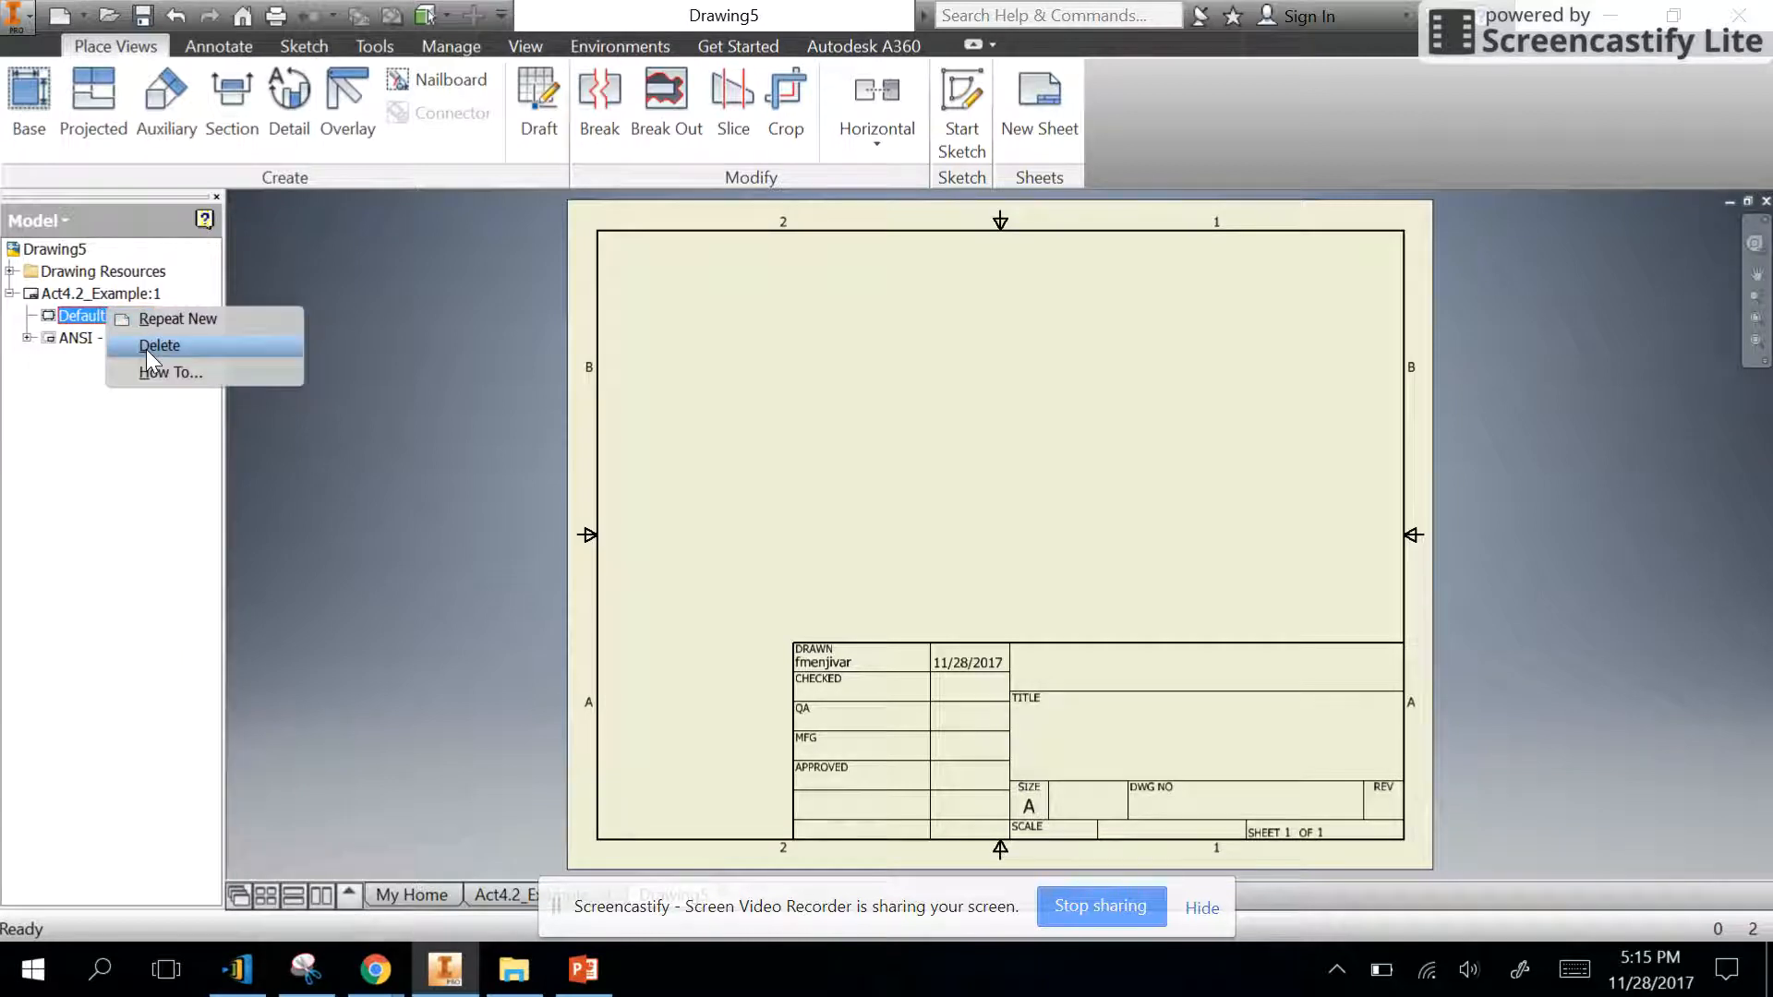
left_click(162, 347)
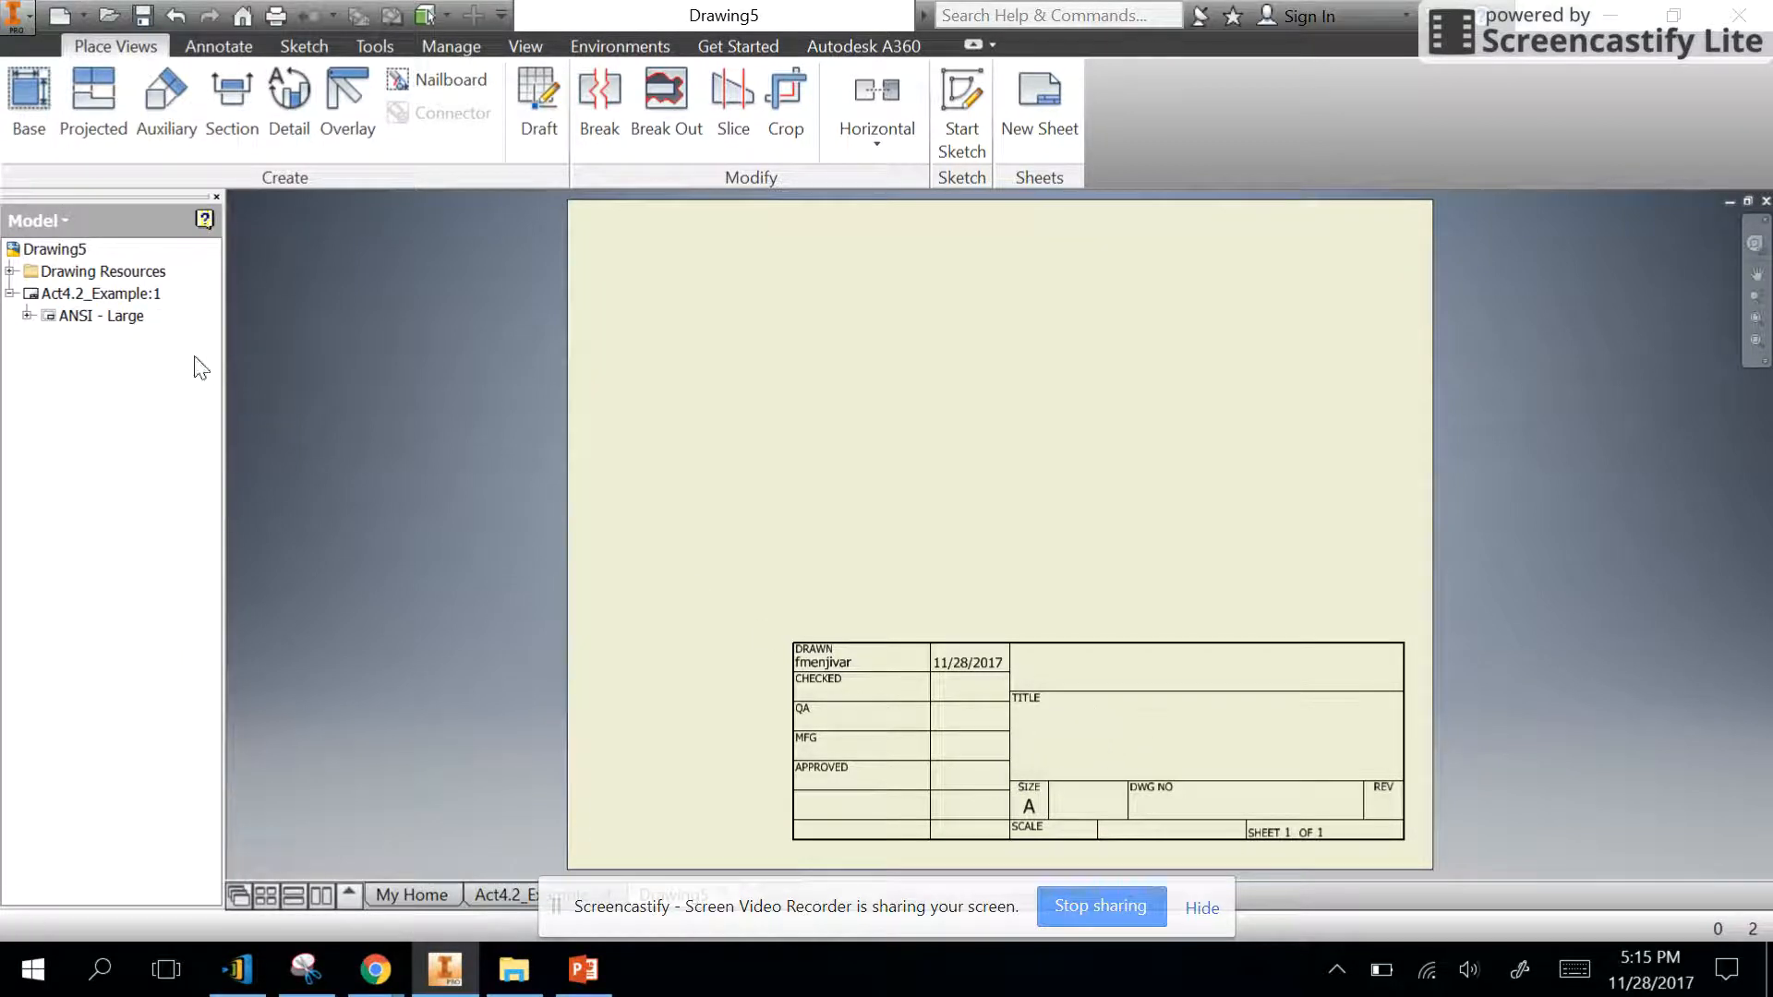
left_click(74, 316)
right_click(76, 319)
left_click(113, 358)
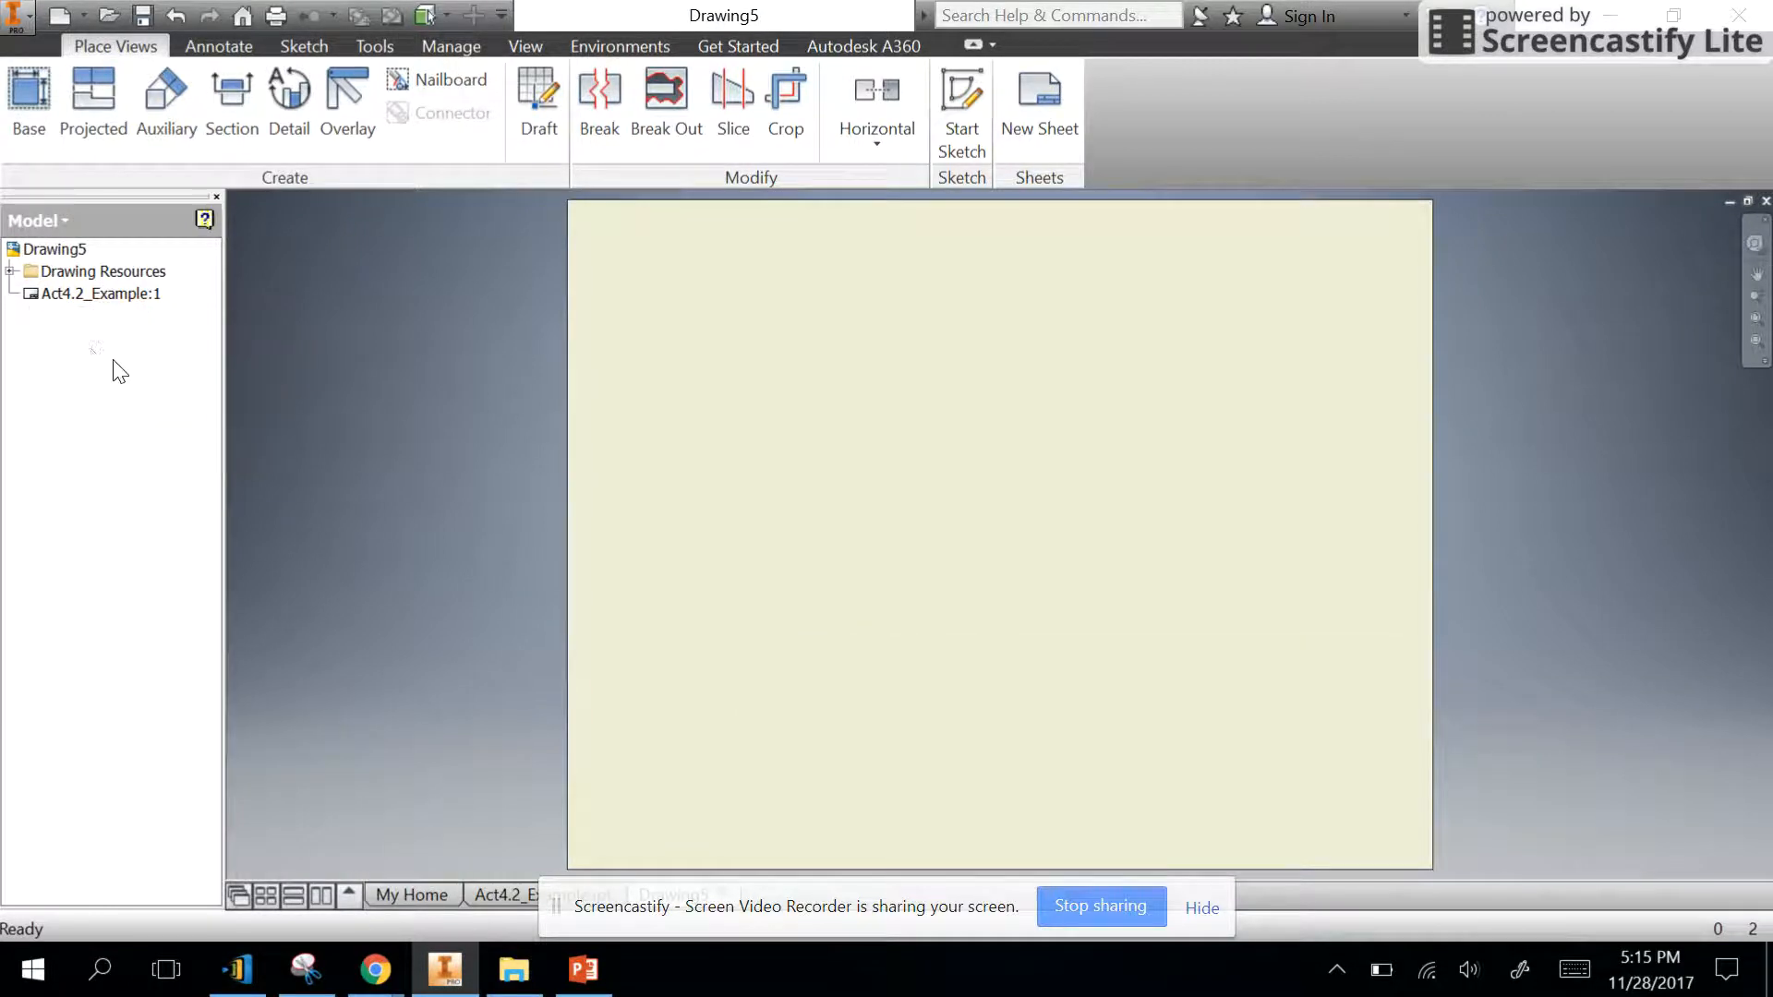
- Insert the default border from the drawing resources with 4 horizontal and 4 vertical zones
left_click(10, 272)
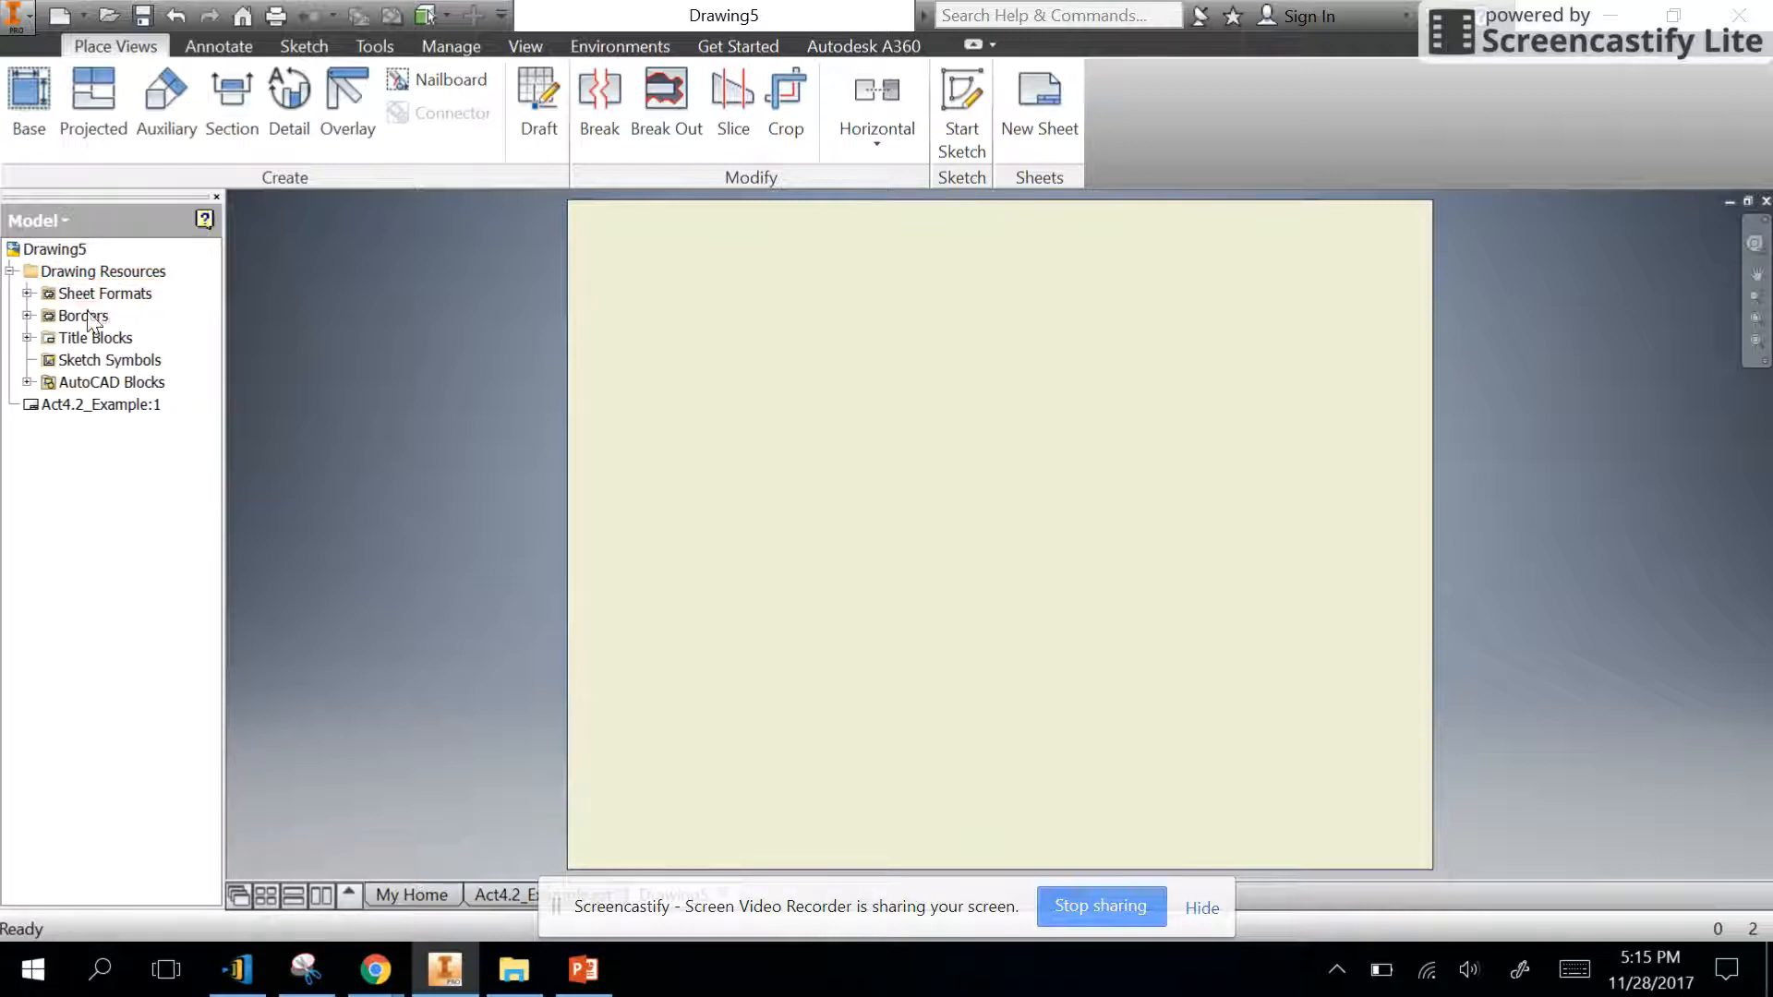
left_click(28, 317)
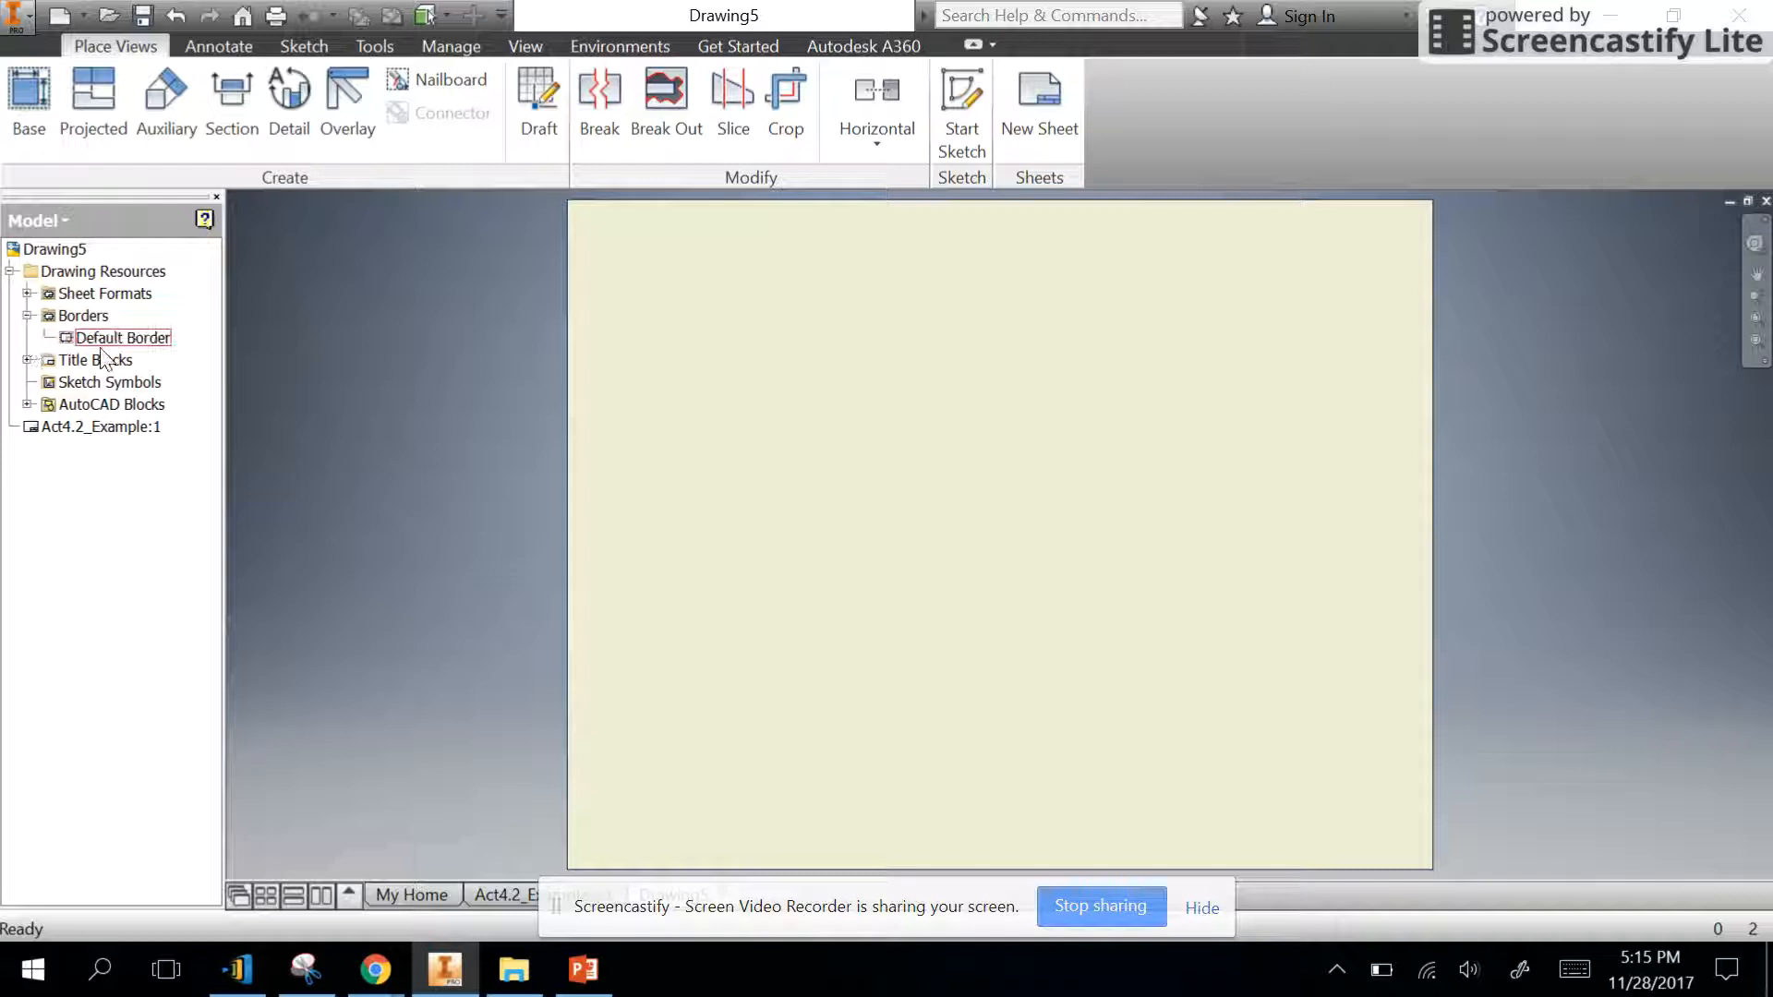
left_click(28, 360)
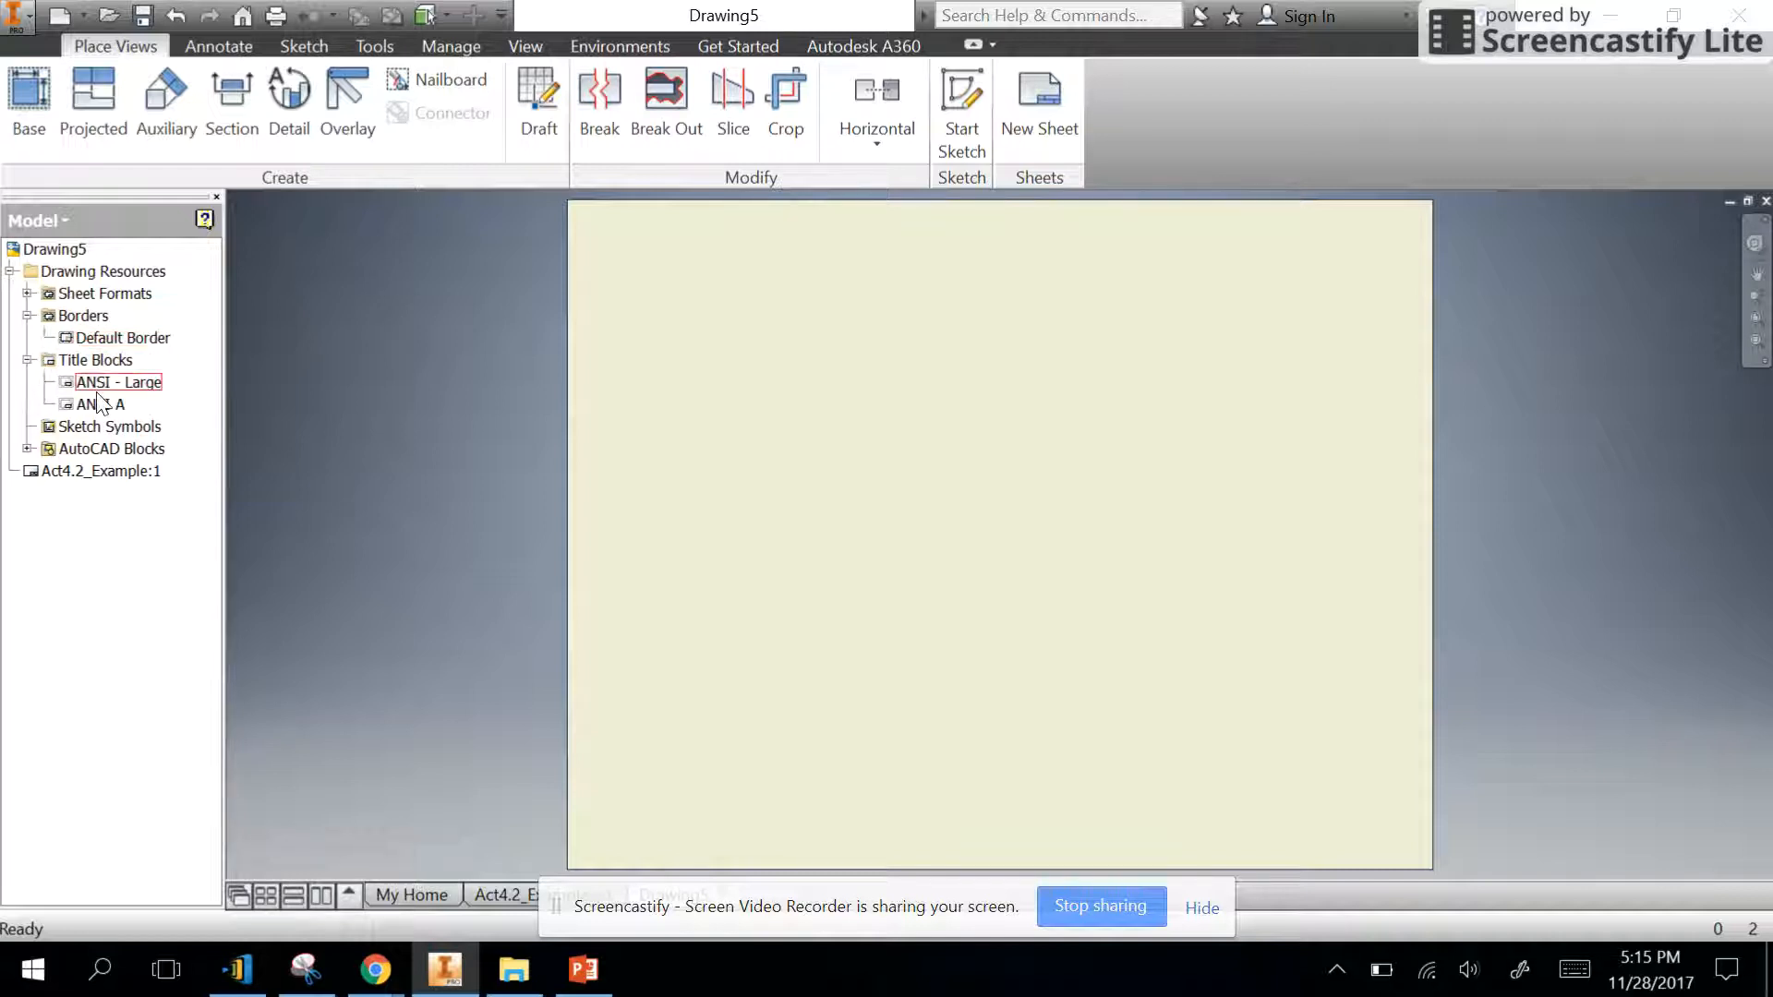
right_click(86, 340)
left_click(153, 378)
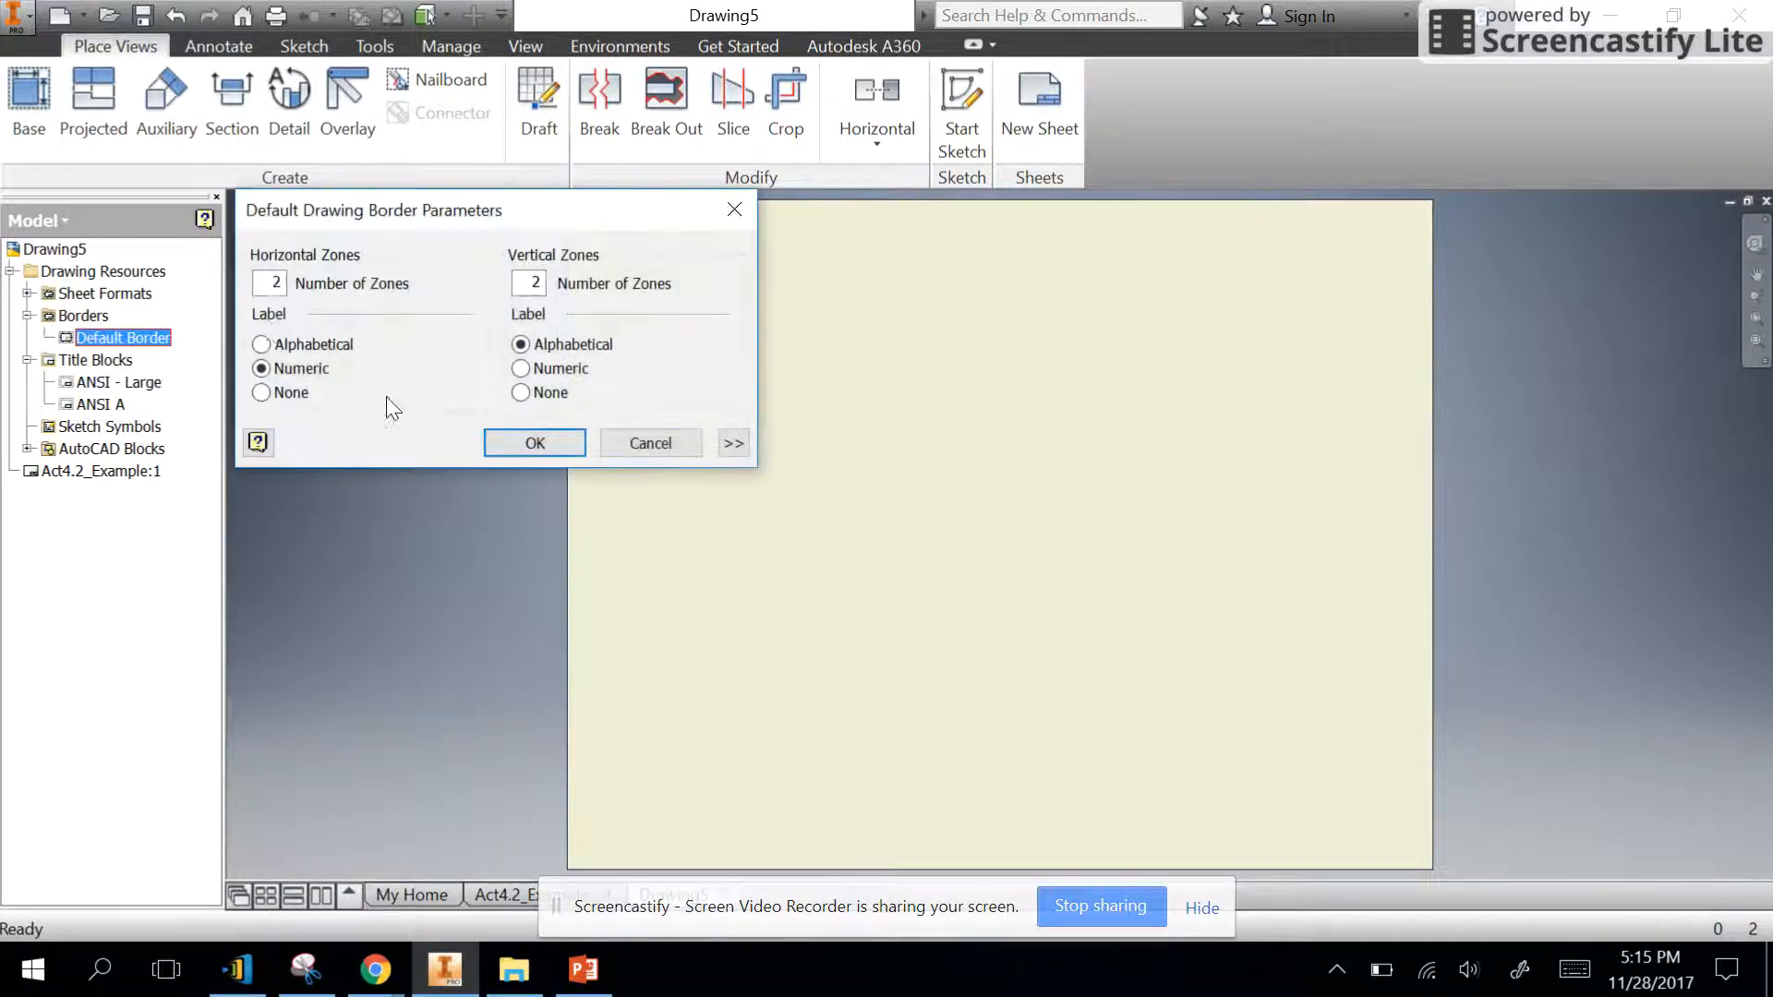
double_click(522, 289)
left_click(549, 447)
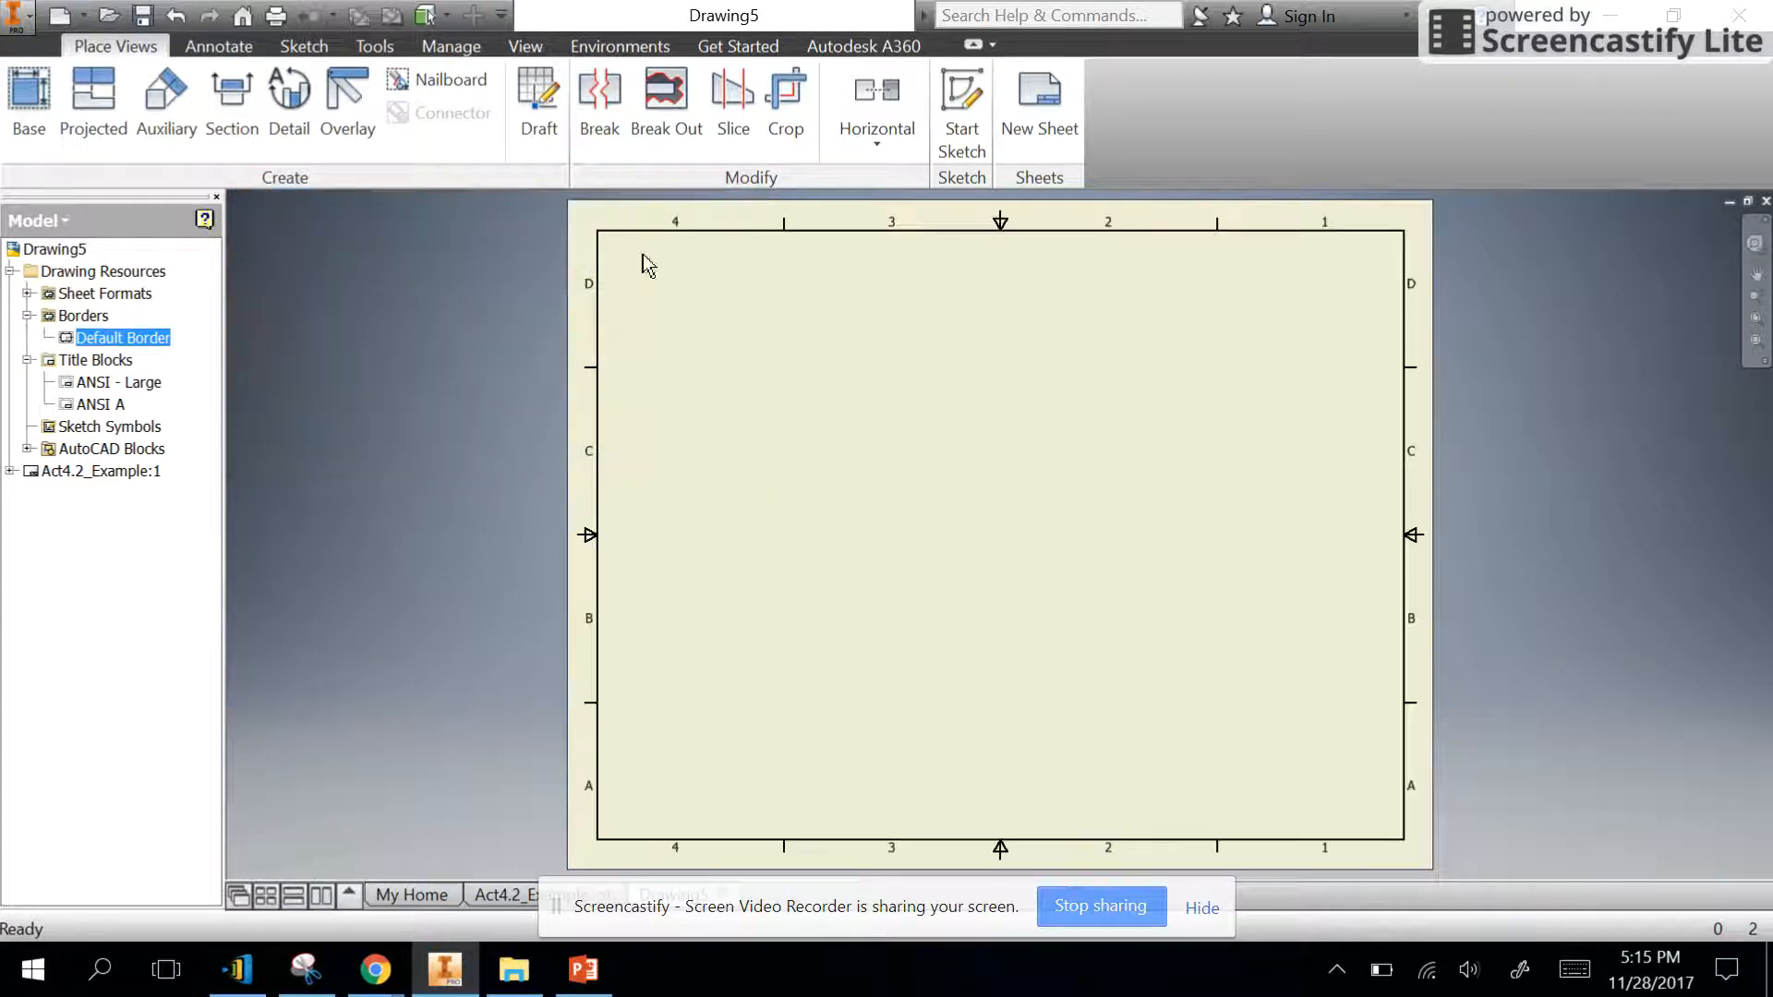
- Insert the ANSI A title block on the sheet and check its fields
left_click(121, 384)
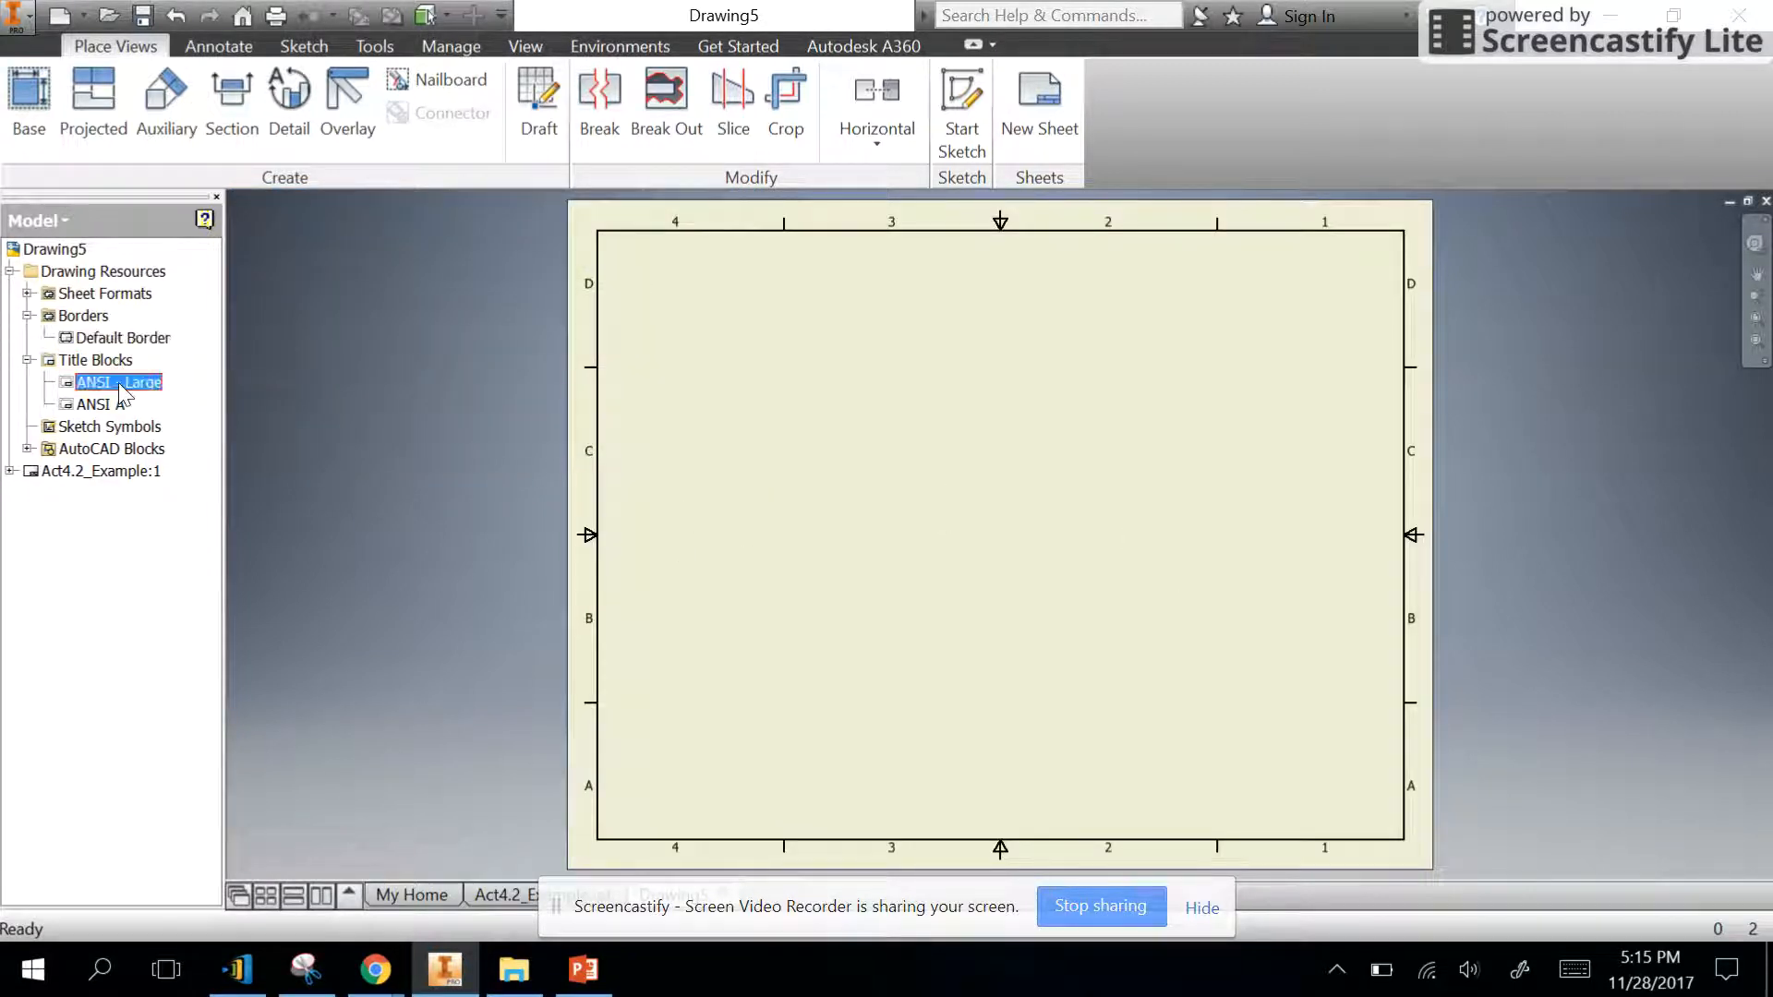
left_click(100, 405)
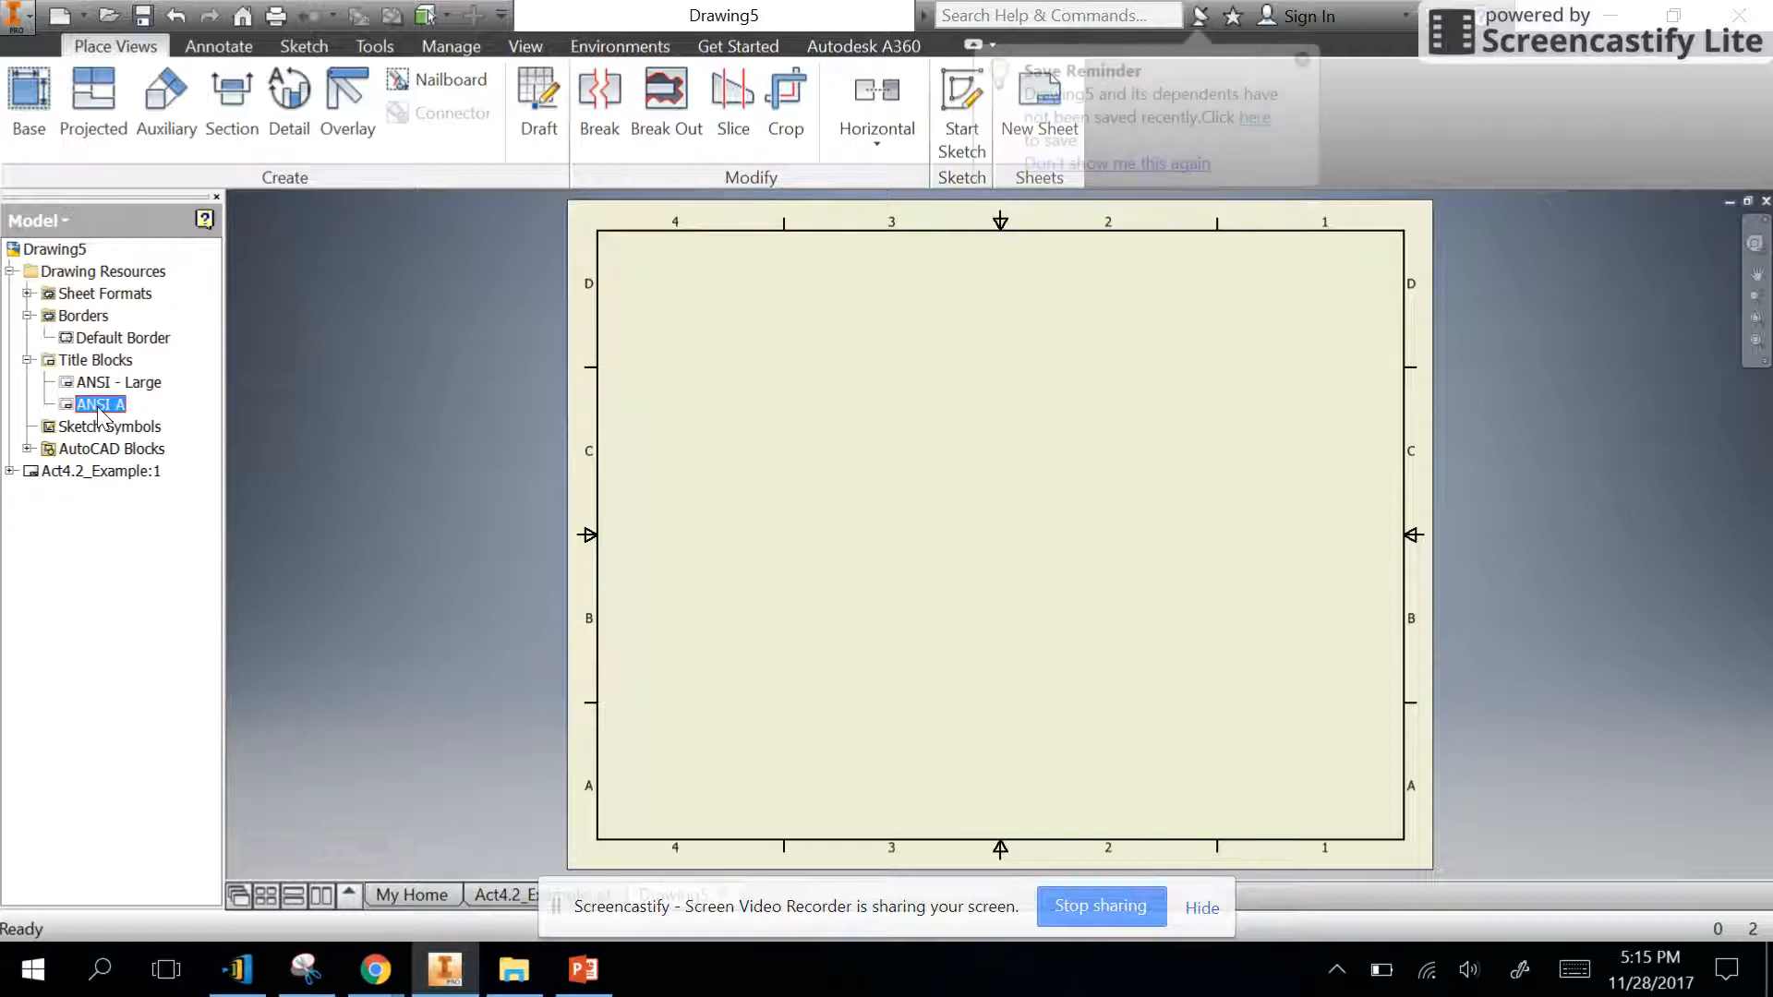
right_click(99, 410)
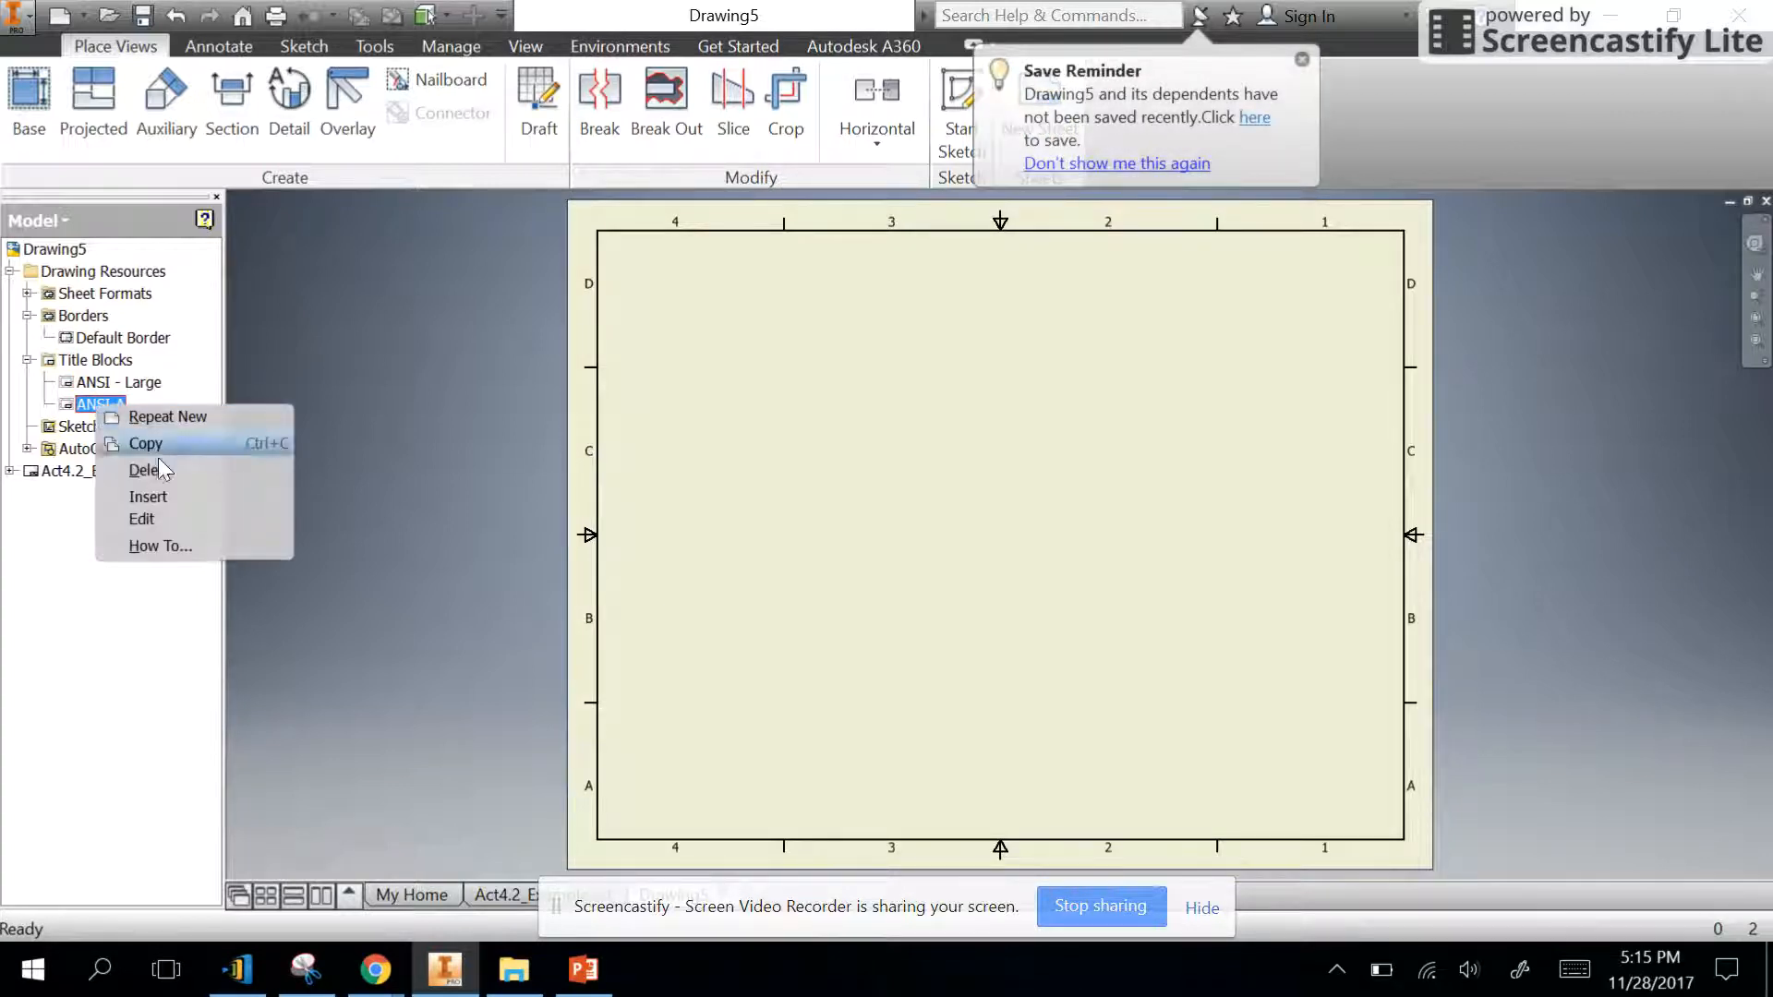
left_click(148, 496)
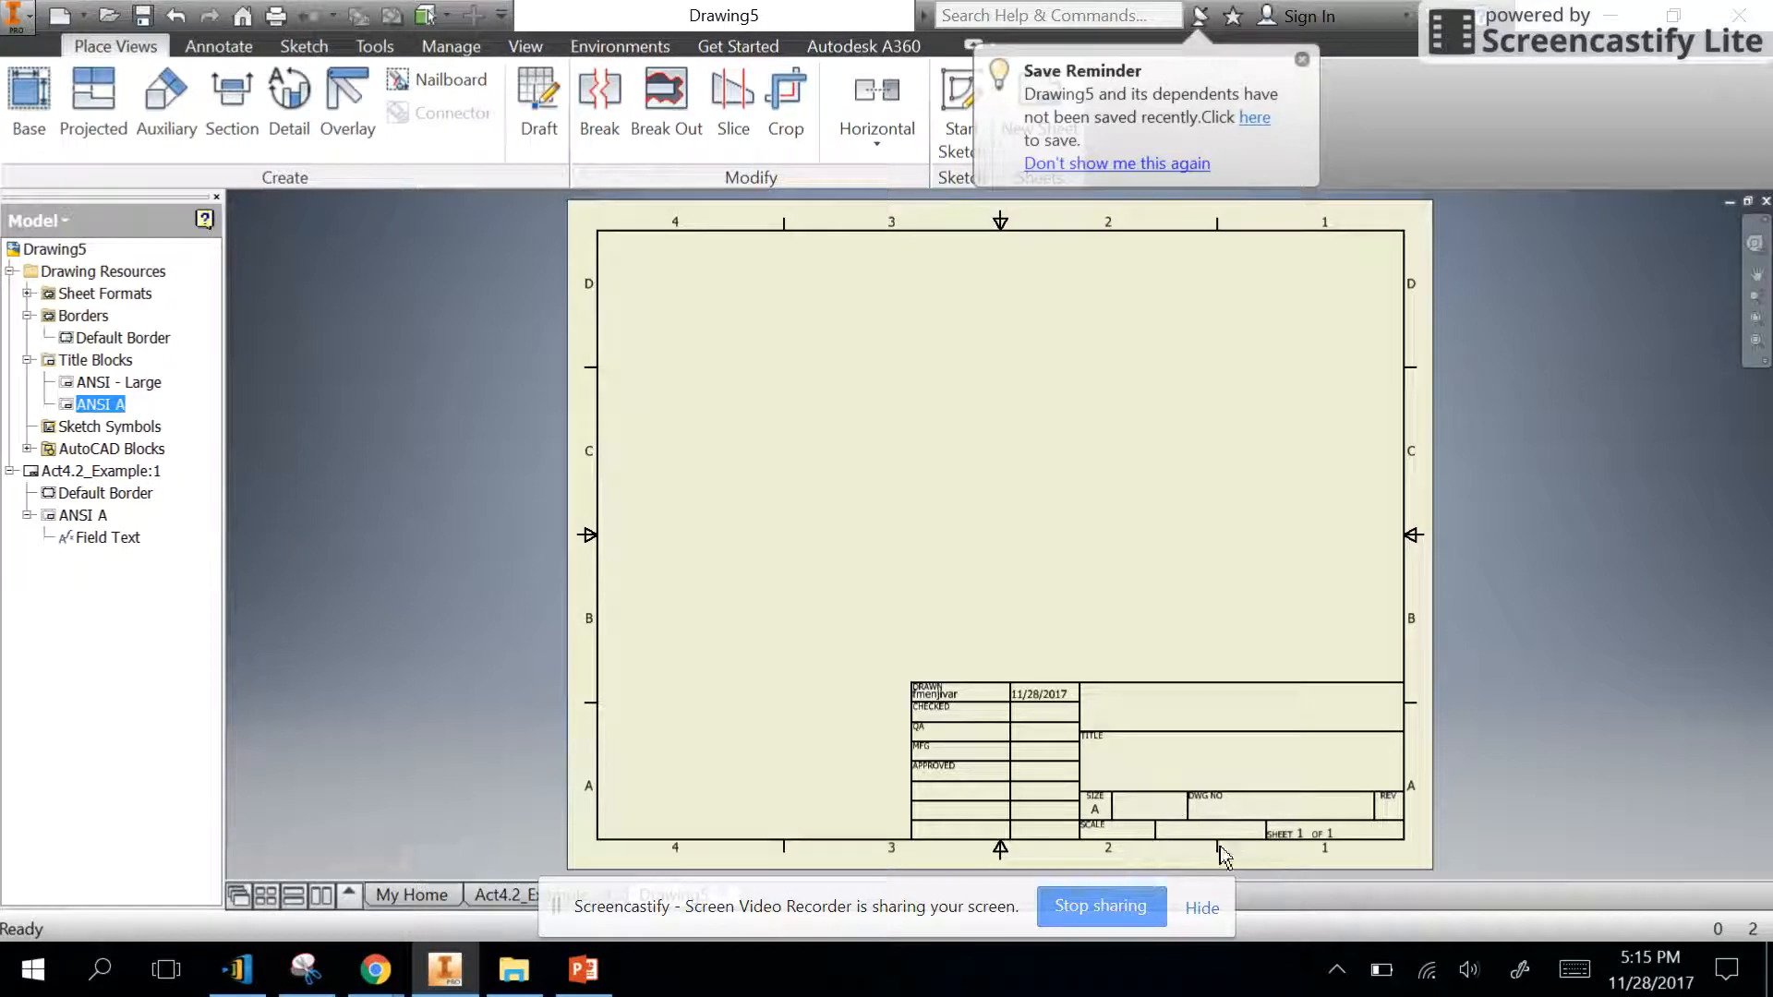
scroll(1248, 855, "up", 3)
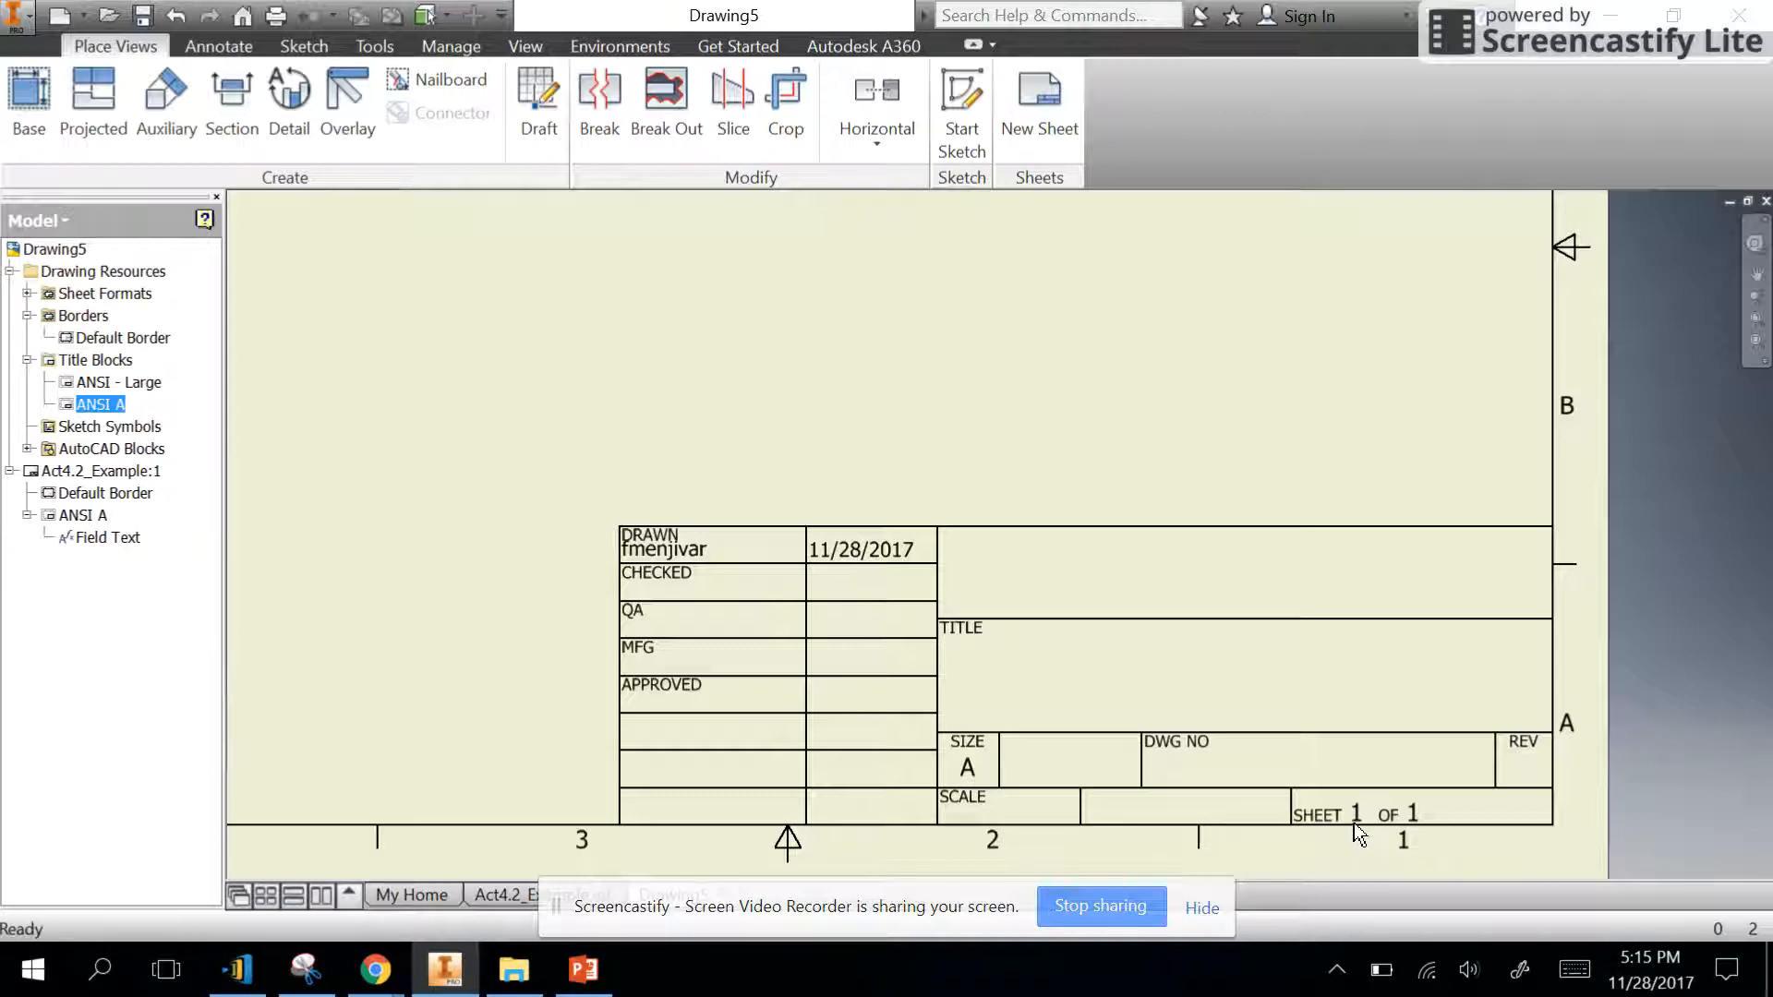
scroll(1139, 828, "down", 5)
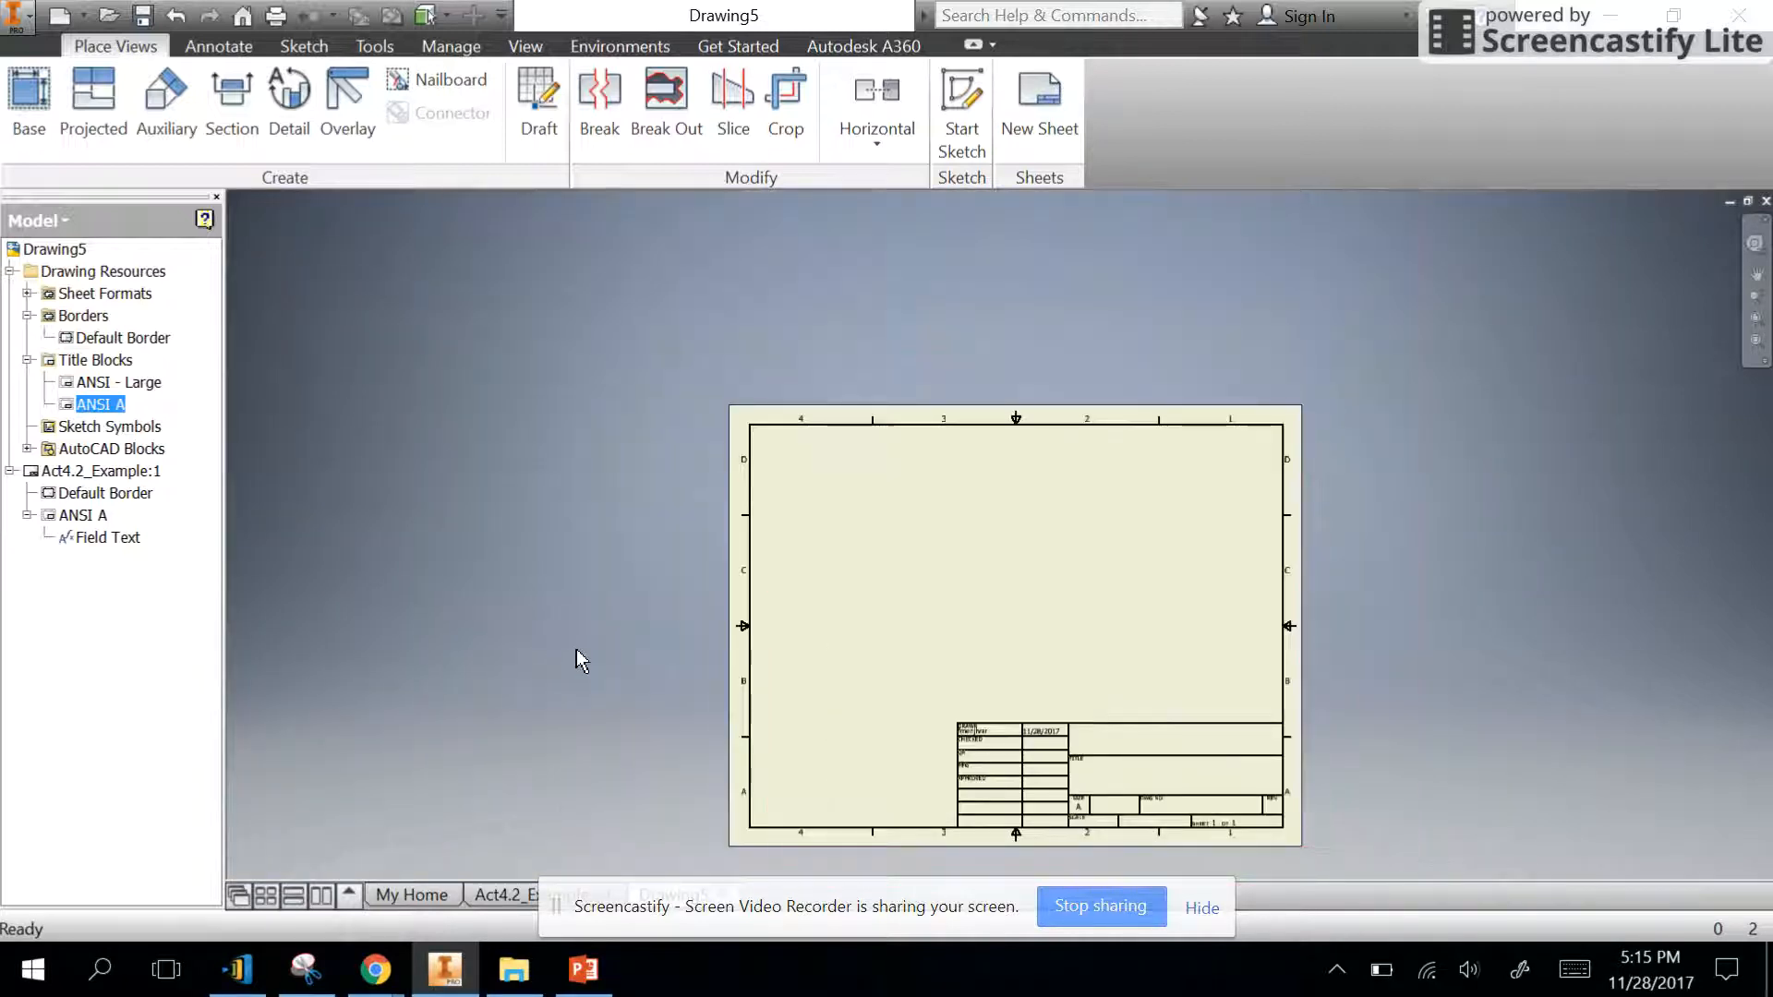
- Place a base view of the part in the RIGHT orientation at 1/2 scale in the sheet's lower-left area
left_click(28, 102)
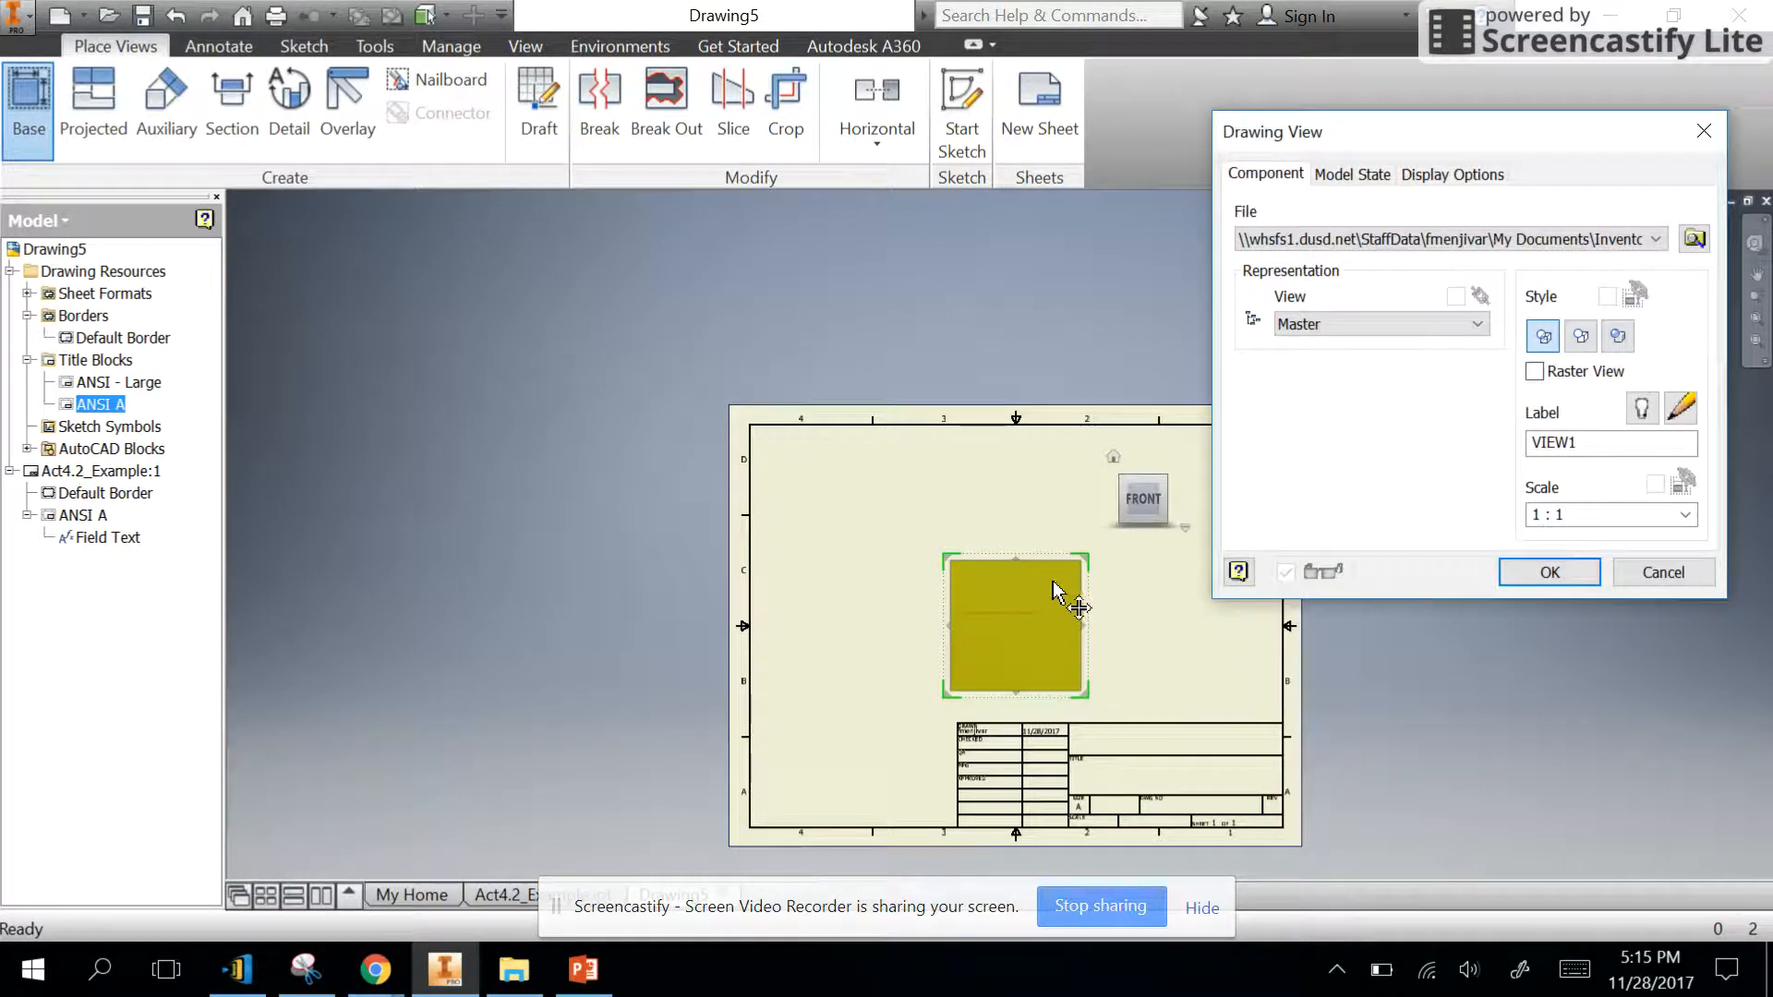
mouse_move(1142, 504)
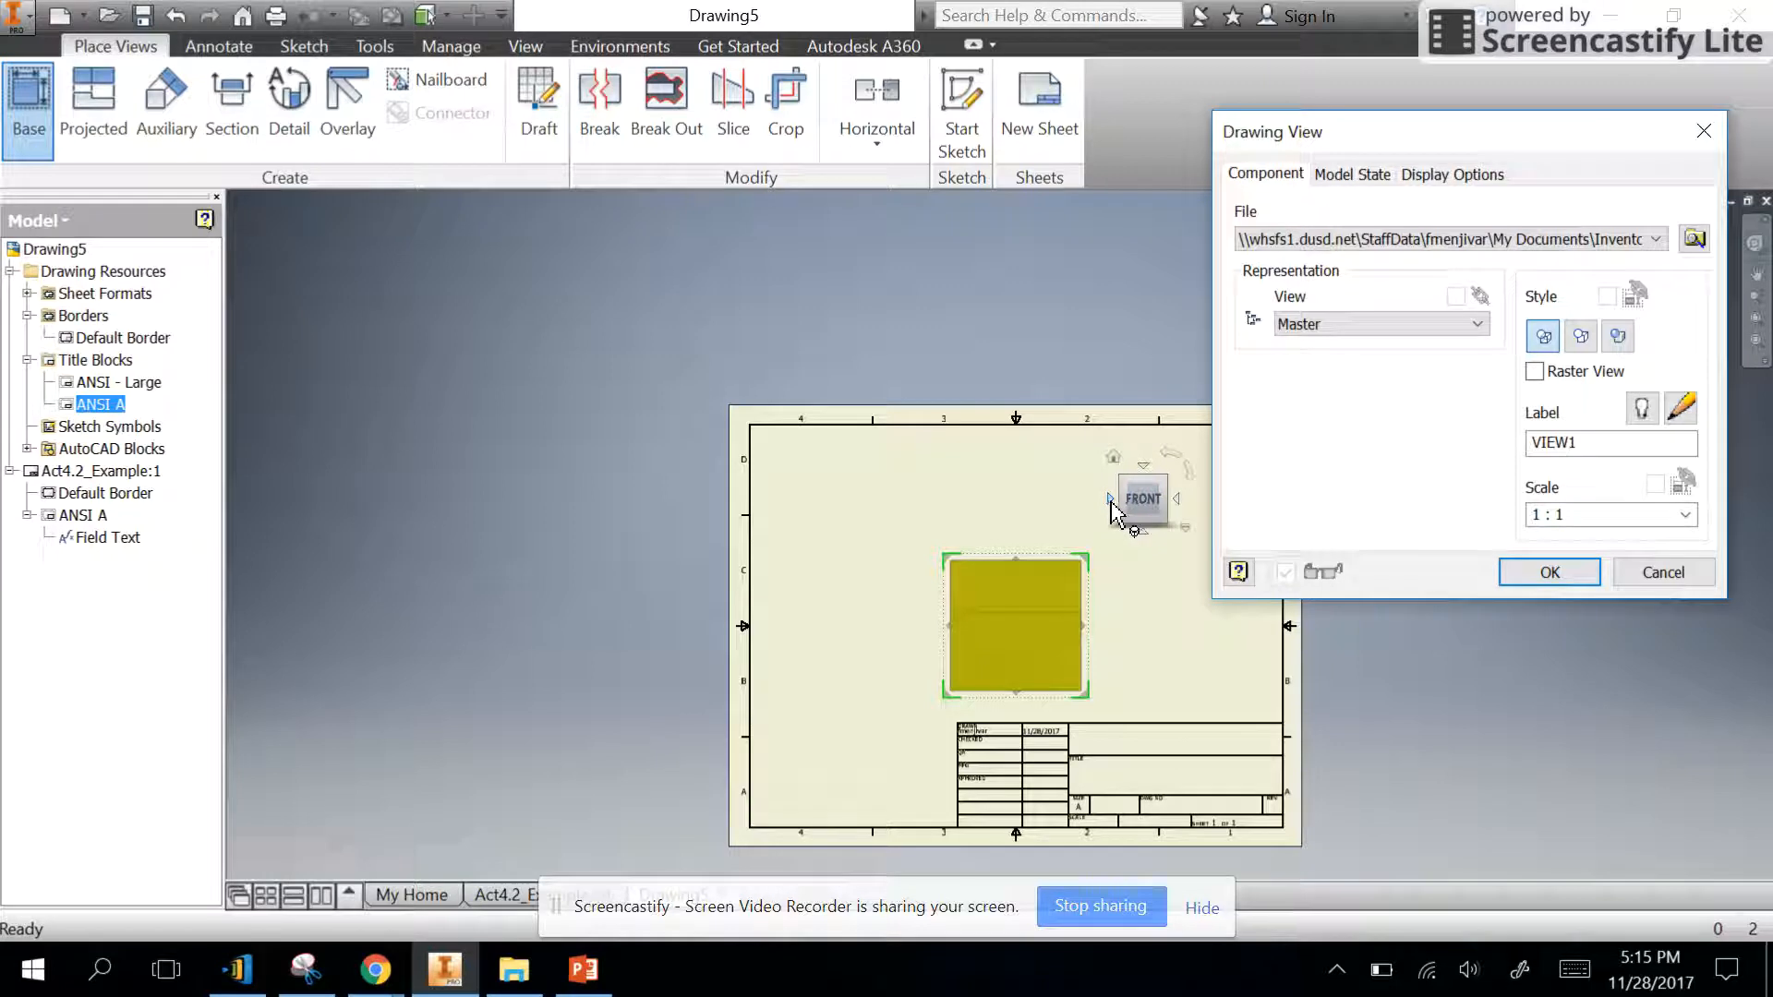
left_click(1111, 500)
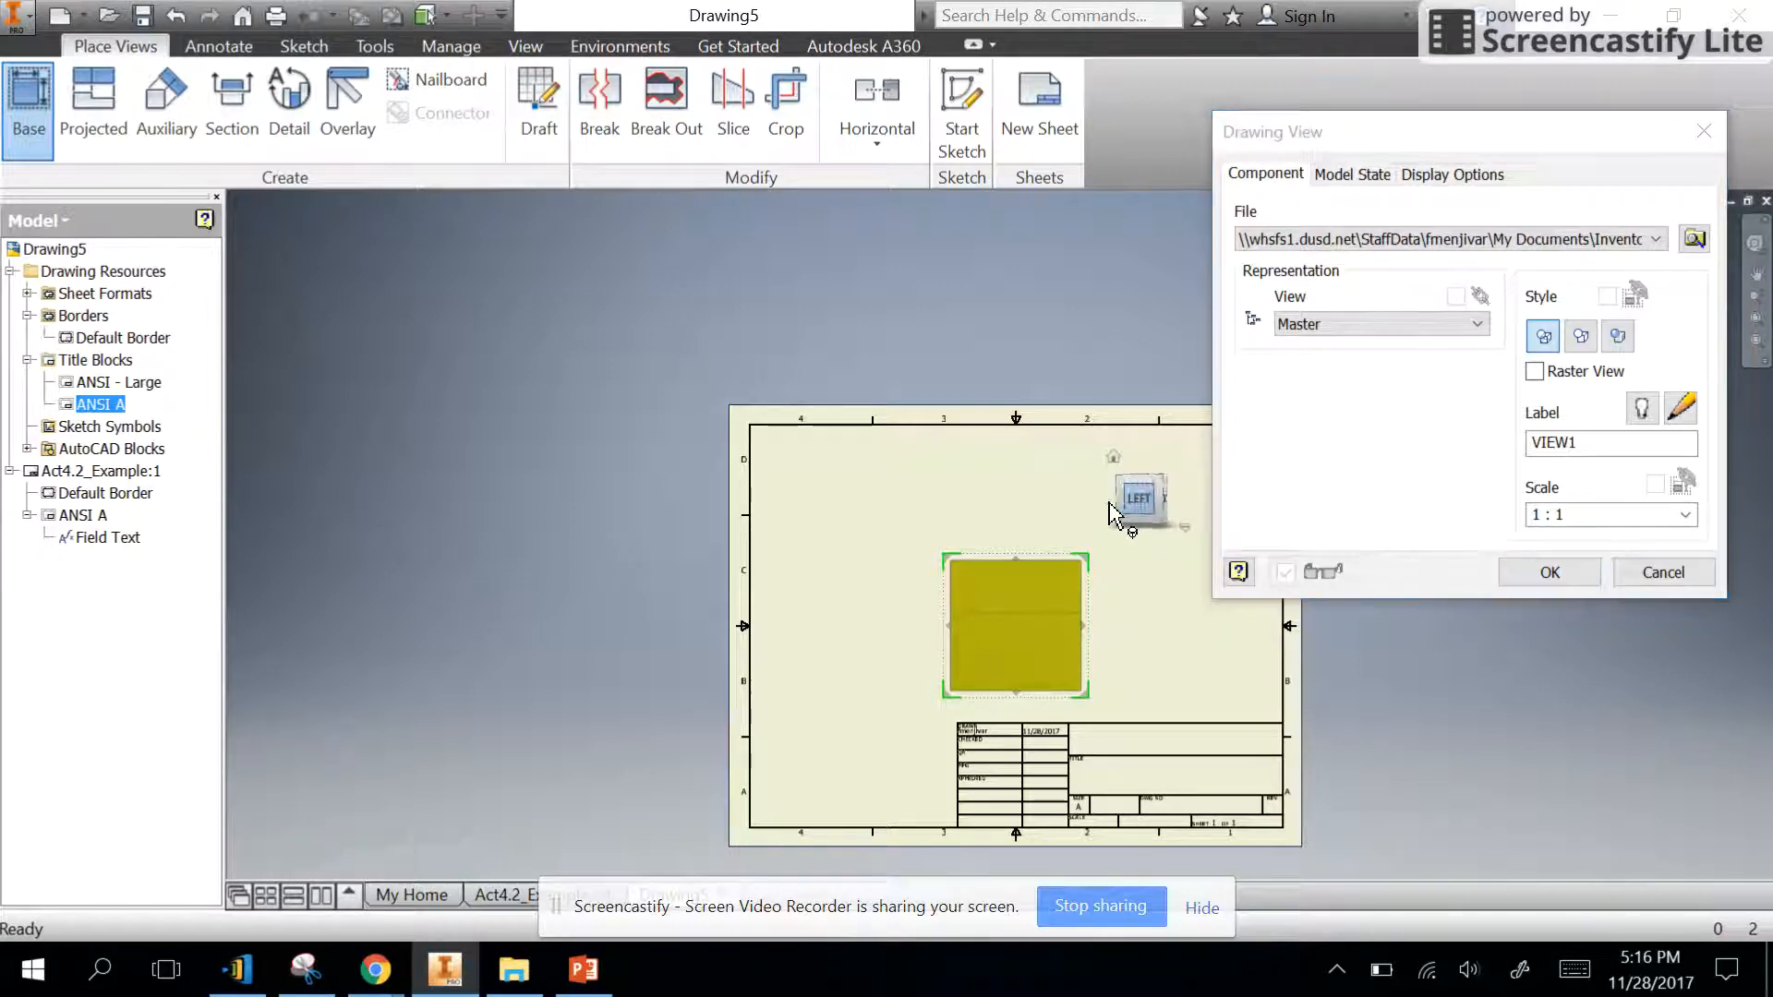
left_click(1111, 499)
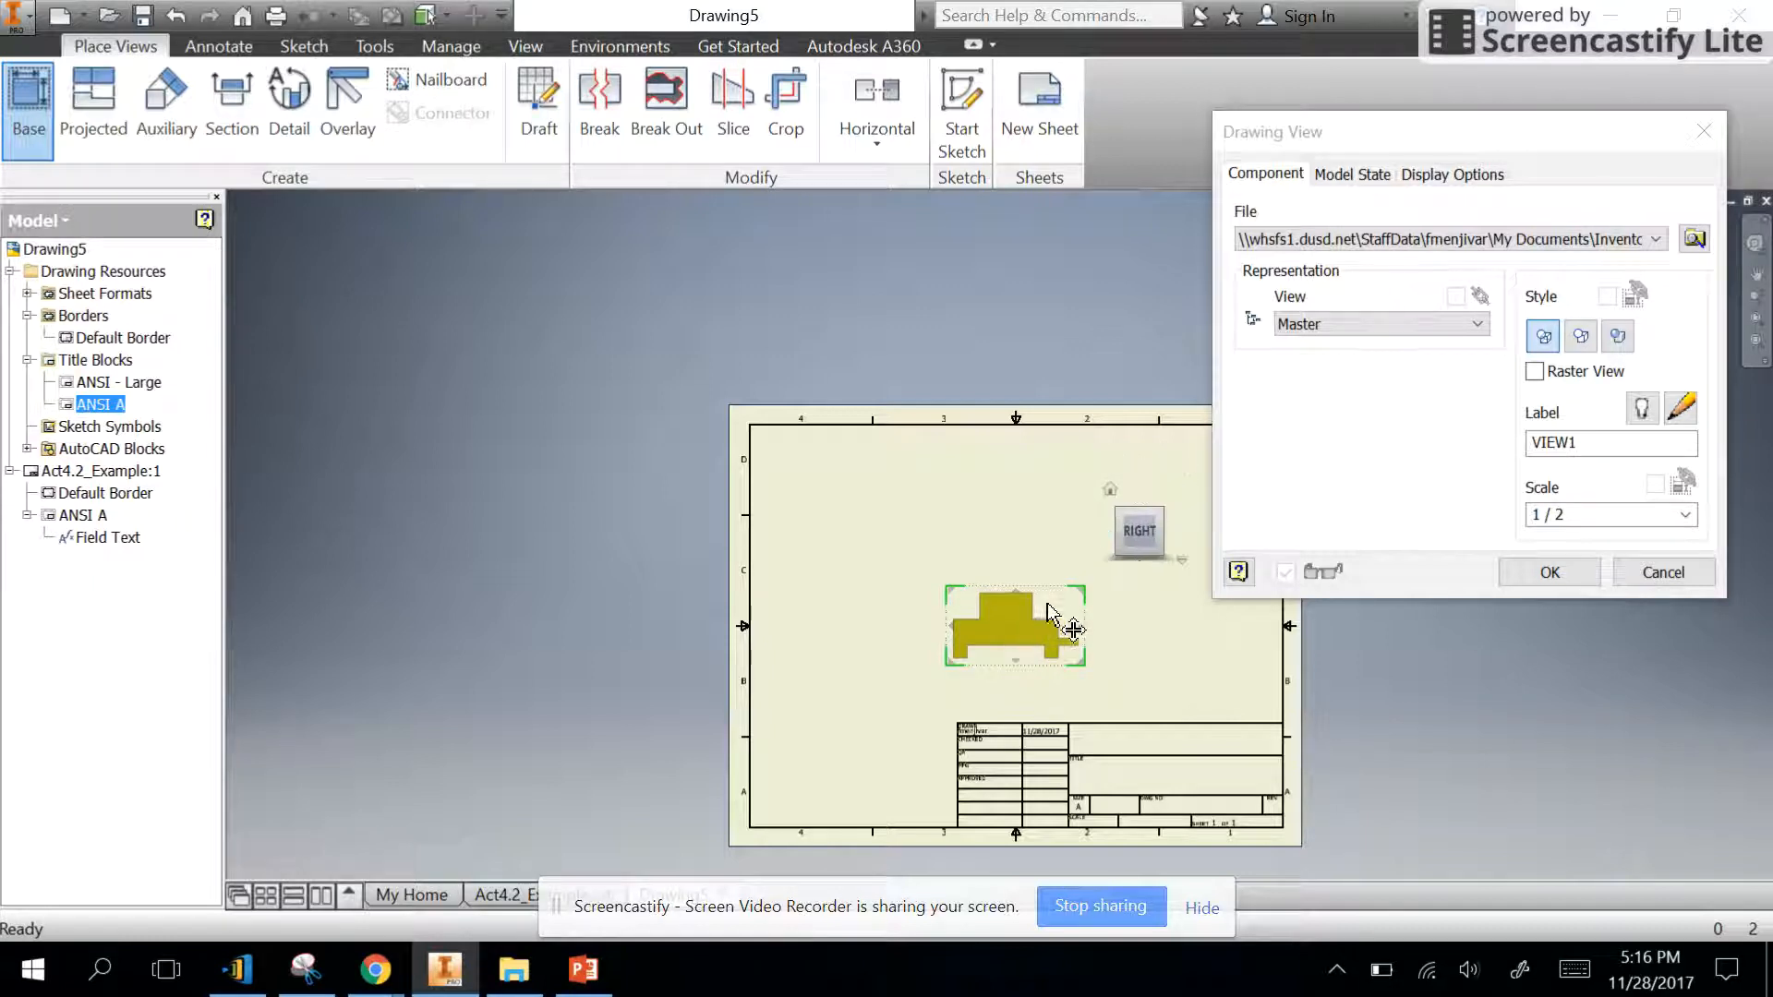
left_click_drag(1069, 622, 946, 646)
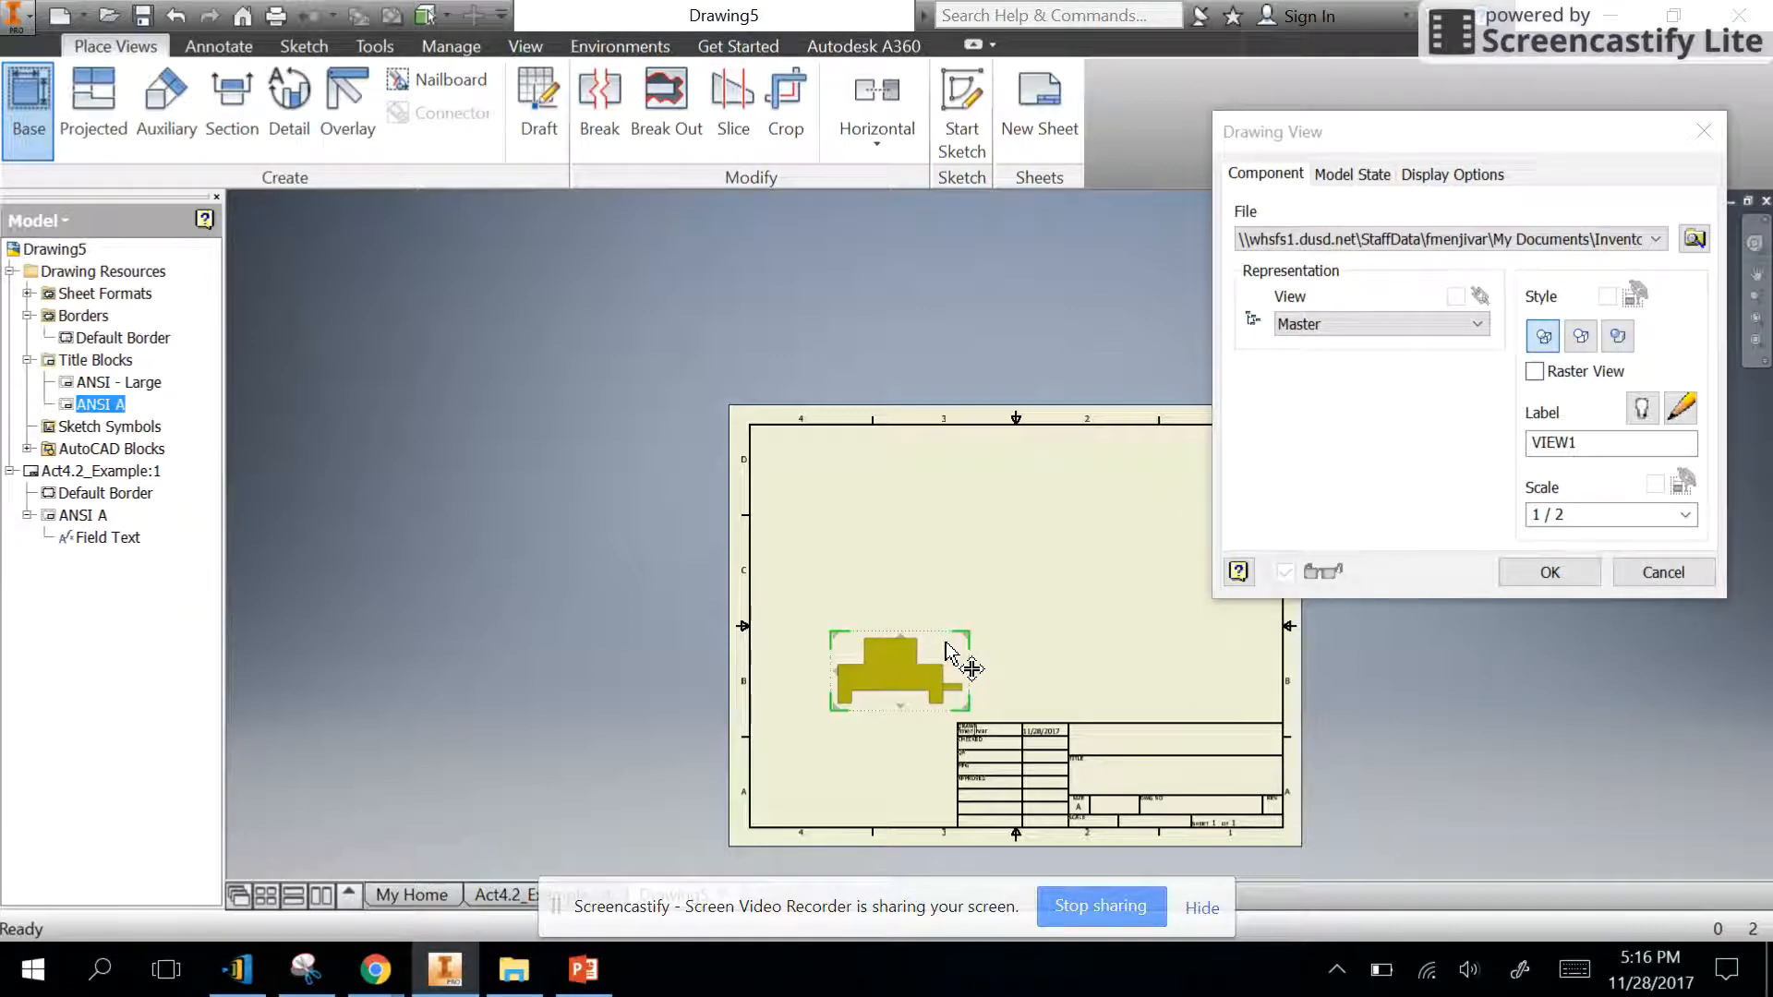
left_click(946, 647)
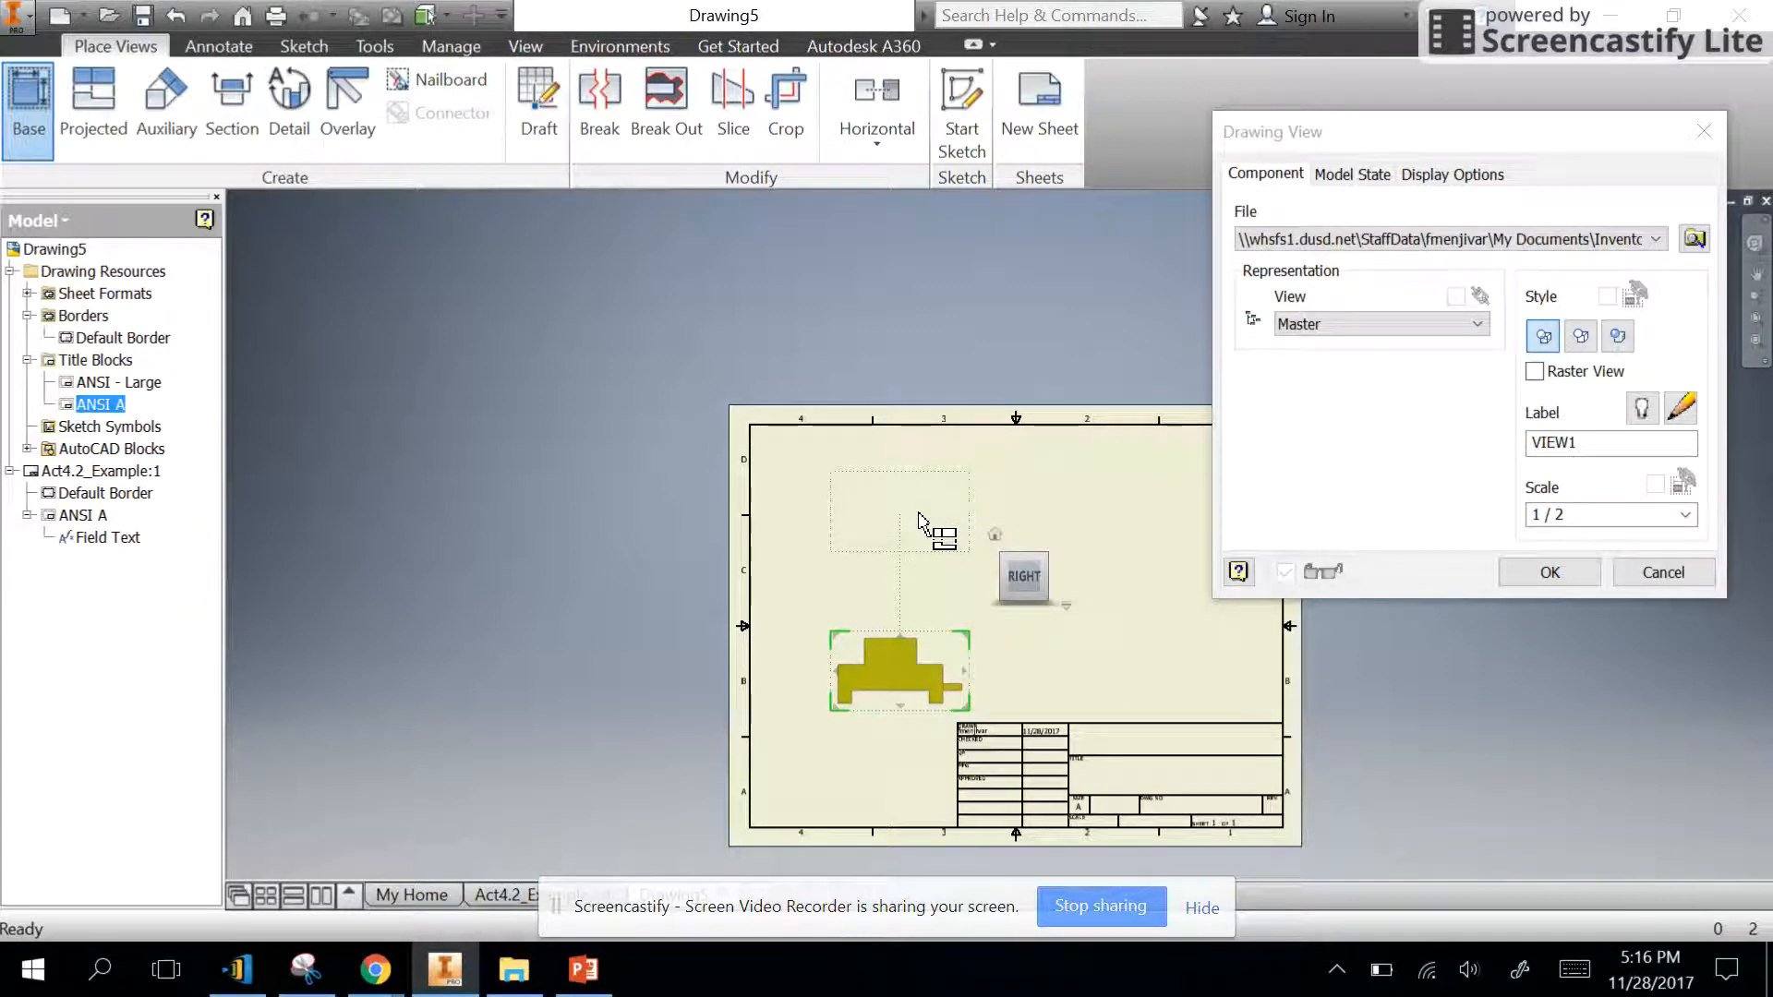
- Project a top view above the base view, a side view to its right and an isometric view in the sheet's upper-right area
left_click(919, 520)
left_click(1145, 670)
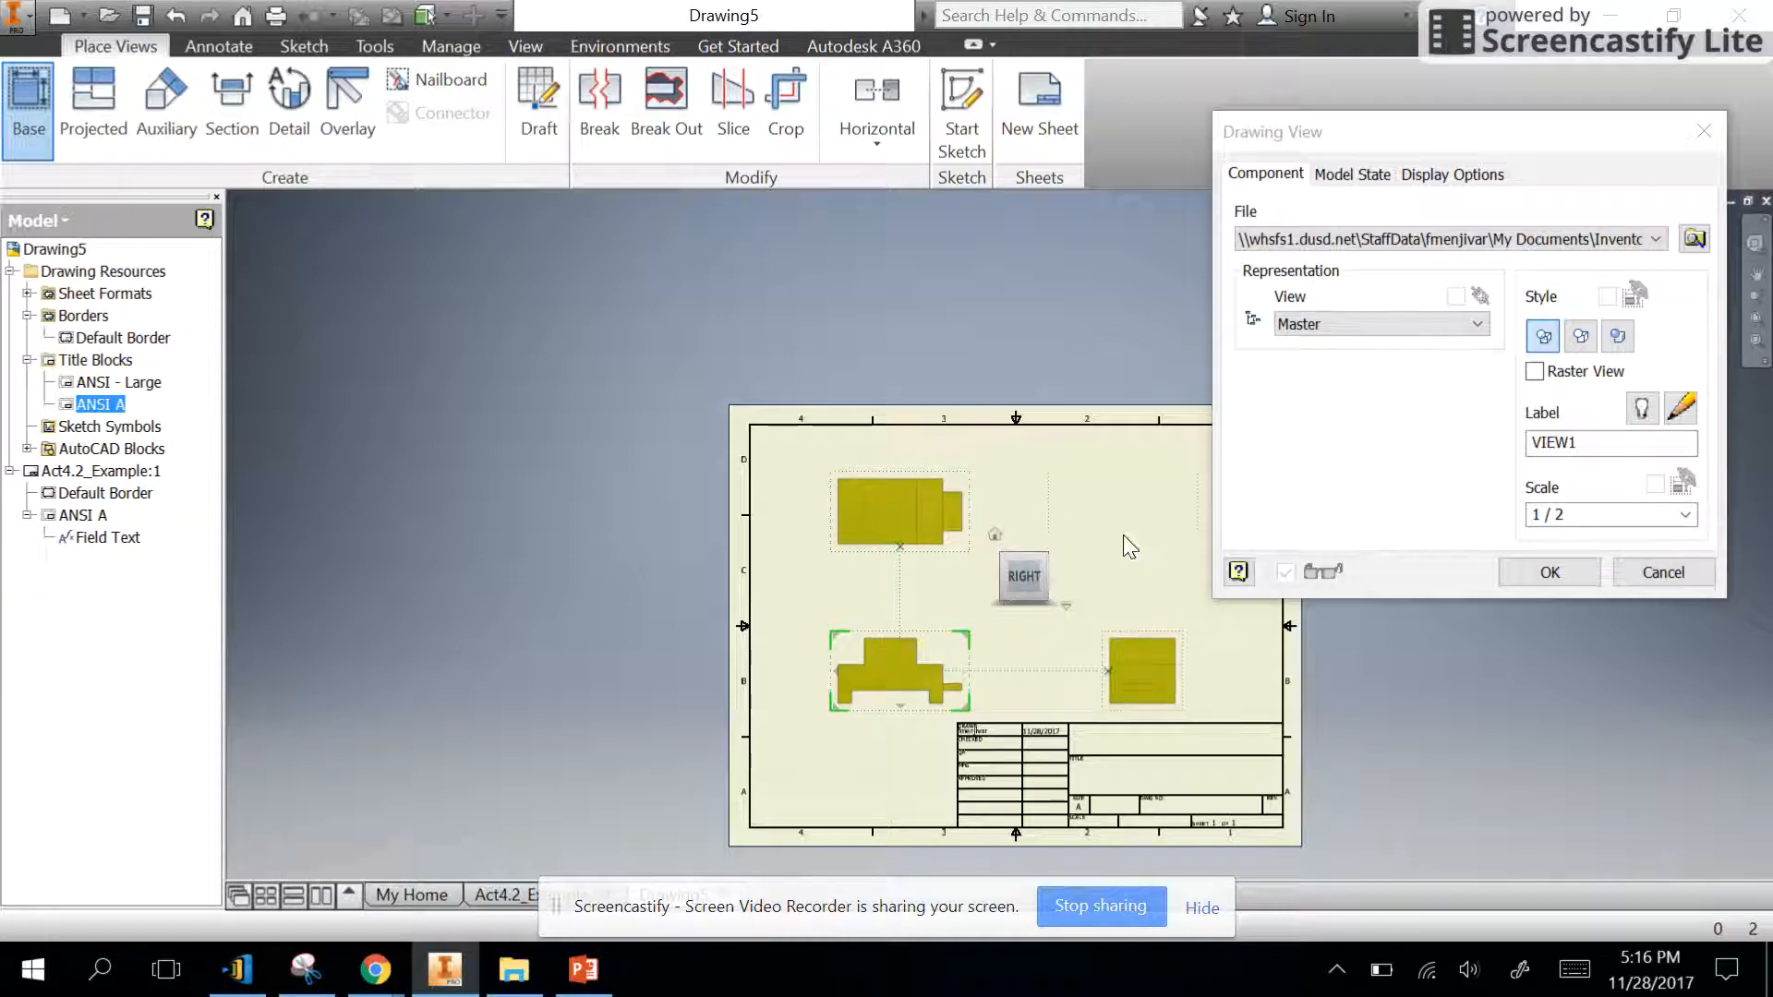
left_click(1136, 547)
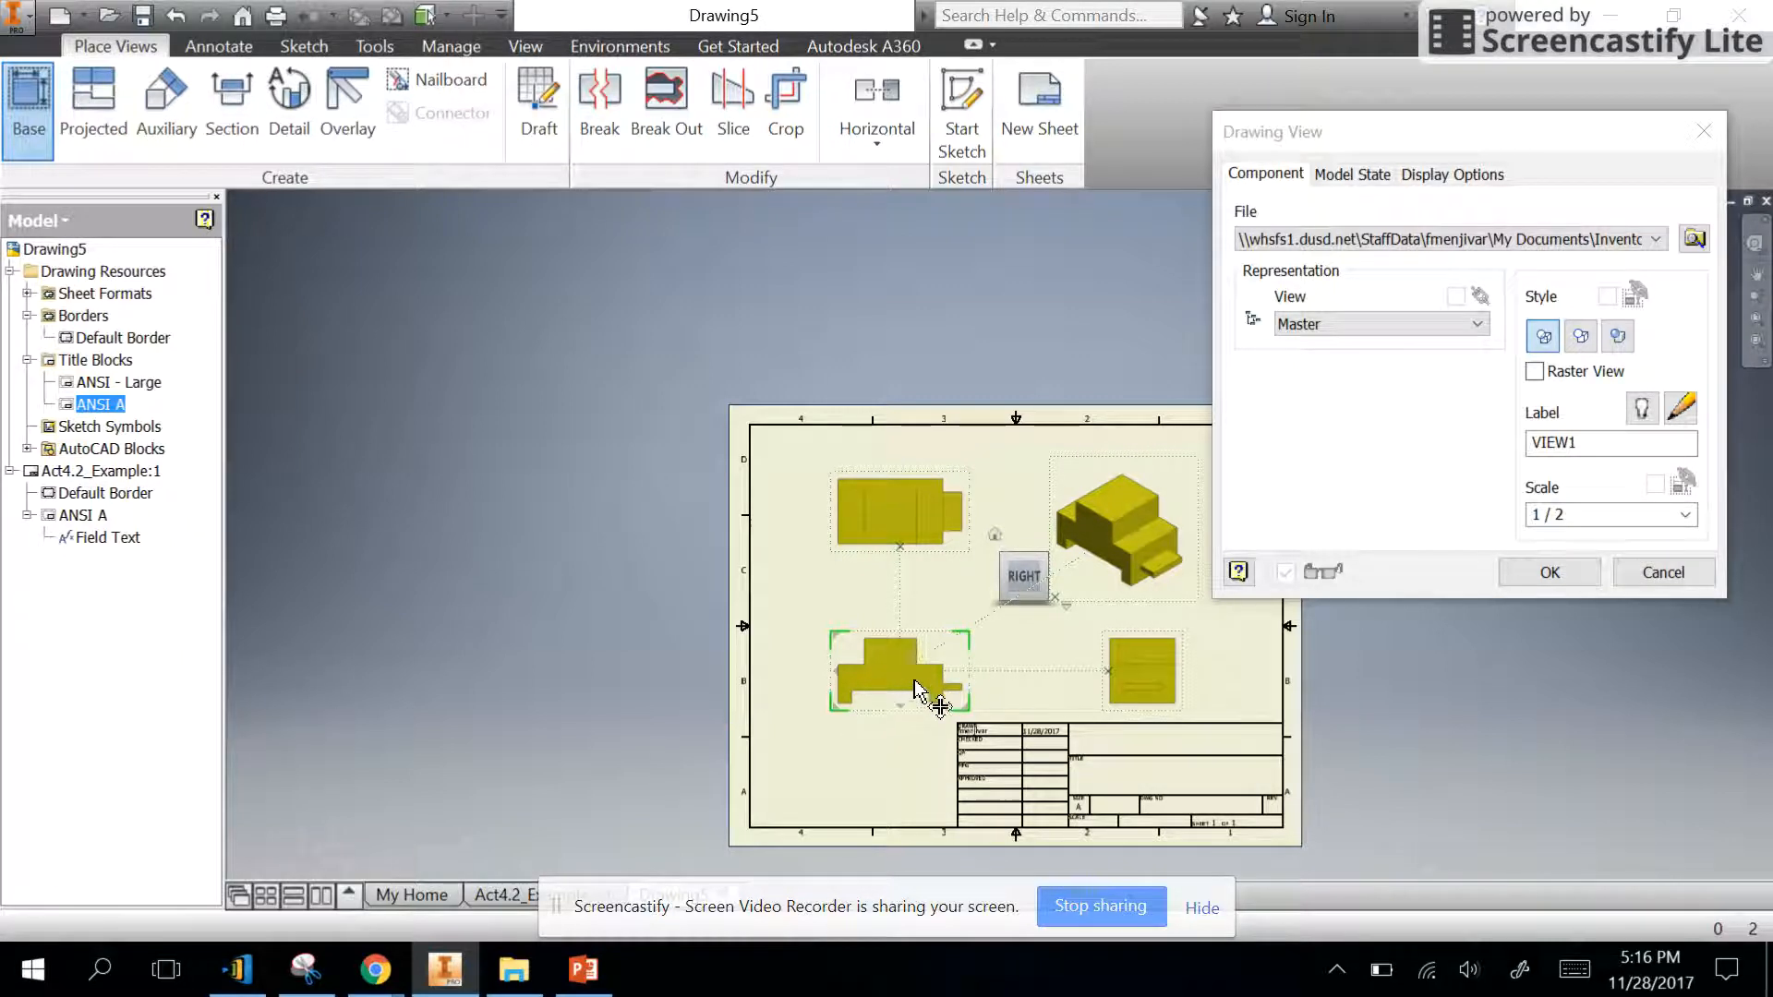
left_click(1566, 573)
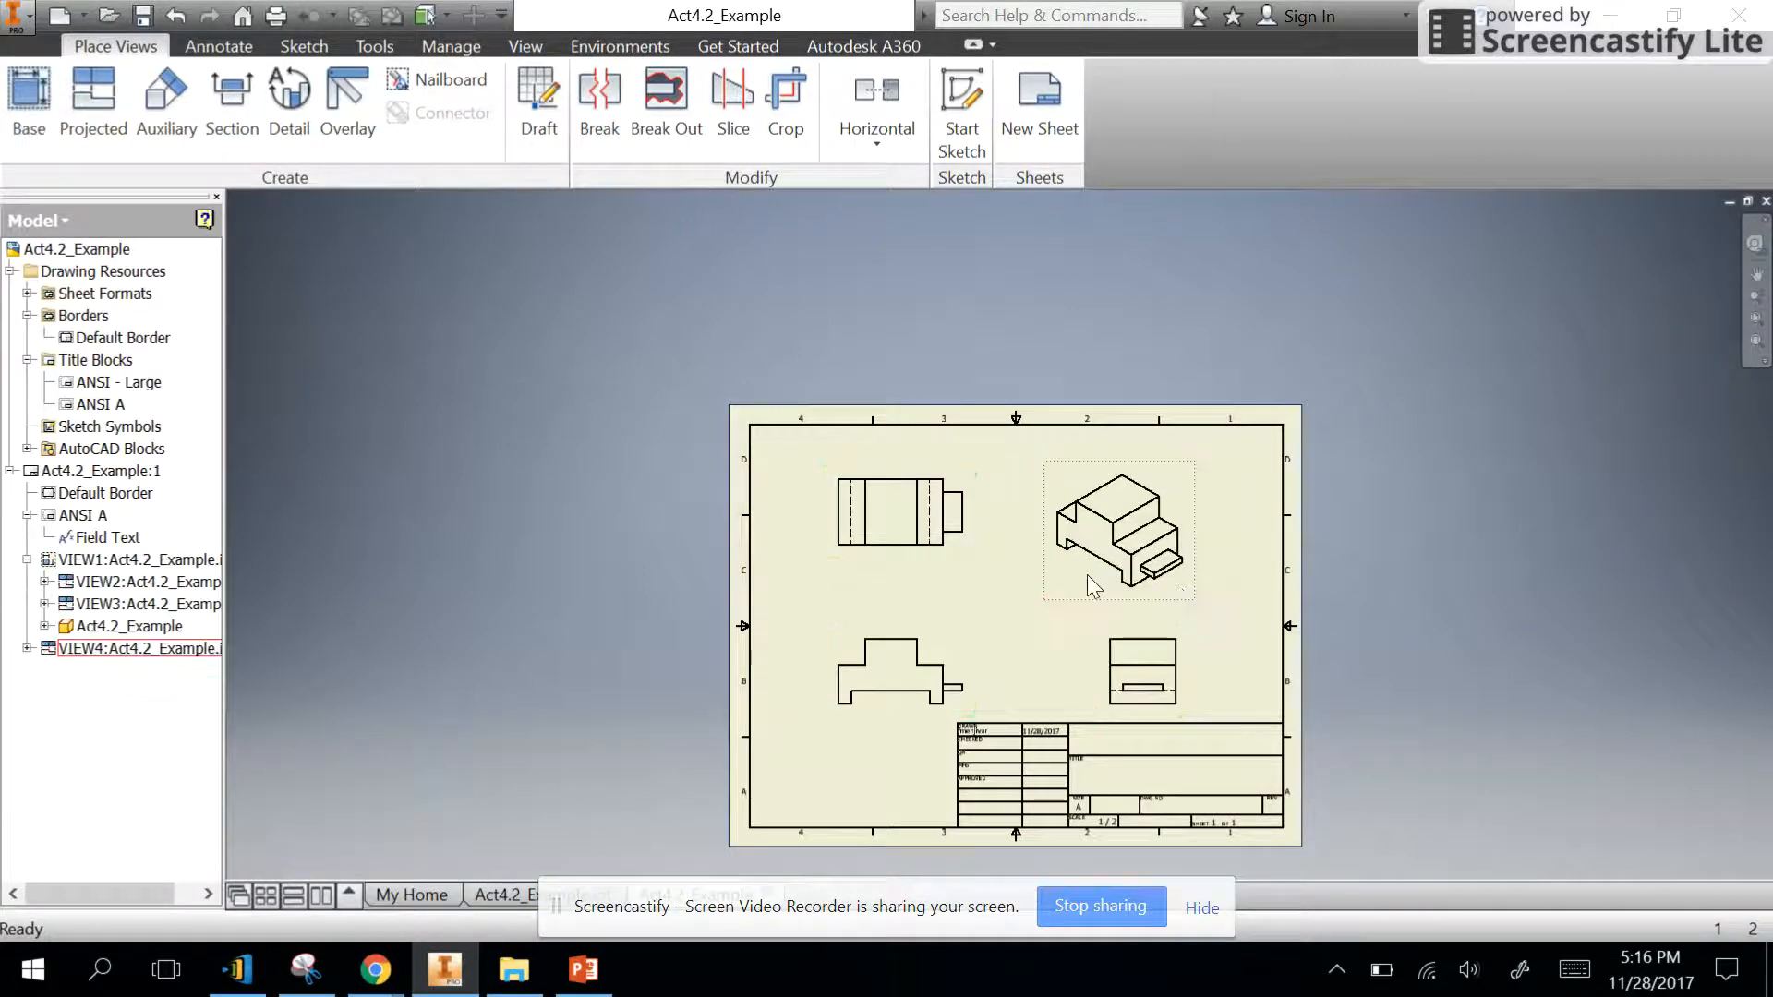
- Edit the isometric view and set its display style to Shaded
left_click(1082, 568)
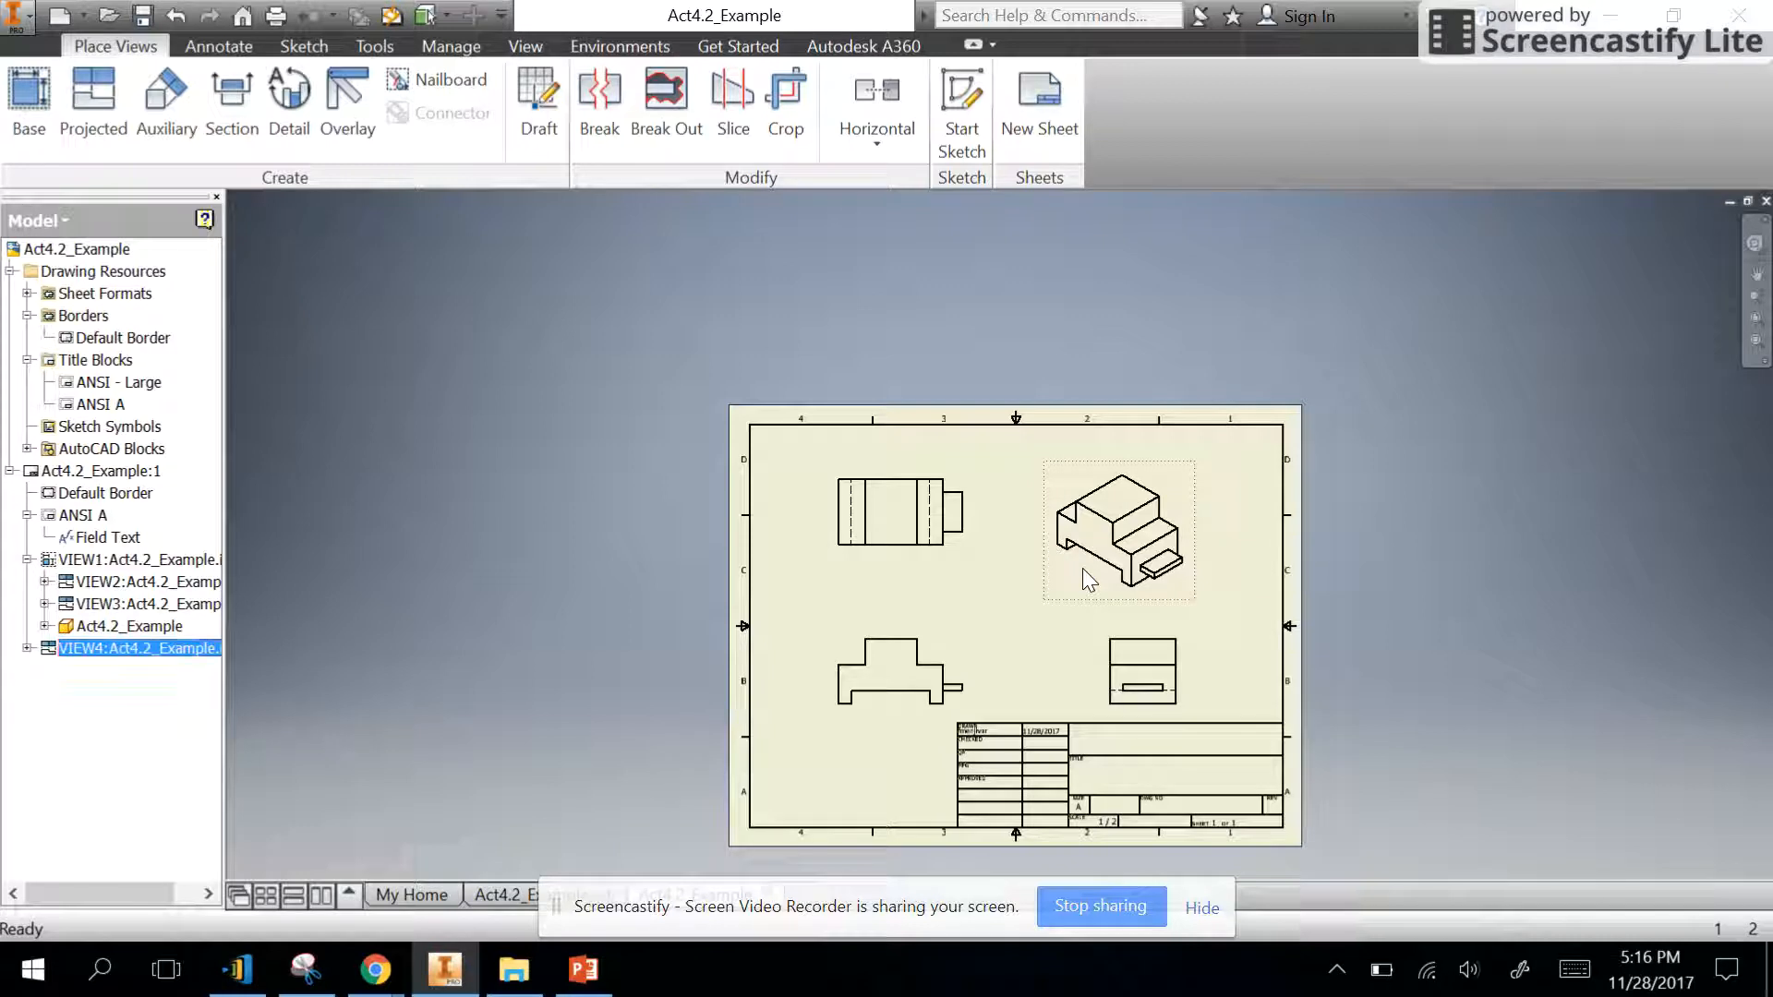
right_click(1083, 568)
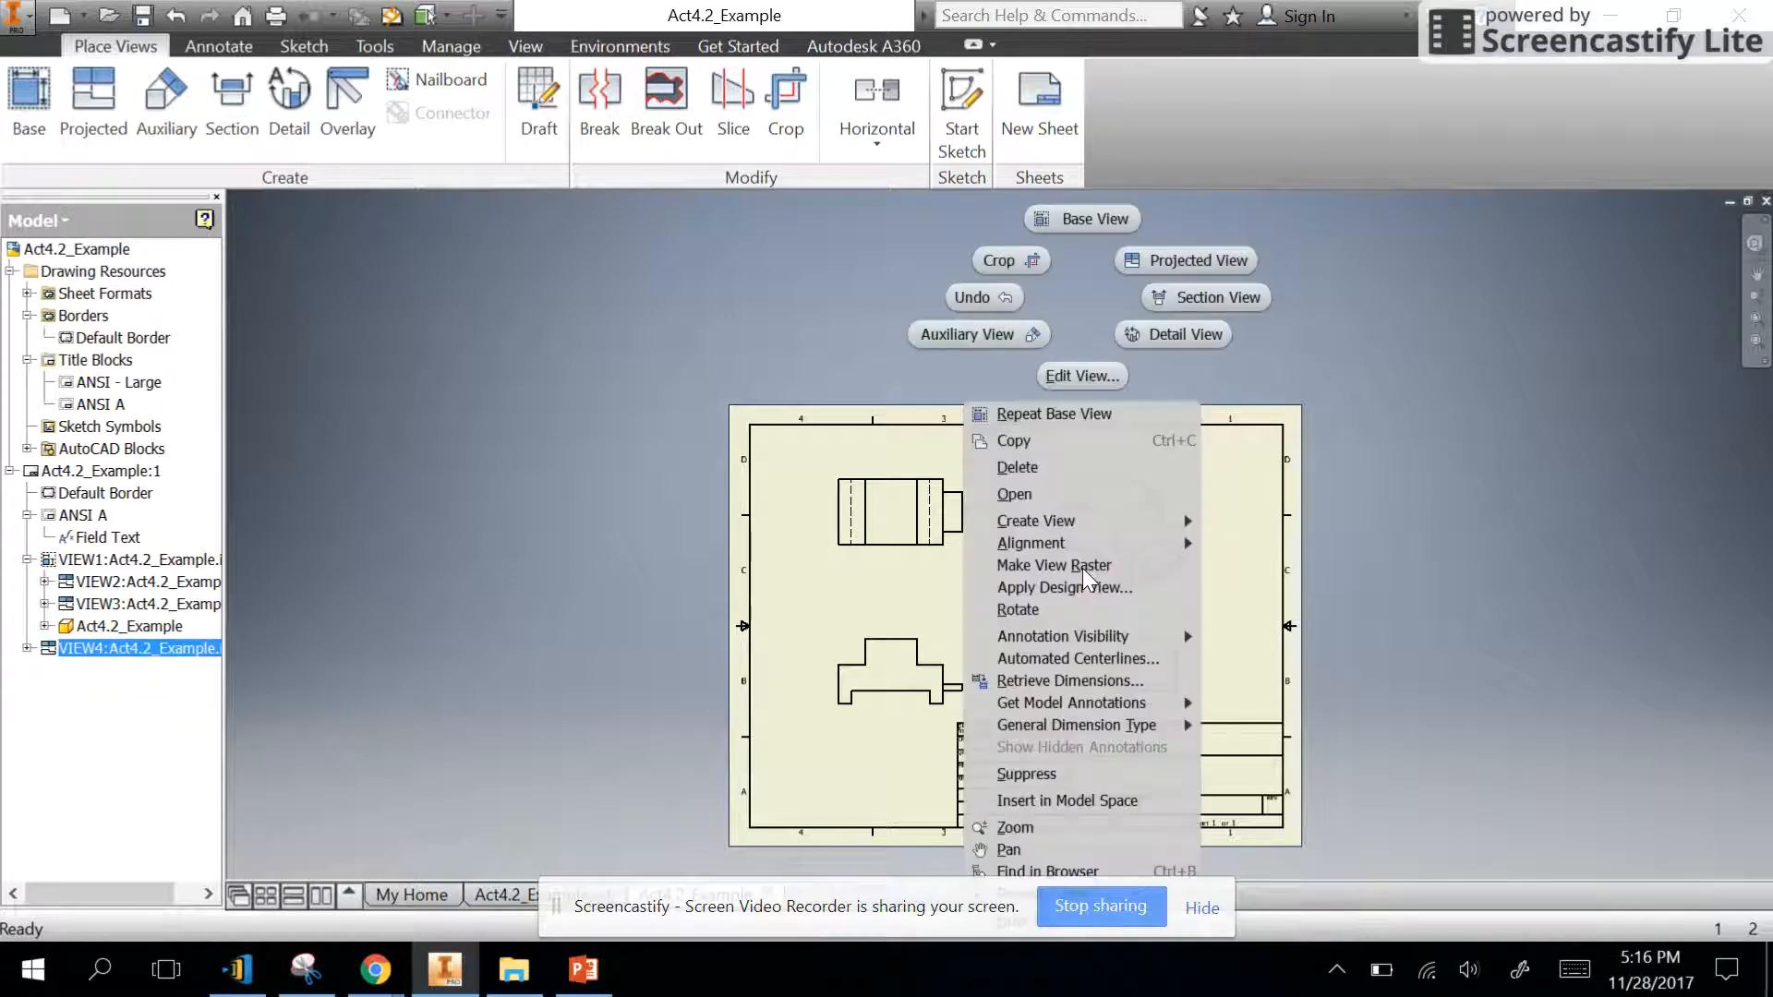
left_click(1080, 376)
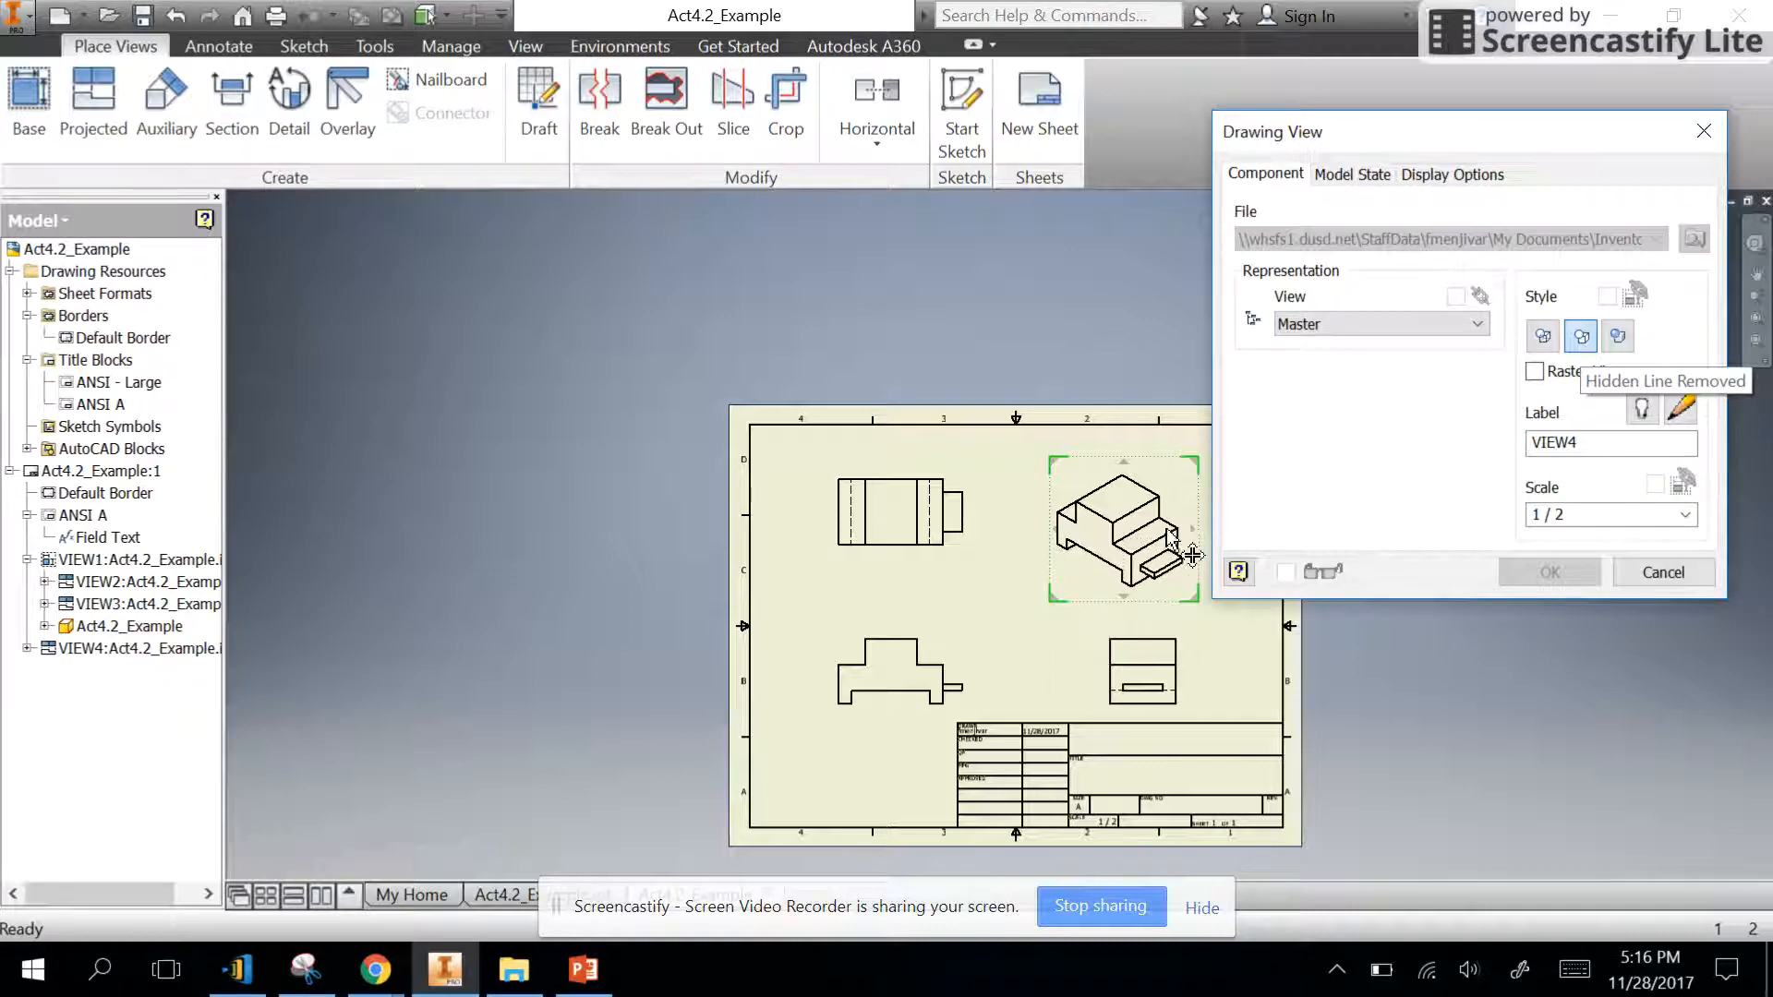
left_click(1617, 349)
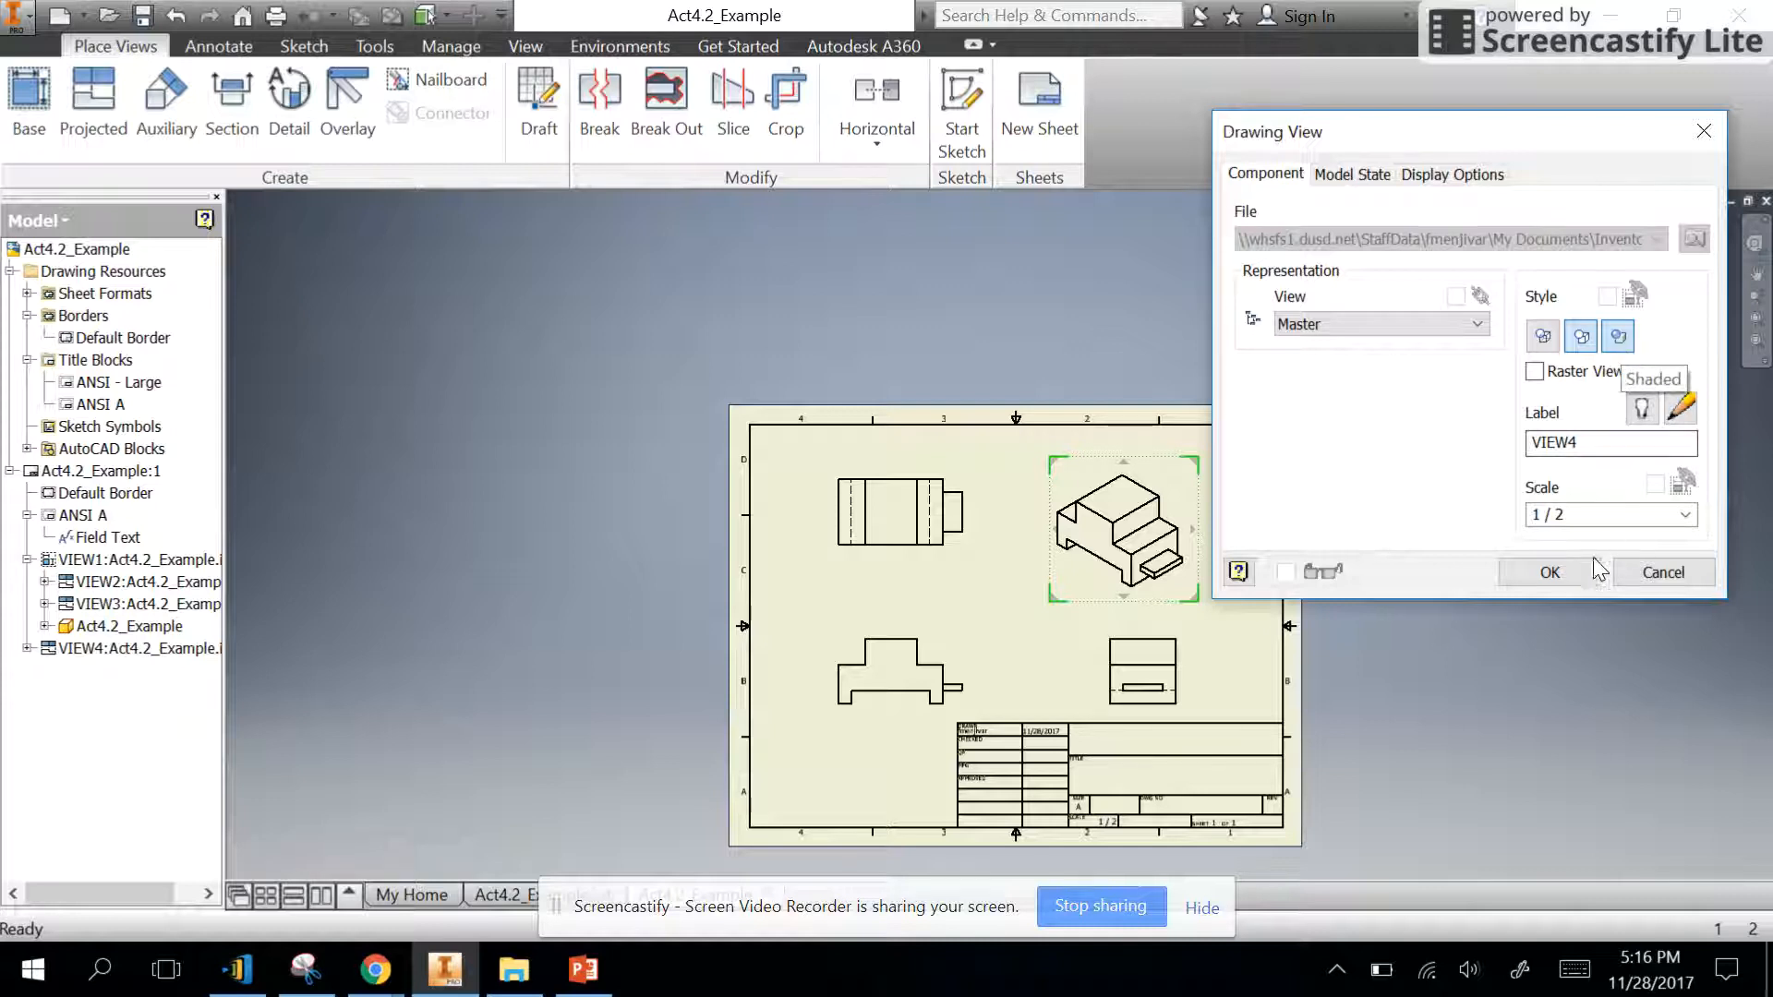
left_click(1548, 574)
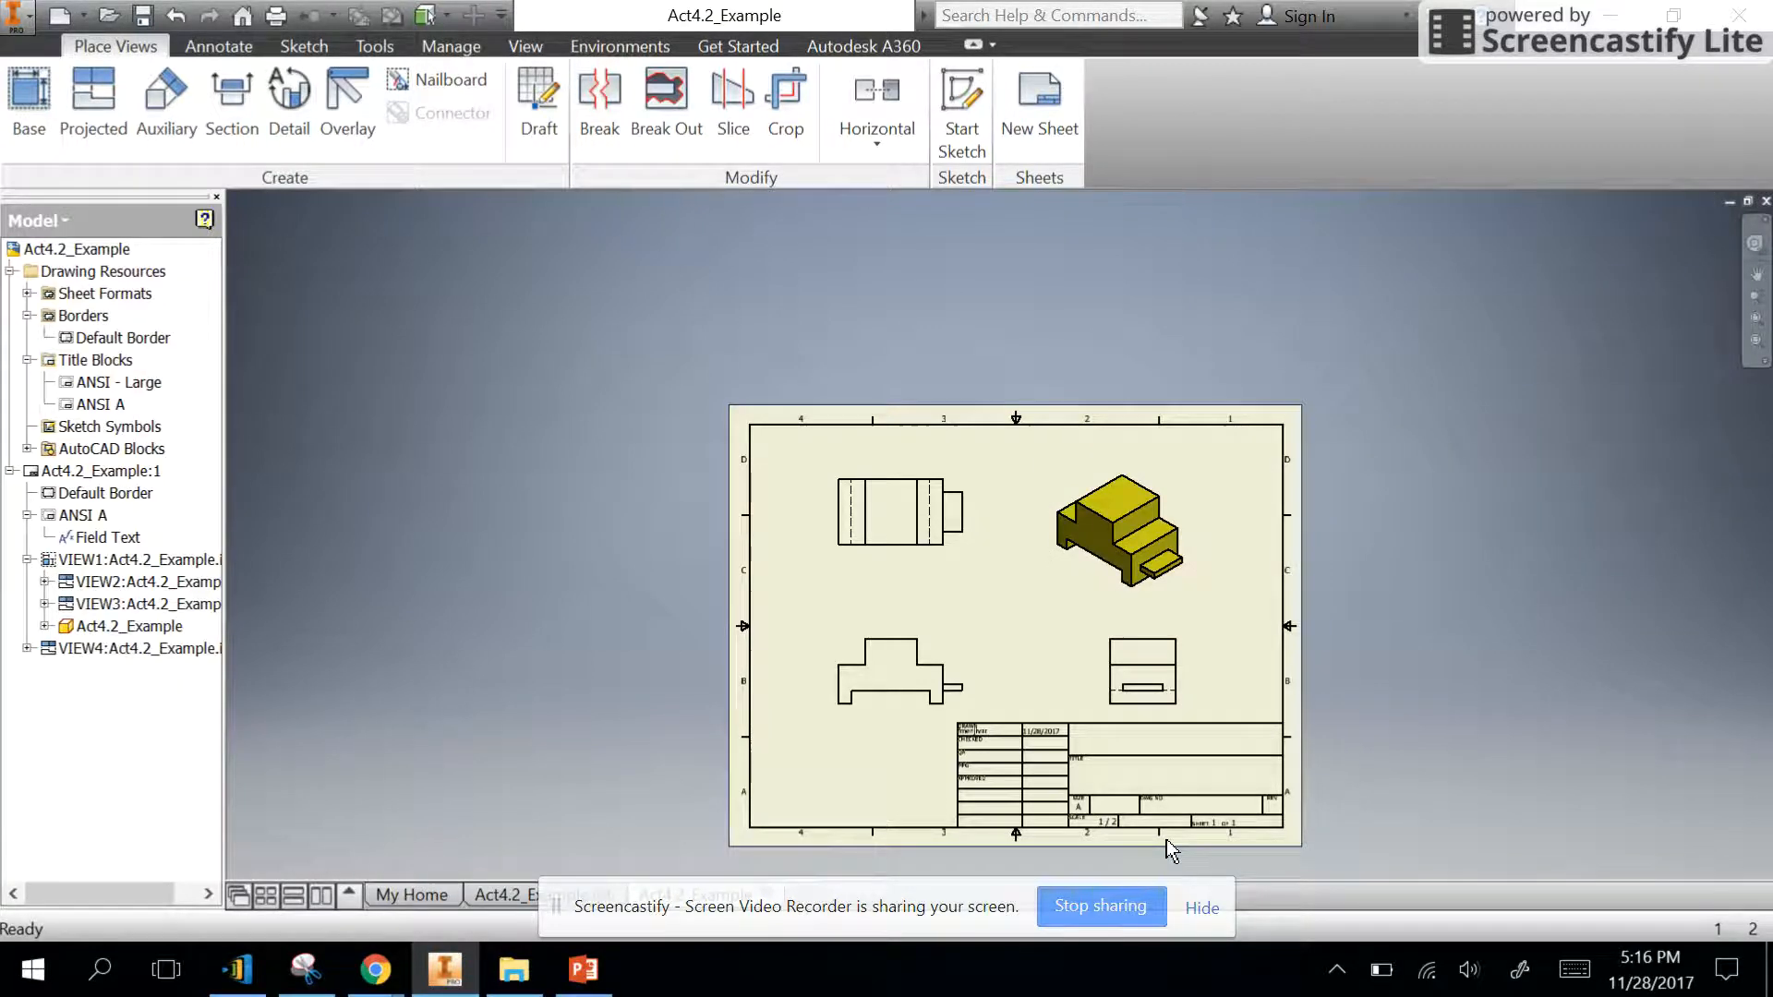
- Check the title block's scale and drawn-by entries, and collapse the Drawing Resources and VIEW1 branches of the model tree
scroll(1167, 840, "up", 3)
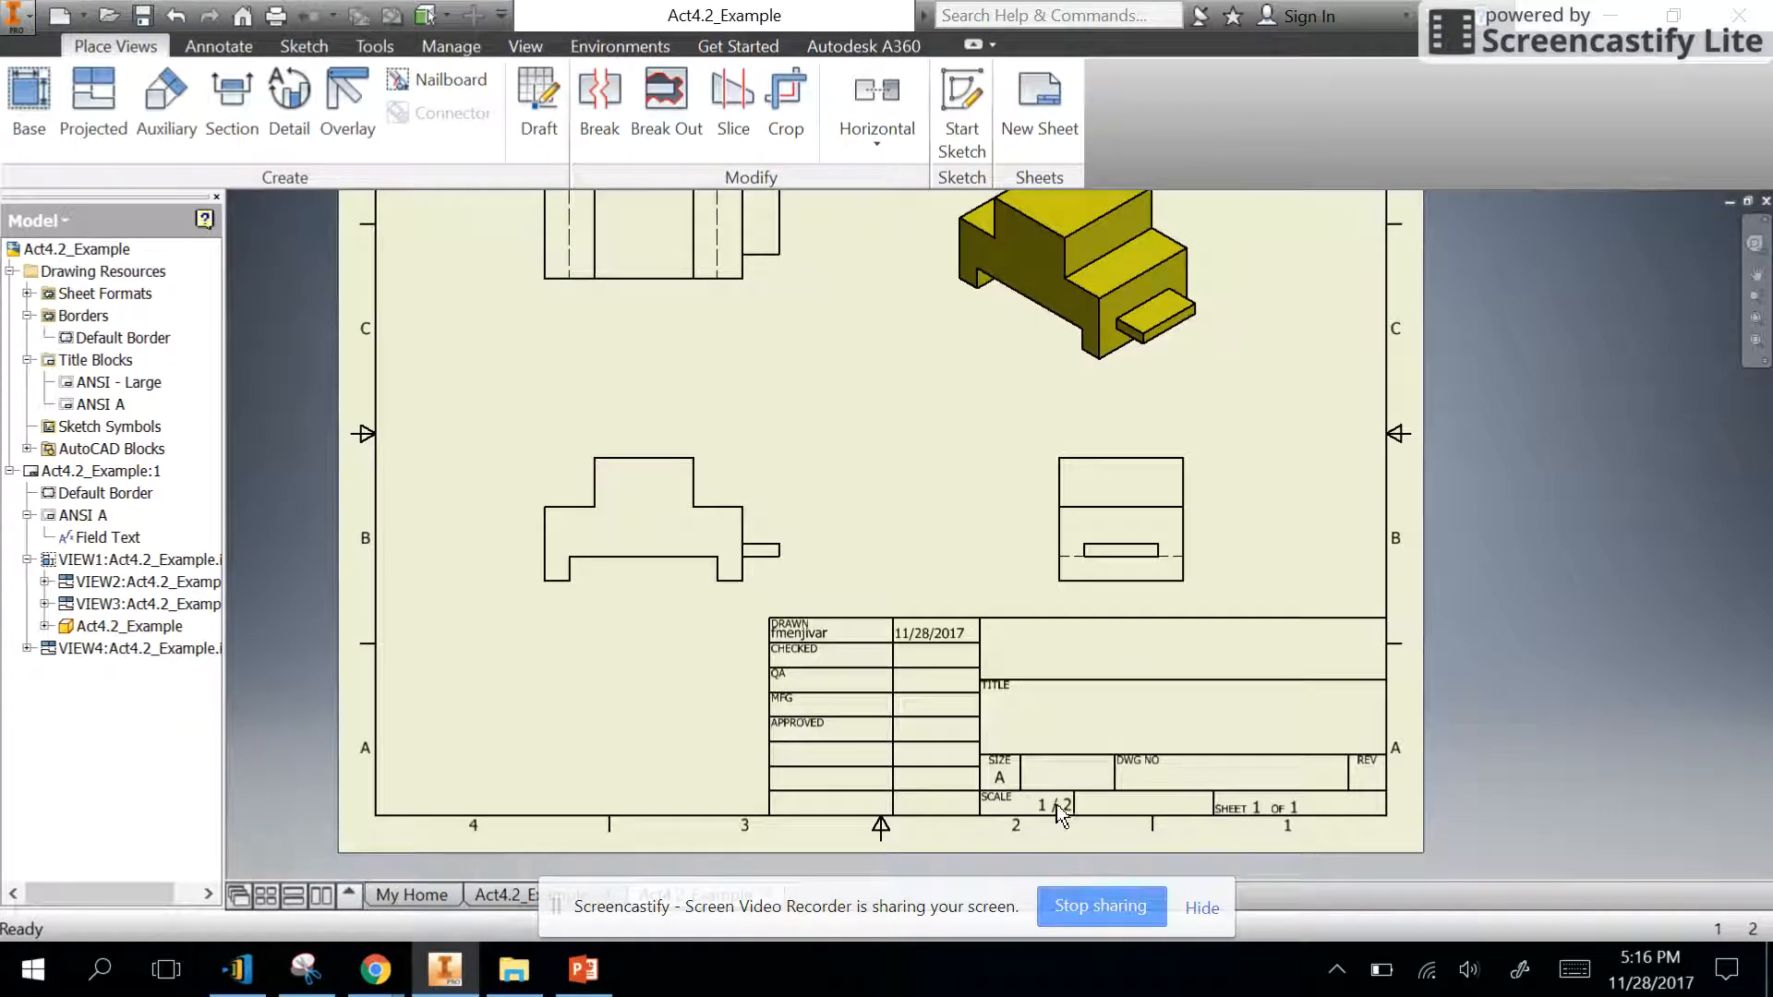
scroll(1108, 812, "down", 3)
scroll(1028, 700, "up", 3)
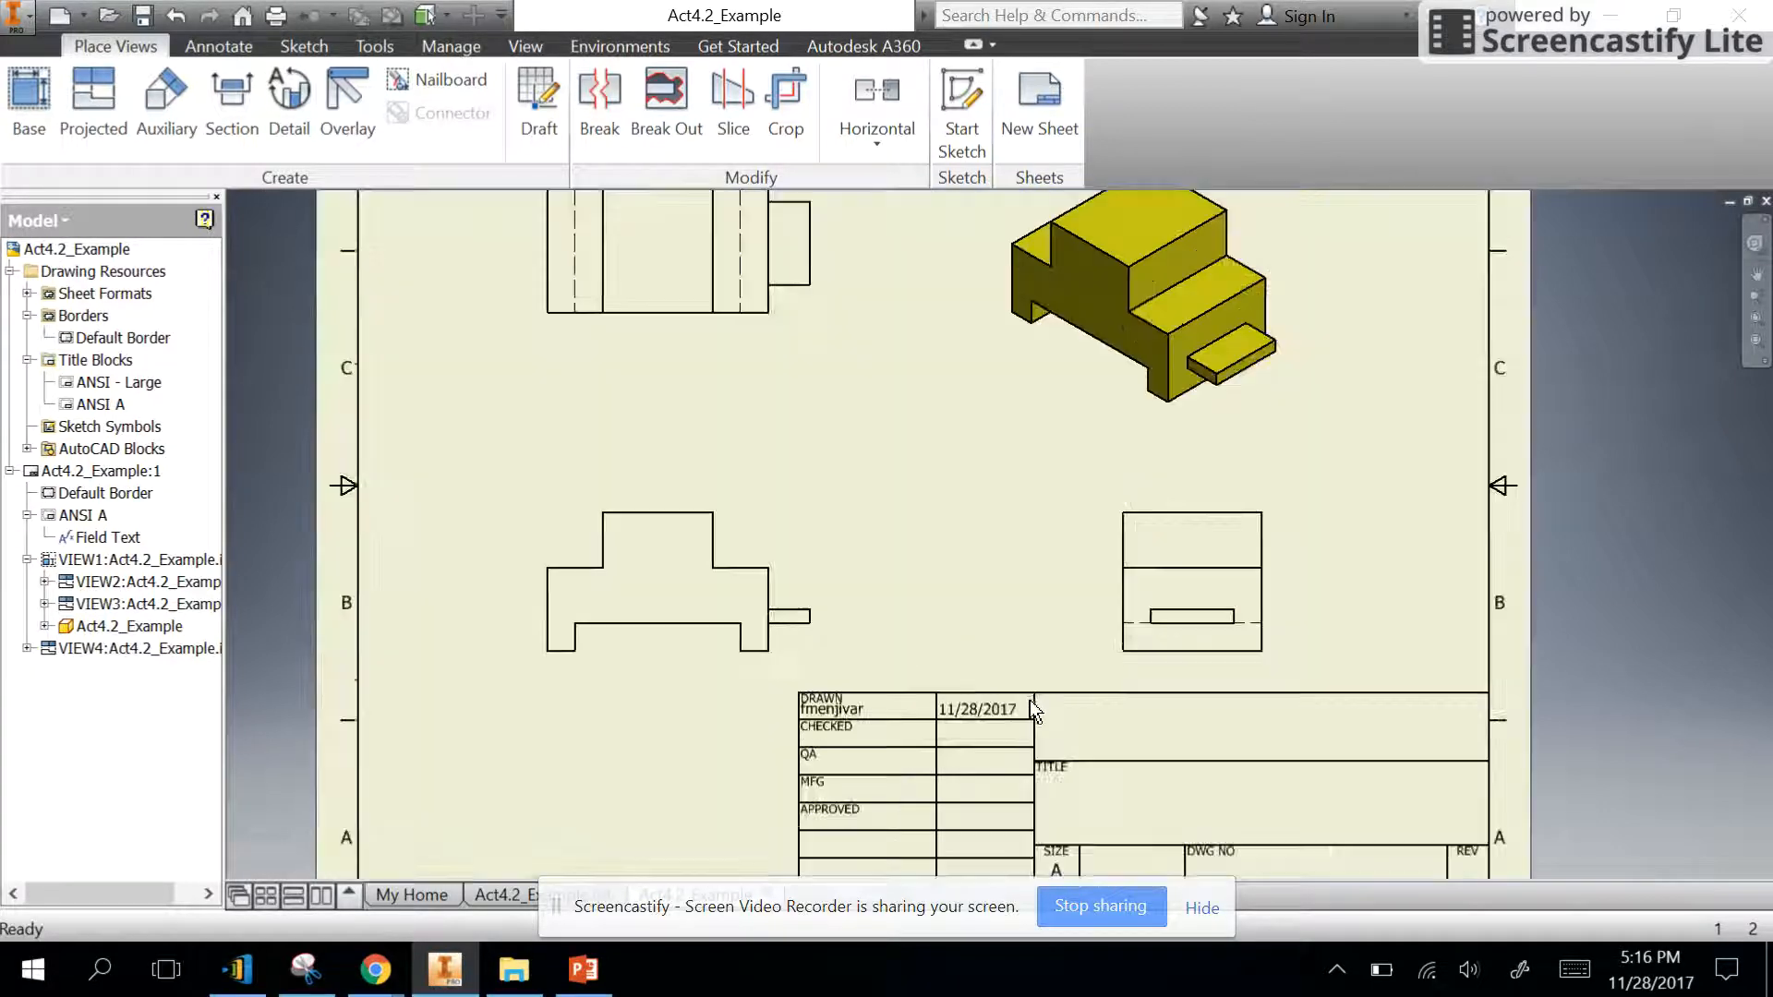
scroll(928, 684, "down", 3)
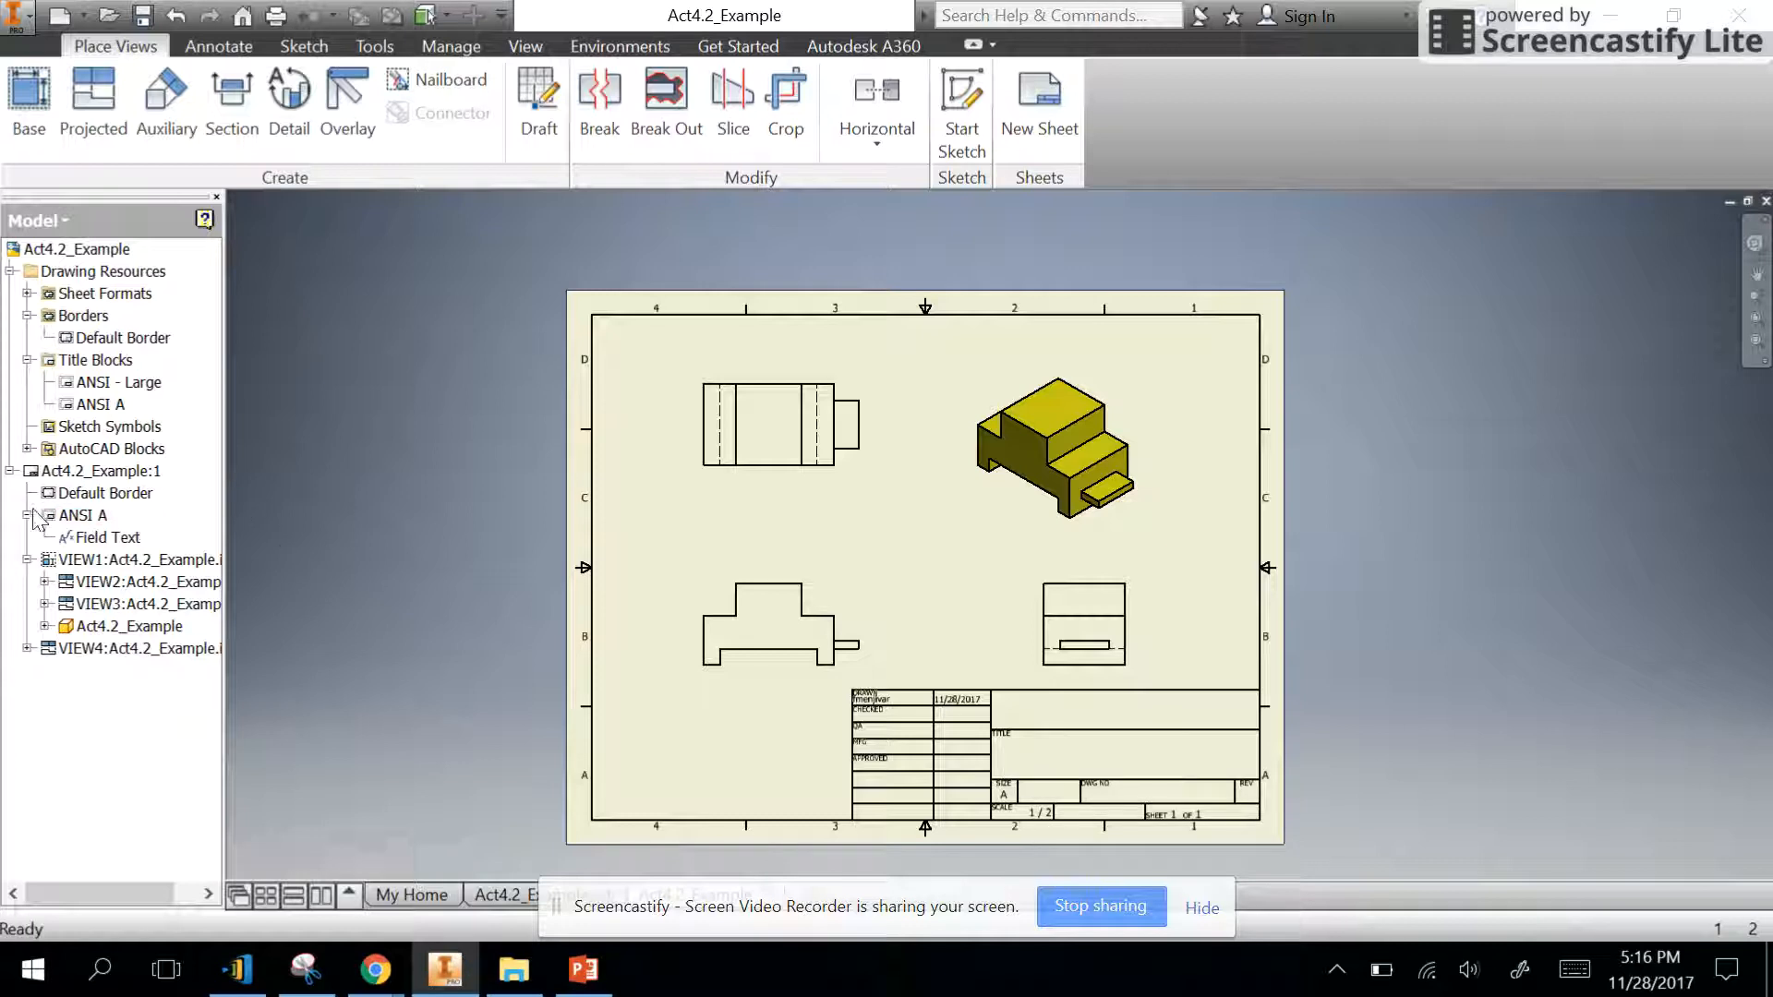
left_click(11, 272)
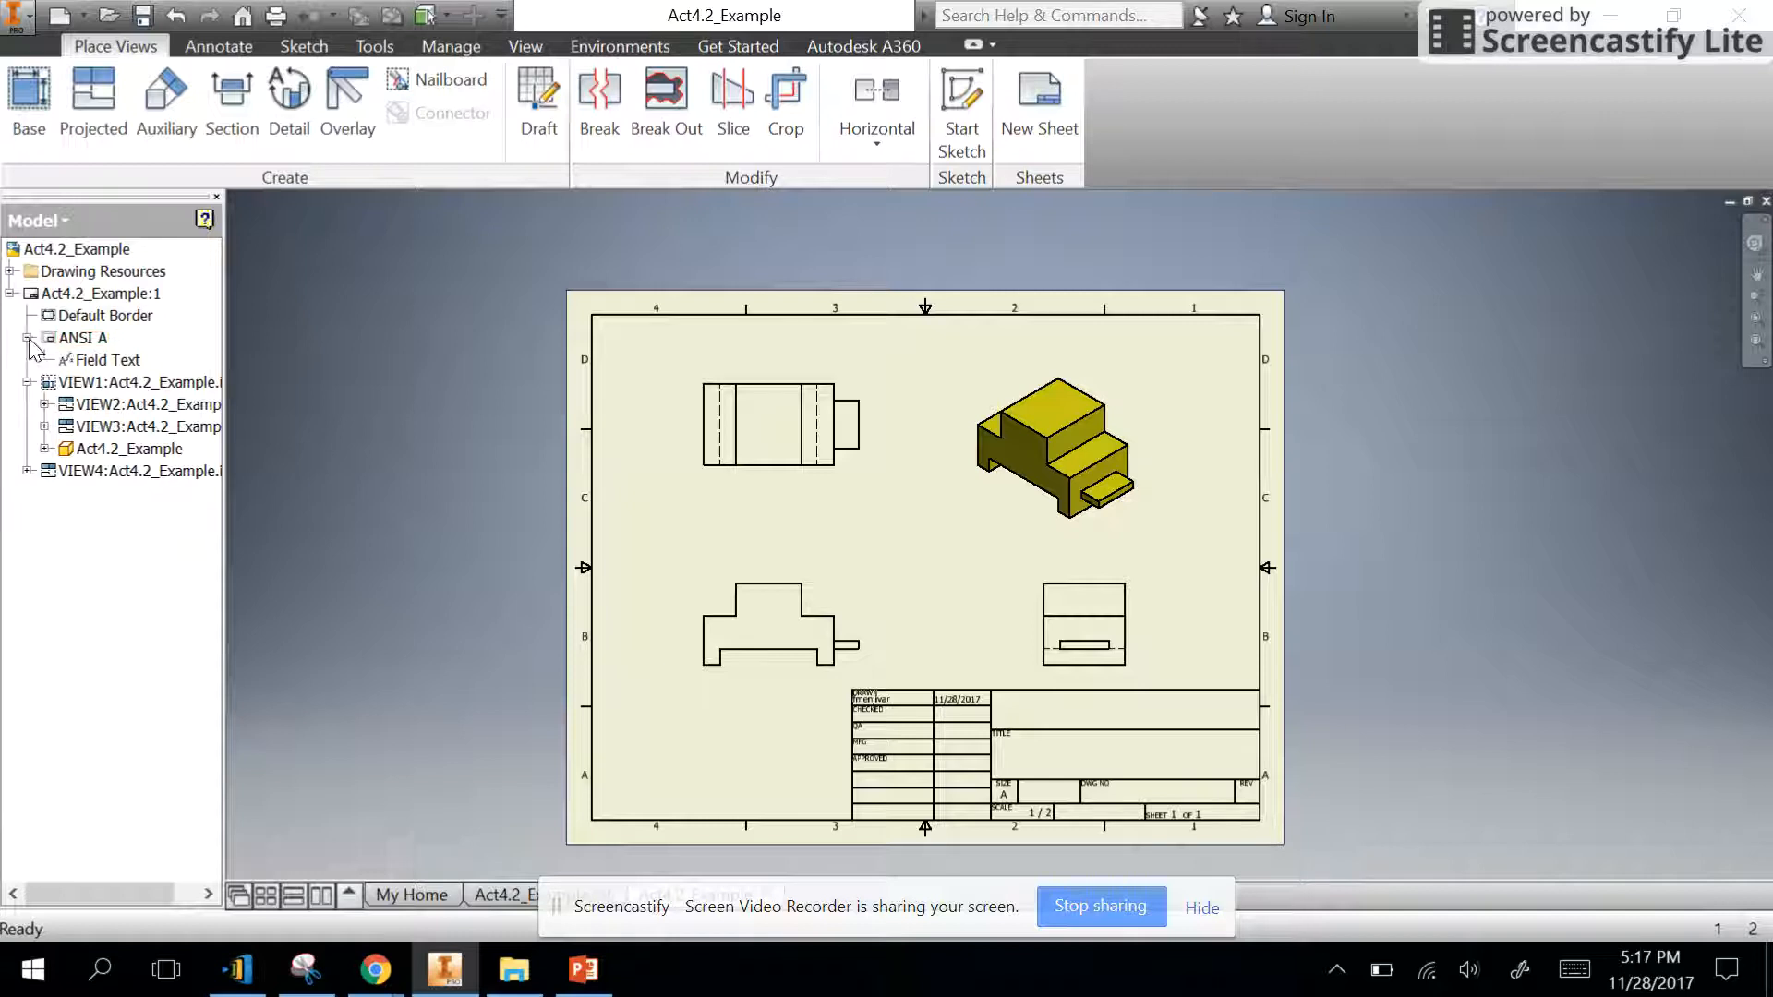
left_click(28, 382)
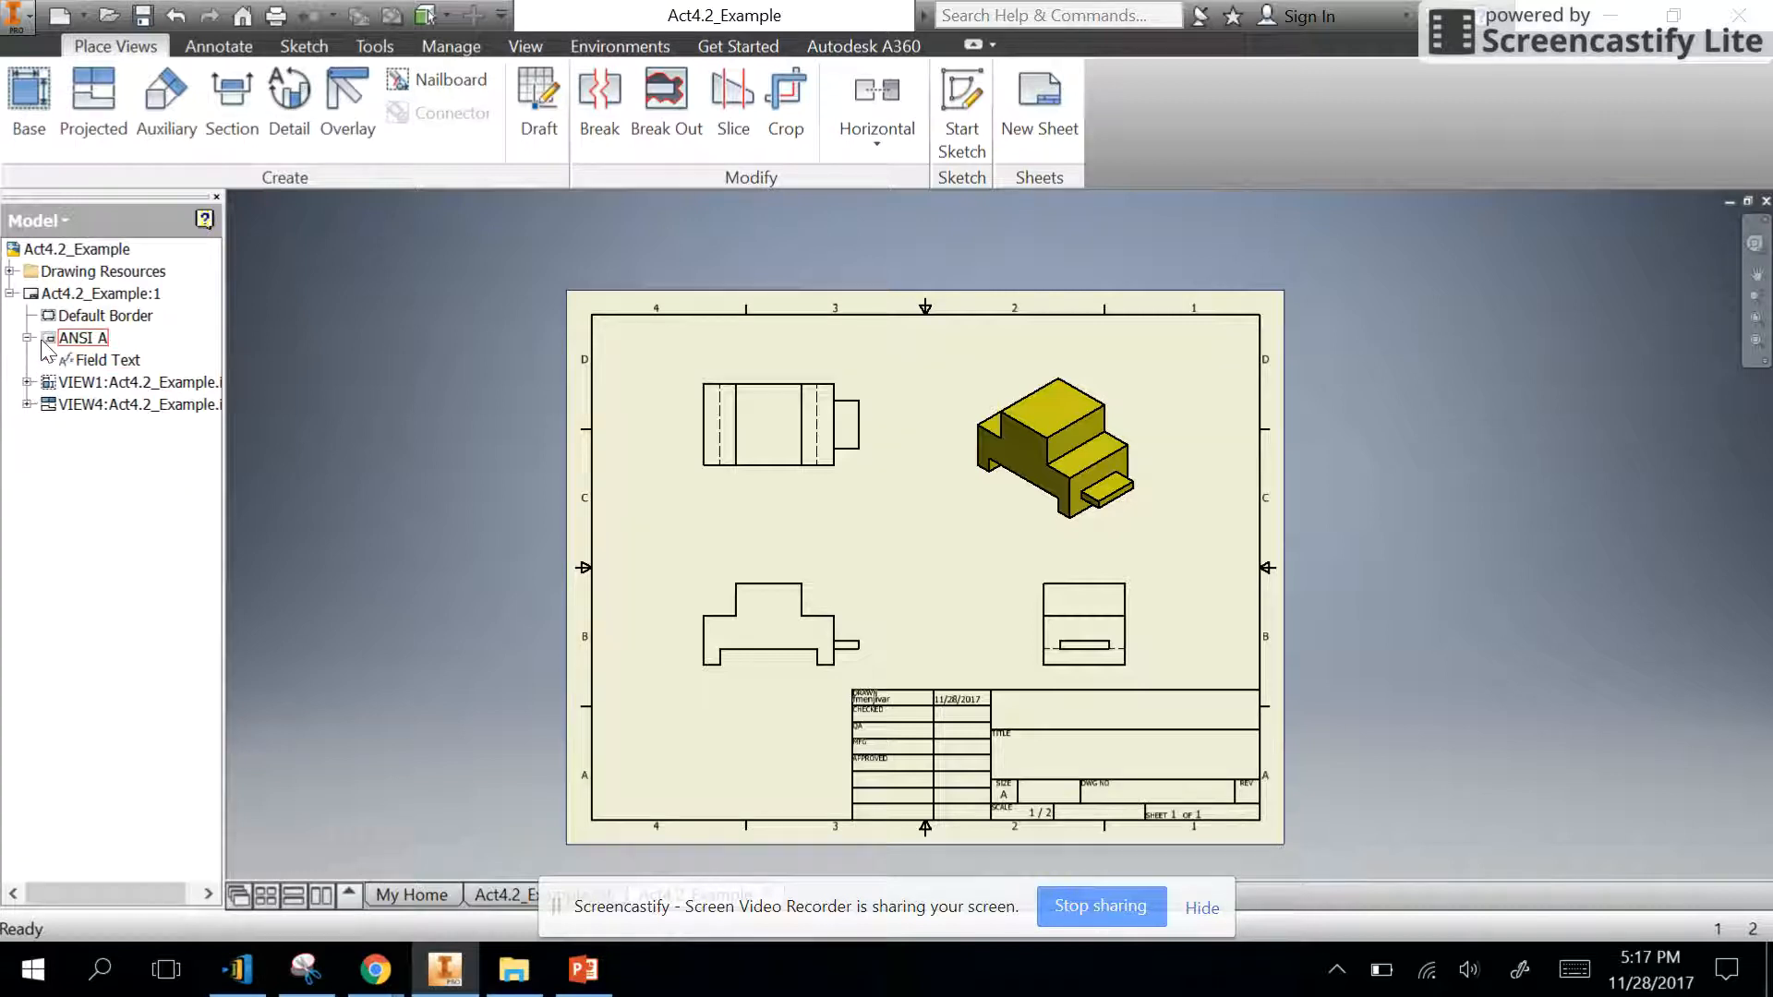
left_click(28, 338)
left_click(28, 338)
- Open the ANSI A title block's field text for editing and examine the AUTHOR and CHECKED BY property fields
left_click(104, 366)
right_click(104, 369)
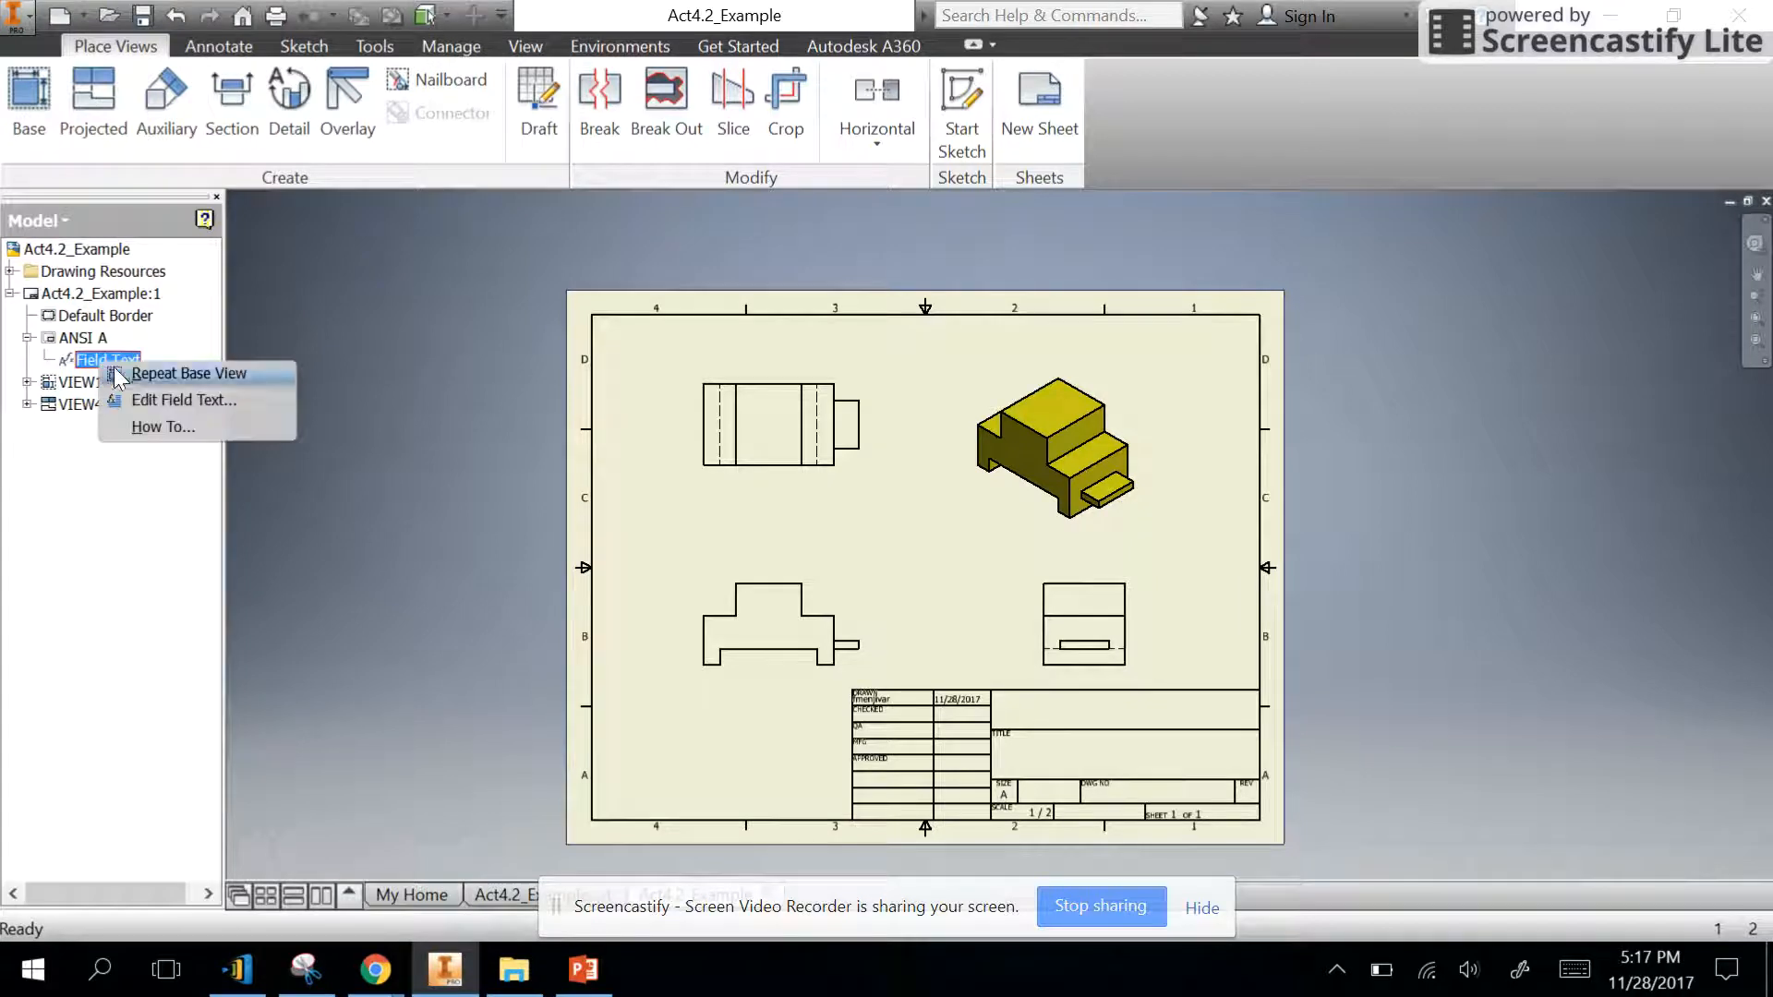
left_click(167, 400)
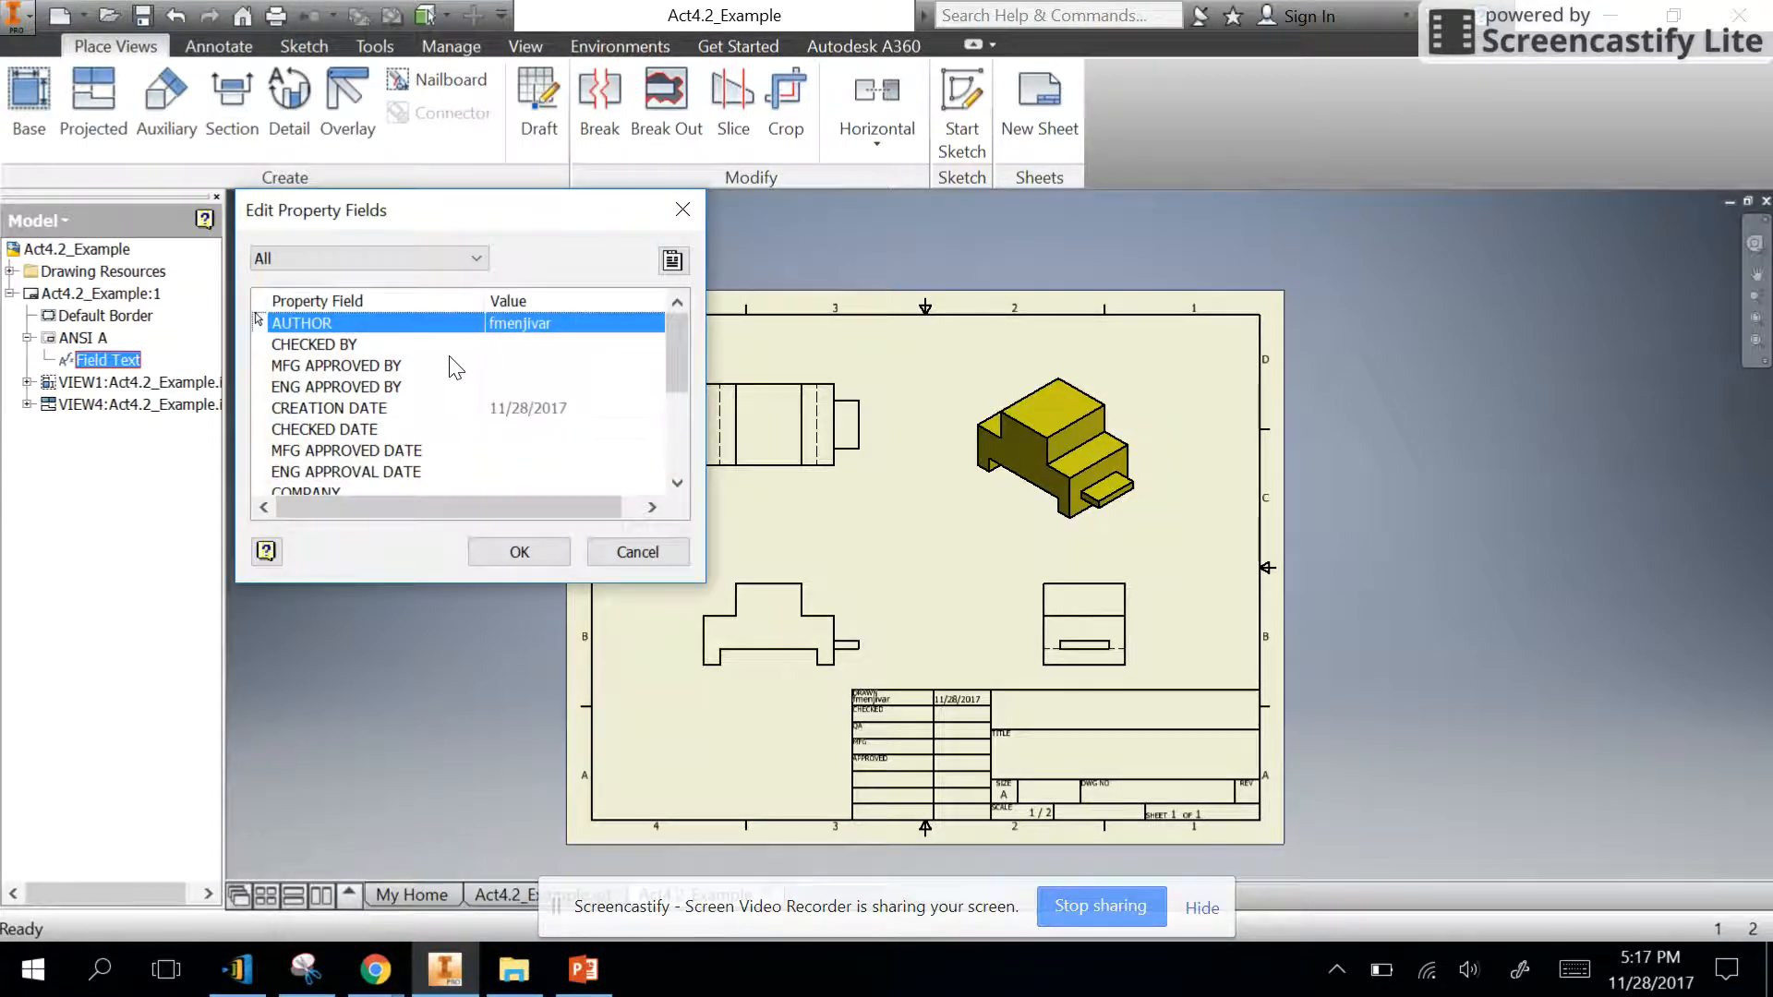
left_click(558, 344)
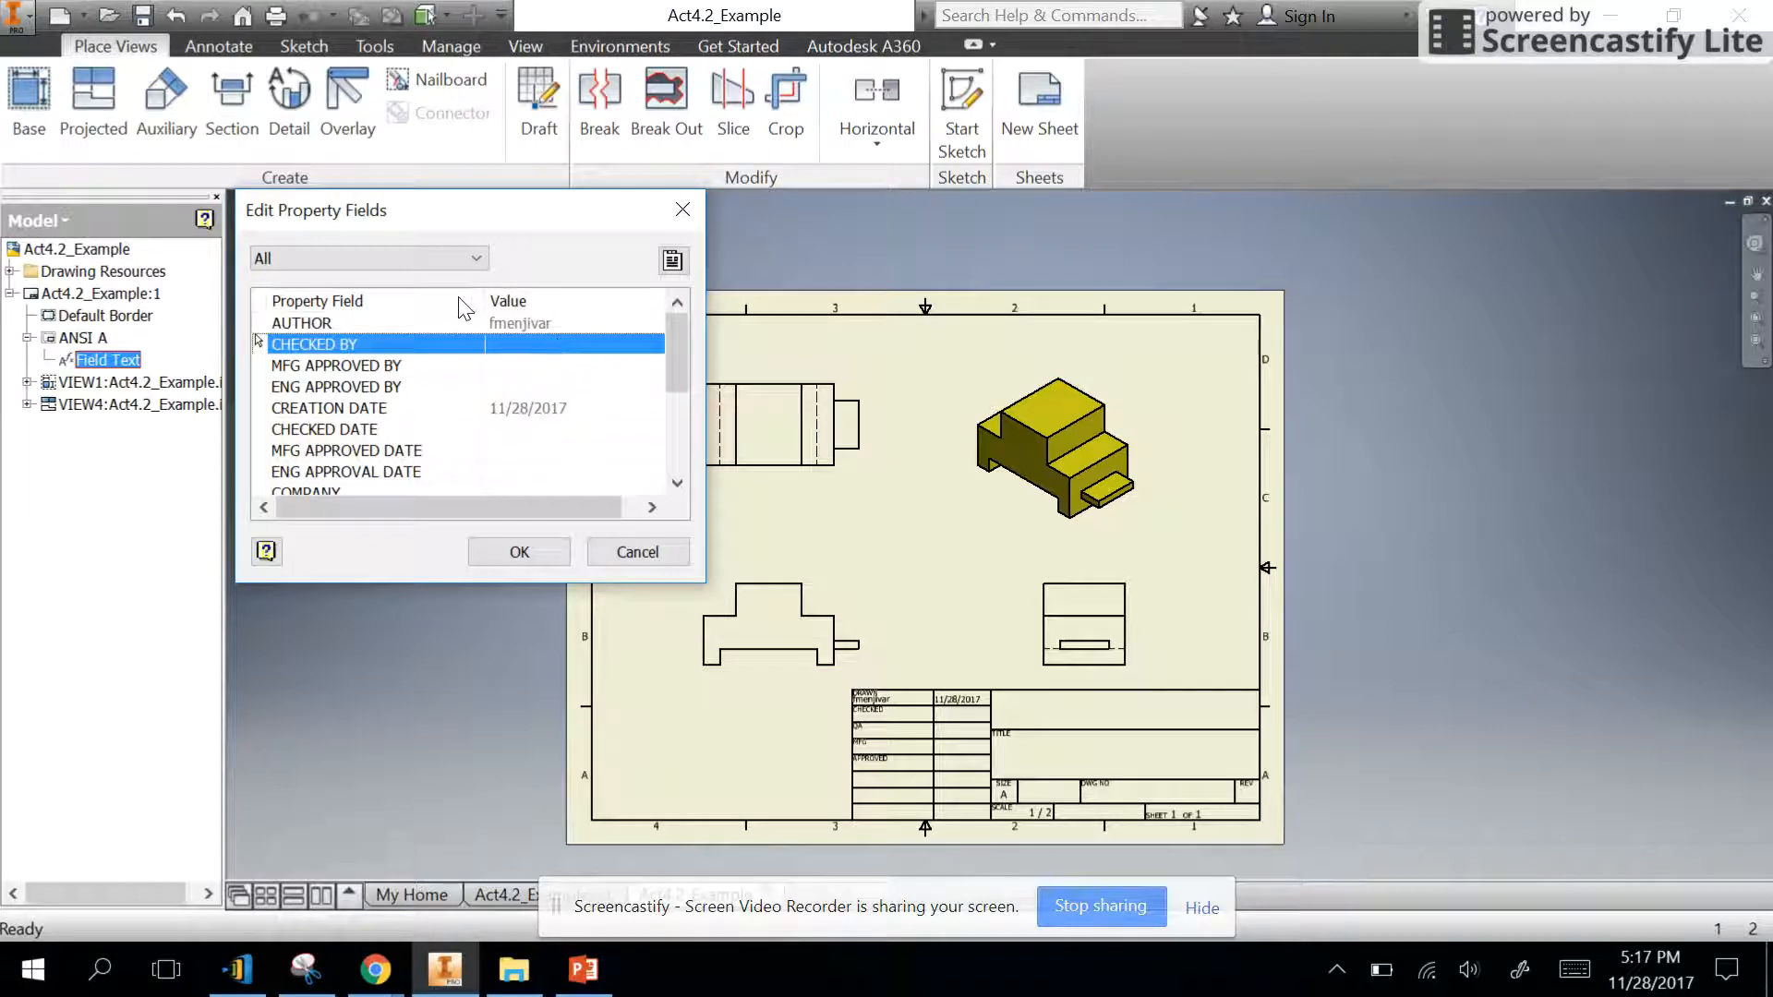
left_click(523, 323)
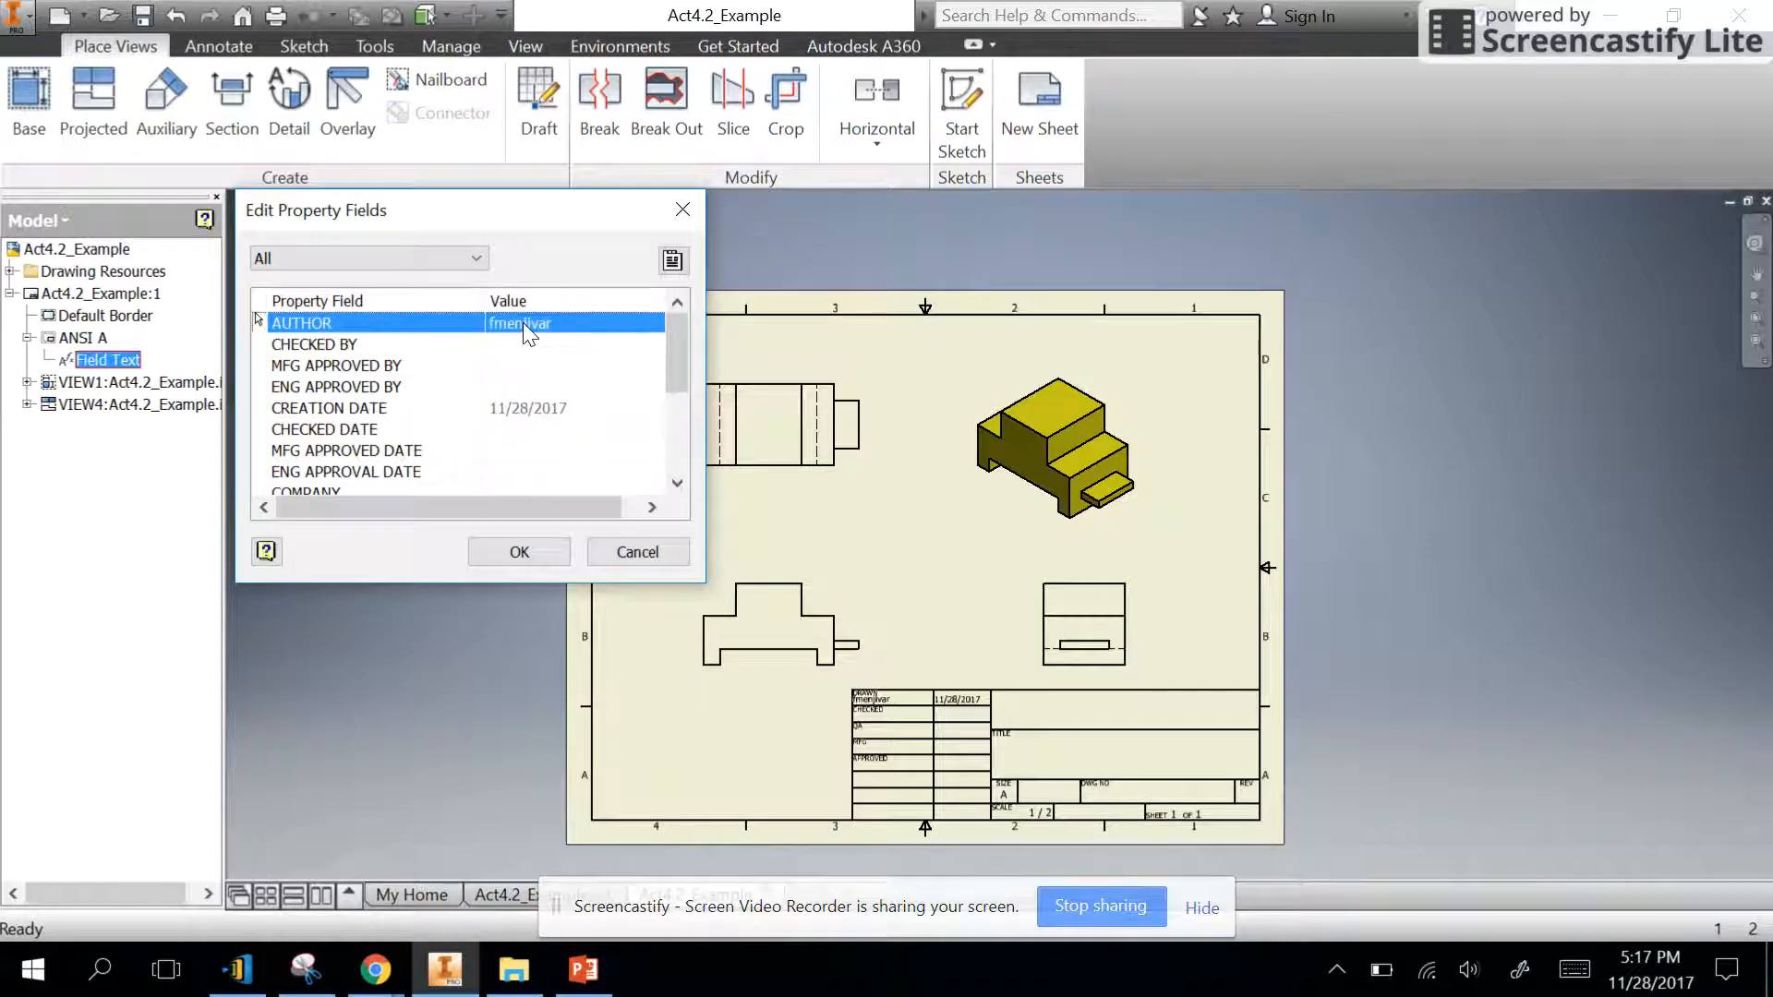
- Review the Summary and Project fields in the drawing's iProperties, and leave the property field editing without changes
left_click(670, 263)
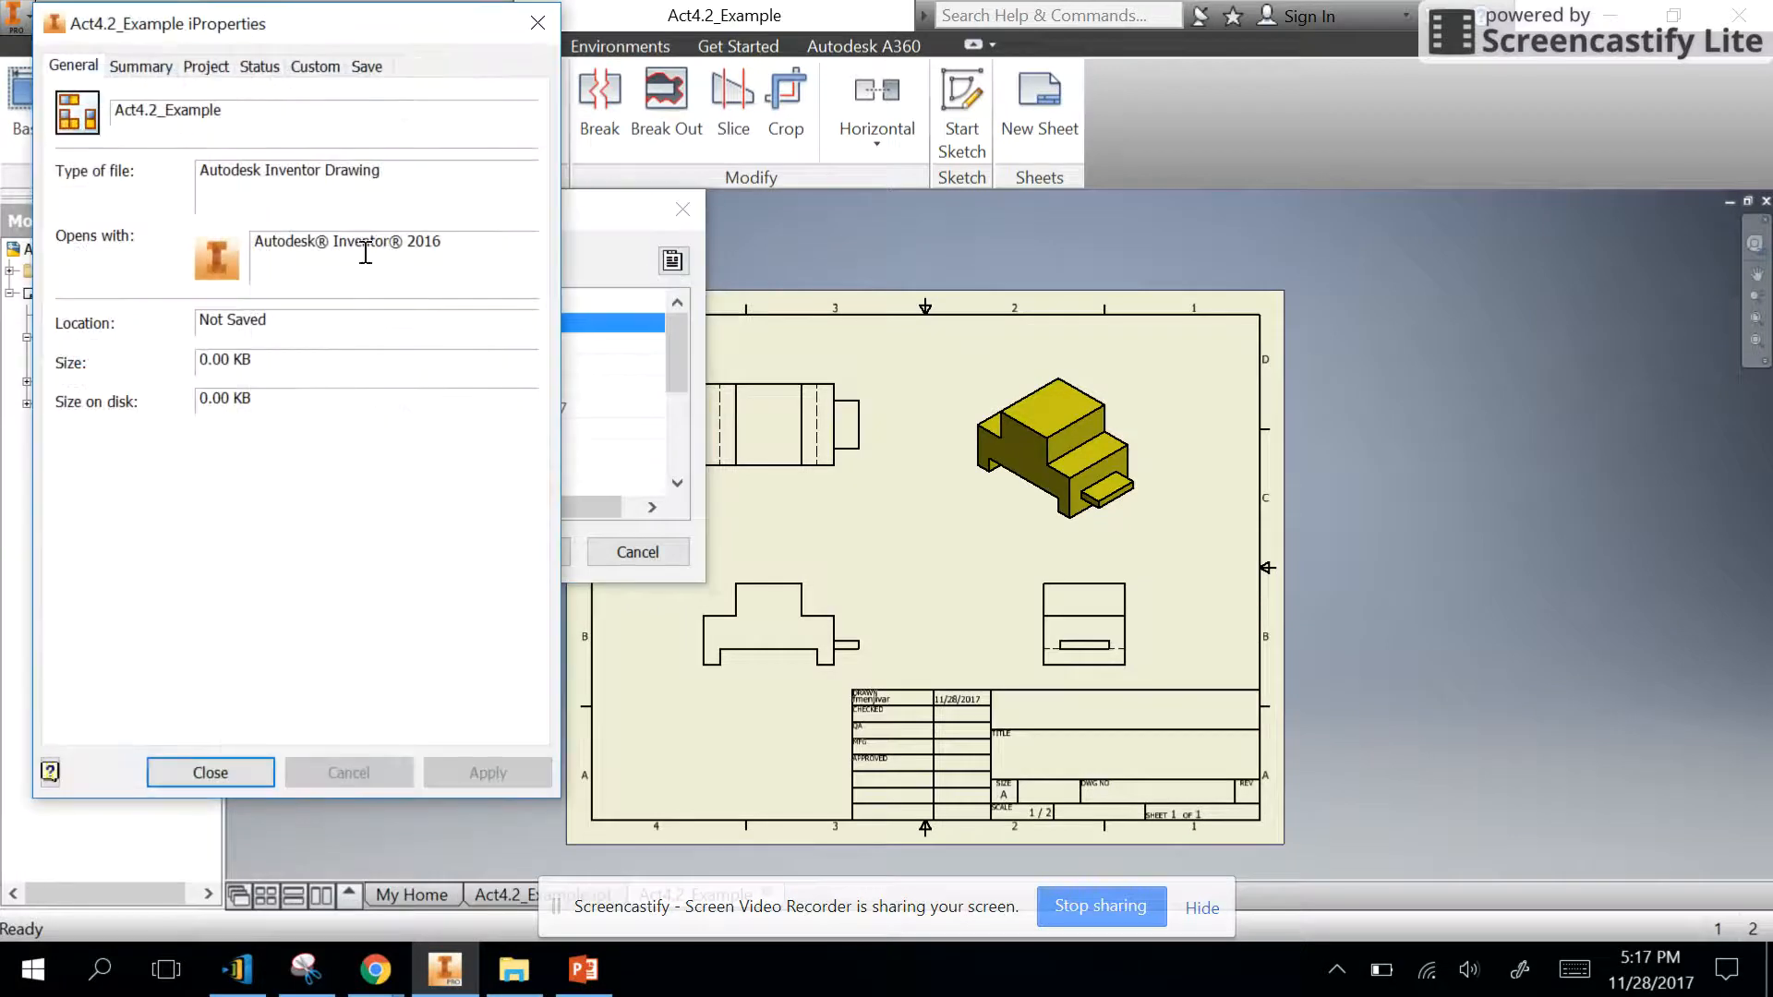
left_click(140, 67)
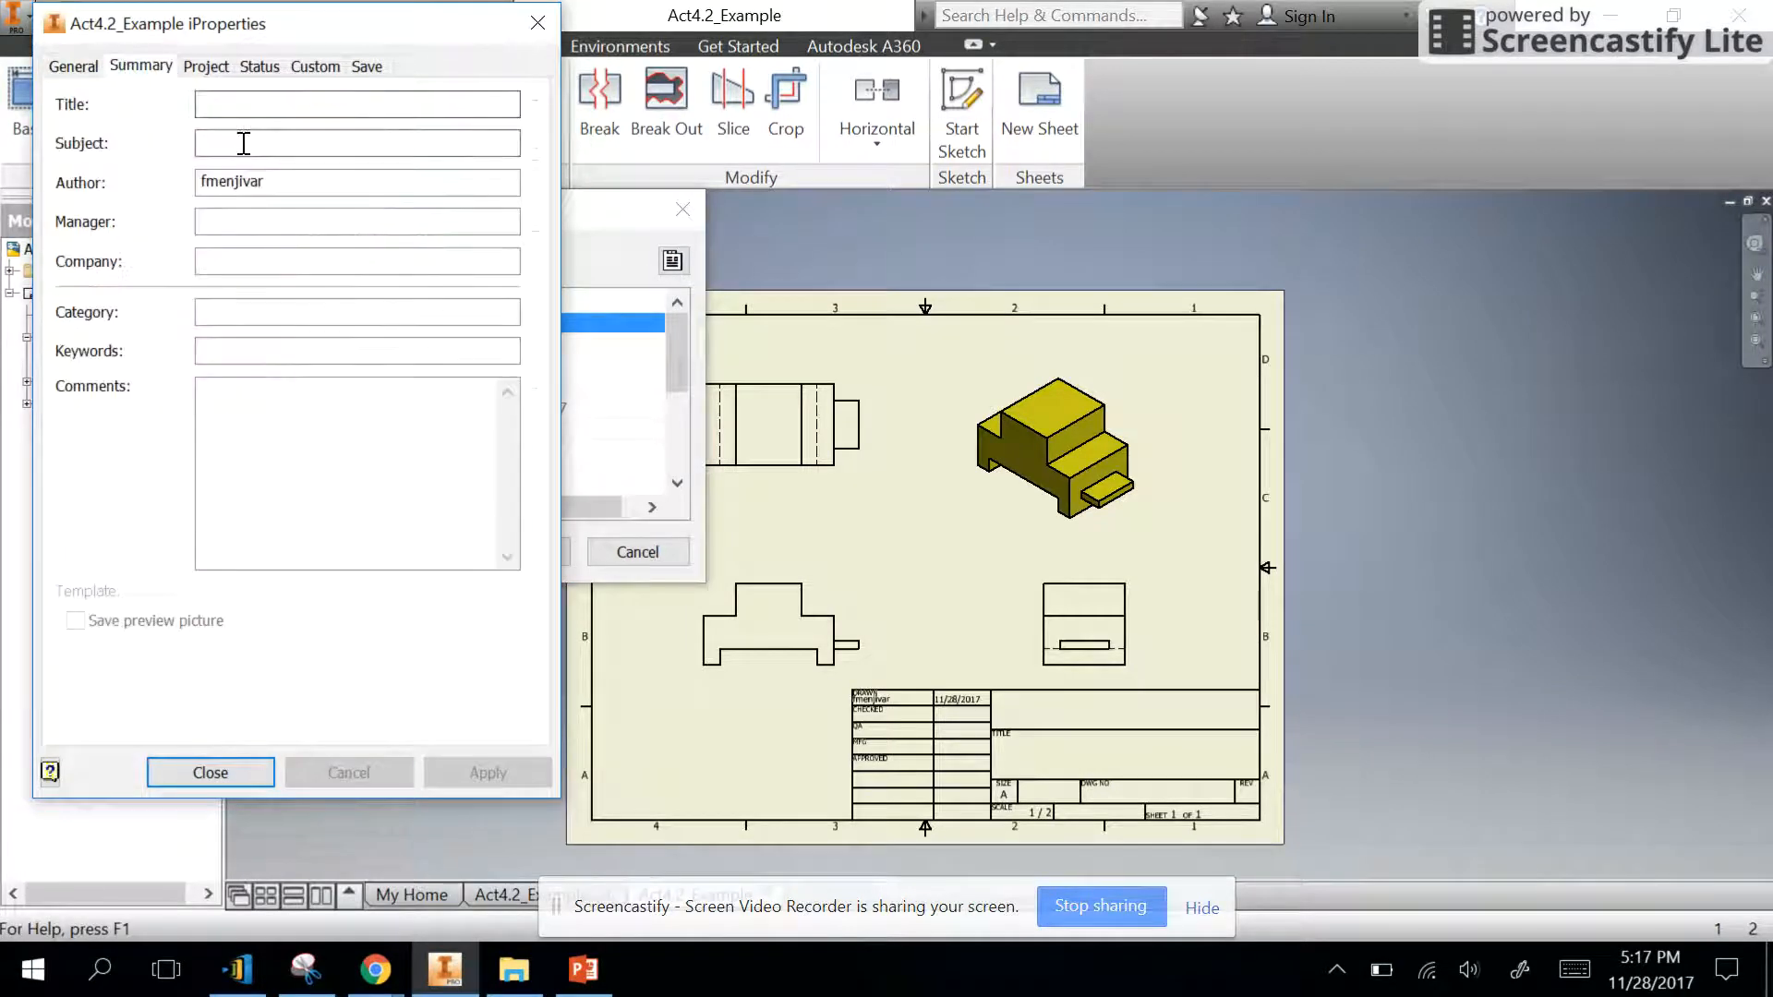
left_click(332, 103)
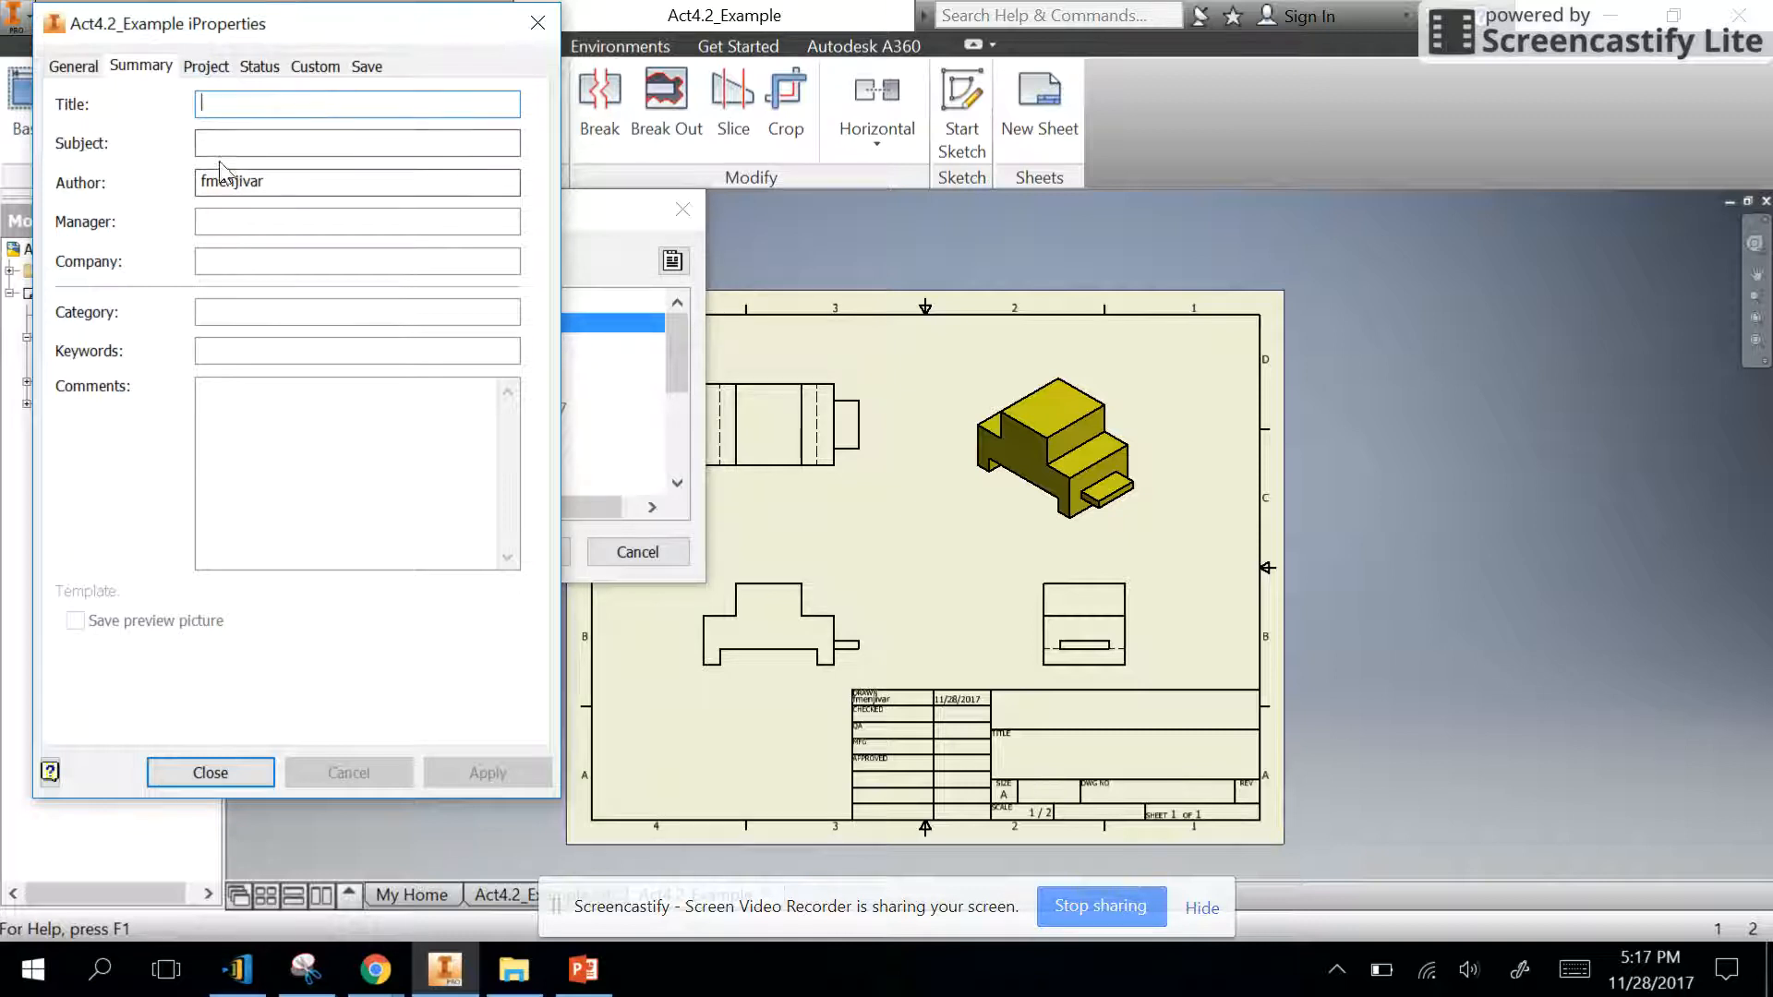
left_click(205, 66)
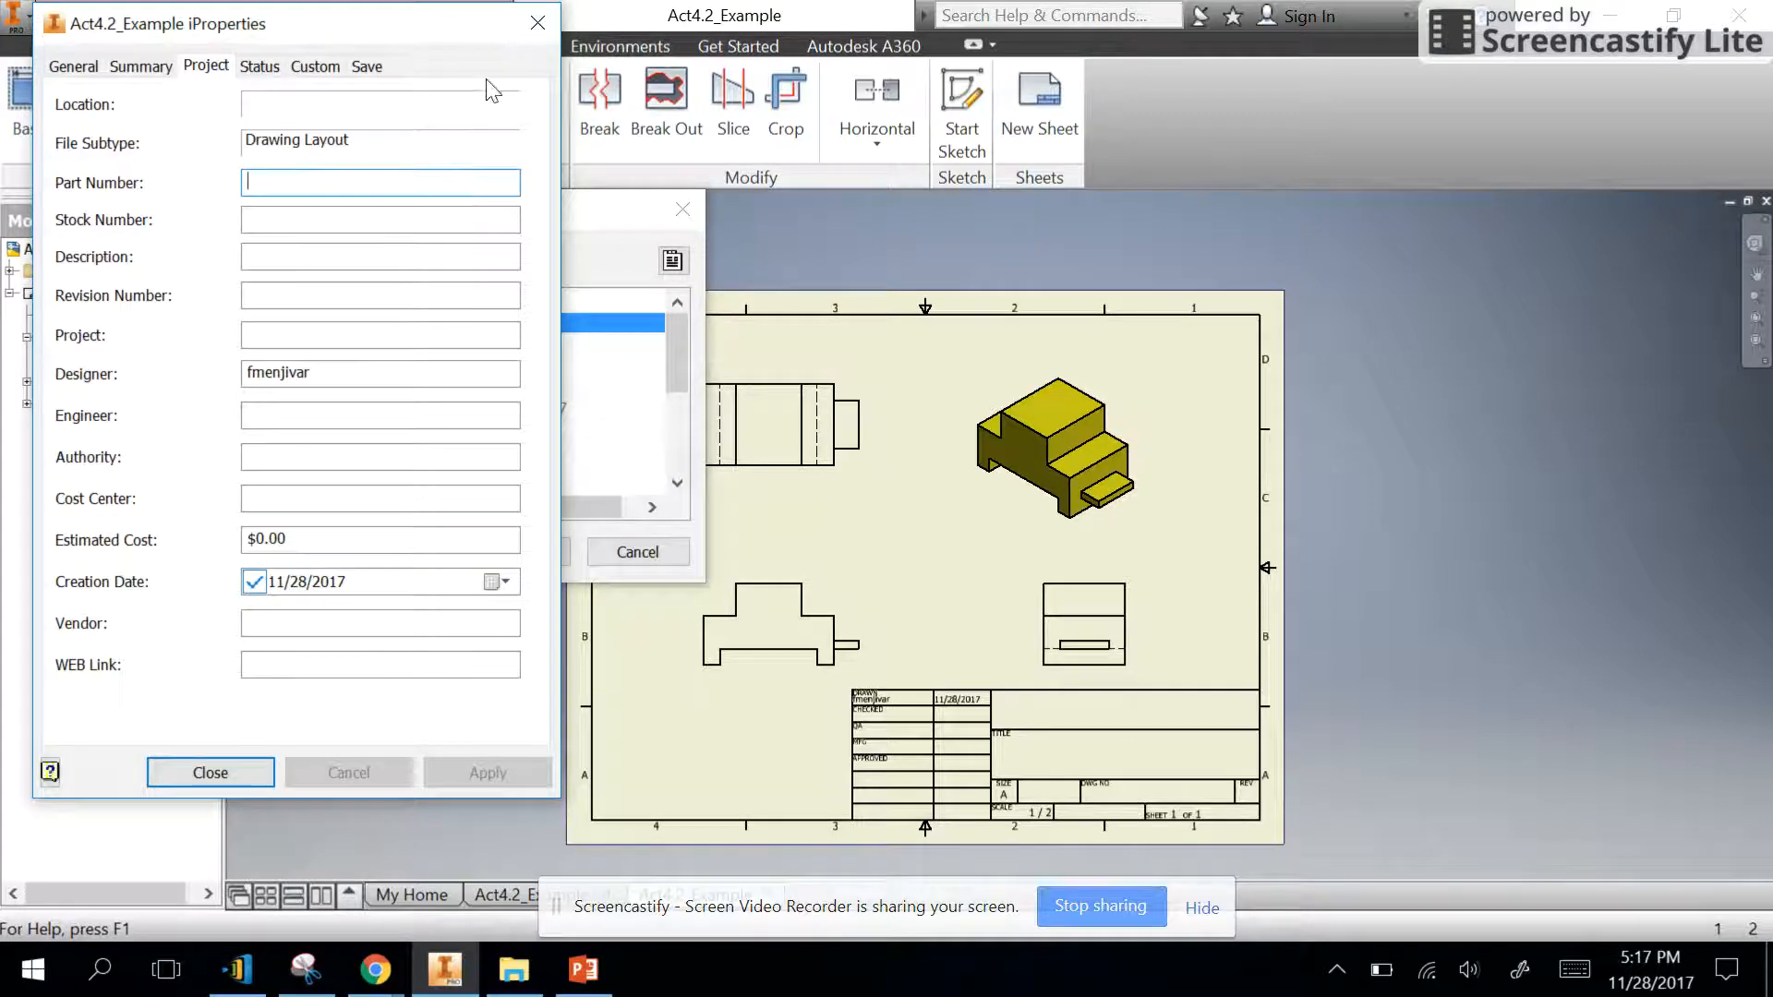
left_click(538, 22)
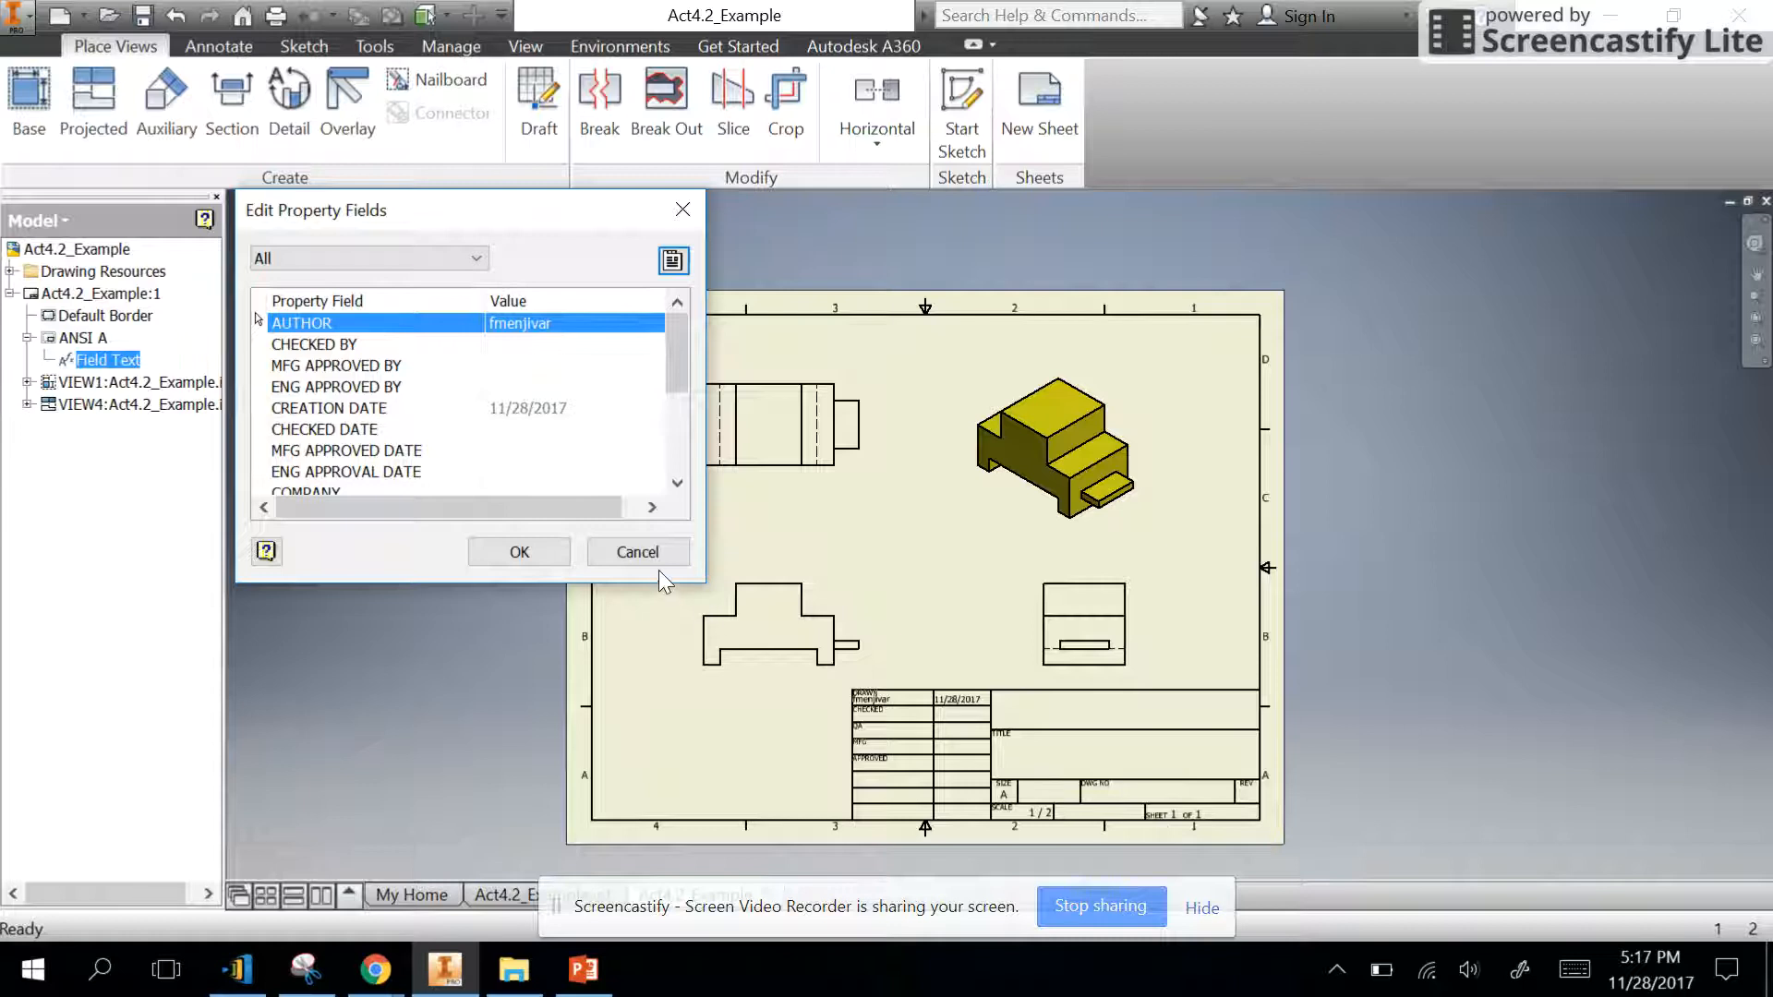
left_click(638, 551)
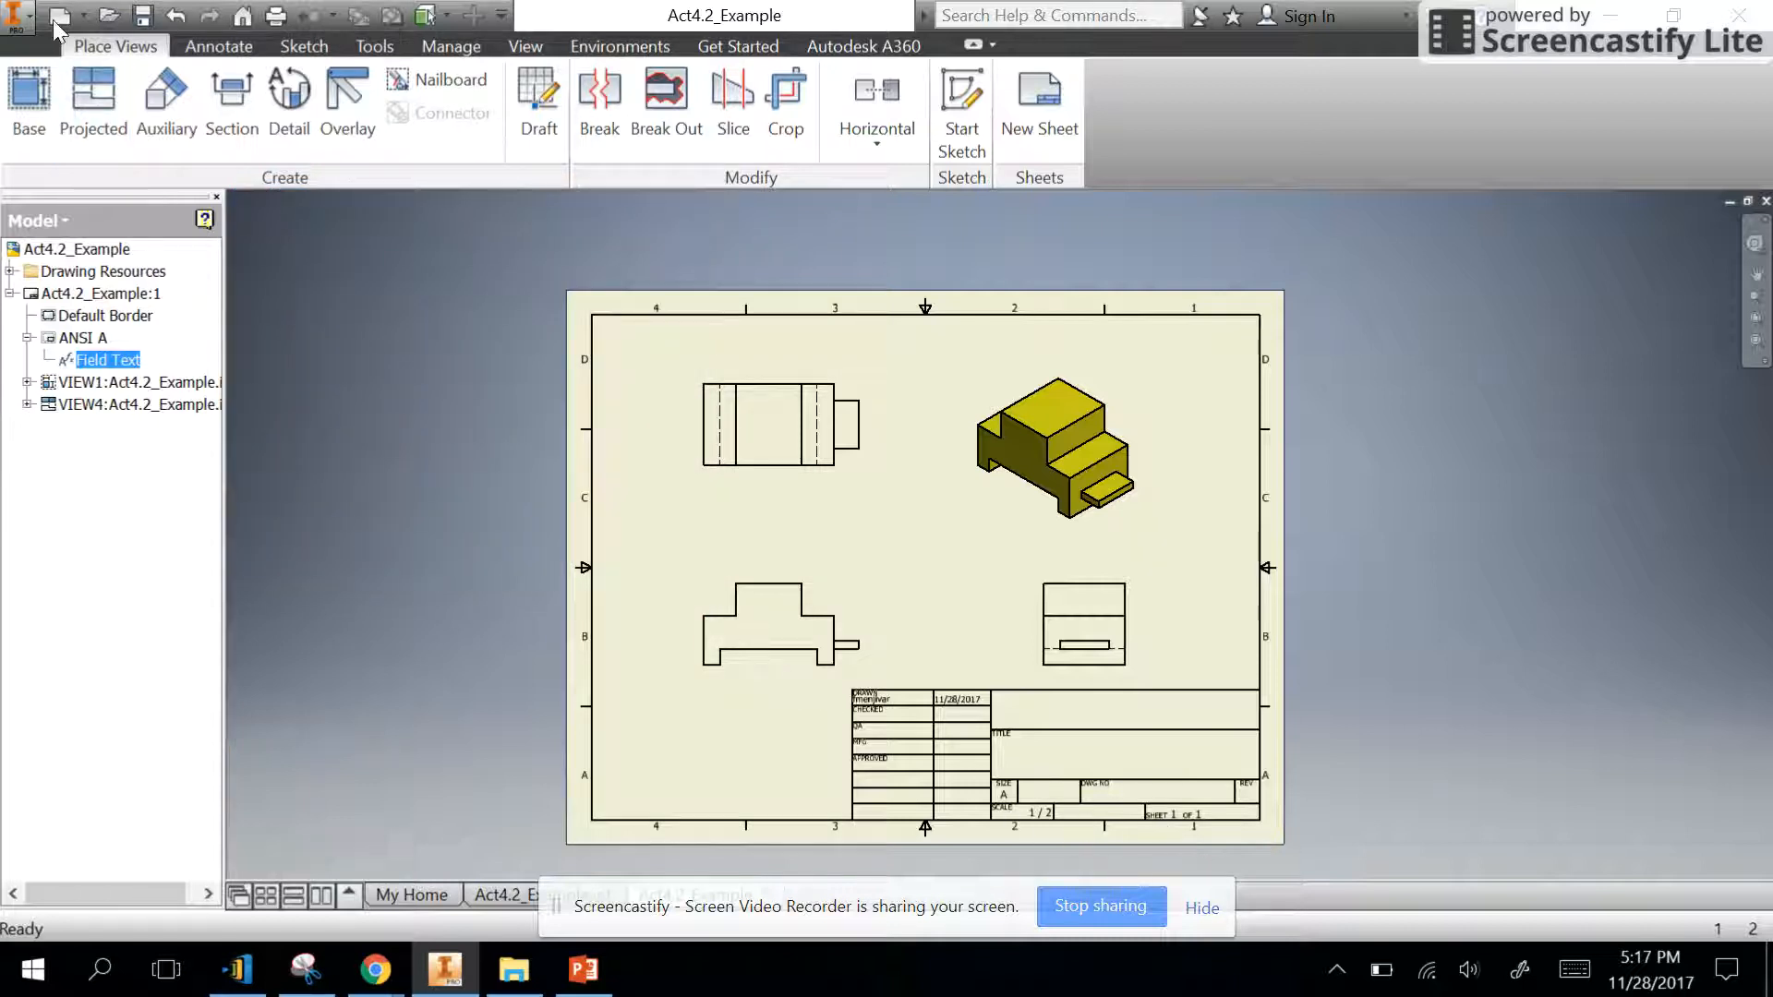
- Save a copy of the drawing as Act4.2_Example in the Act 4.2 Model Creation folder, using the Inventor Drawing Files (*.dwg) type
left_click(16, 17)
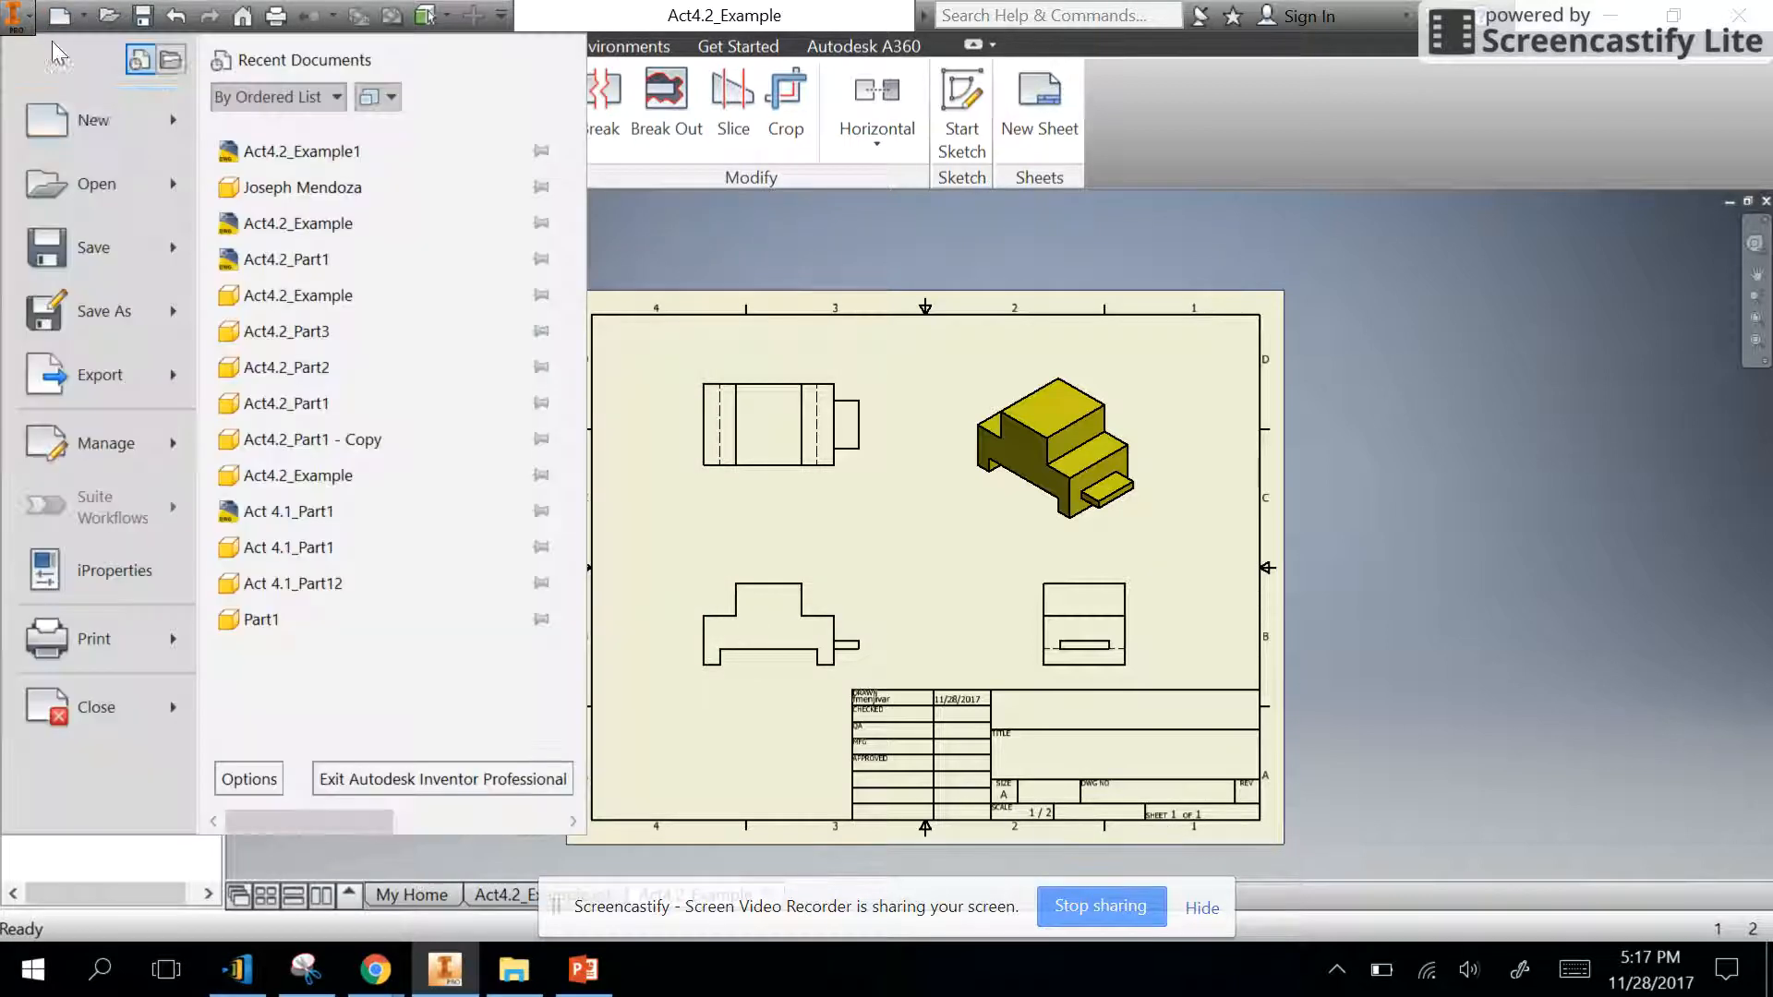
left_click(103, 312)
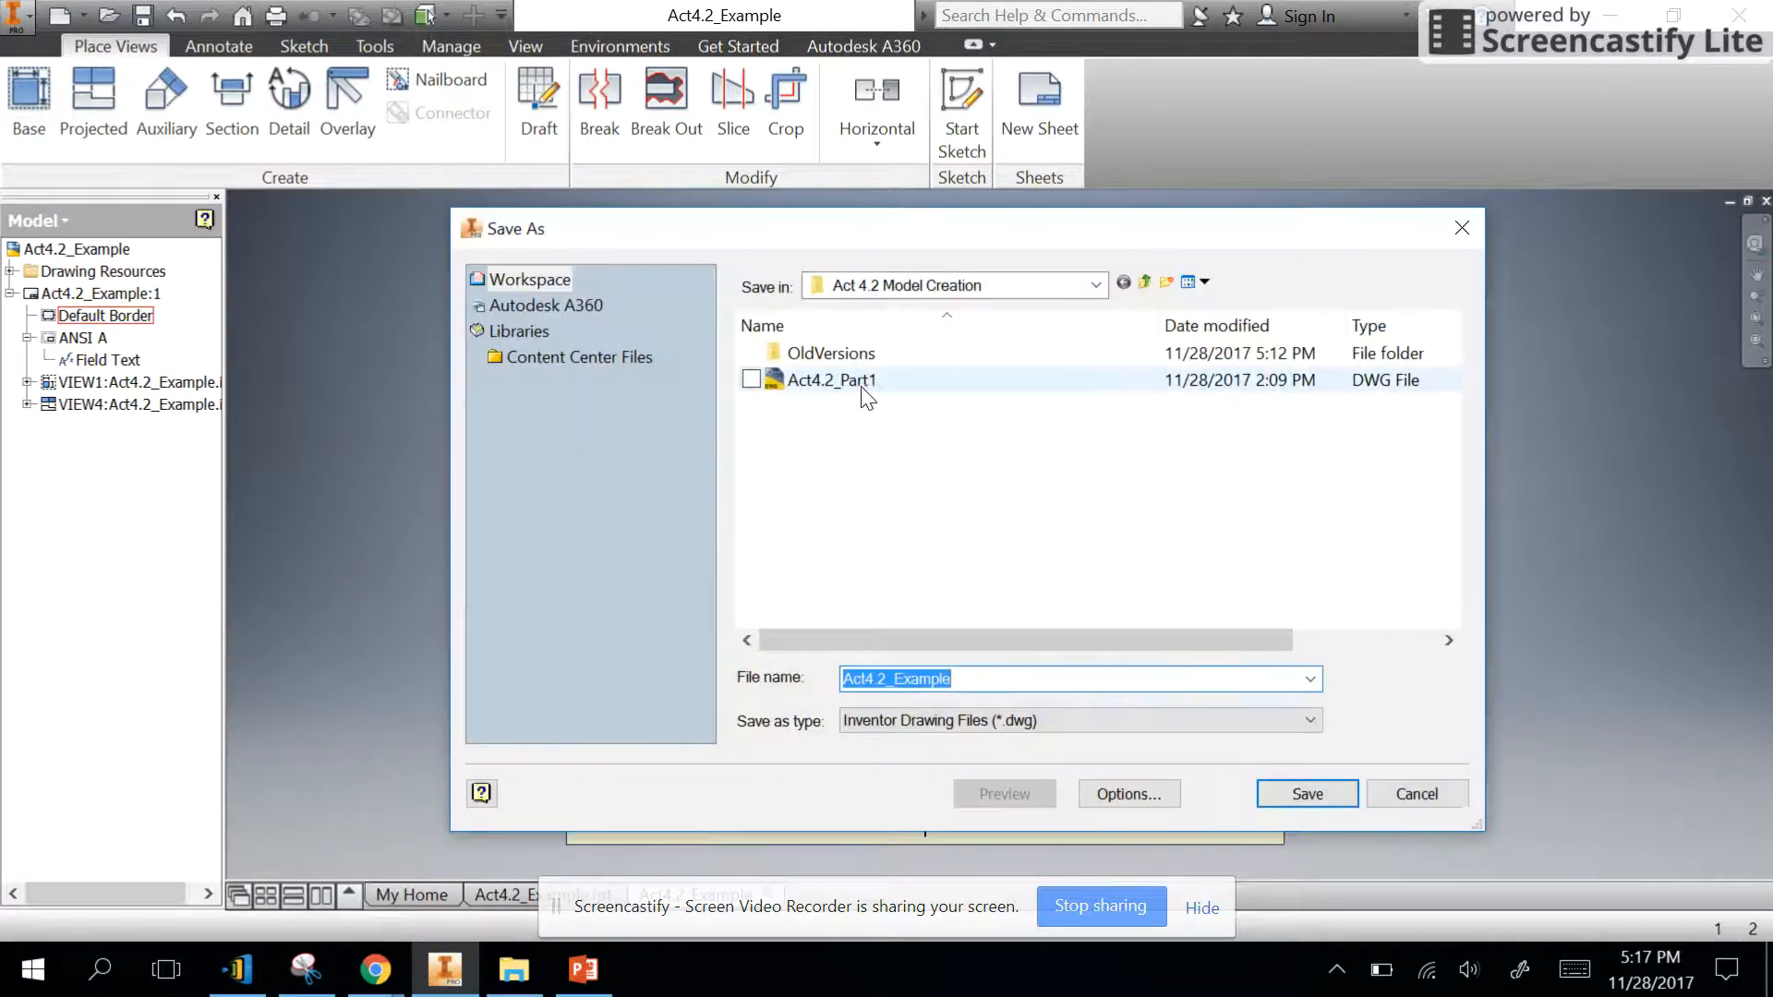
left_click(864, 381)
double_click(926, 679)
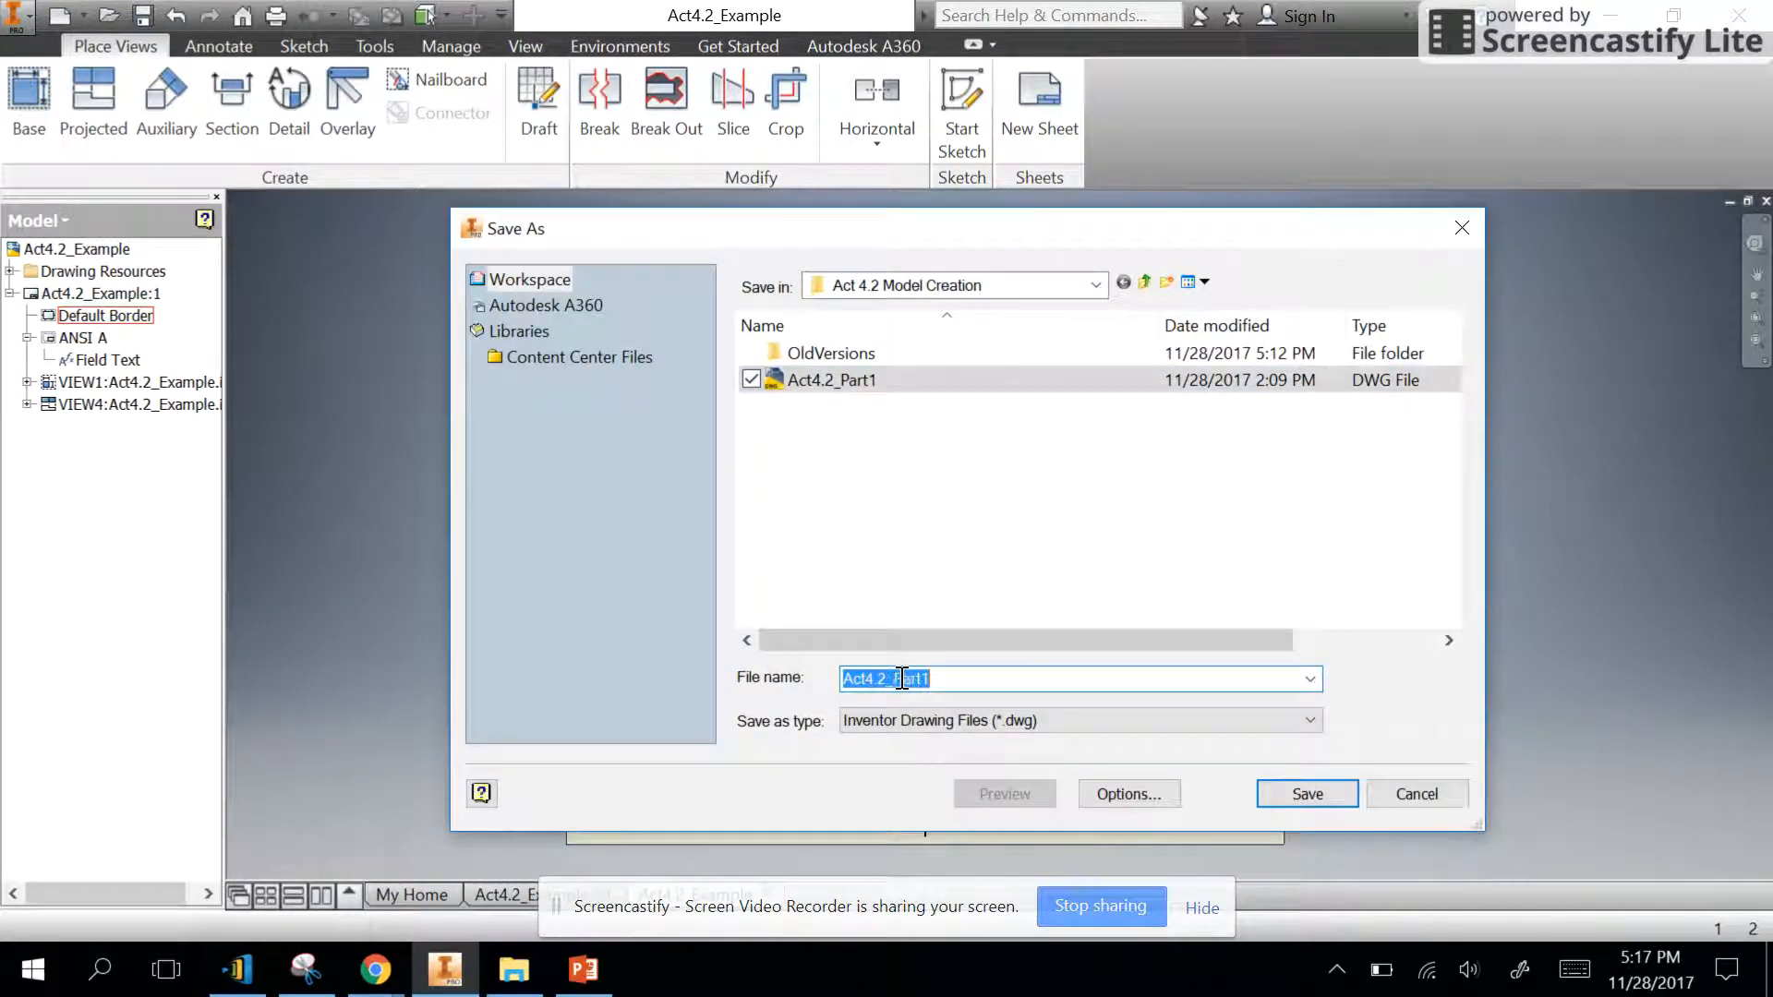
left_click_drag(893, 680, 1010, 677)
type("E")
key("BackSpace")
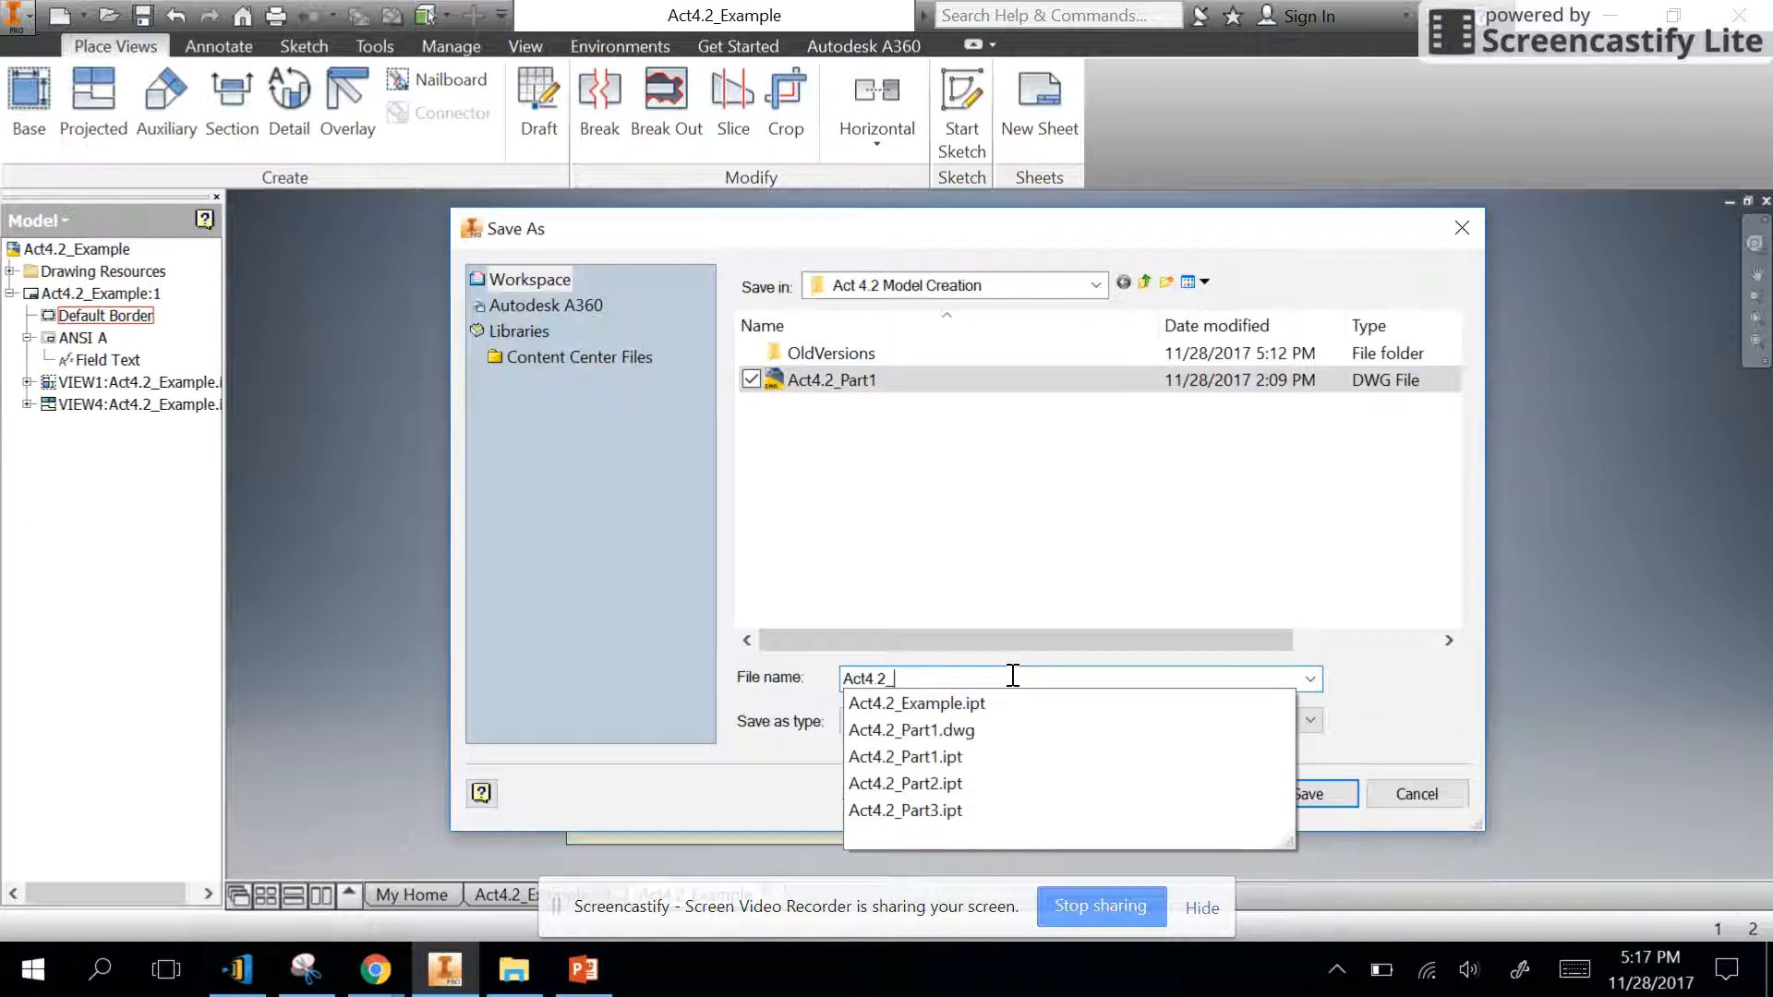
type("Exam")
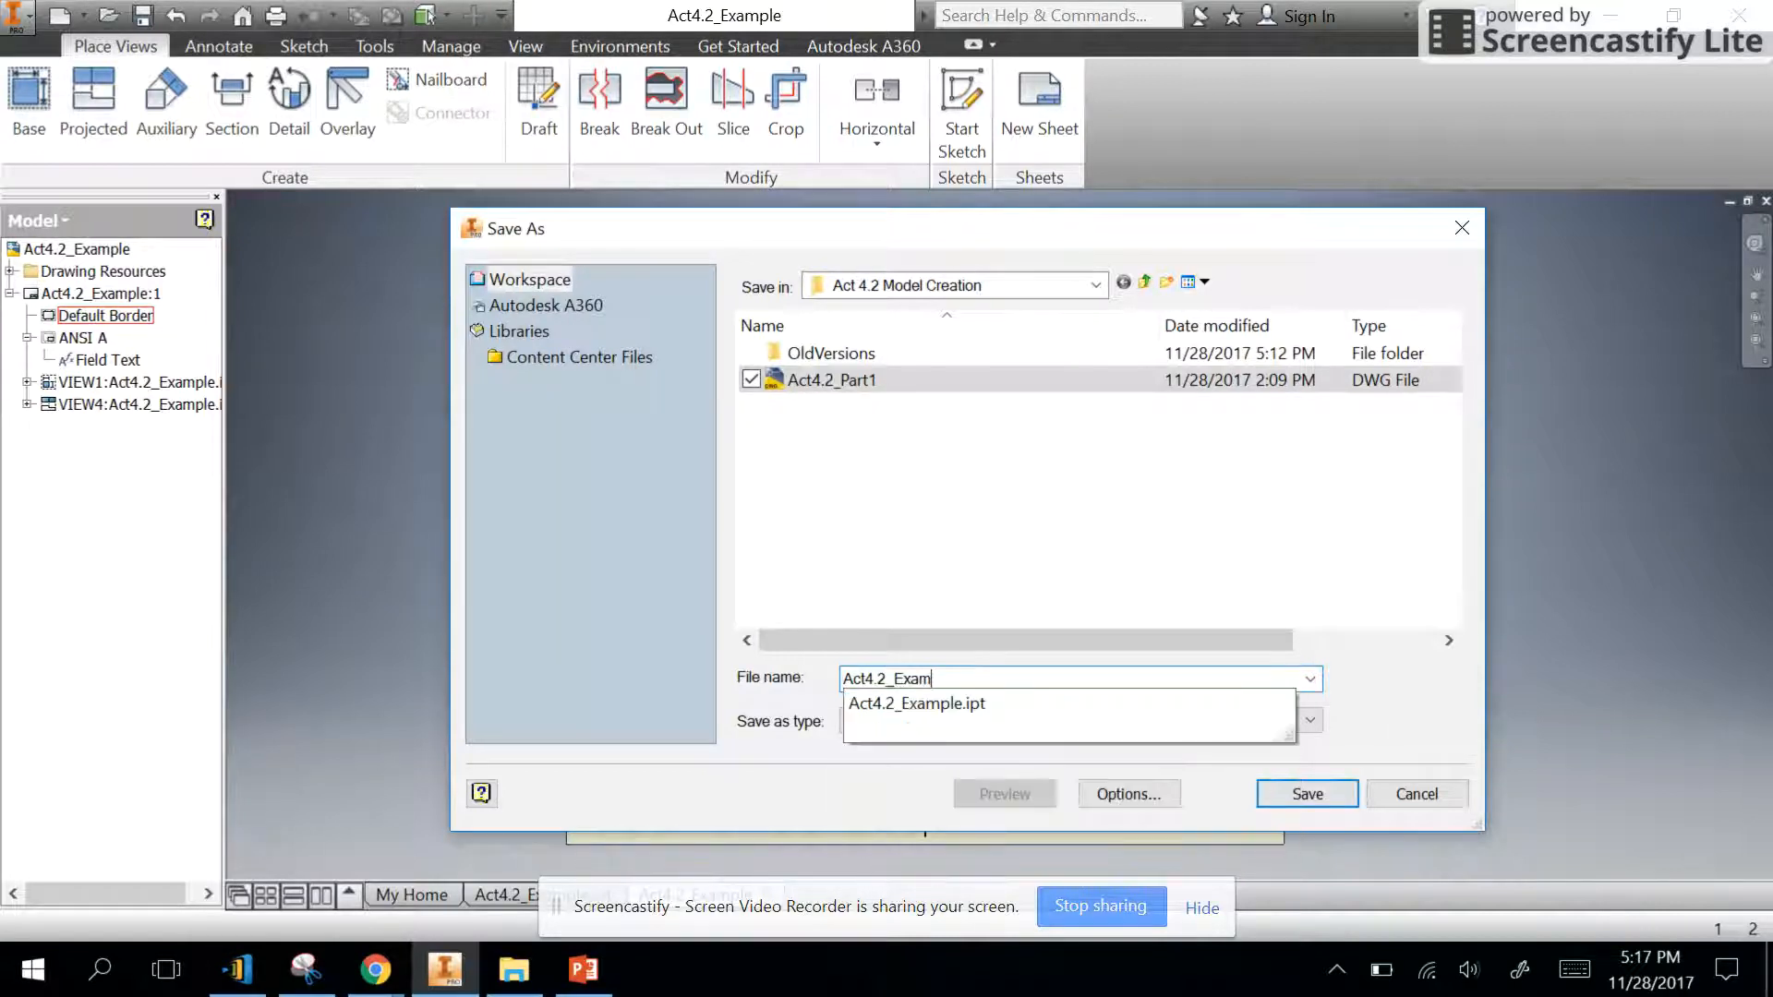
type("ple.dwg")
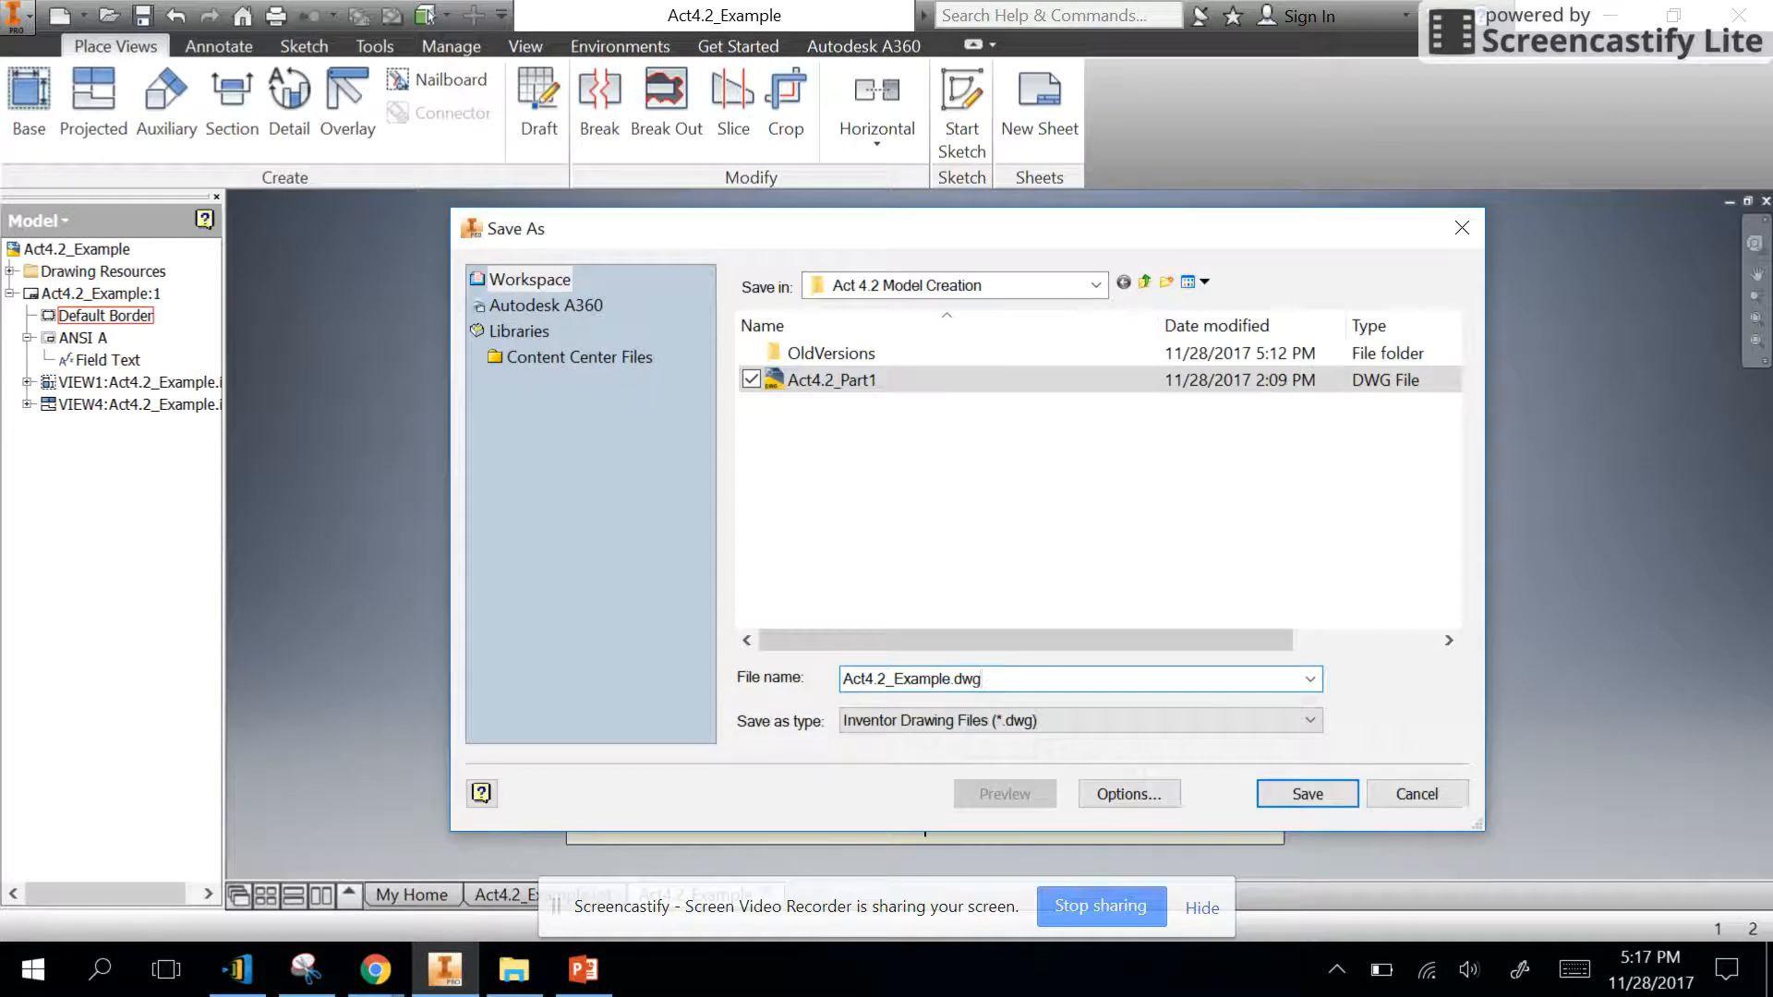
key("BackSpace")
key("BackSpace")
key("BackSpace")
left_click(1317, 794)
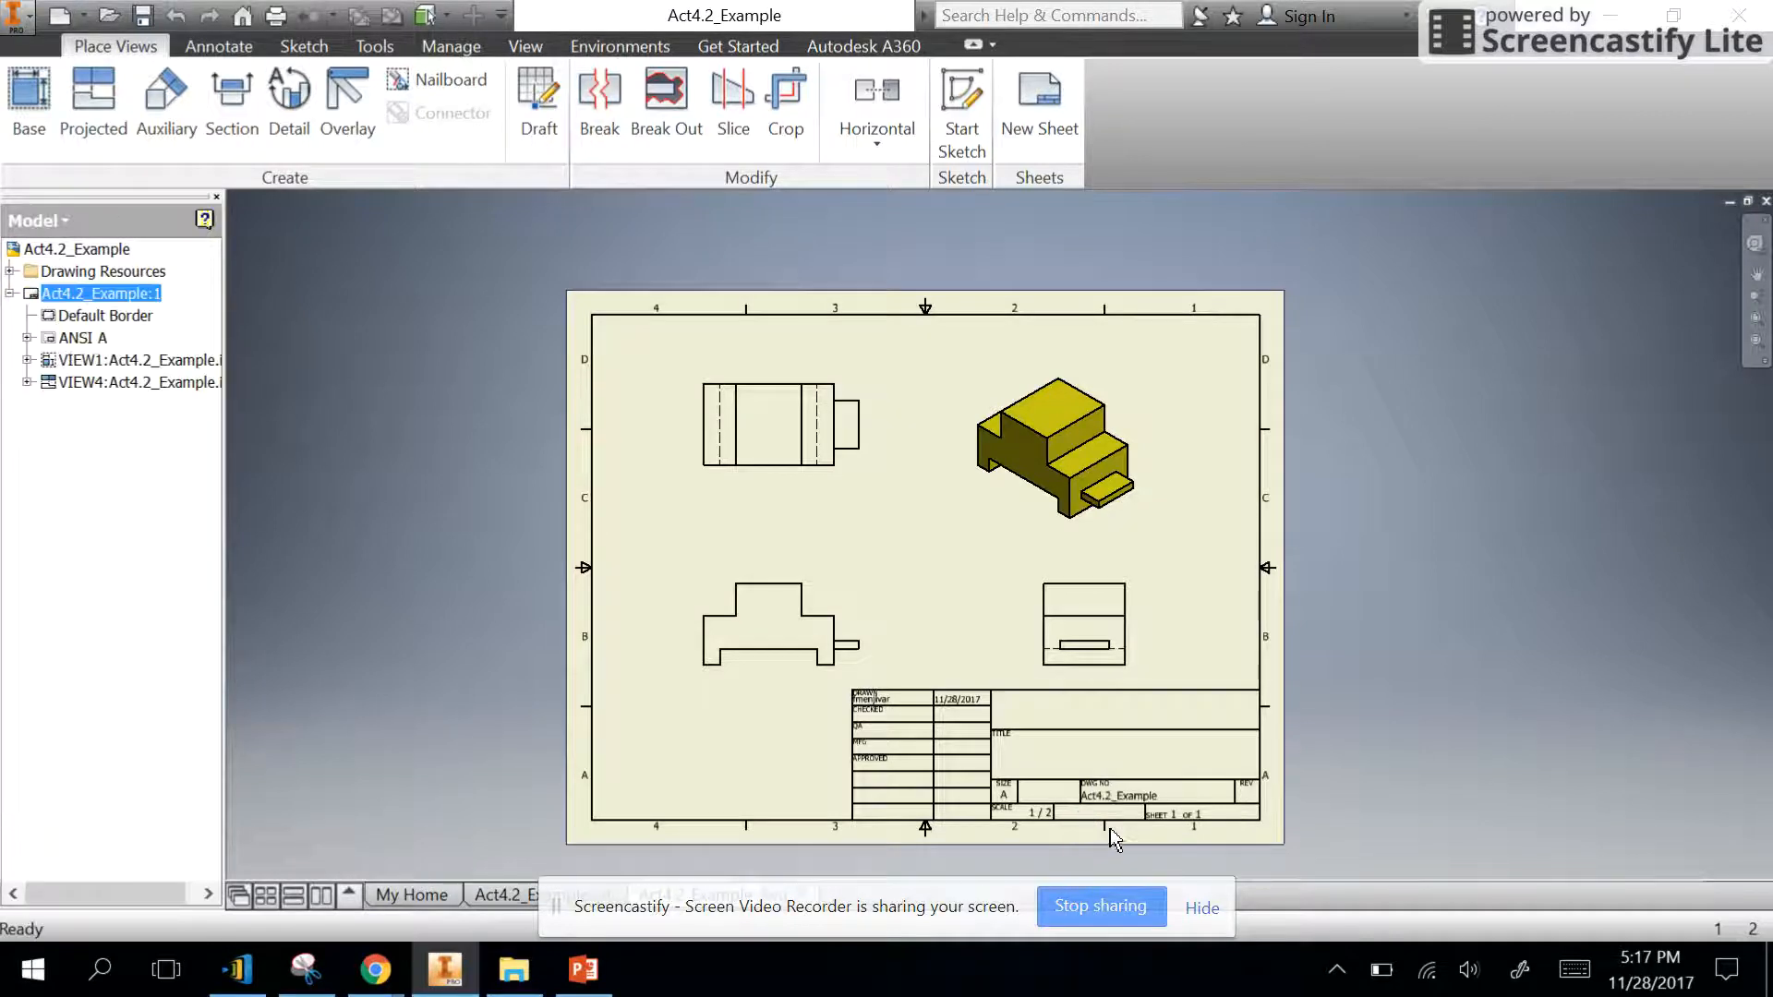
- Open the ANSI A title block's field text for editing and bring up the drawing's iProperties from it
scroll(1110, 829, "down", 3)
double_click(104, 249)
right_click(105, 250)
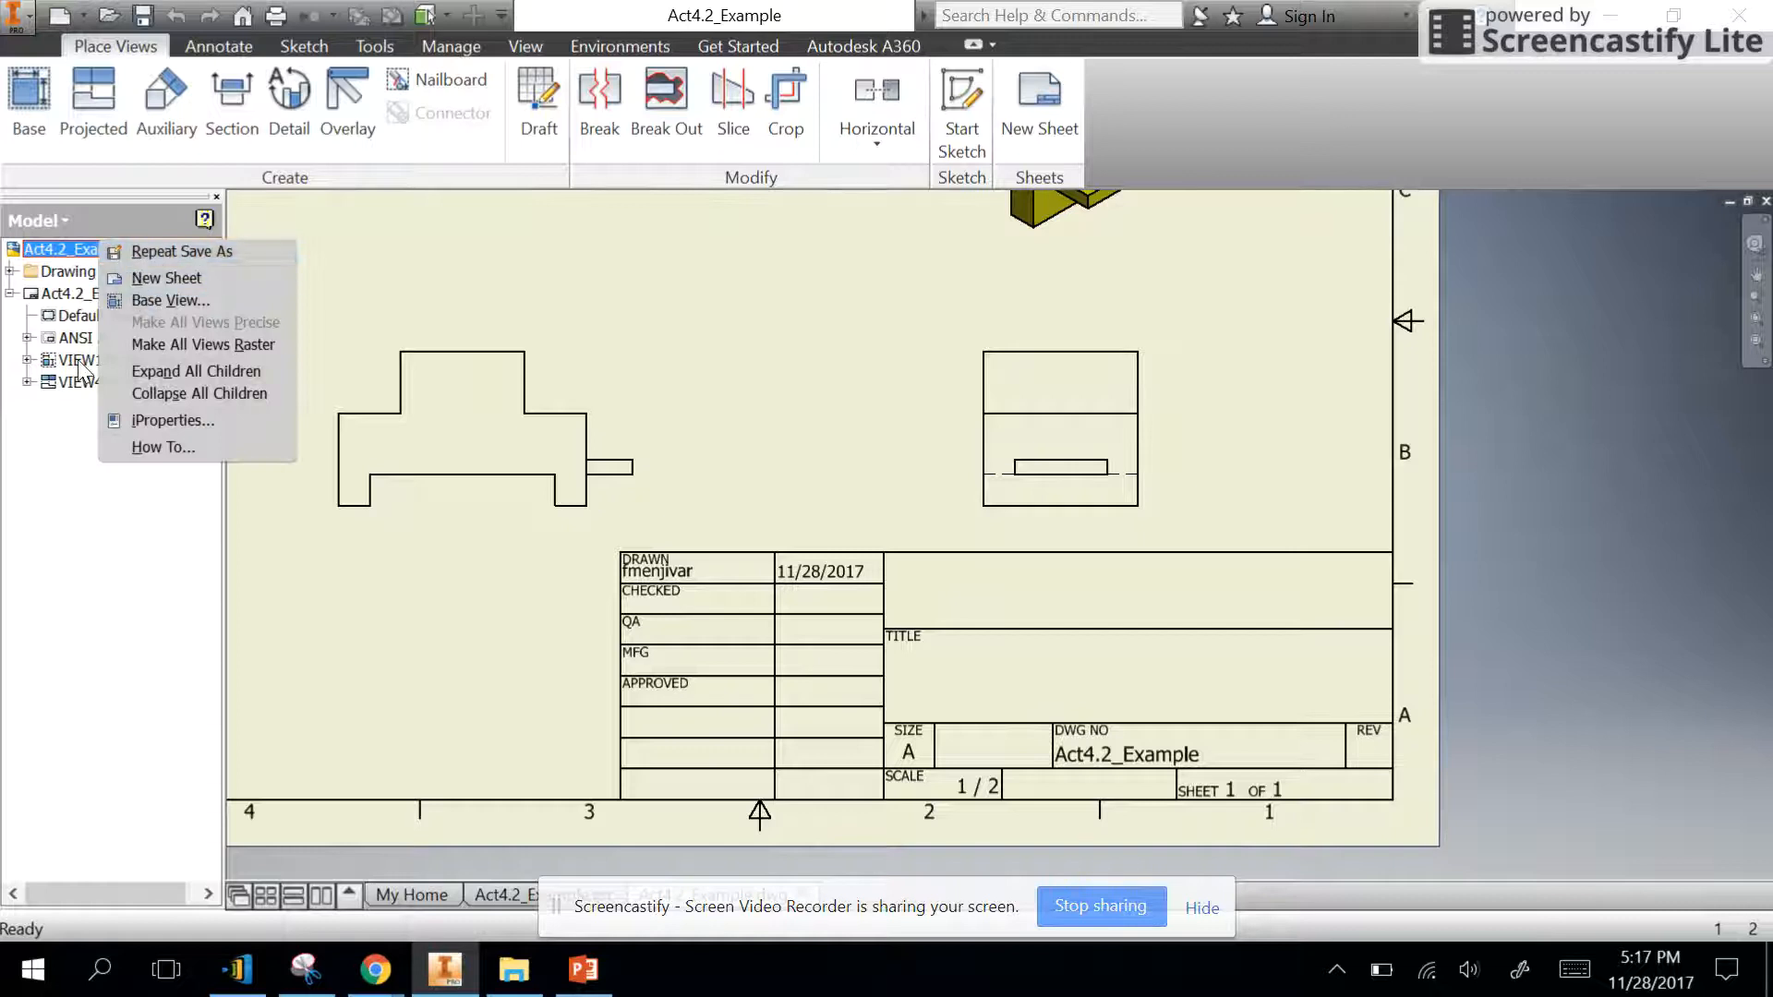
key("Escape")
left_click(28, 338)
right_click(96, 360)
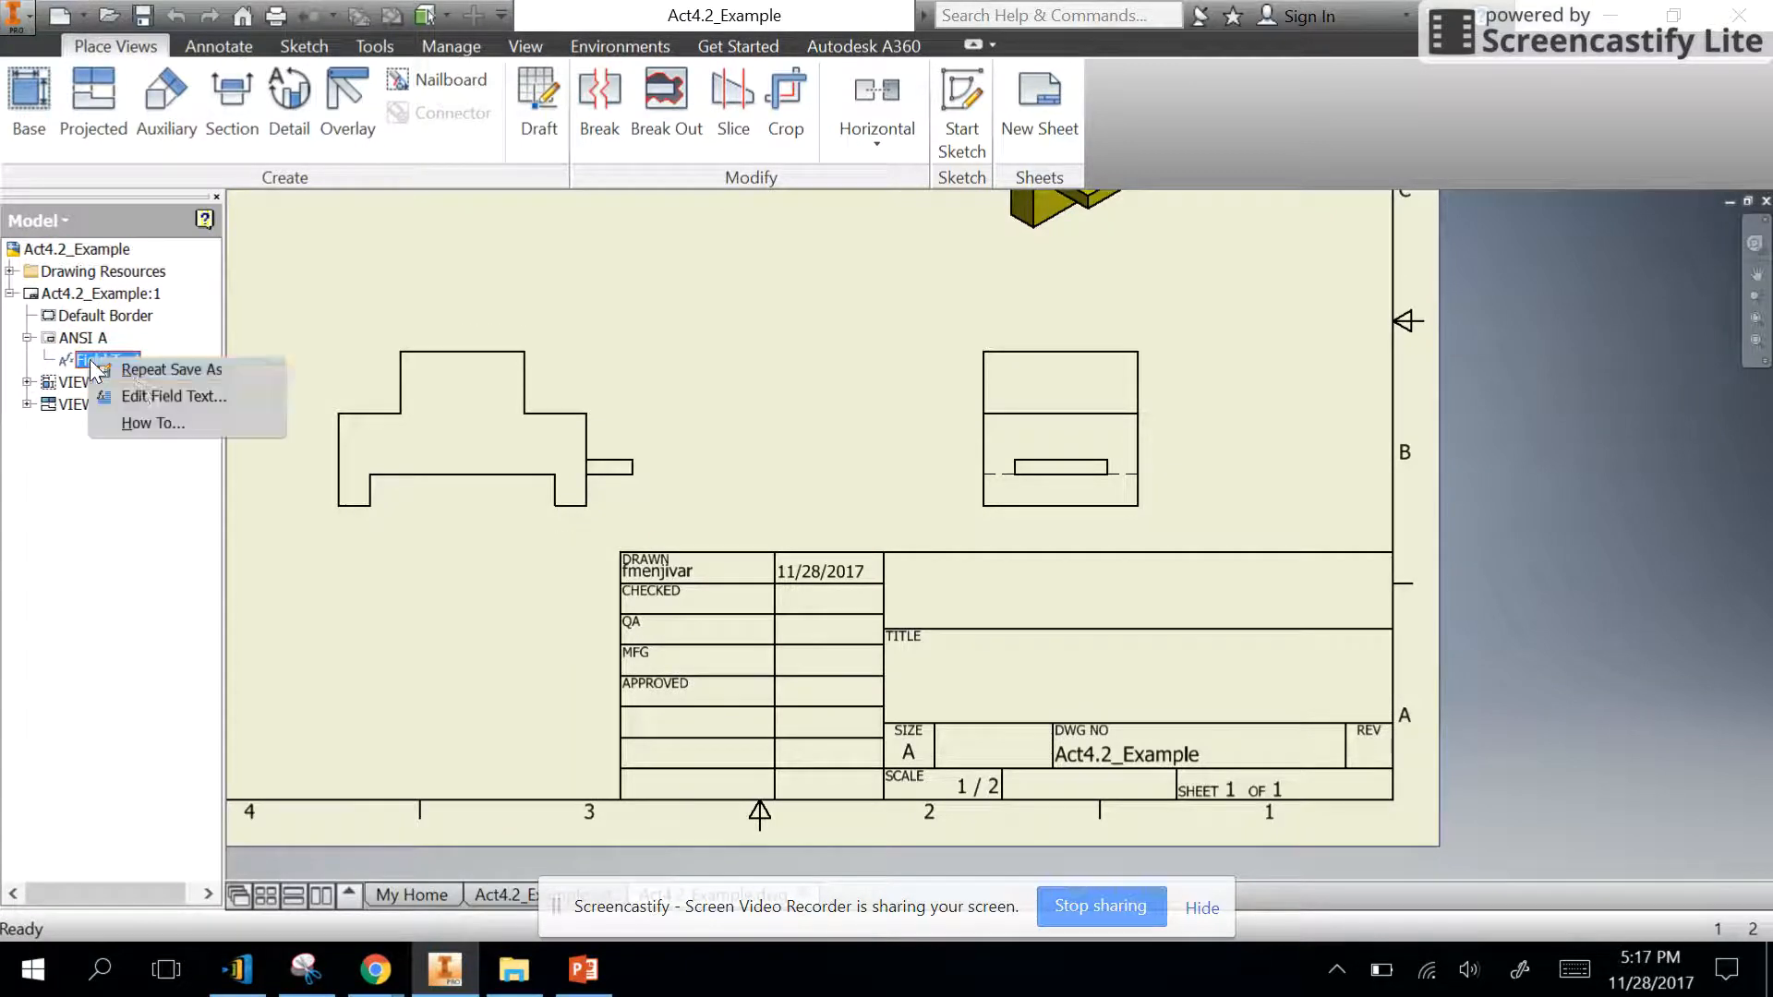
left_click(148, 396)
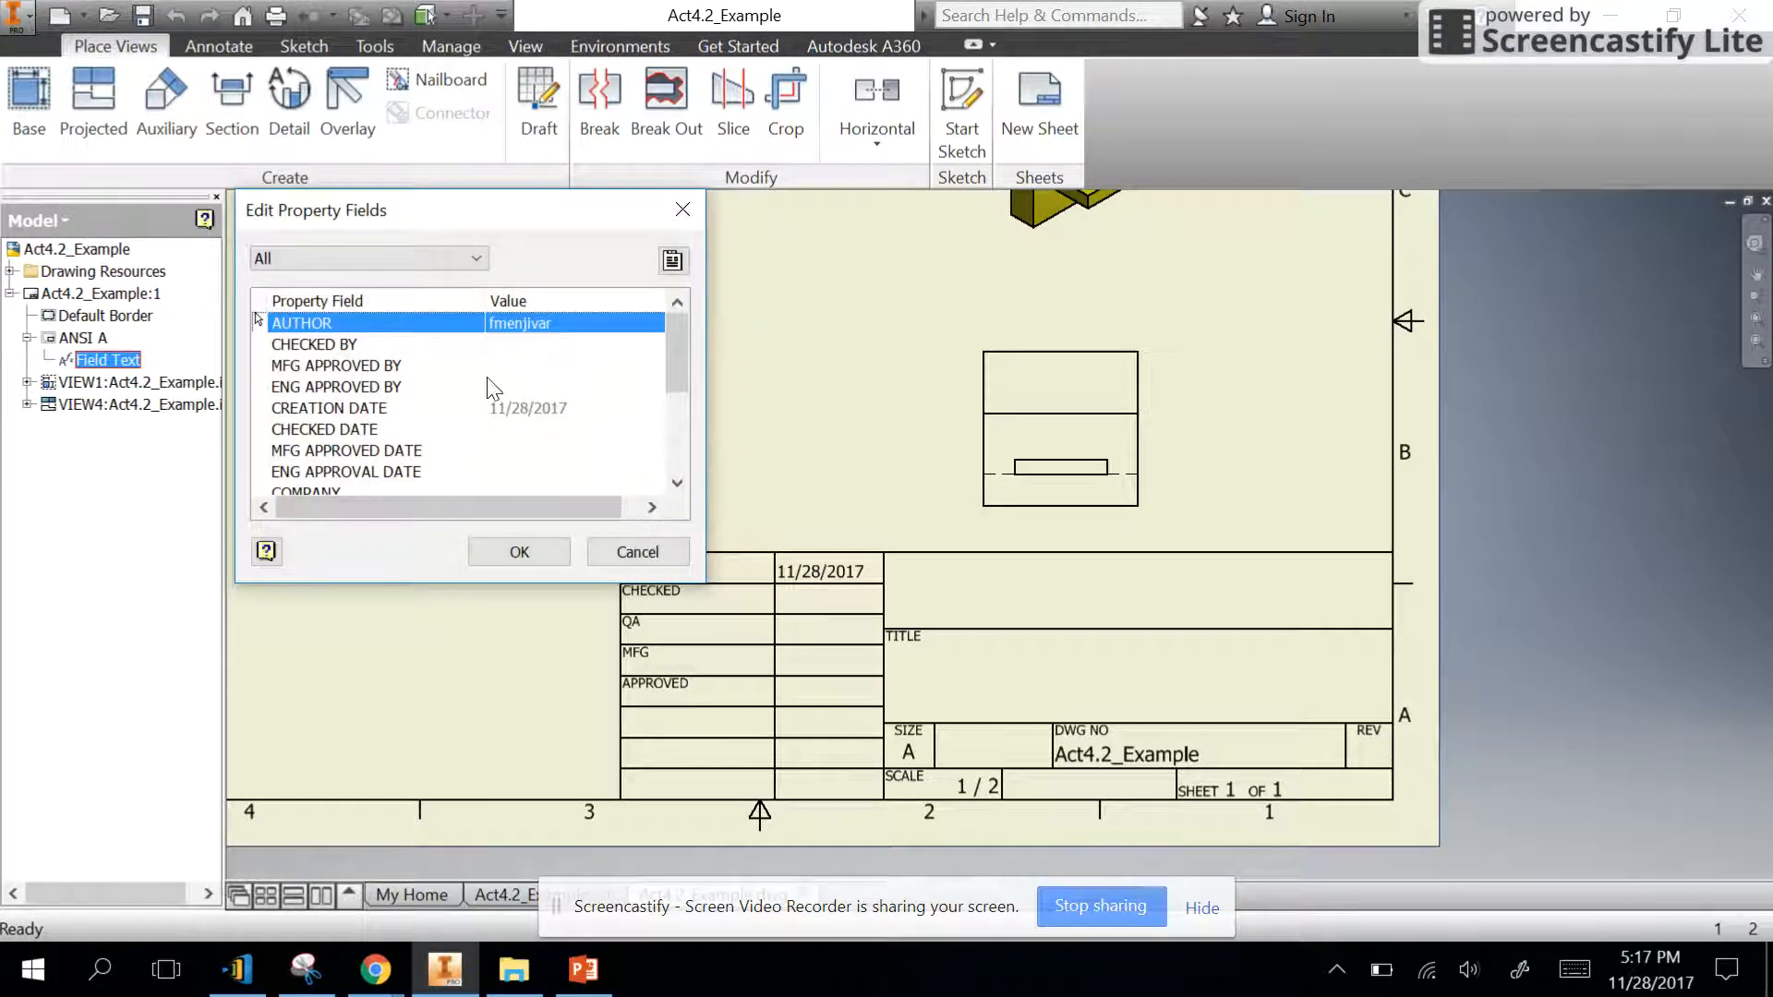
left_click(674, 262)
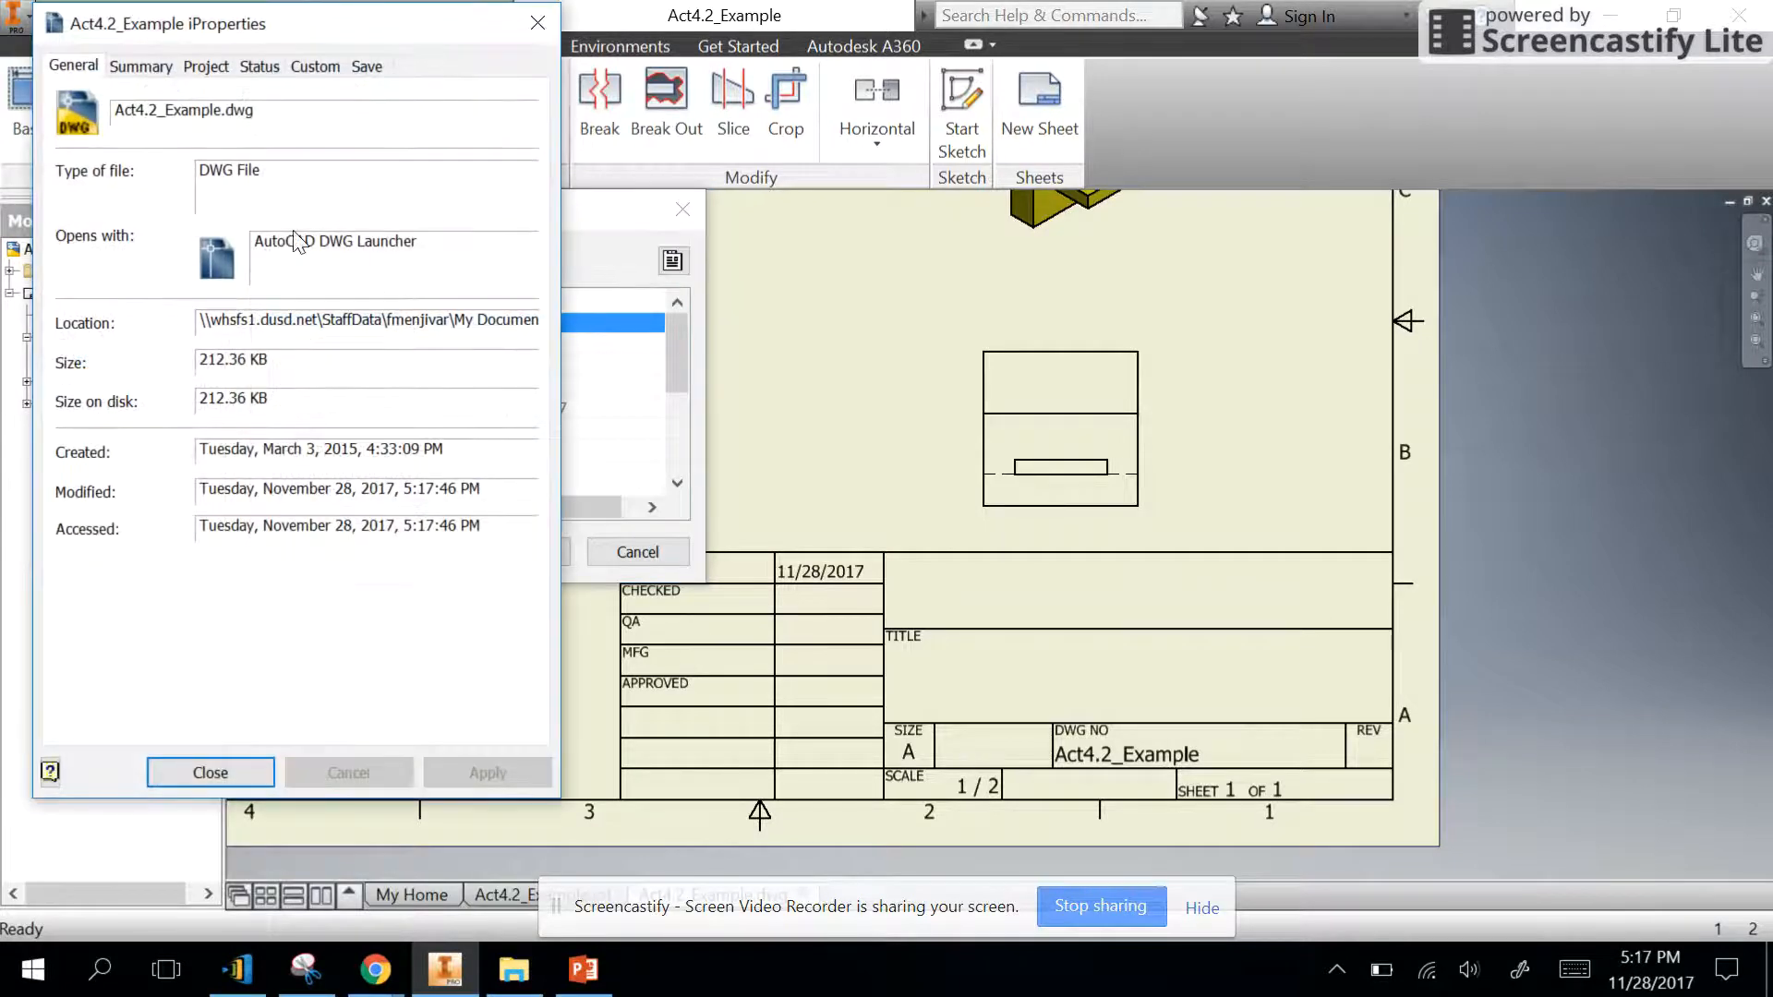
- Set the Title in the drawing's Summary properties to "Activity 4.2 Drawing Creation"
left_click(148, 69)
left_click(218, 104)
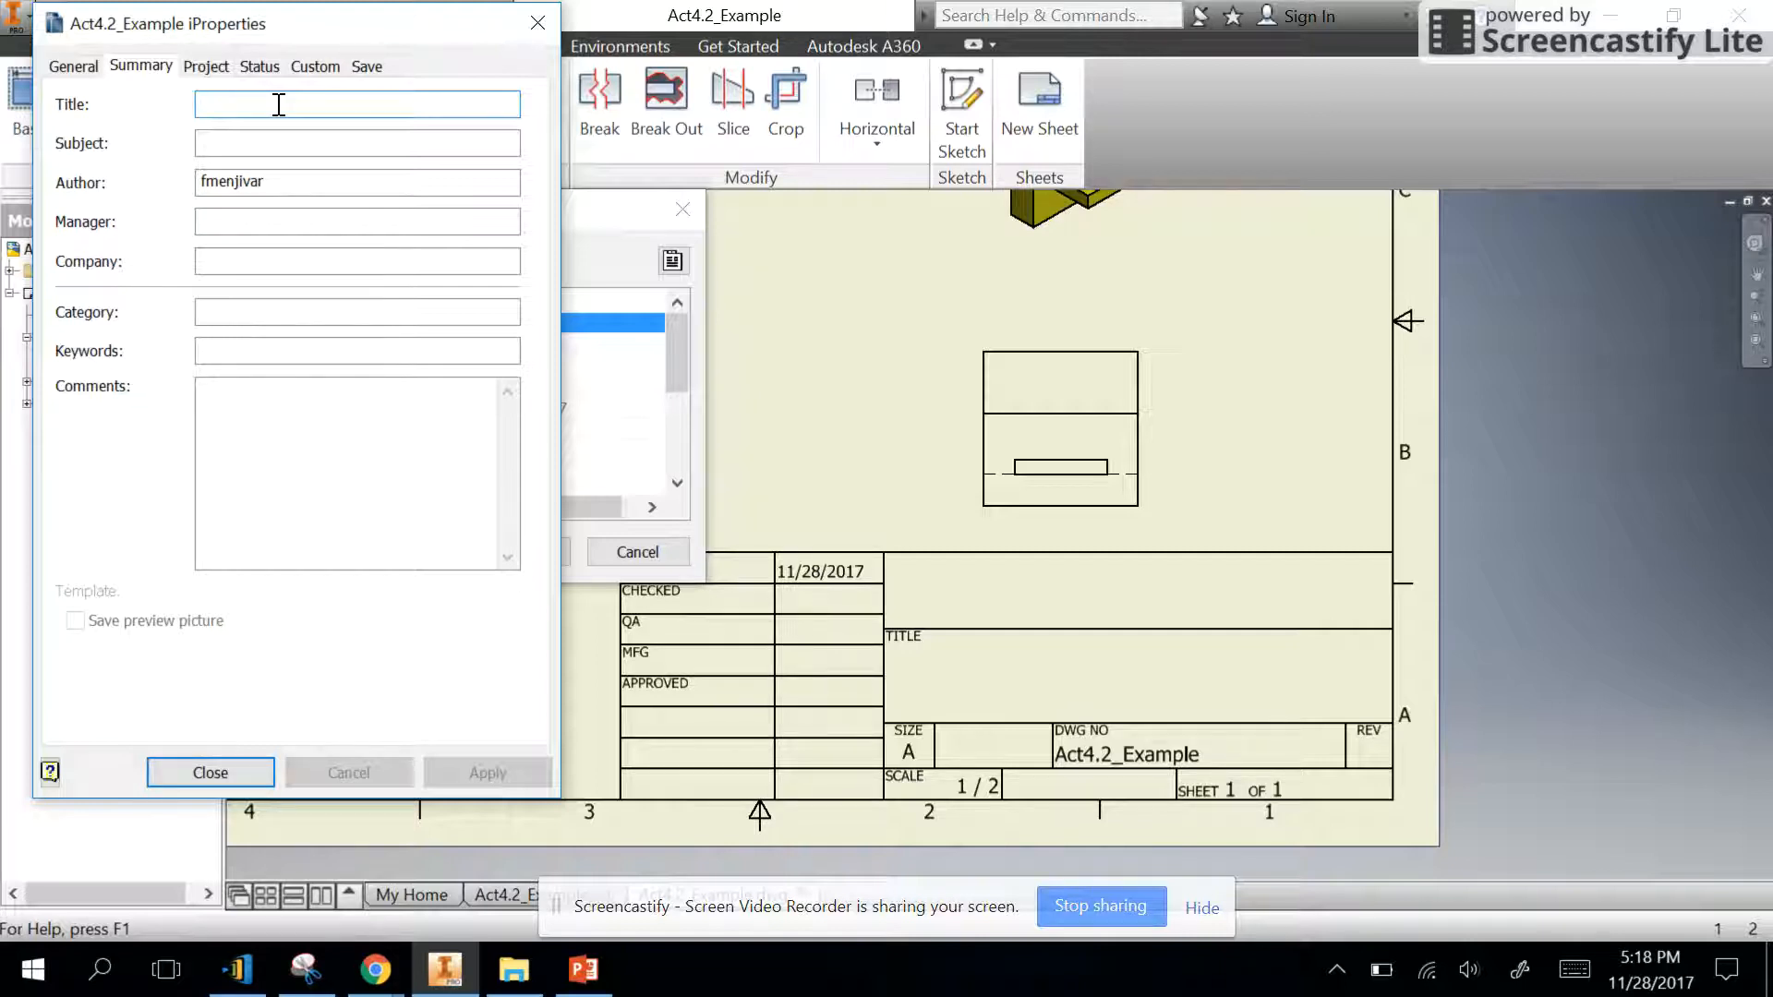
type("Ad")
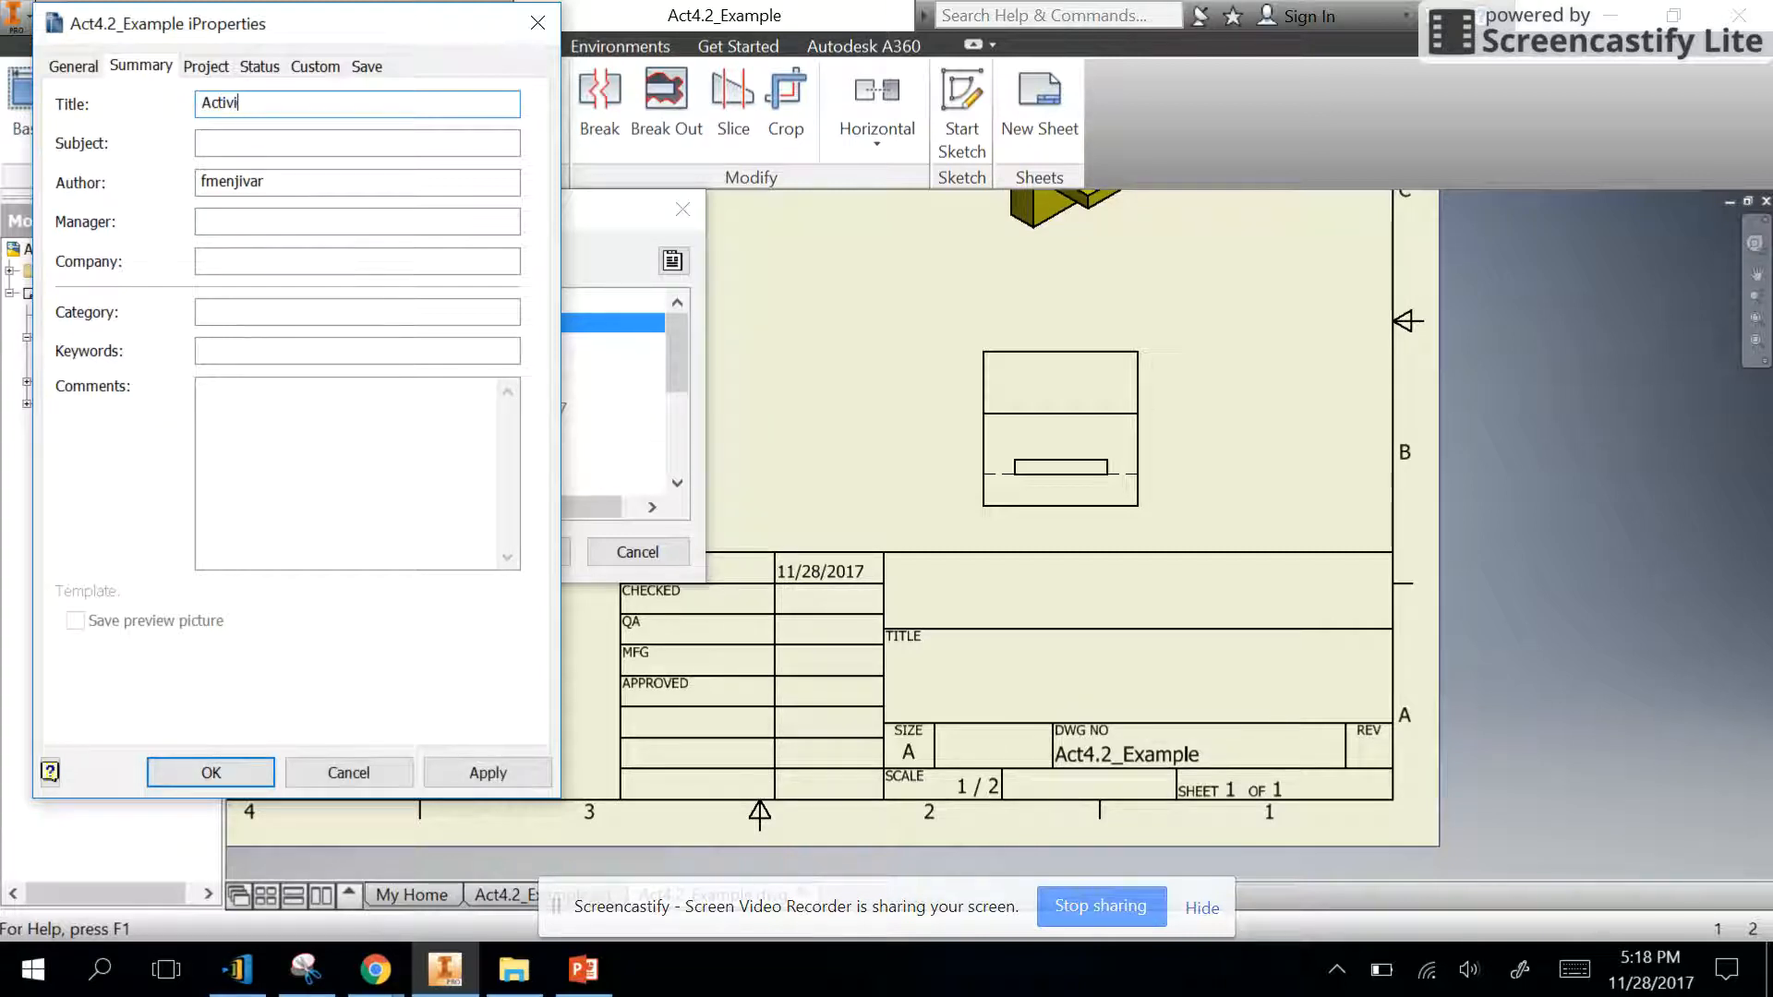
key("BackSpace")
key("BackSpace")
key("BackSpace")
type("vity 4.2 Drawi")
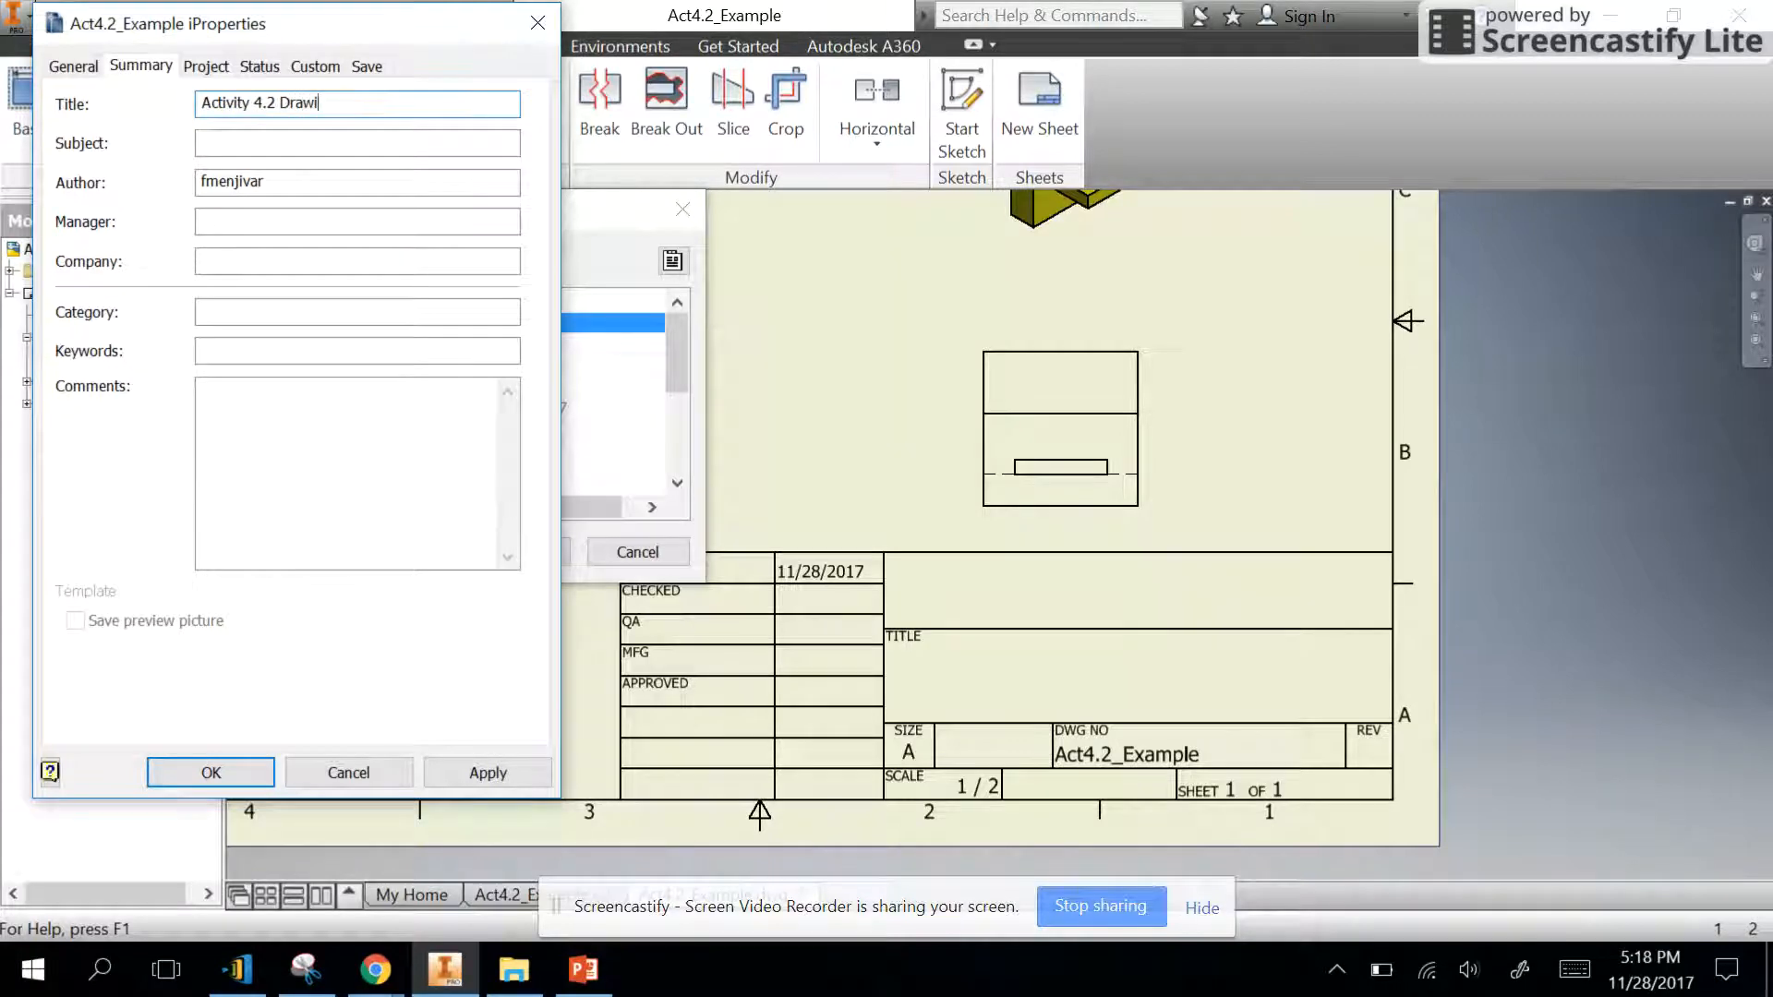
type("ng Creation")
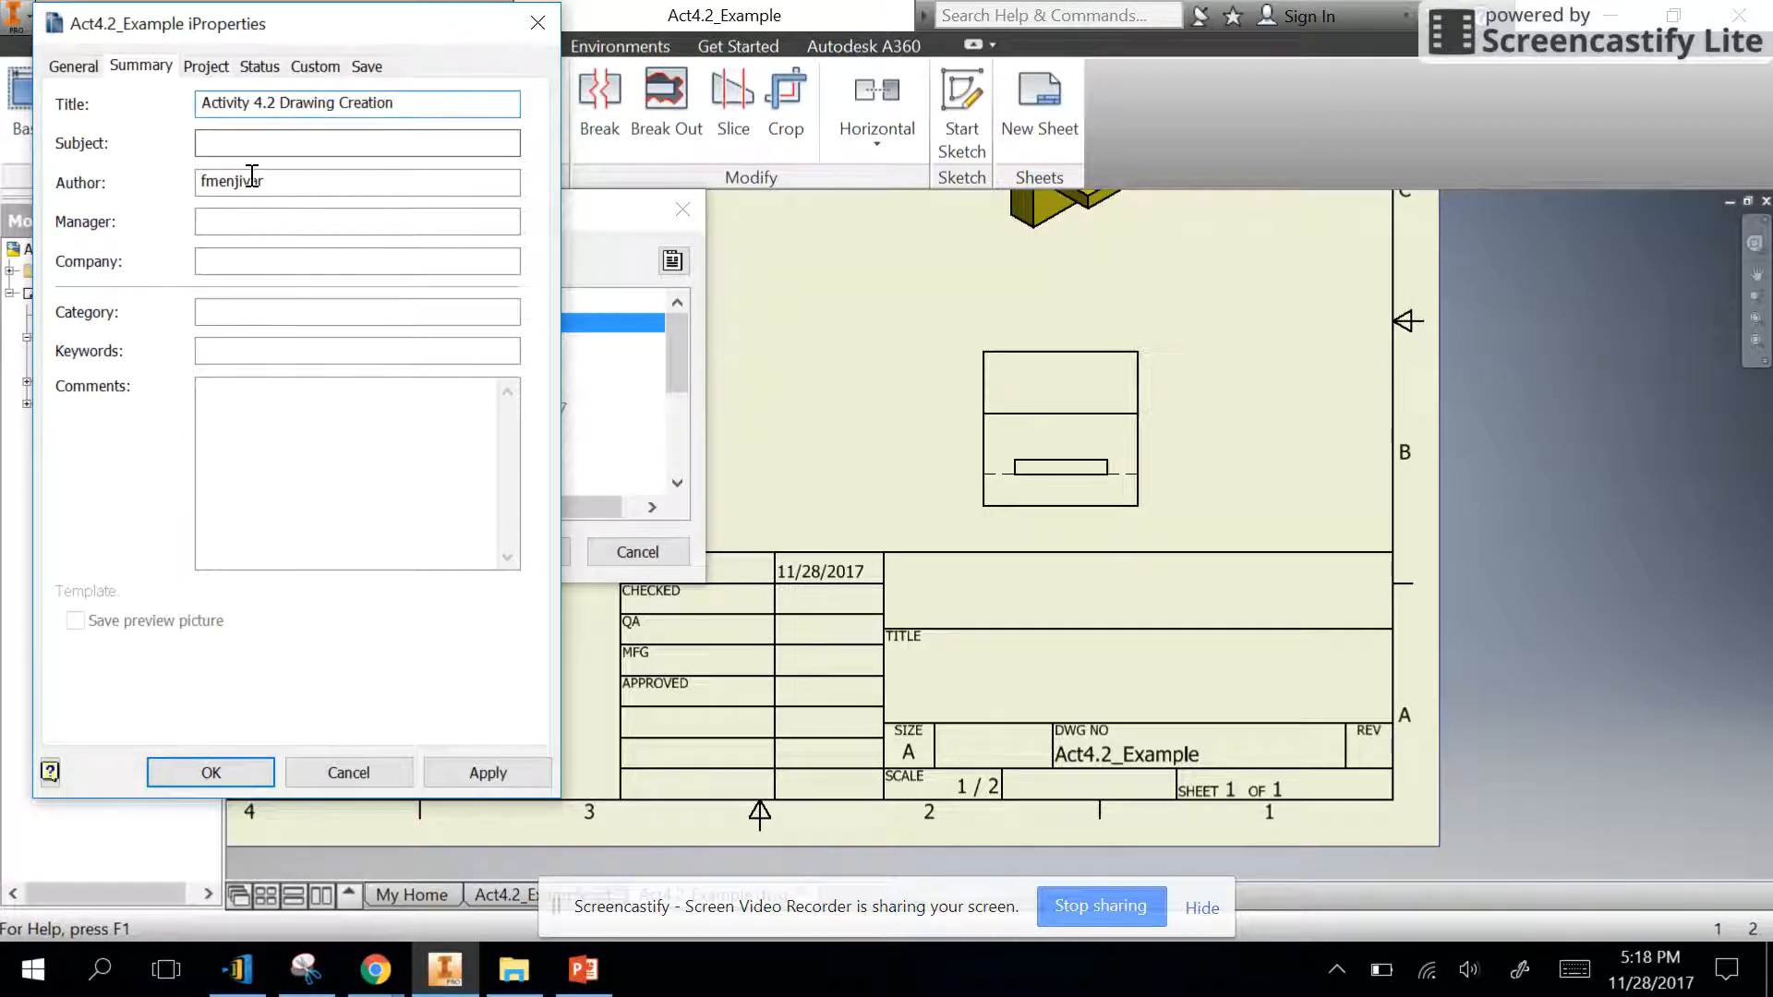
- Enter the drafter's name as both Author and Designer in the iProperties, and apply the properties to the title block
left_click_drag(291, 183, 30, 190)
type("Mr. M")
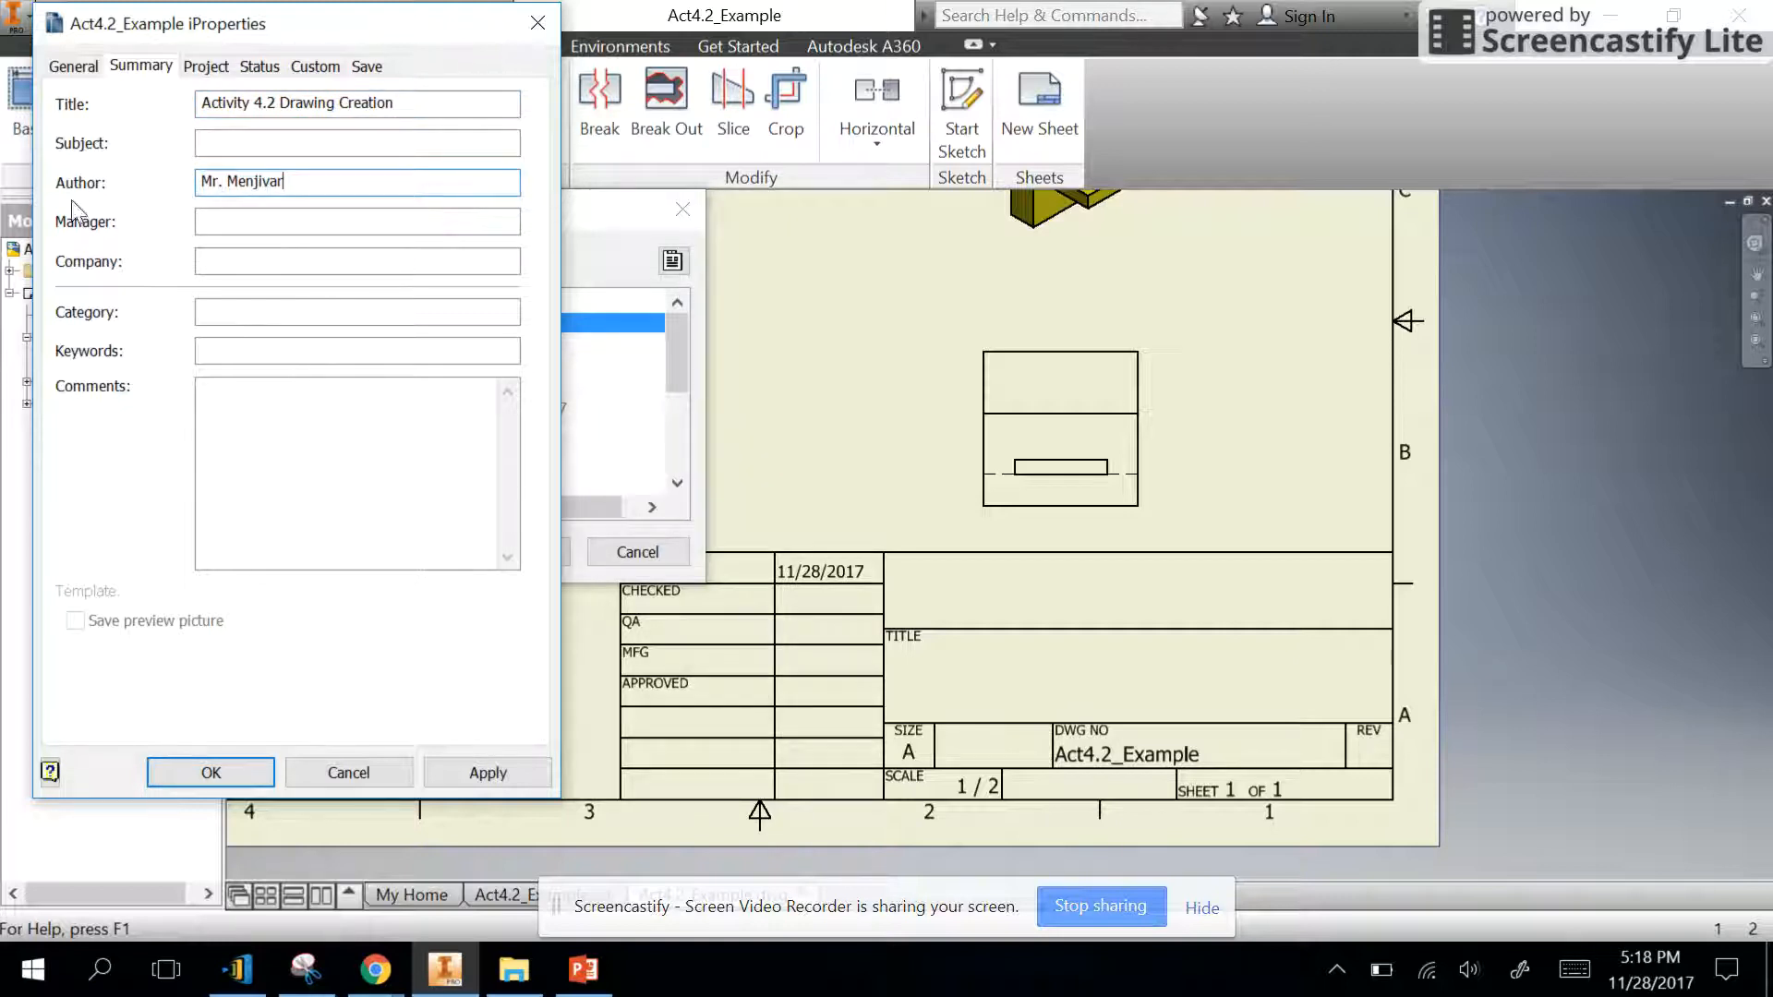
left_click_drag(301, 181, 205, 183)
key("ctrl+c")
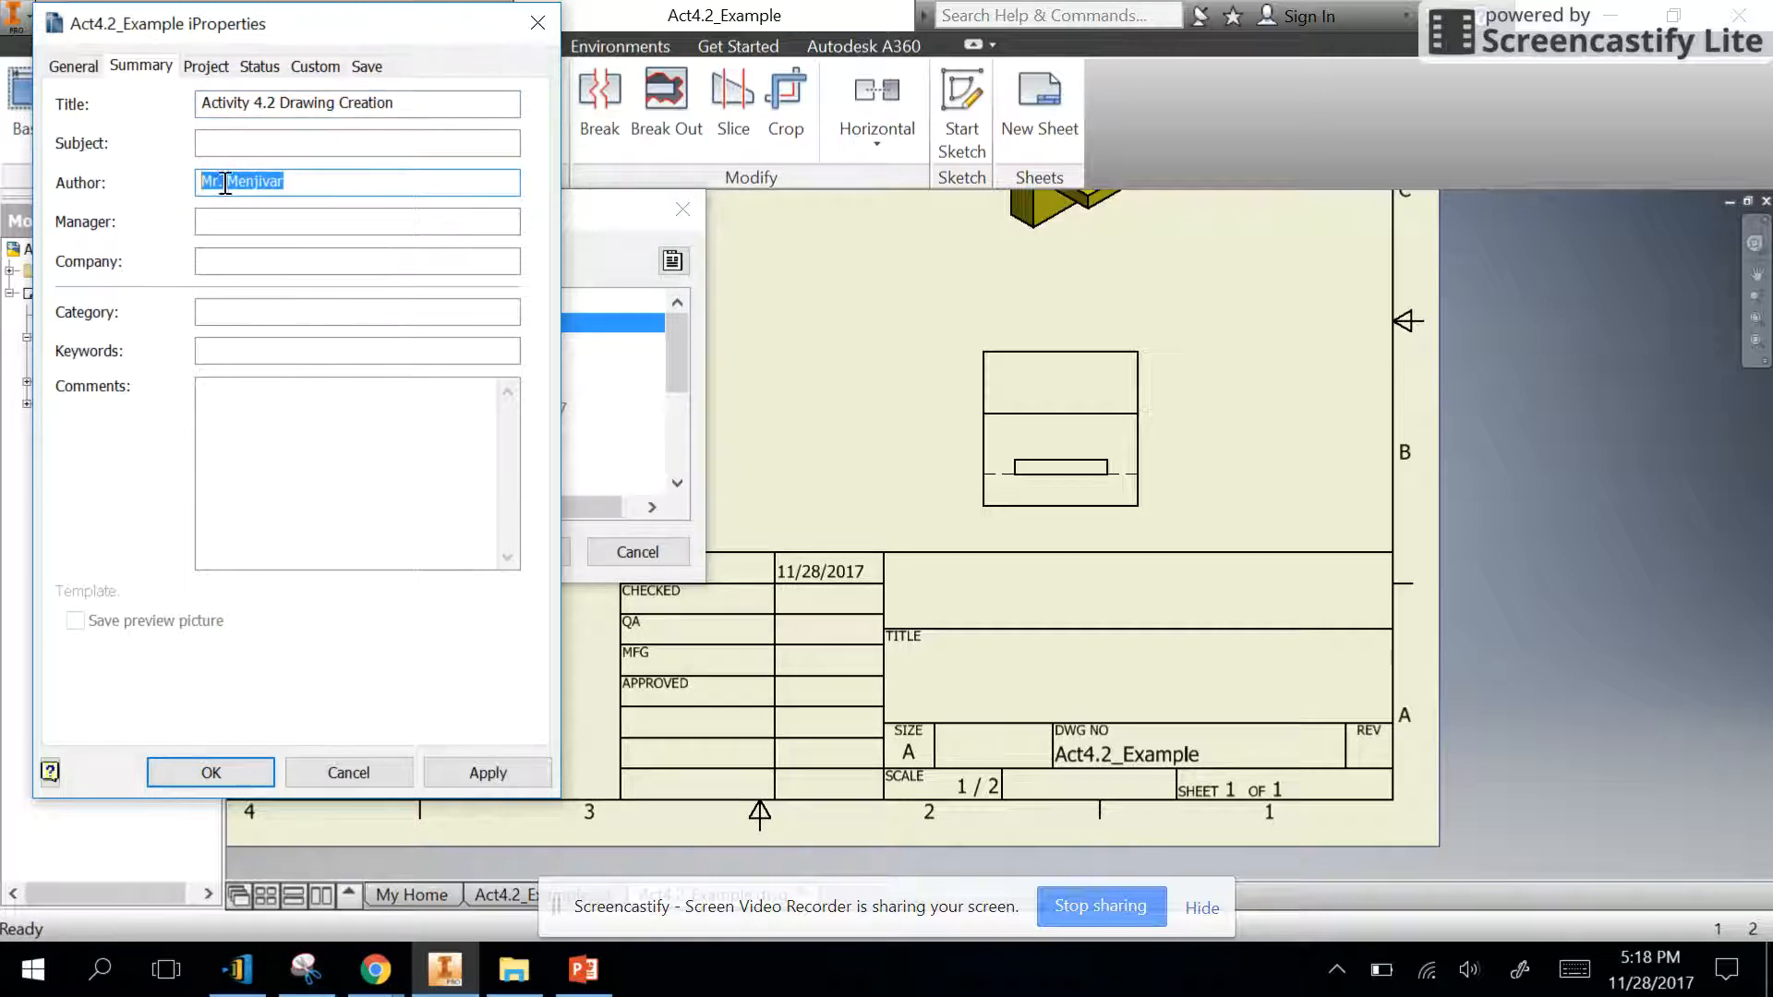
left_click(207, 66)
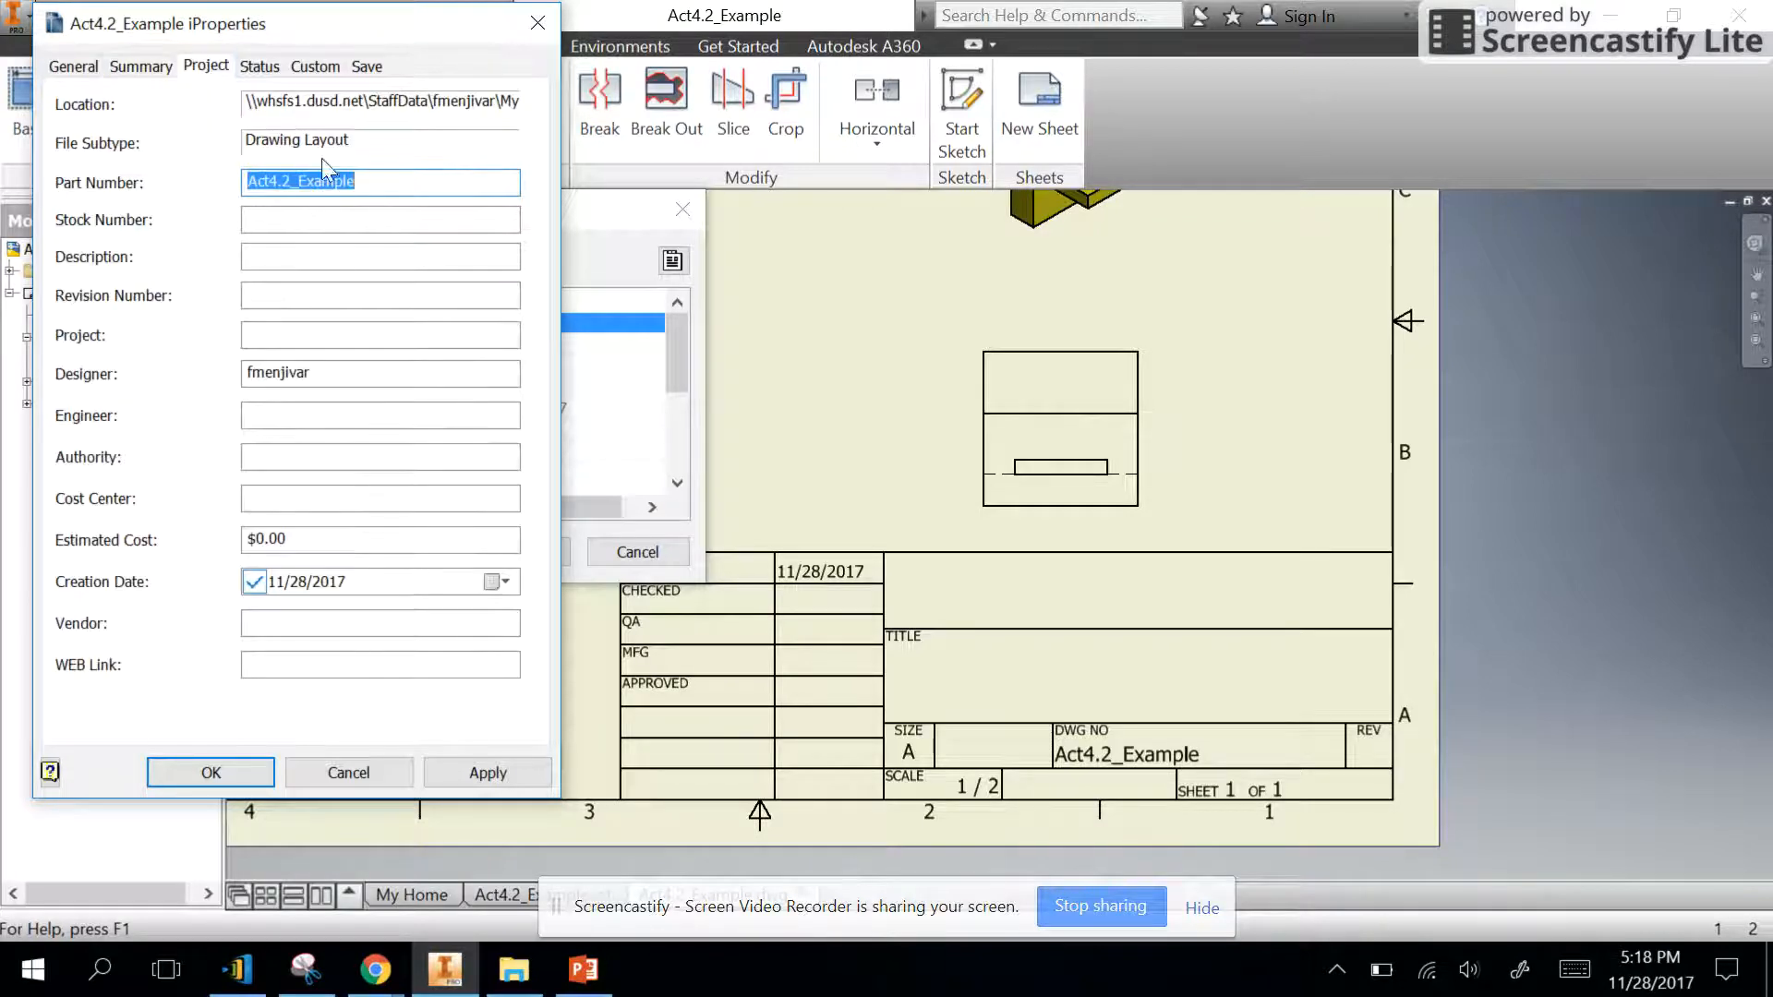
double_click(349, 372)
key("ctrl+v")
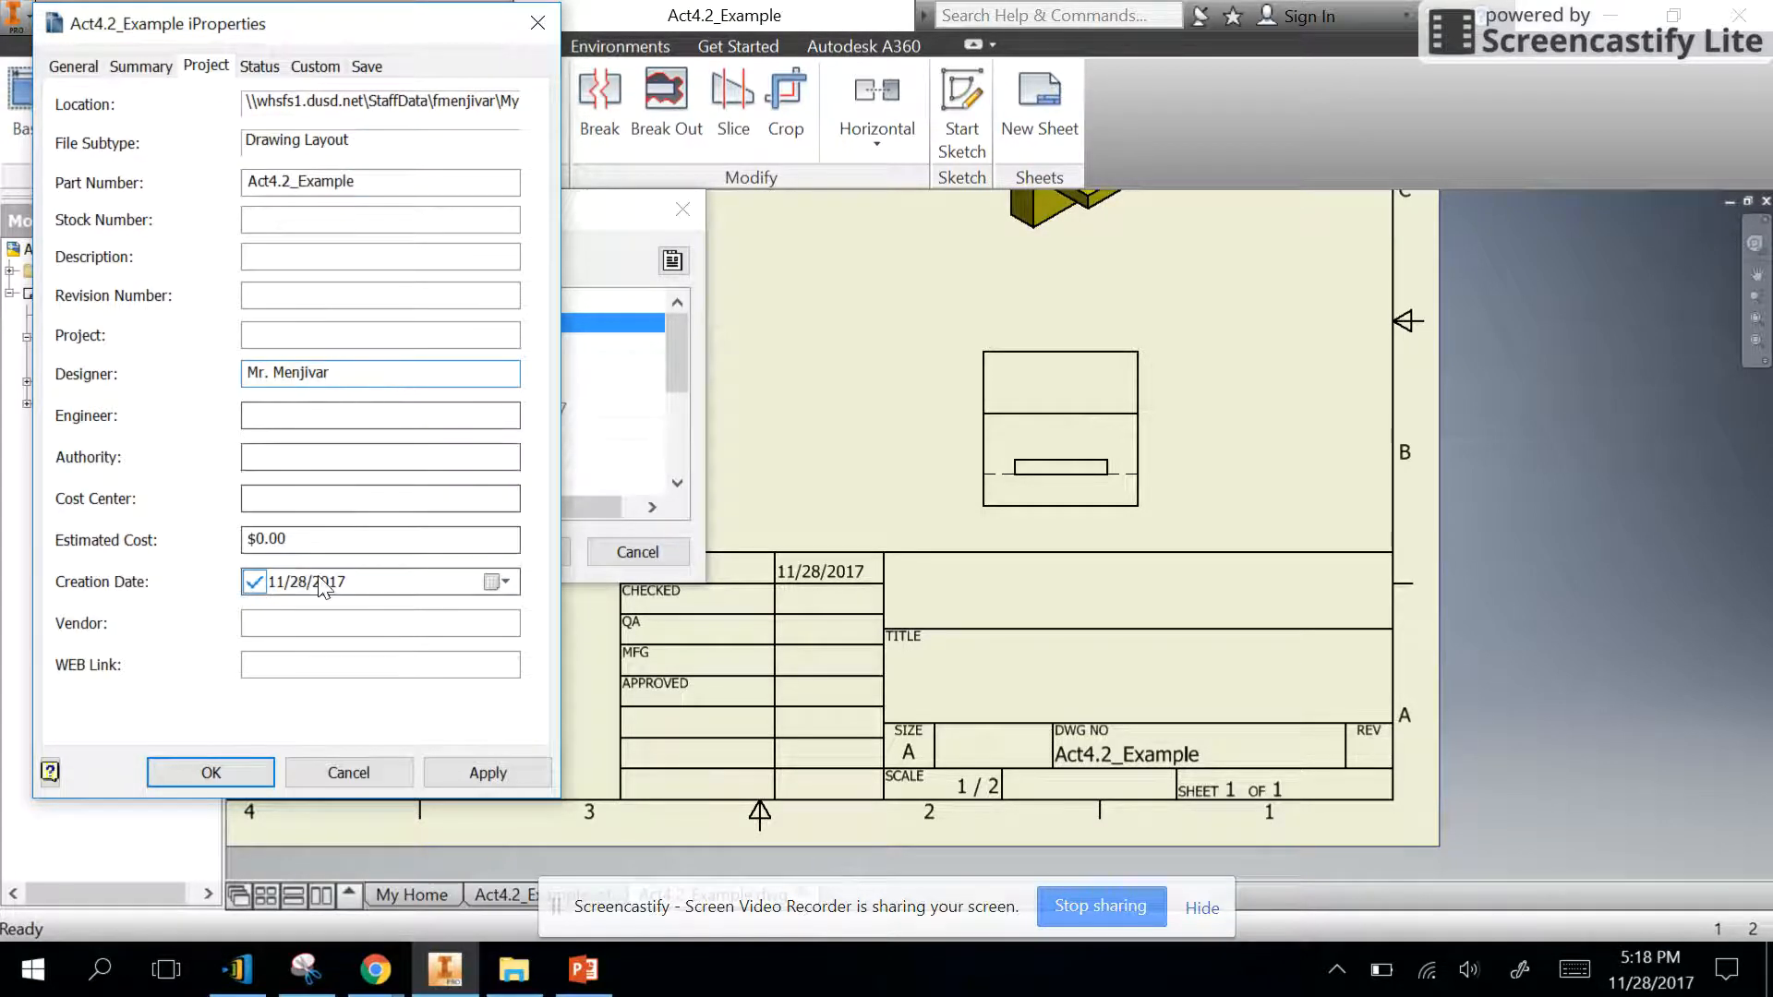
left_click(498, 772)
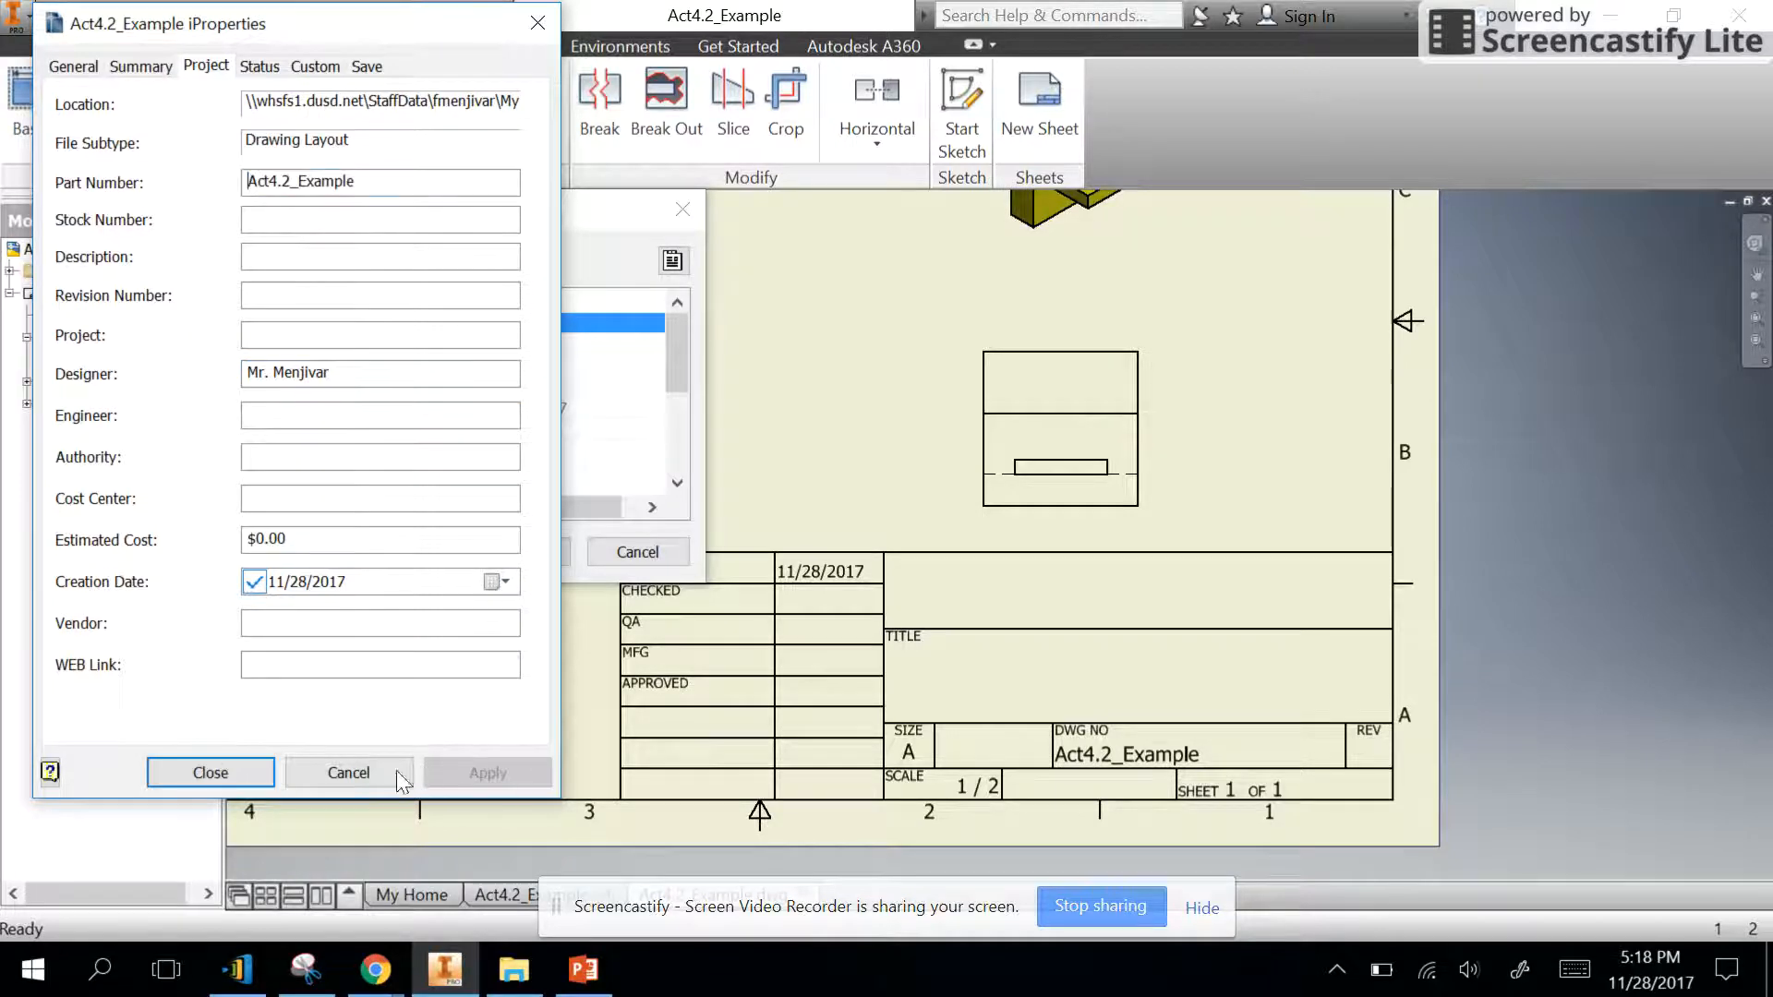
left_click(210, 774)
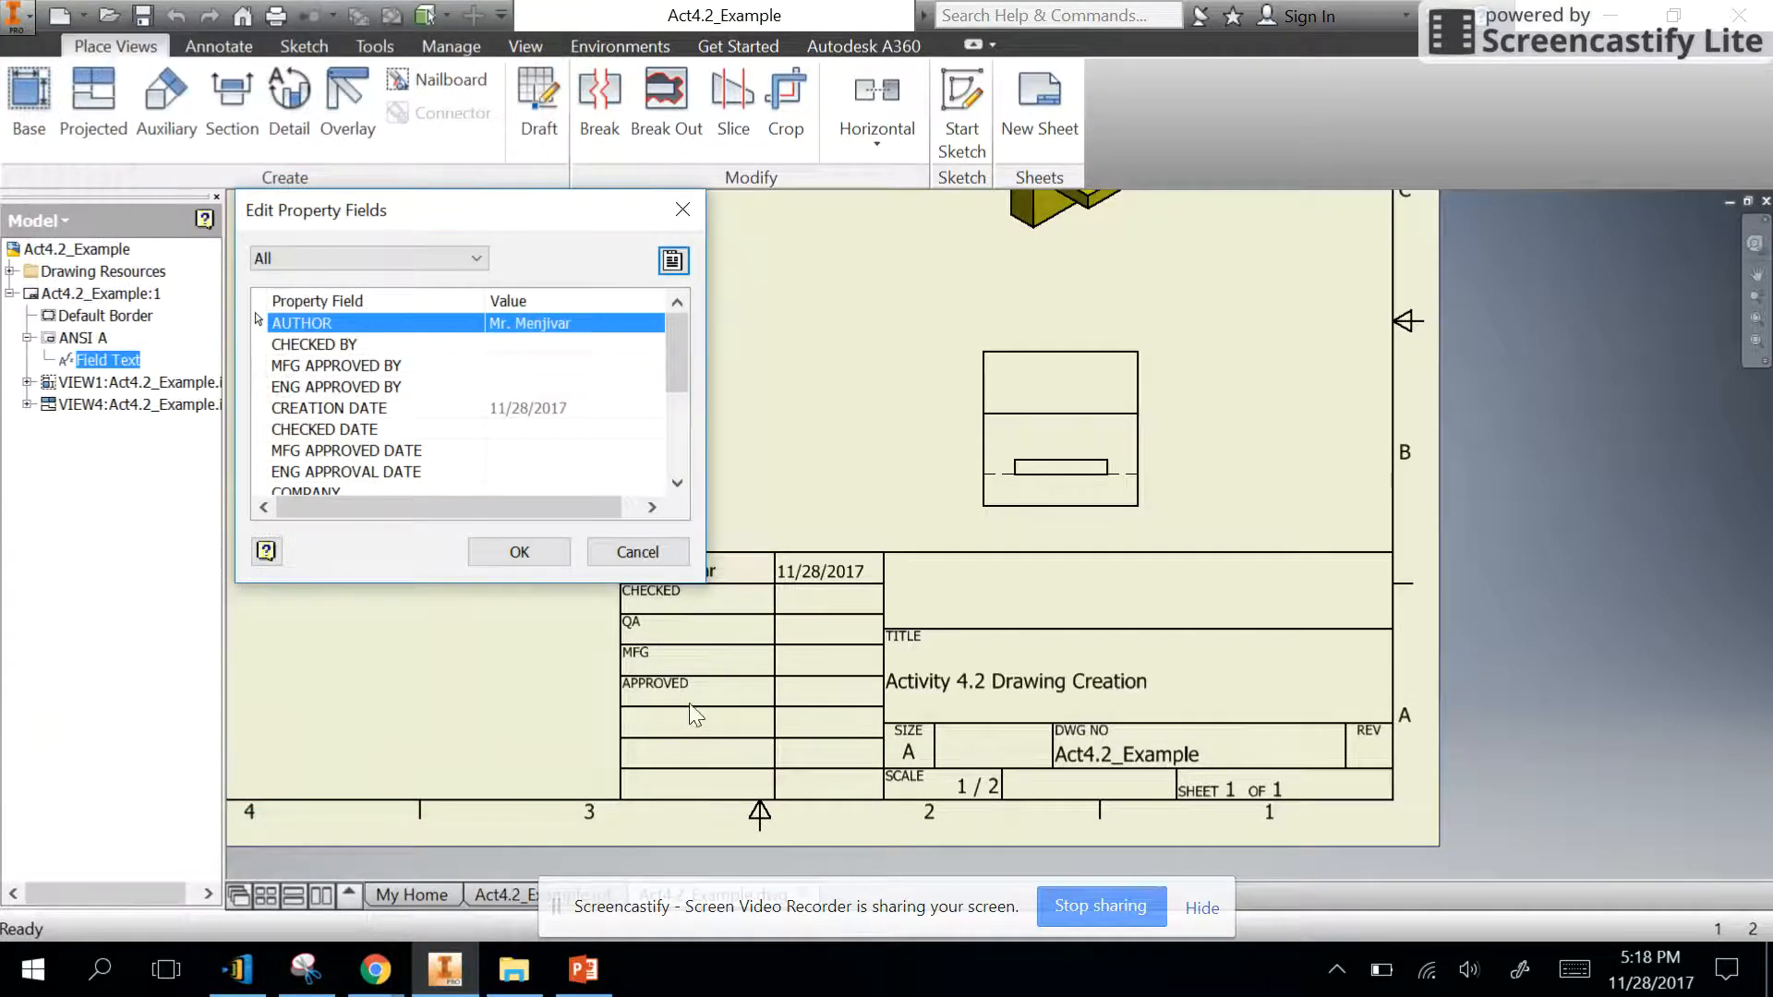
left_click(513, 554)
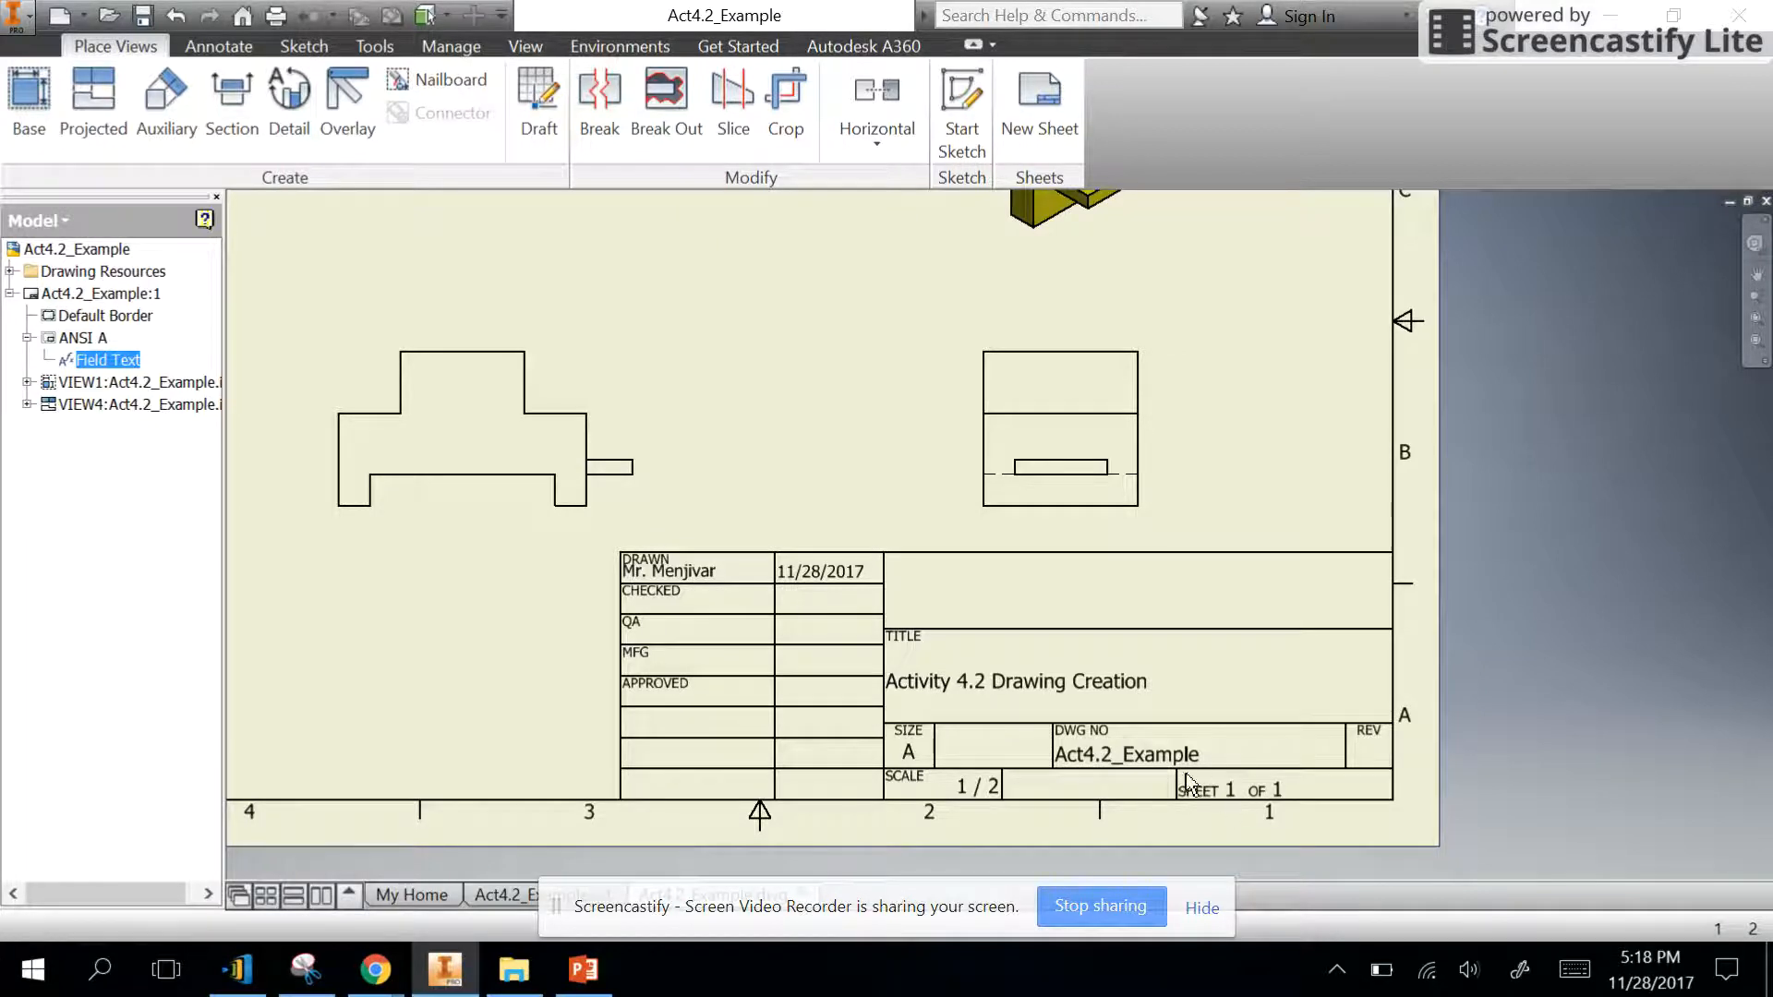
- Dimension the front view's overall length from its left edge to the end of the protruding tab, placing the dimension above the view
scroll(1150, 724, "down", 3)
scroll(1134, 696, "up", 2)
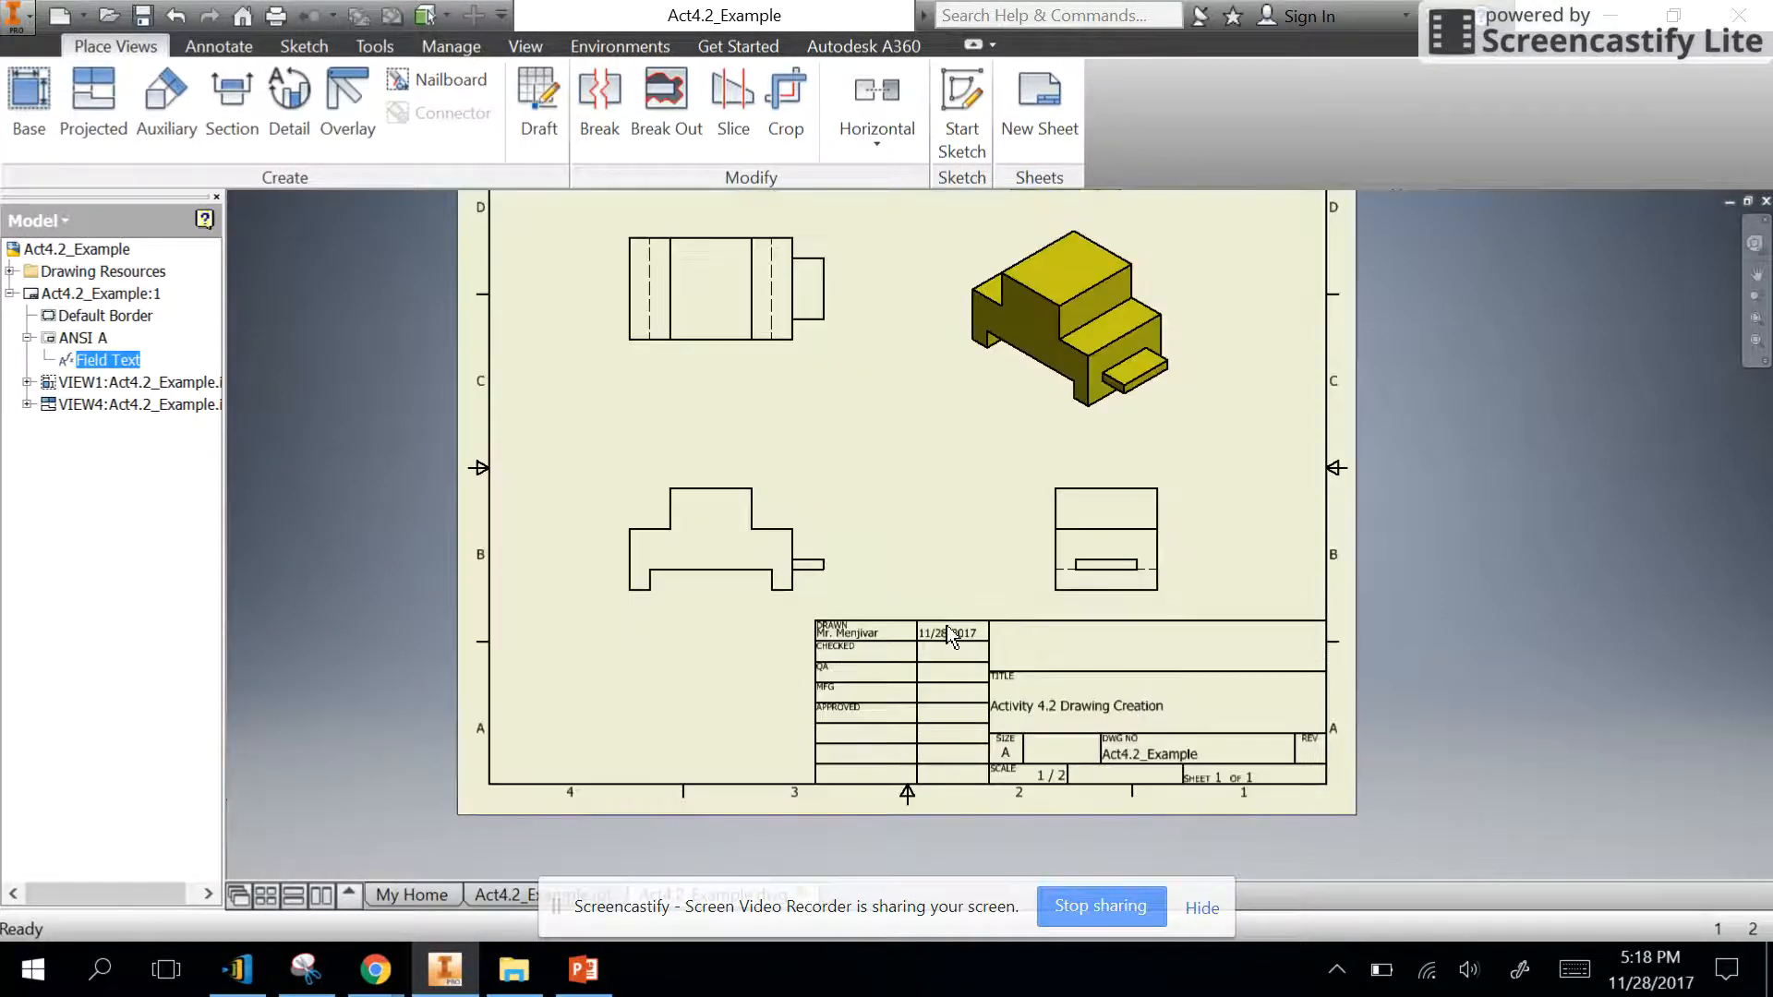
scroll(951, 625, "down", 1)
scroll(951, 628, "up", 2)
left_click(218, 46)
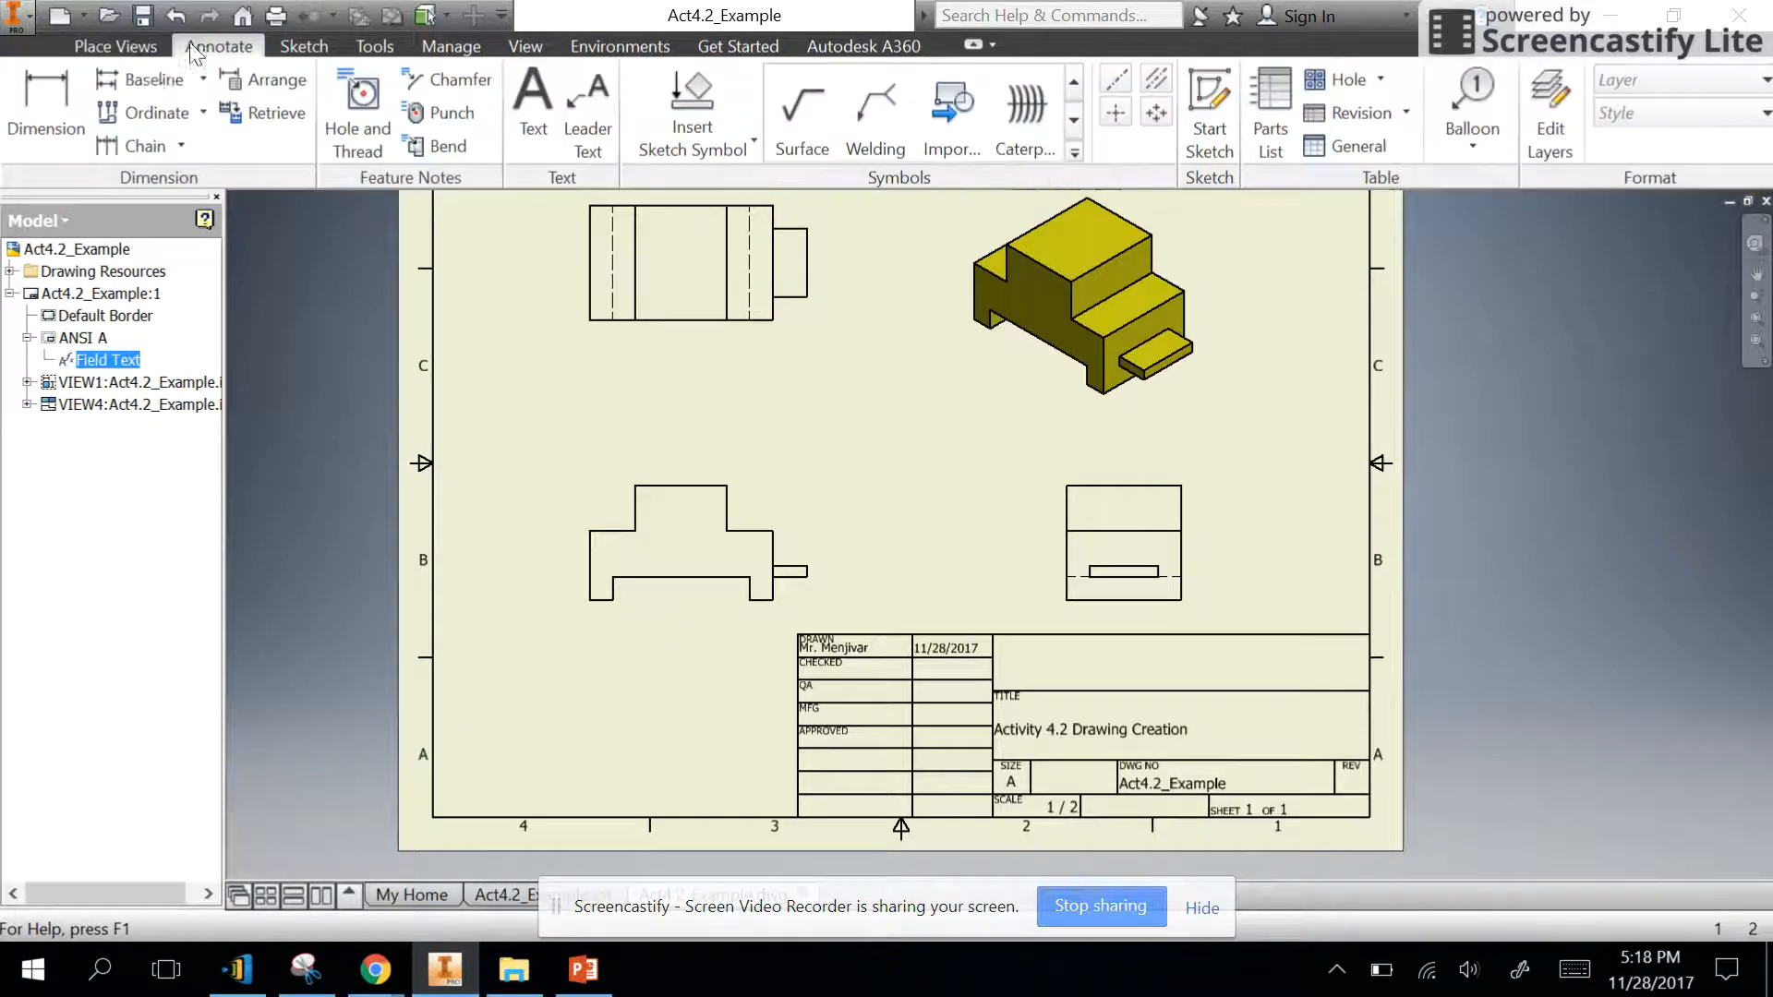
left_click(45, 92)
left_click(591, 568)
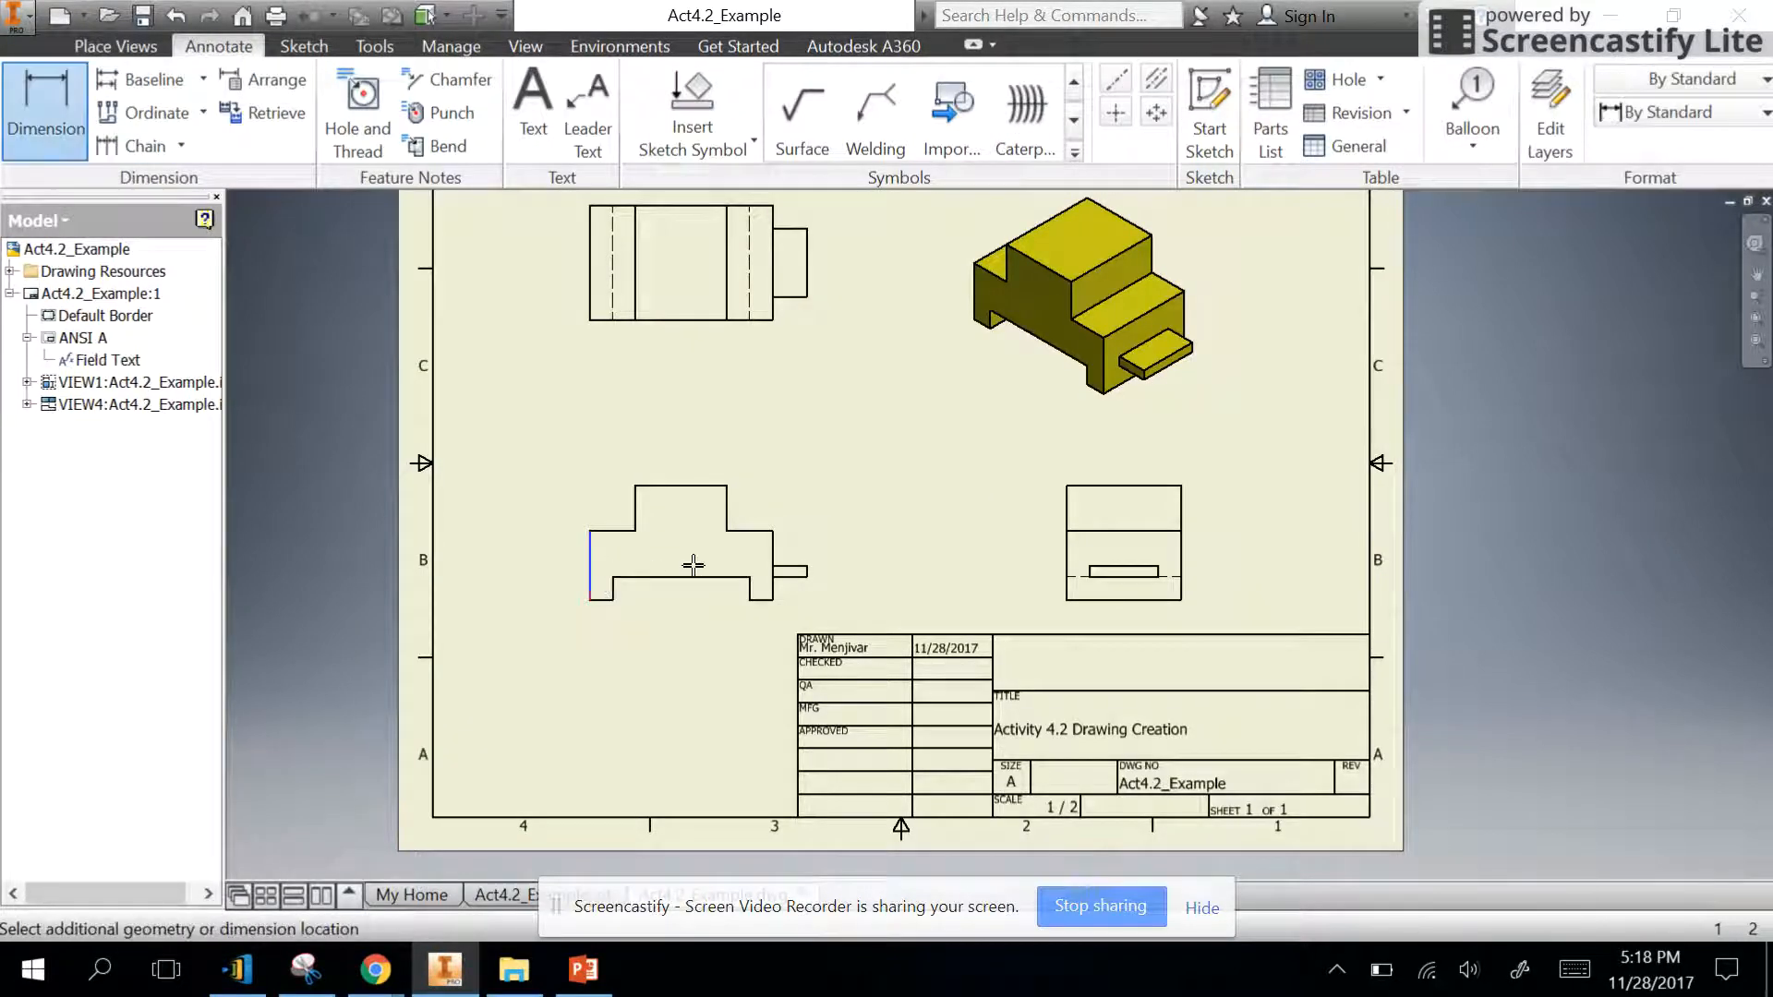
left_click(805, 571)
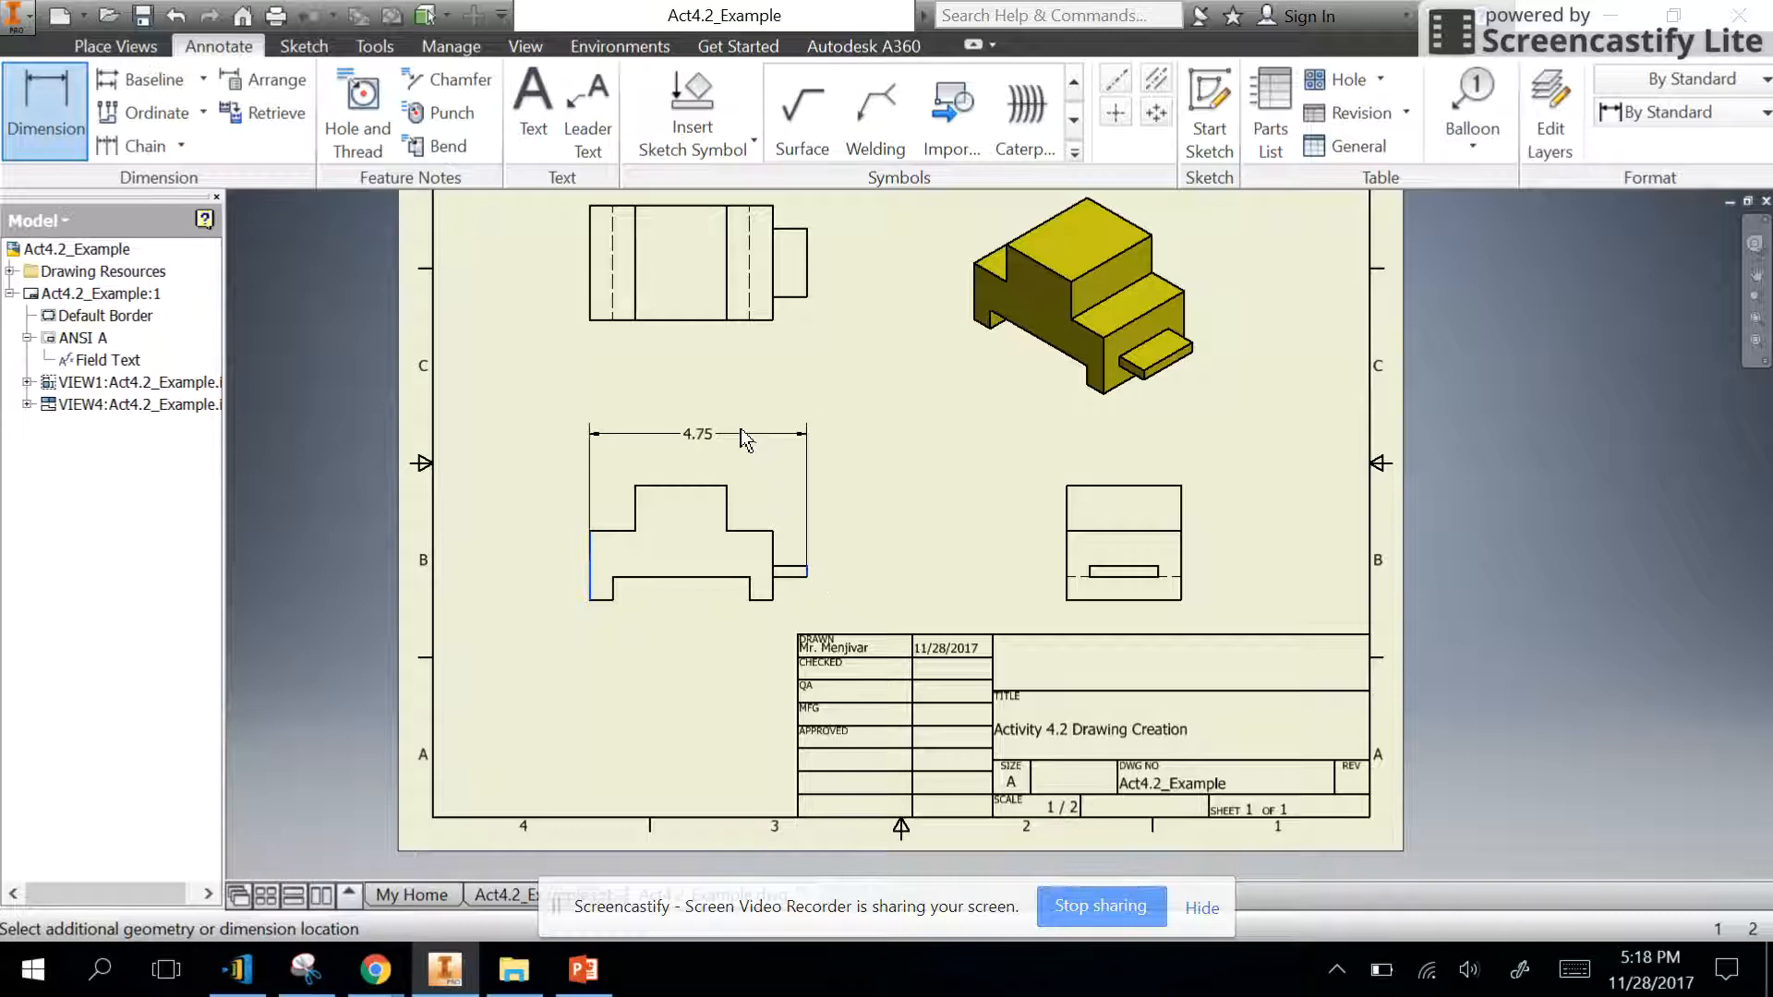
left_click(743, 418)
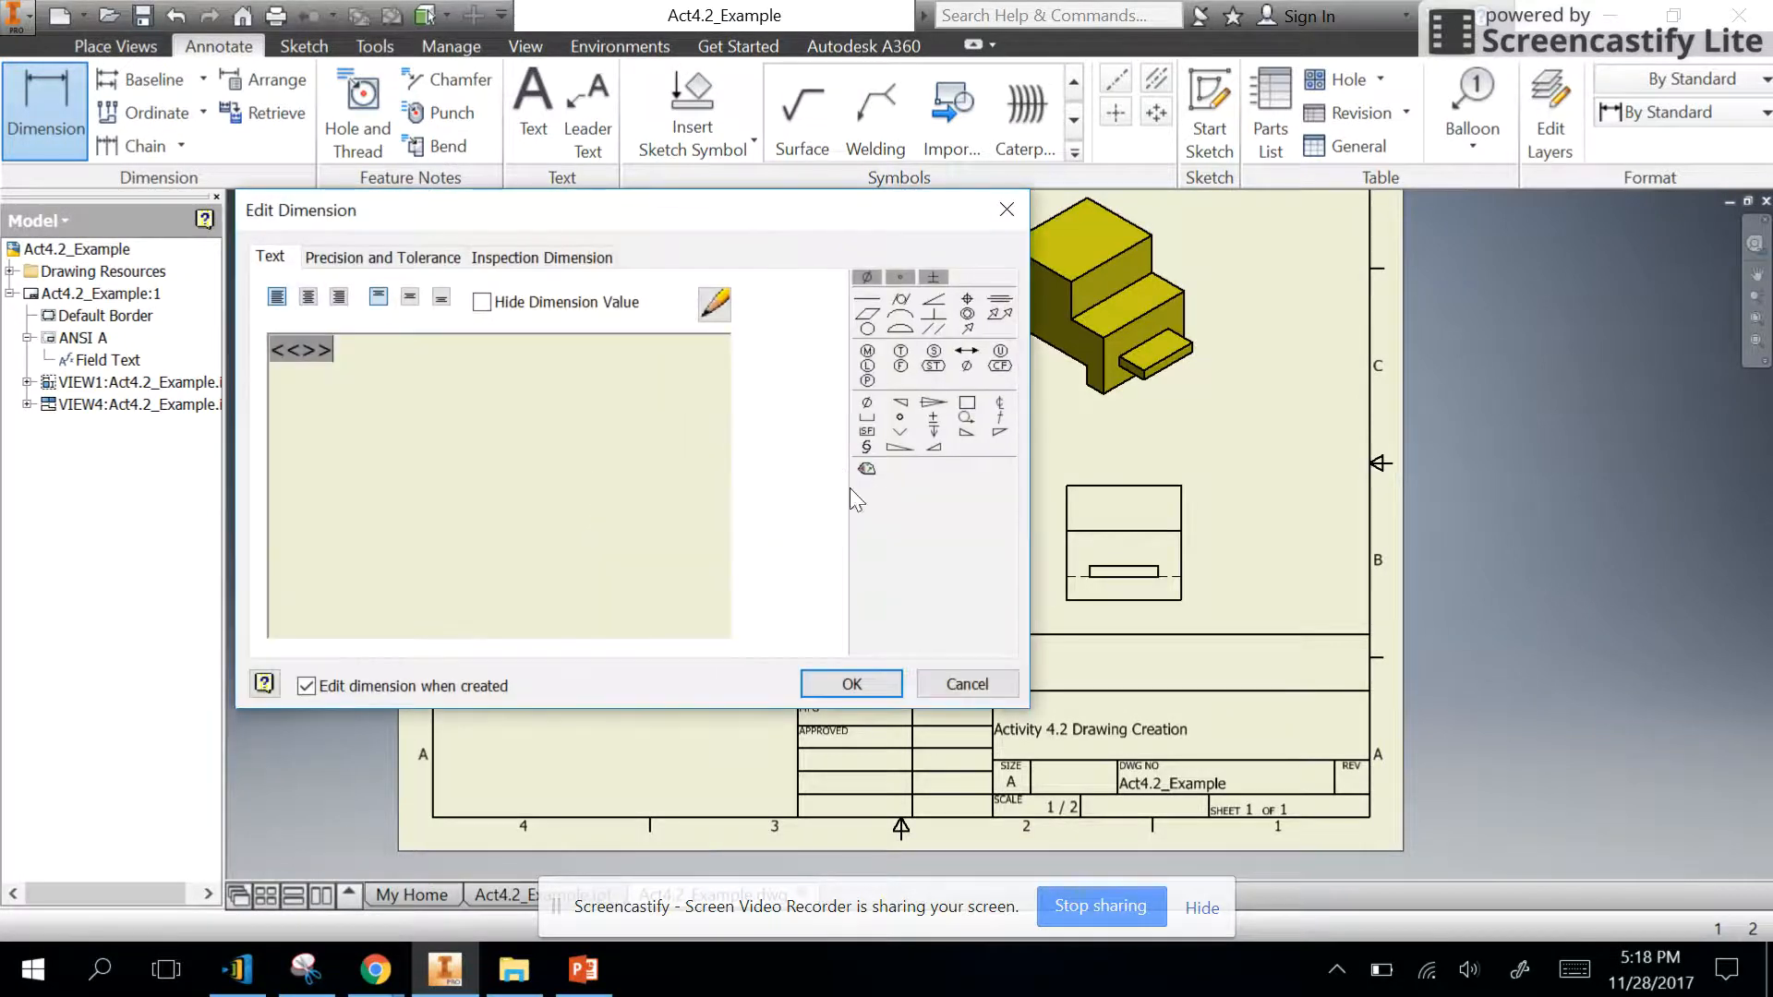
left_click(825, 680)
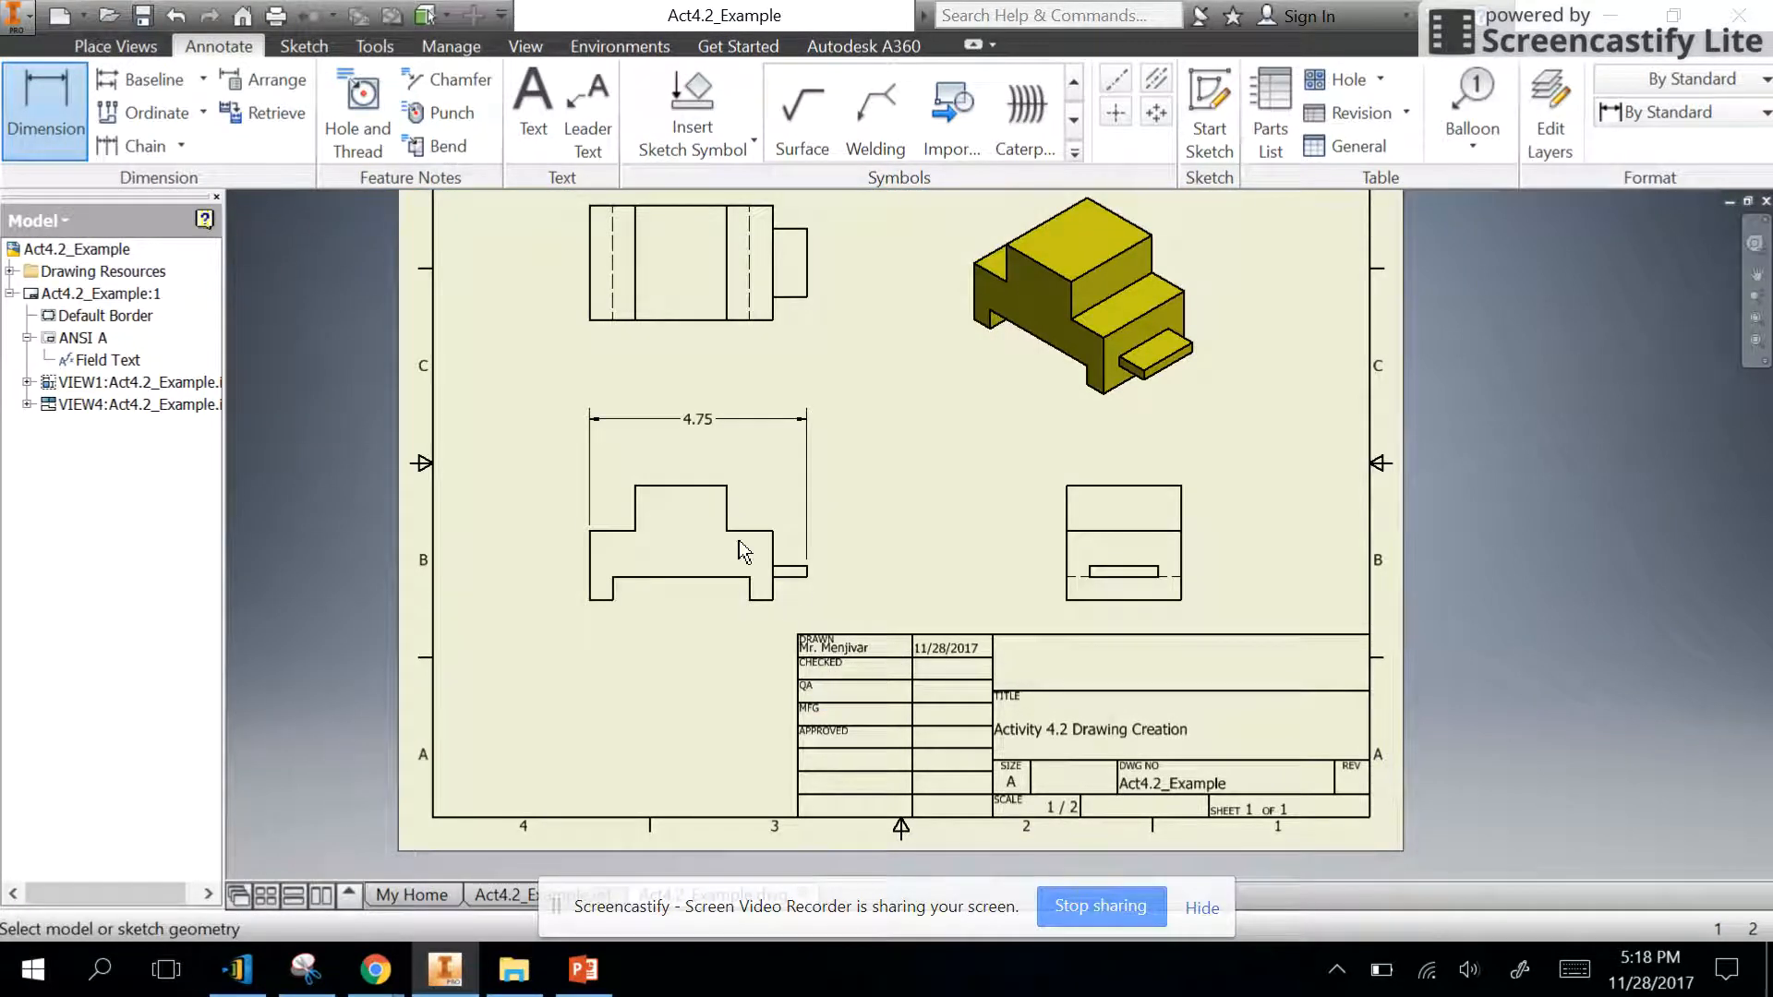
- Dimension the width of the front view's left step, from the outer left edge to the raised block, below the overall dimension
left_click(592, 557)
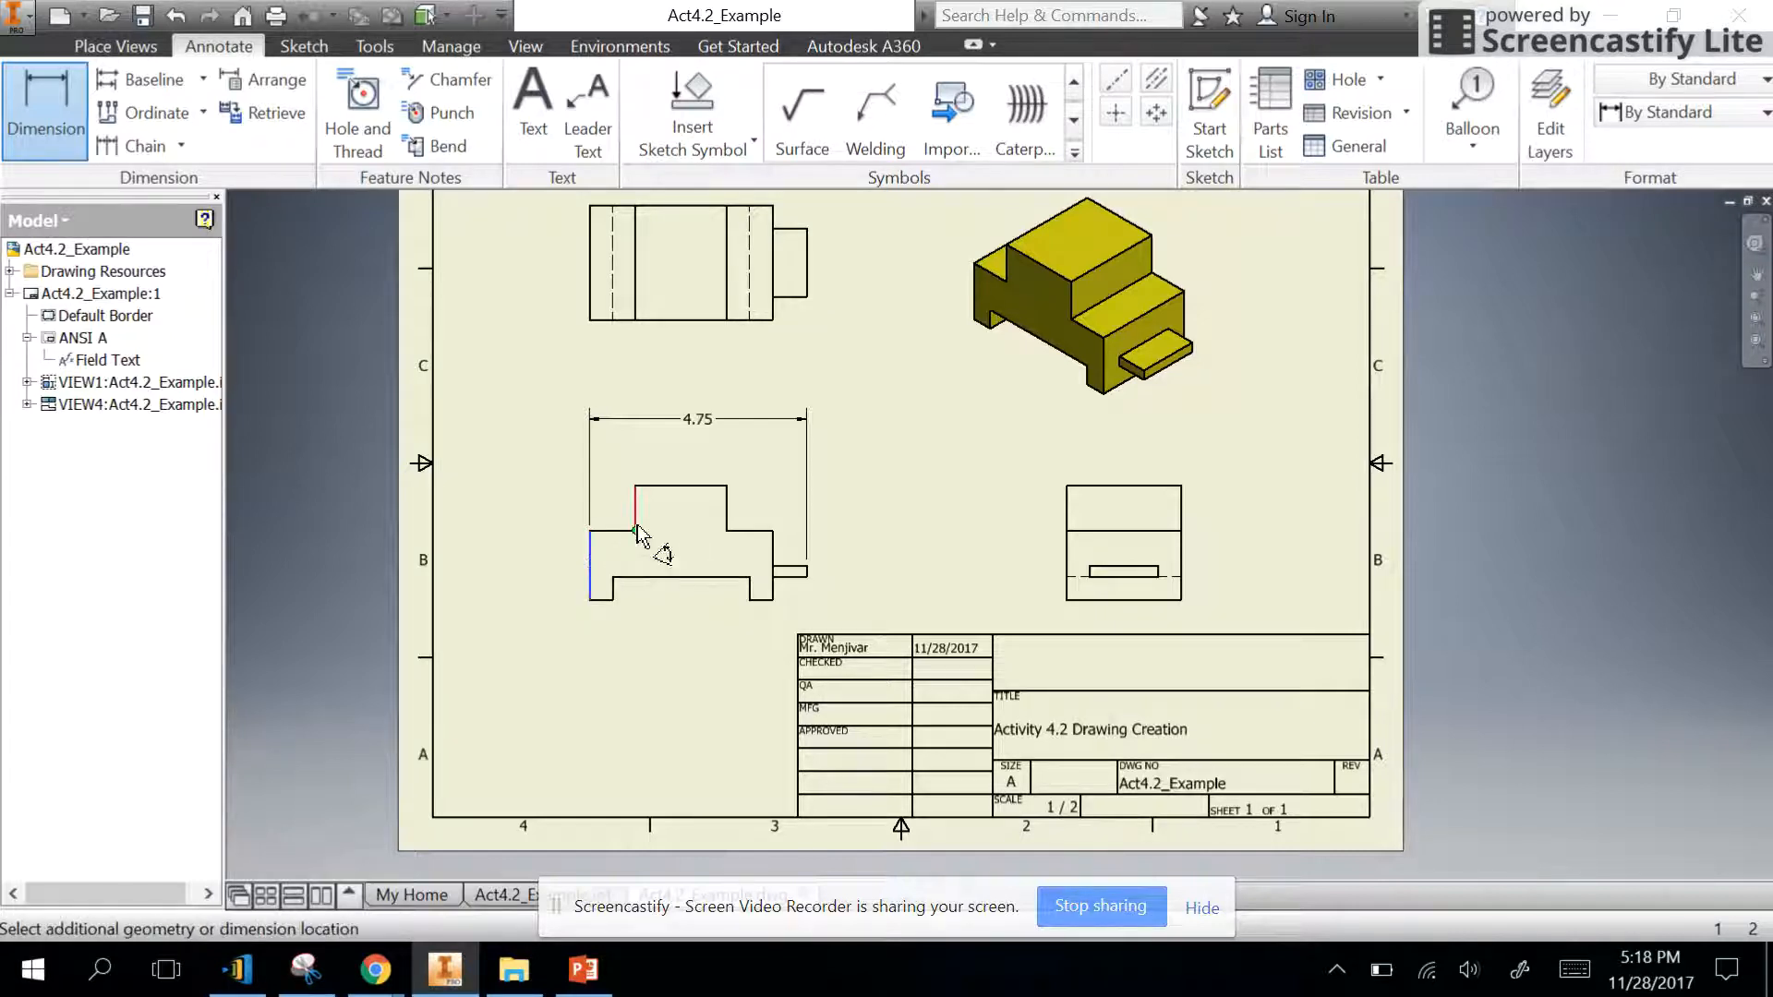
left_click(635, 514)
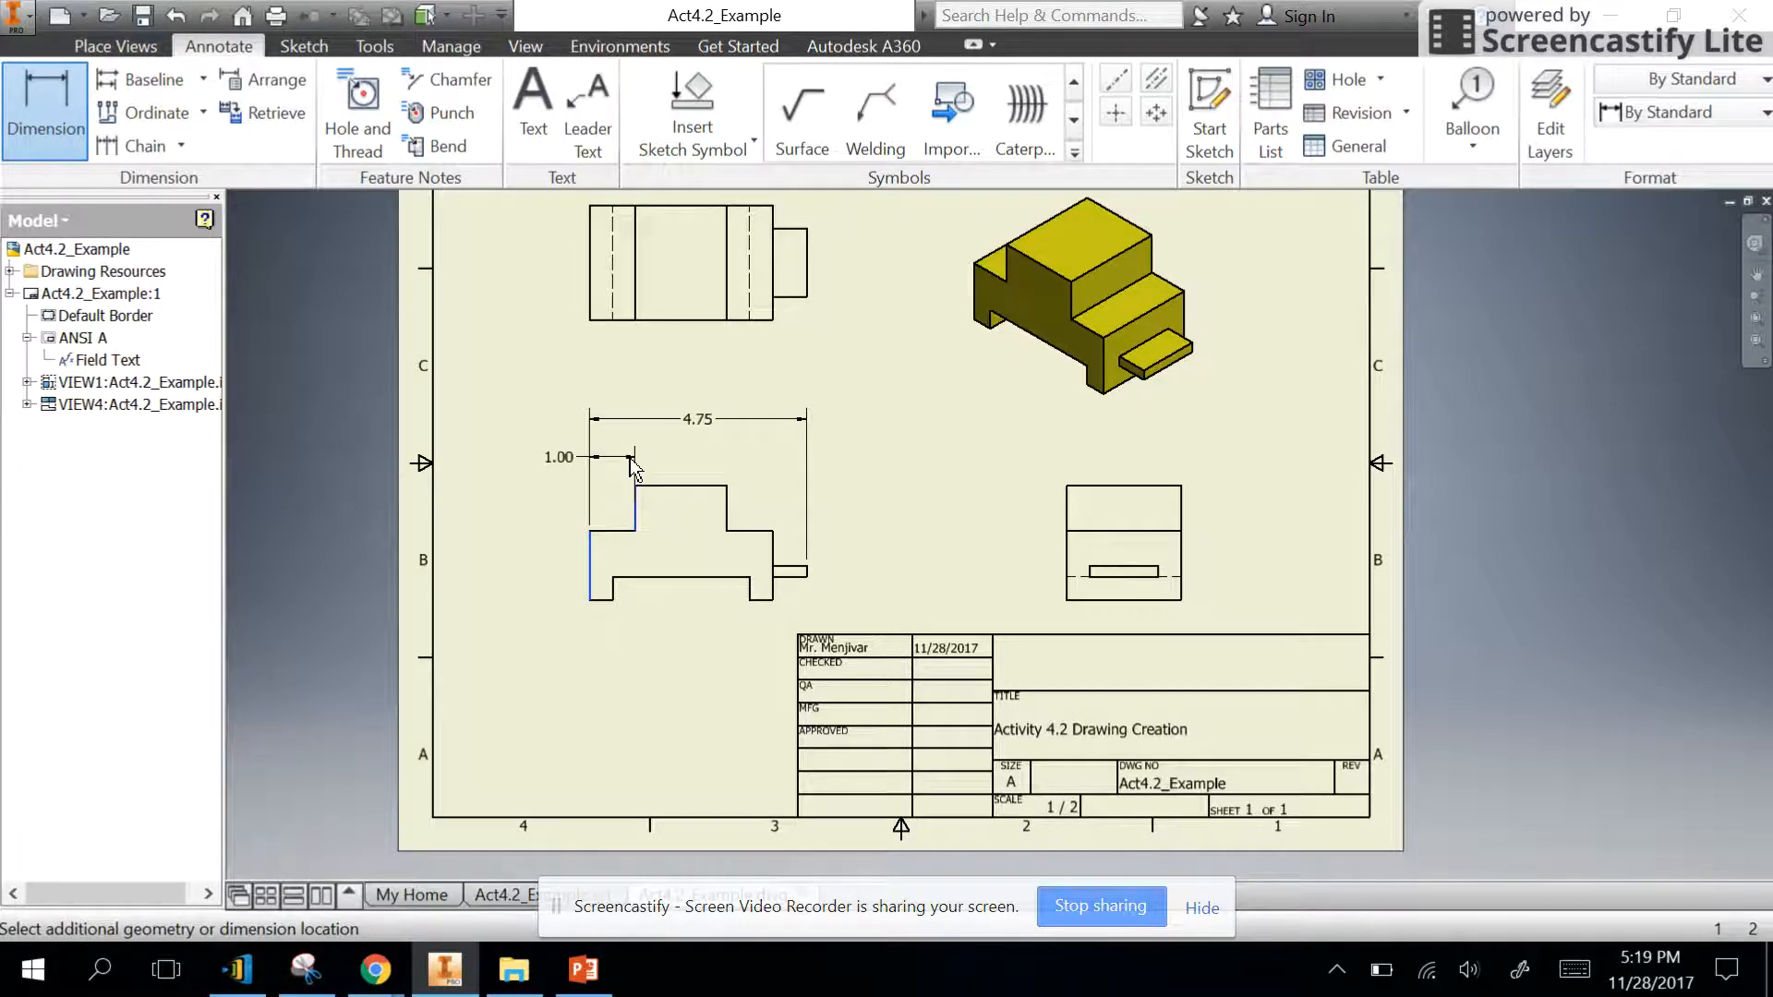
left_click(630, 467)
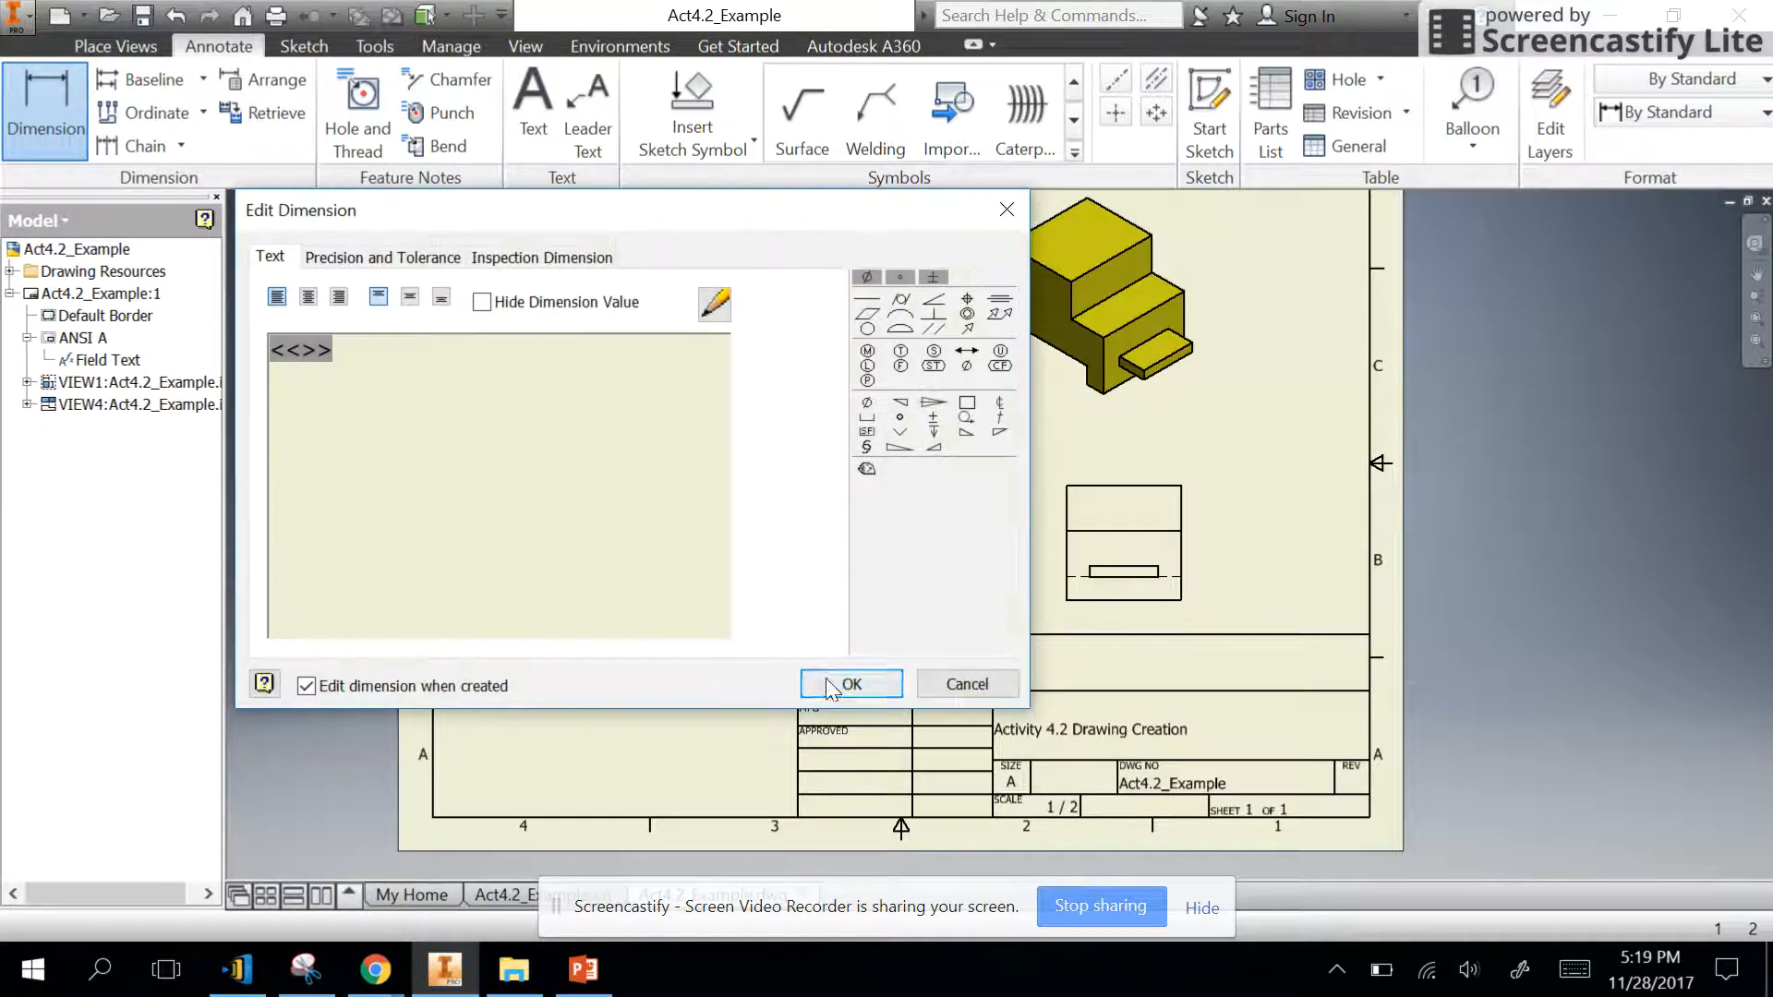
left_click(830, 685)
- Dimension the width of the raised block in the front view, in line with the left step's dimension
left_click(635, 512)
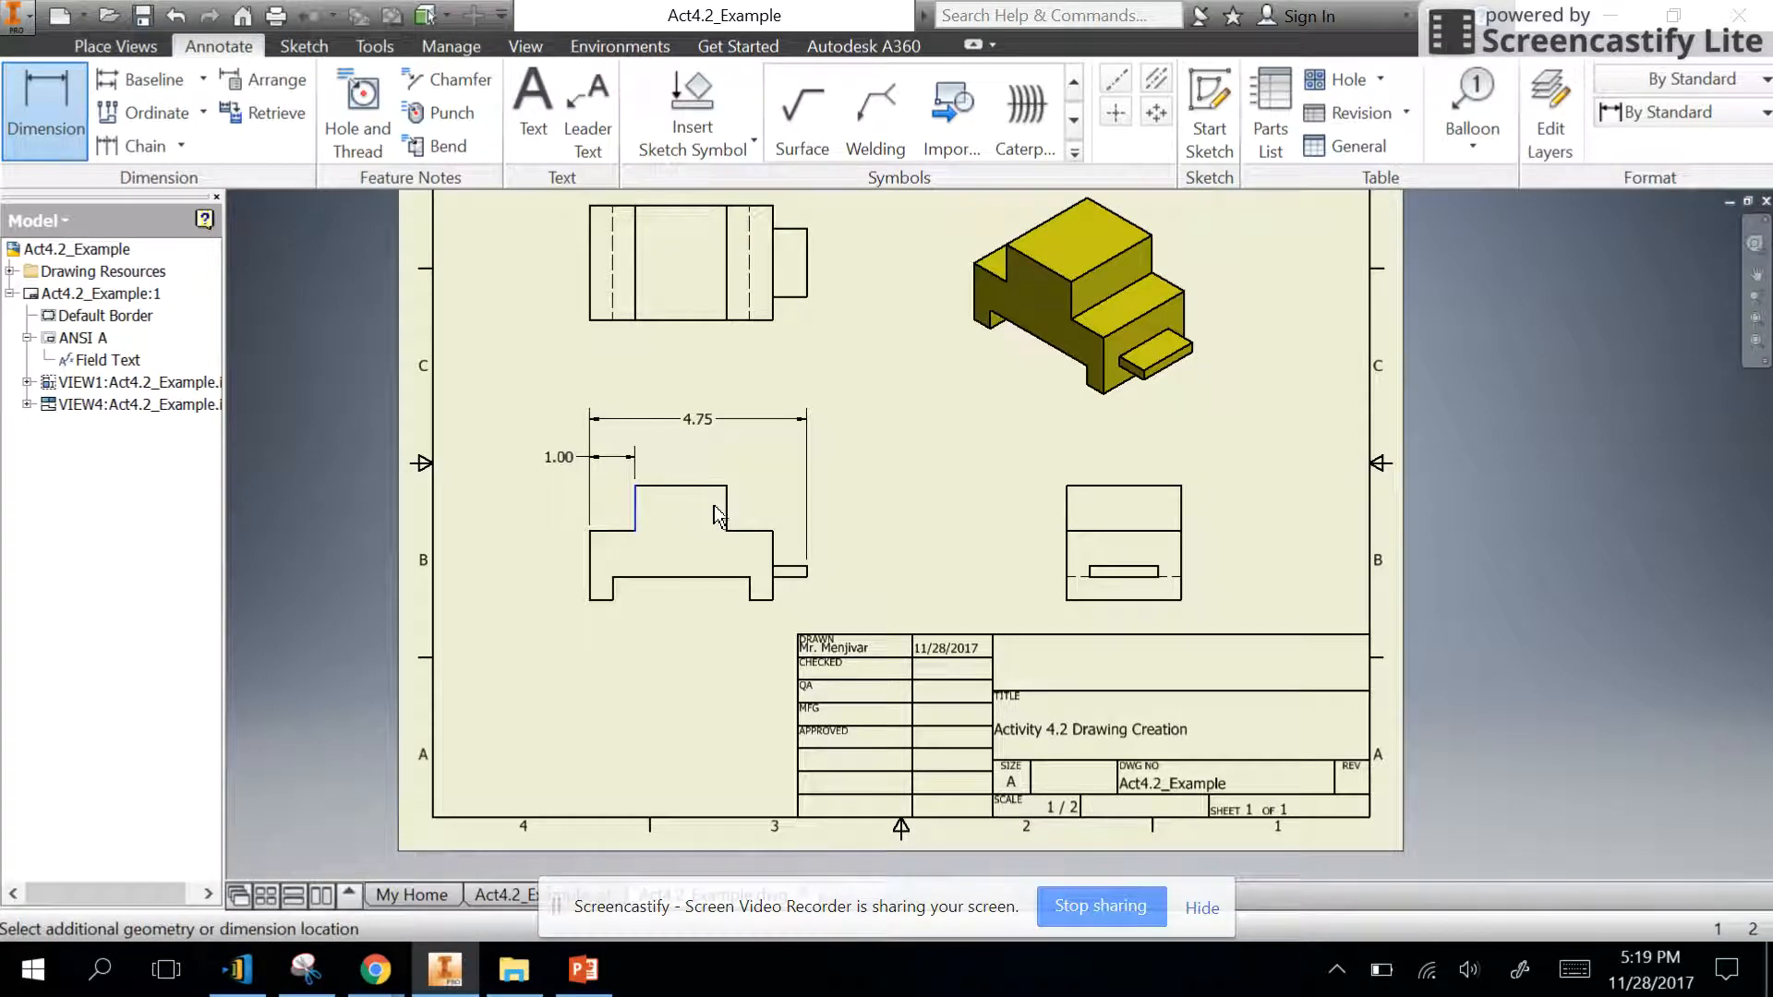
left_click(727, 510)
left_click(707, 468)
left_click(851, 687)
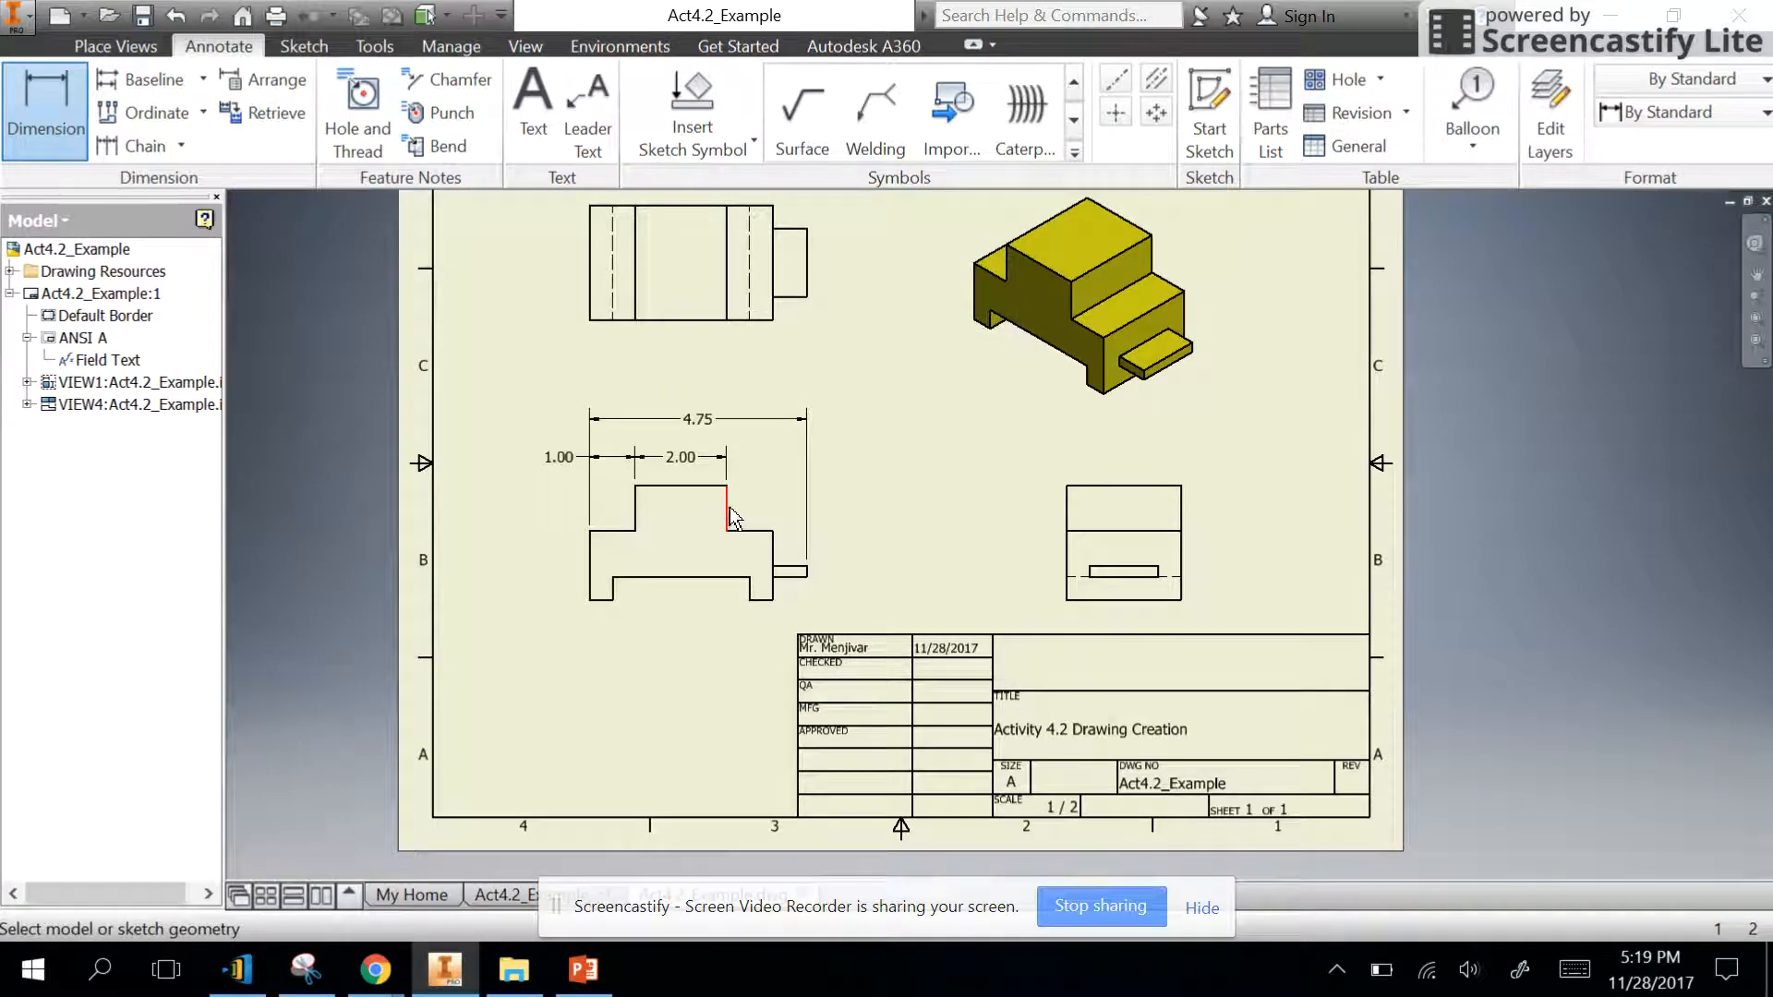
- Dimension the width of the front view's right step and align the dimension with the raised block's, its text outside the extension lines
left_click(728, 513)
left_click(773, 565)
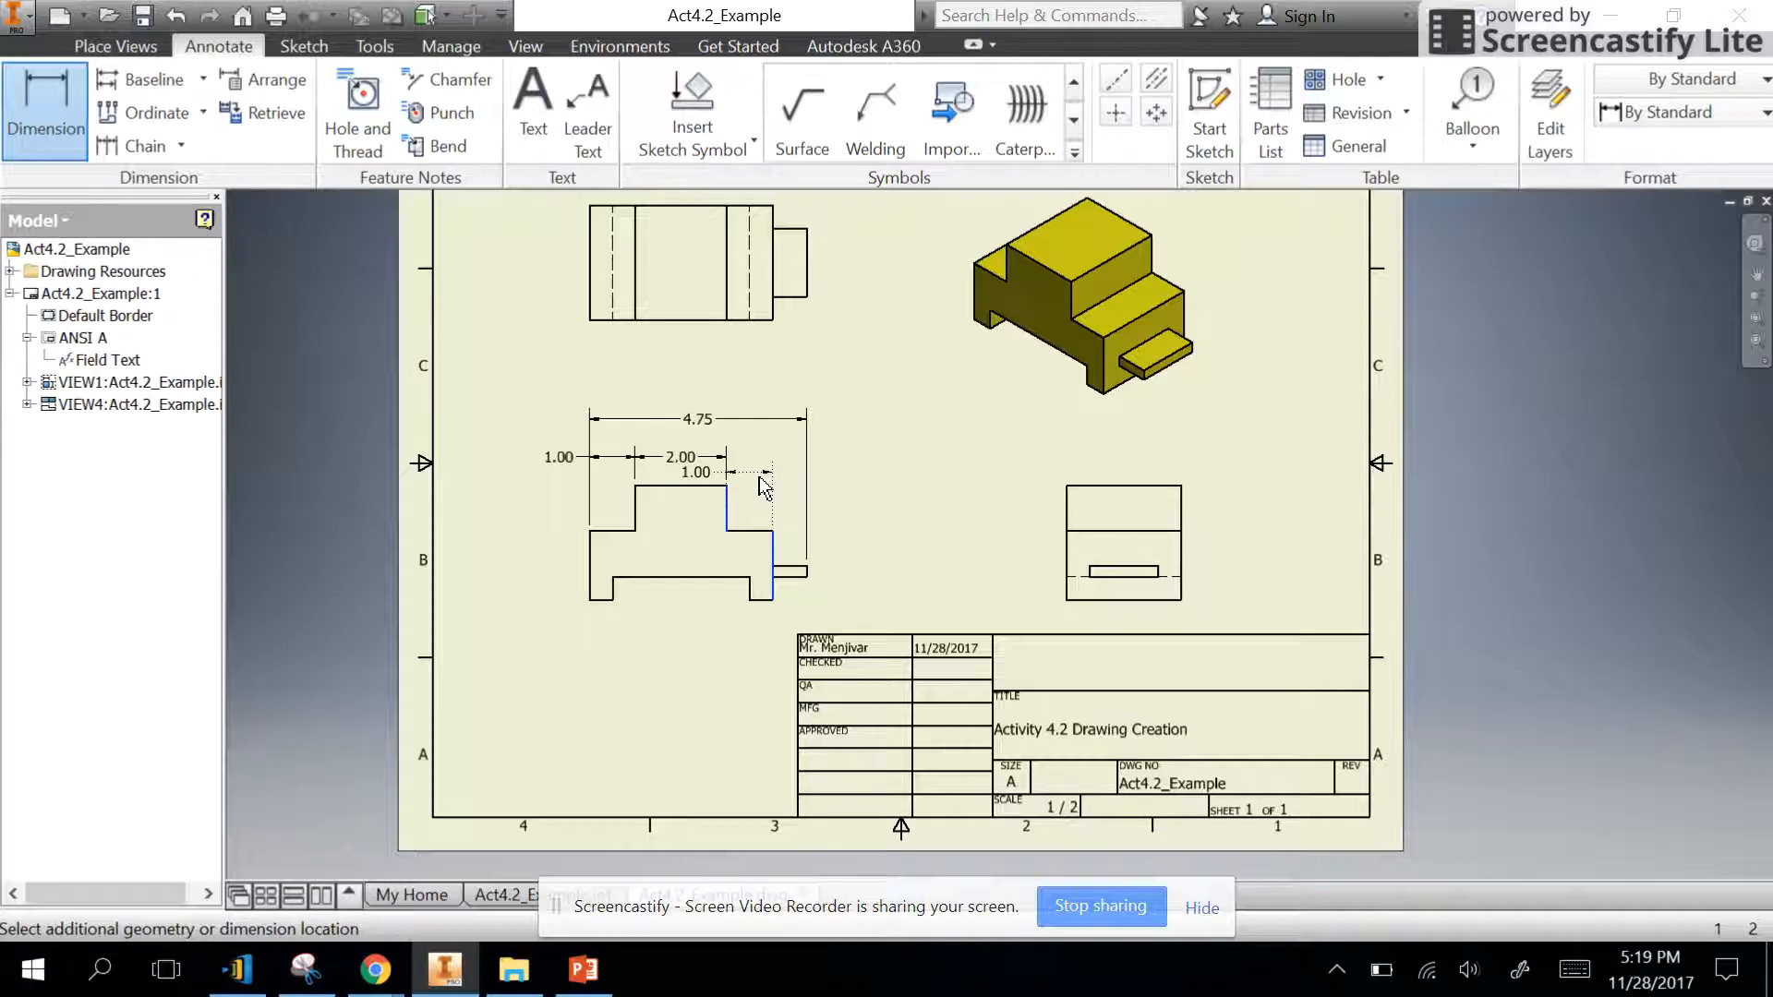
left_click(763, 472)
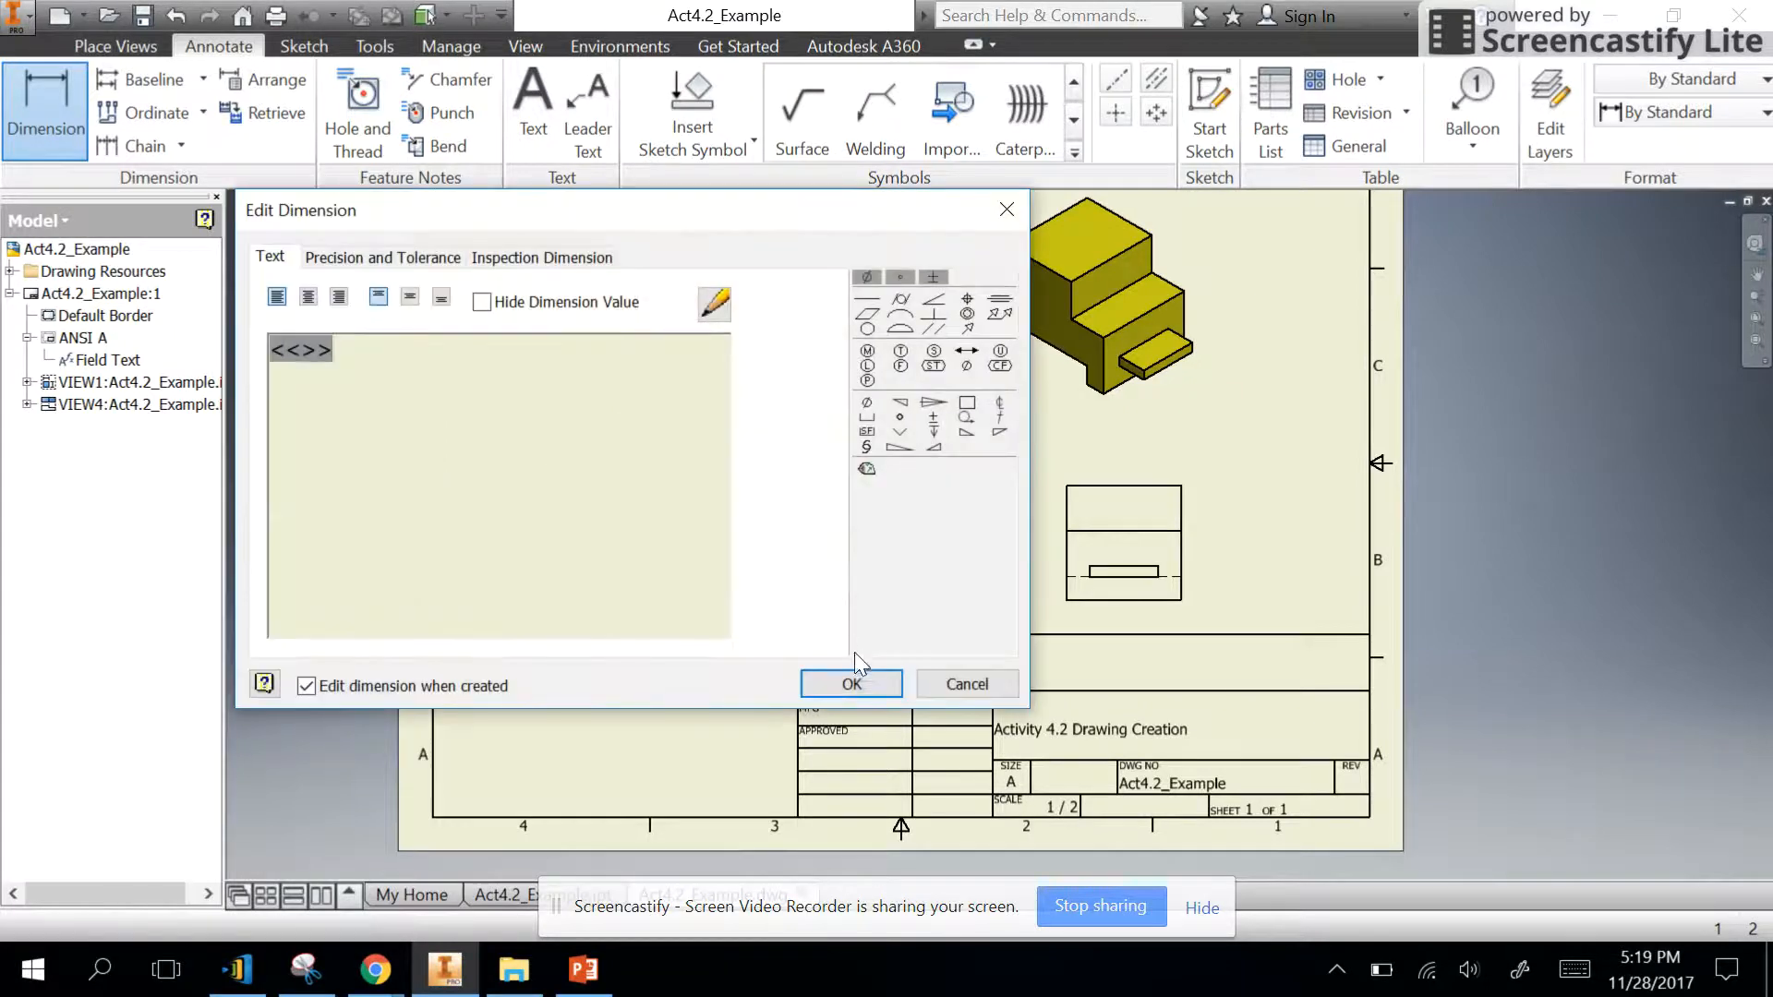
left_click(843, 674)
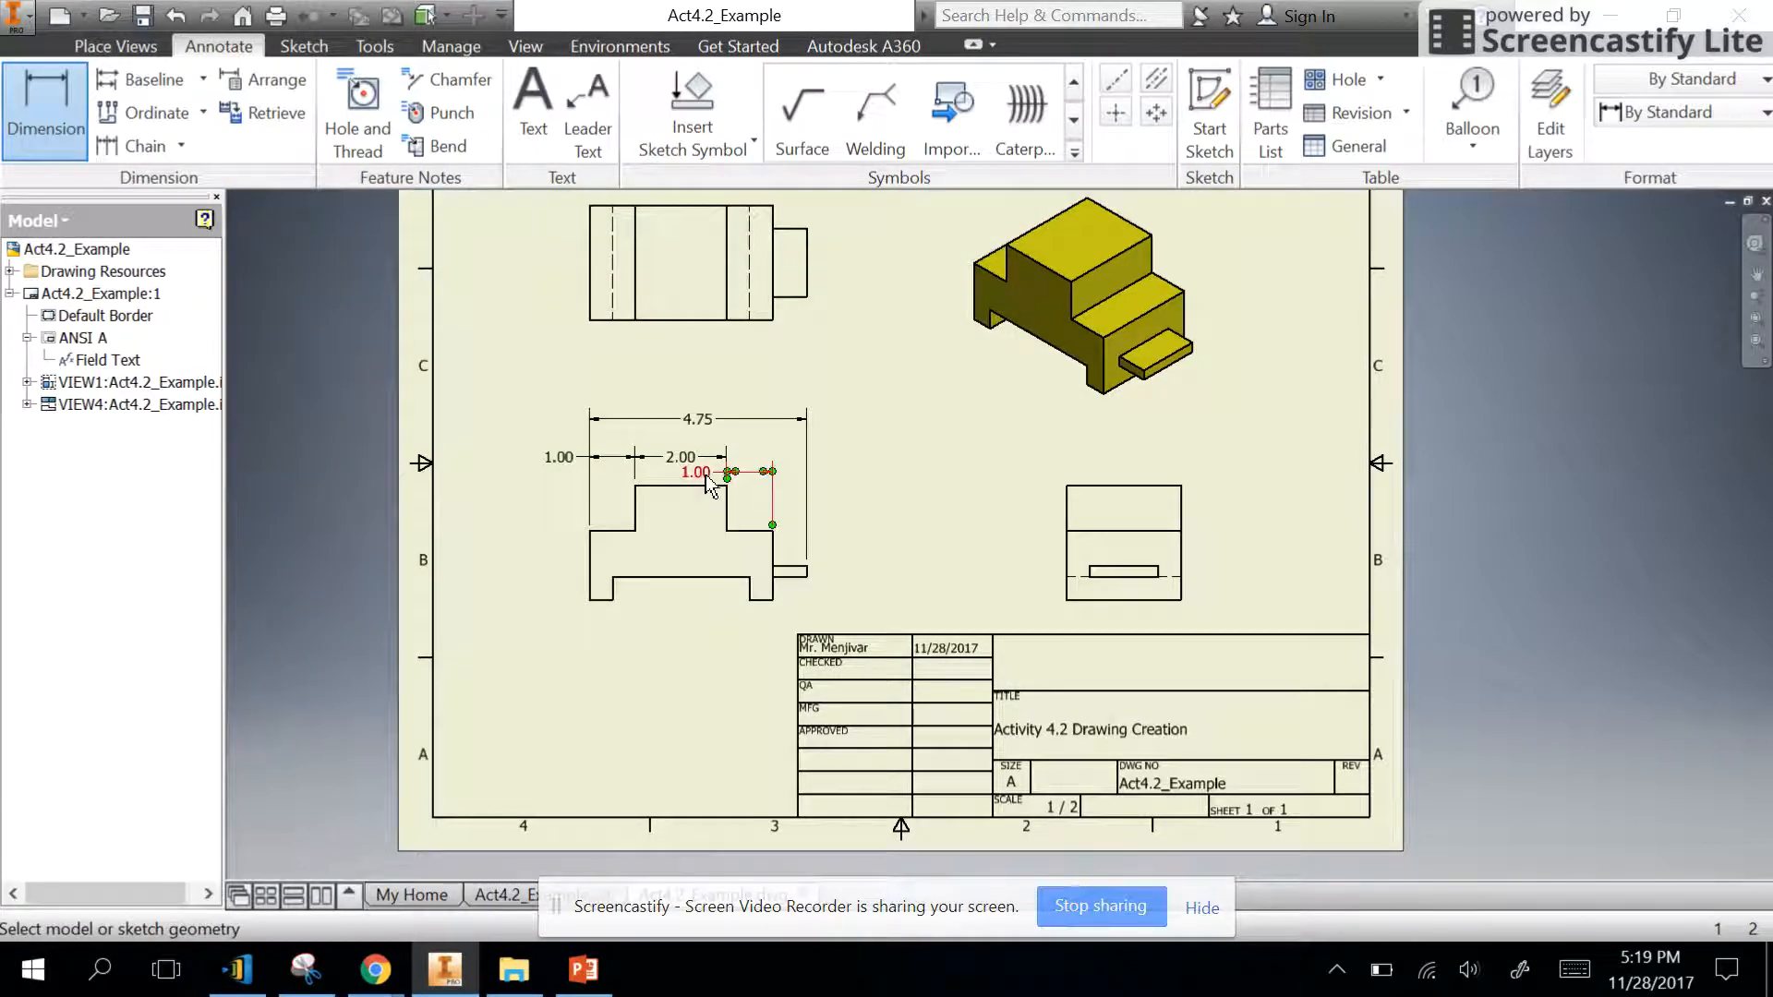
key("Escape")
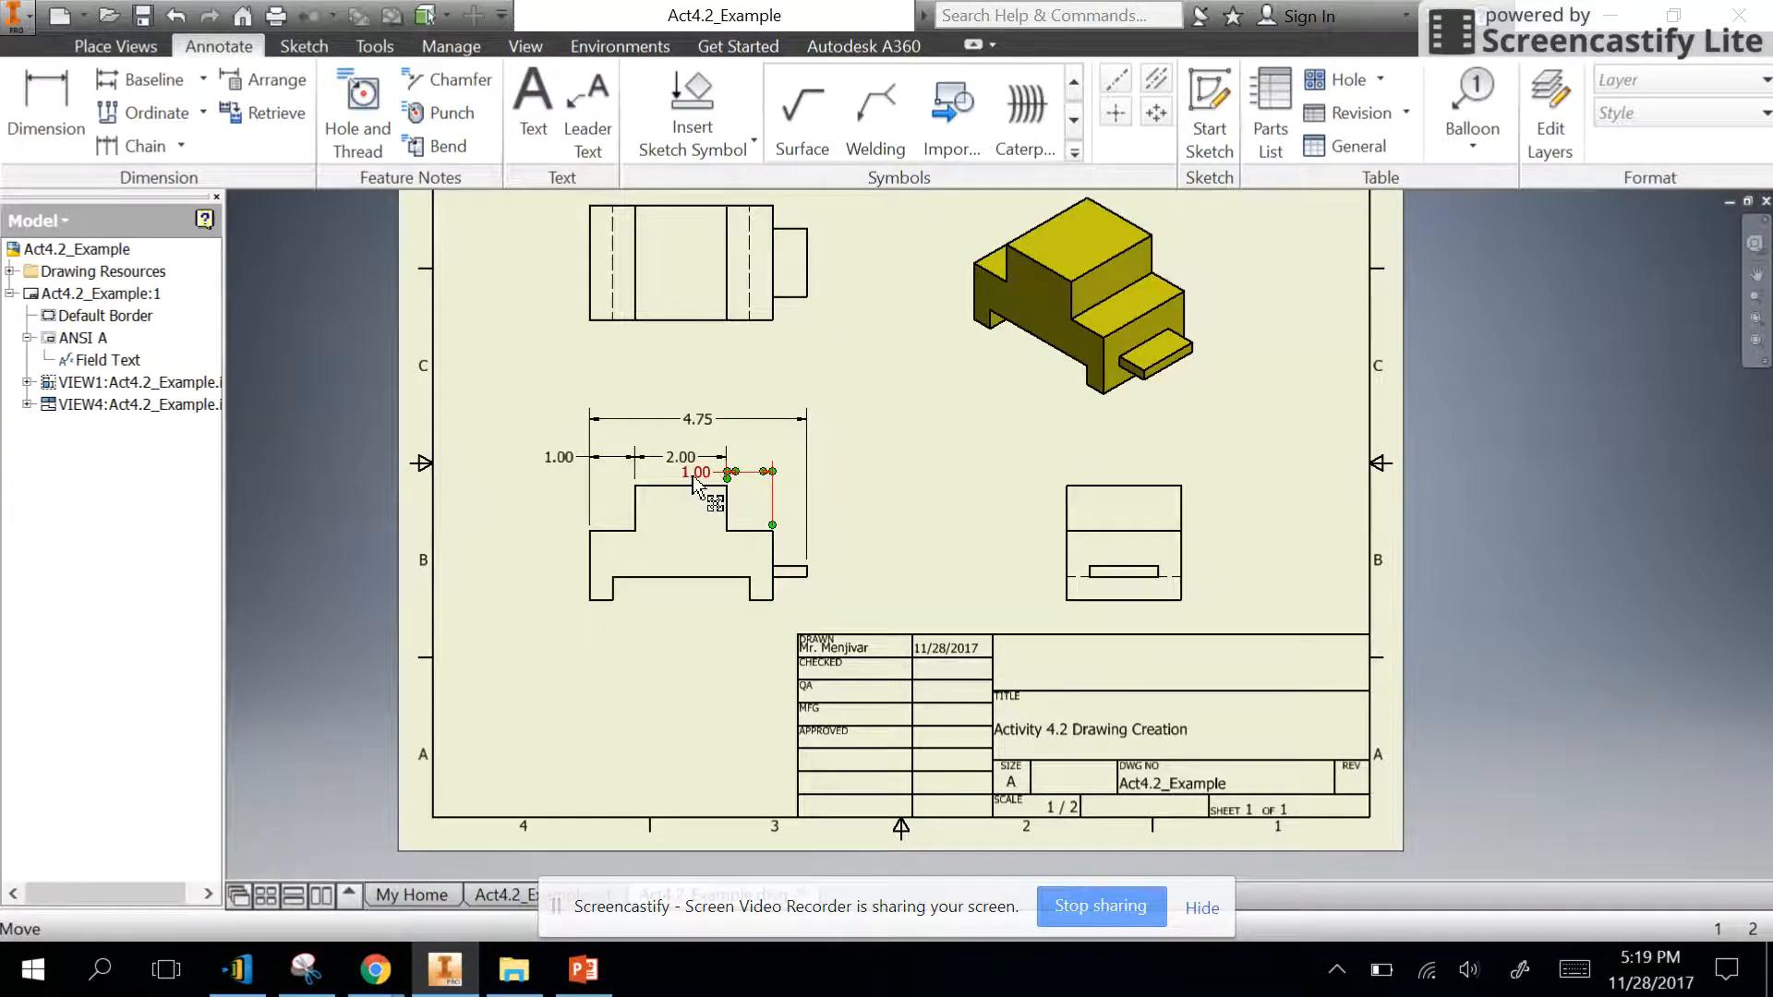
left_click_drag(699, 481, 755, 462)
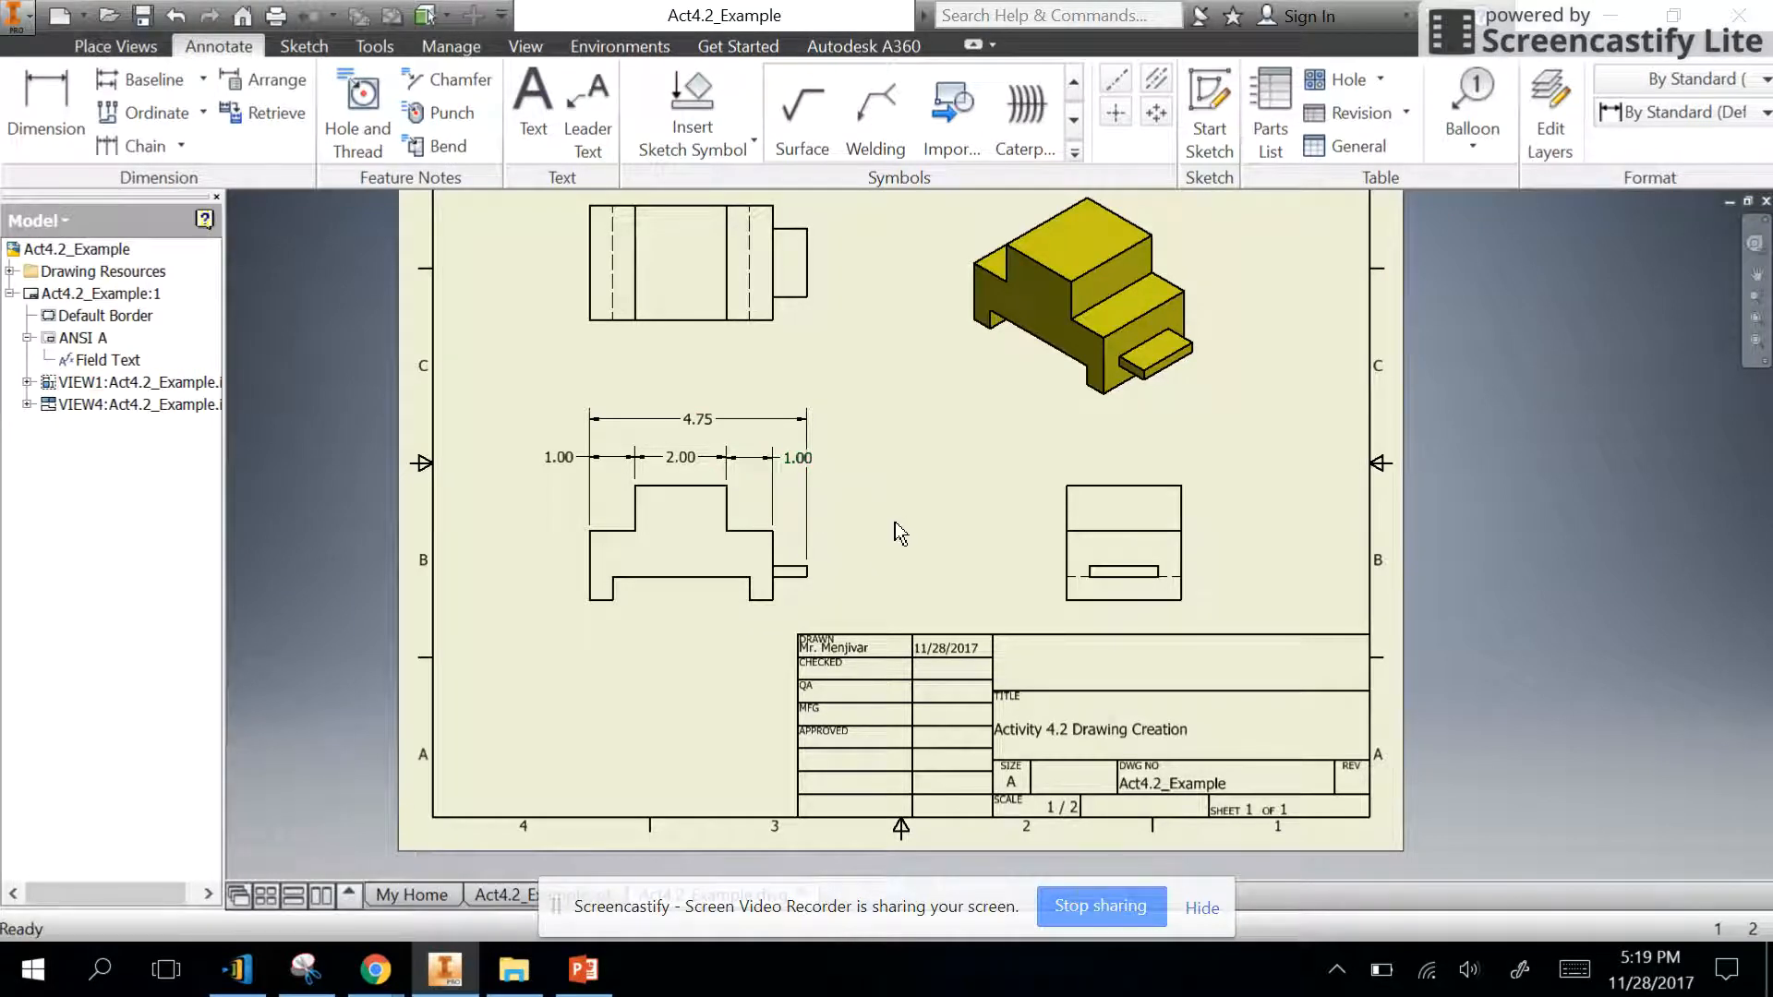
- Dimension the width of the front view's left foot, placing the dimension below the view
scroll(882, 547, "up", 2)
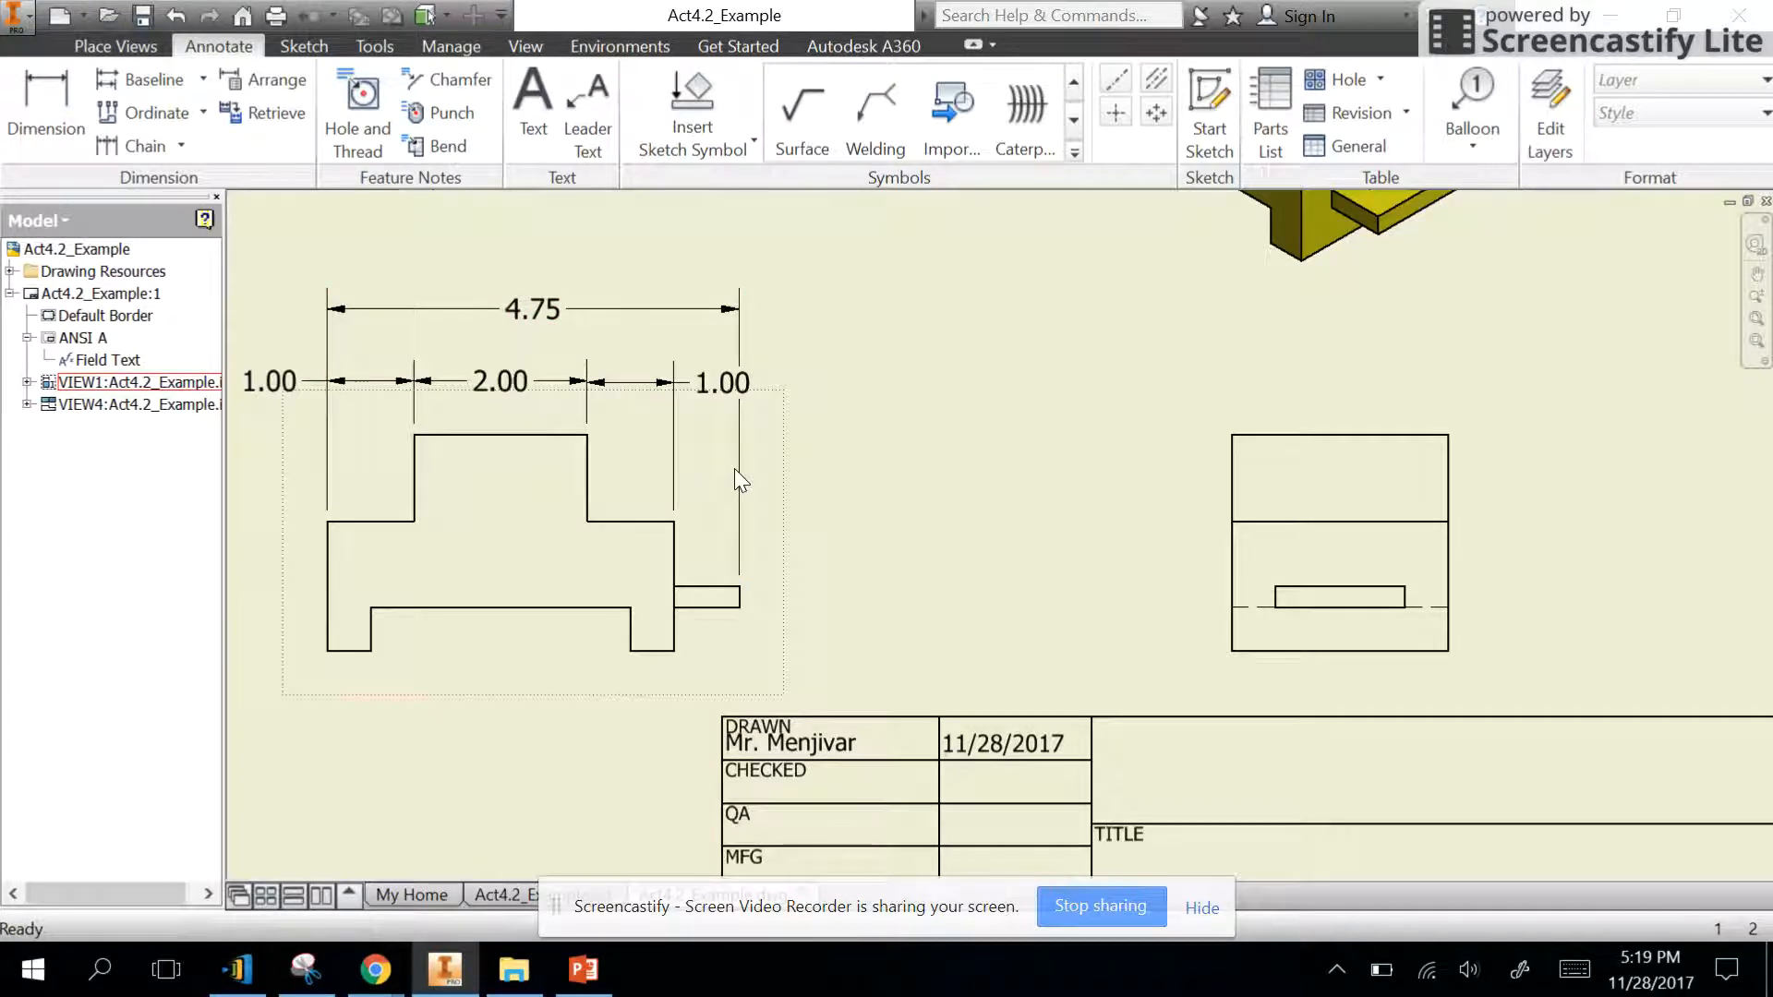
left_click(46, 111)
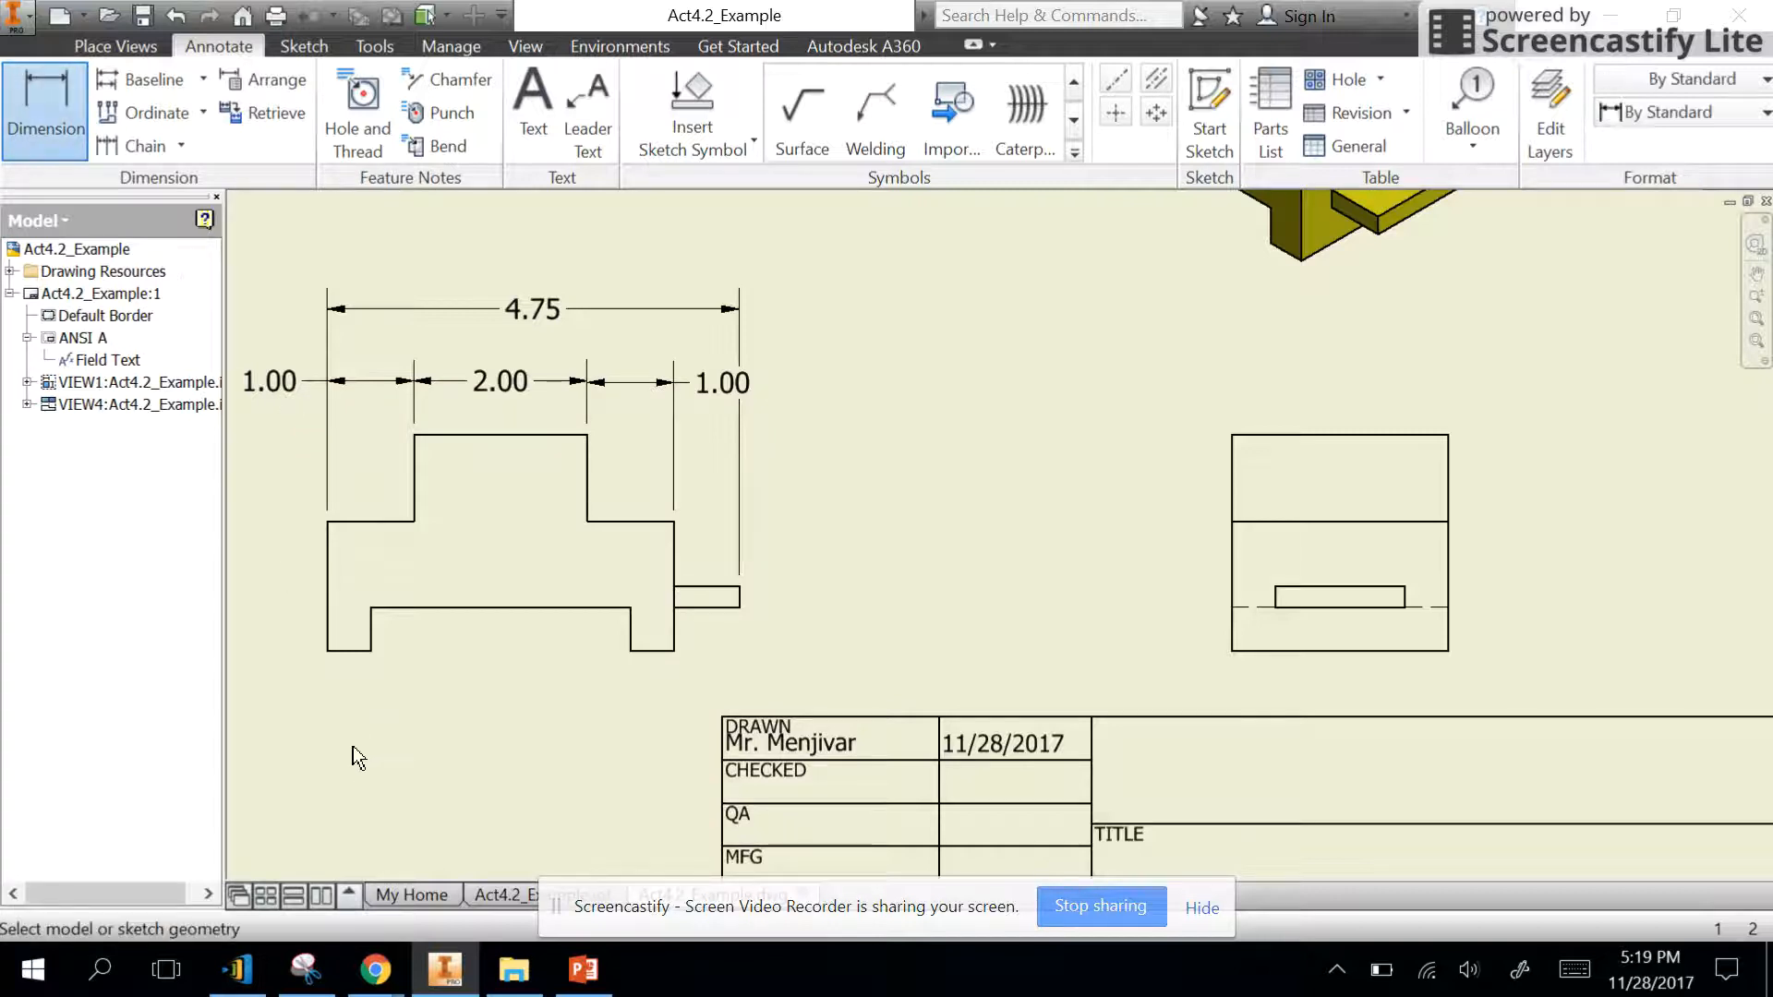
left_click(332, 623)
left_click(373, 636)
left_click(358, 716)
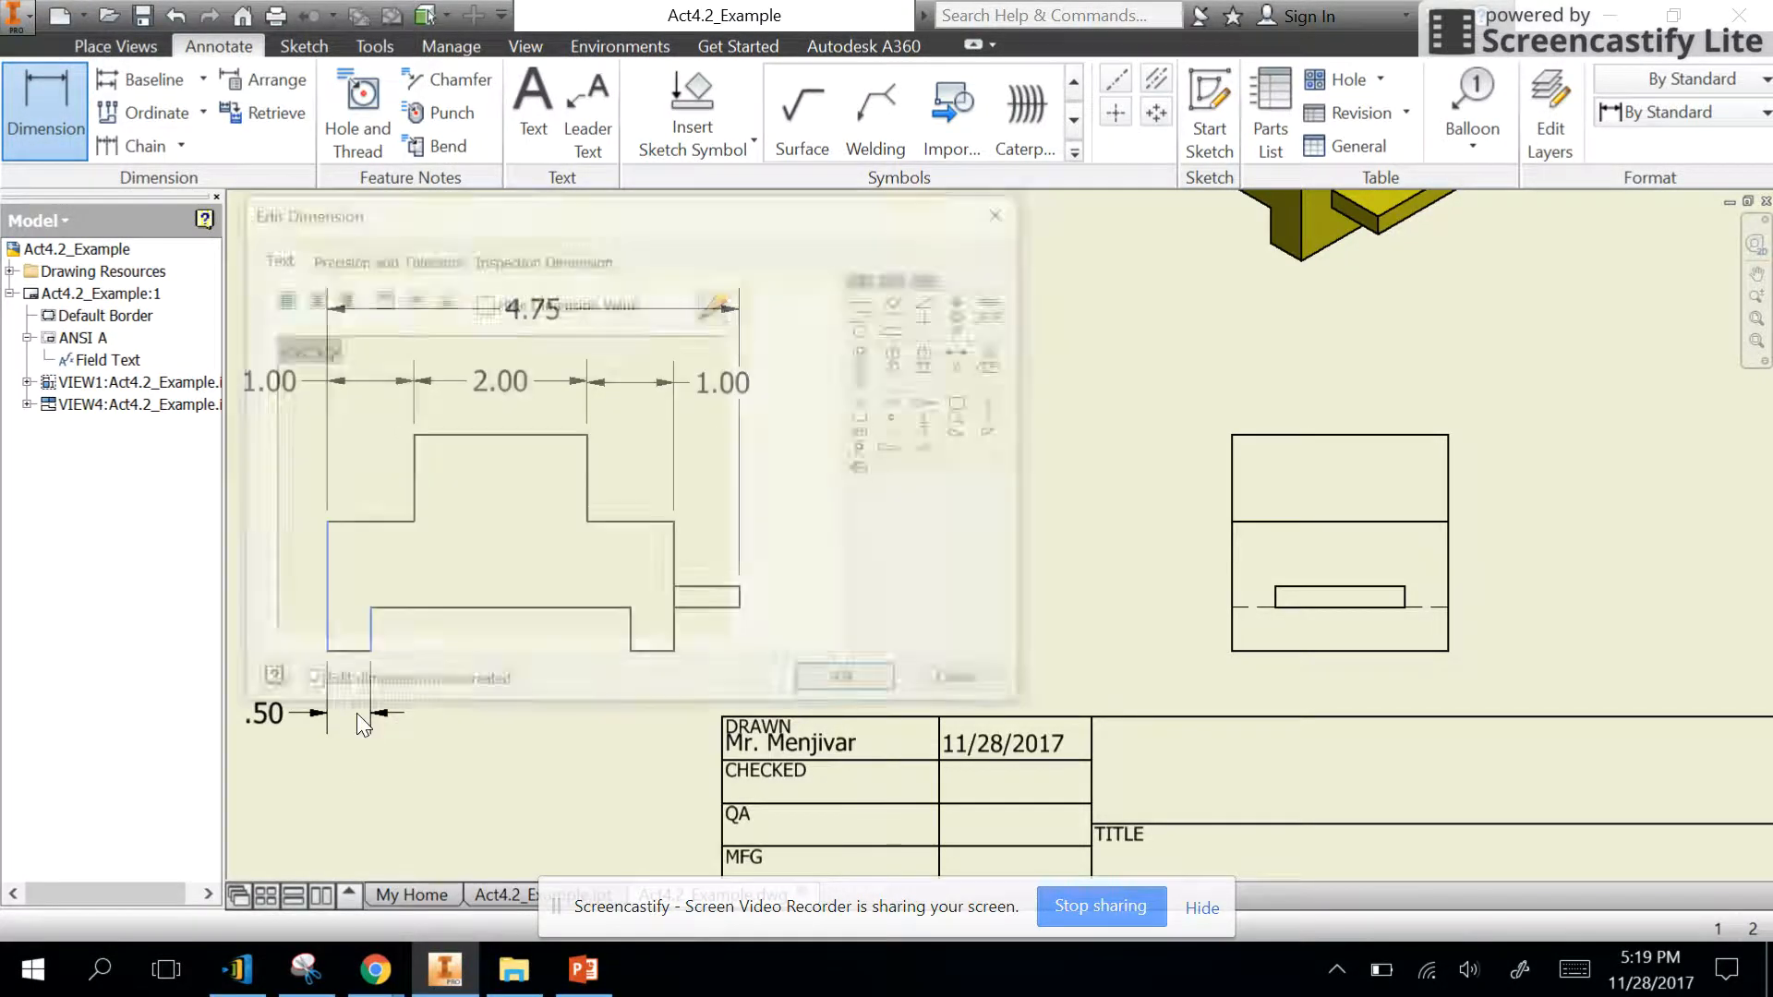
left_click(831, 686)
- Dimension the gap between the two feet in the front view, in line with the left foot's dimension
left_click(372, 633)
left_click(630, 647)
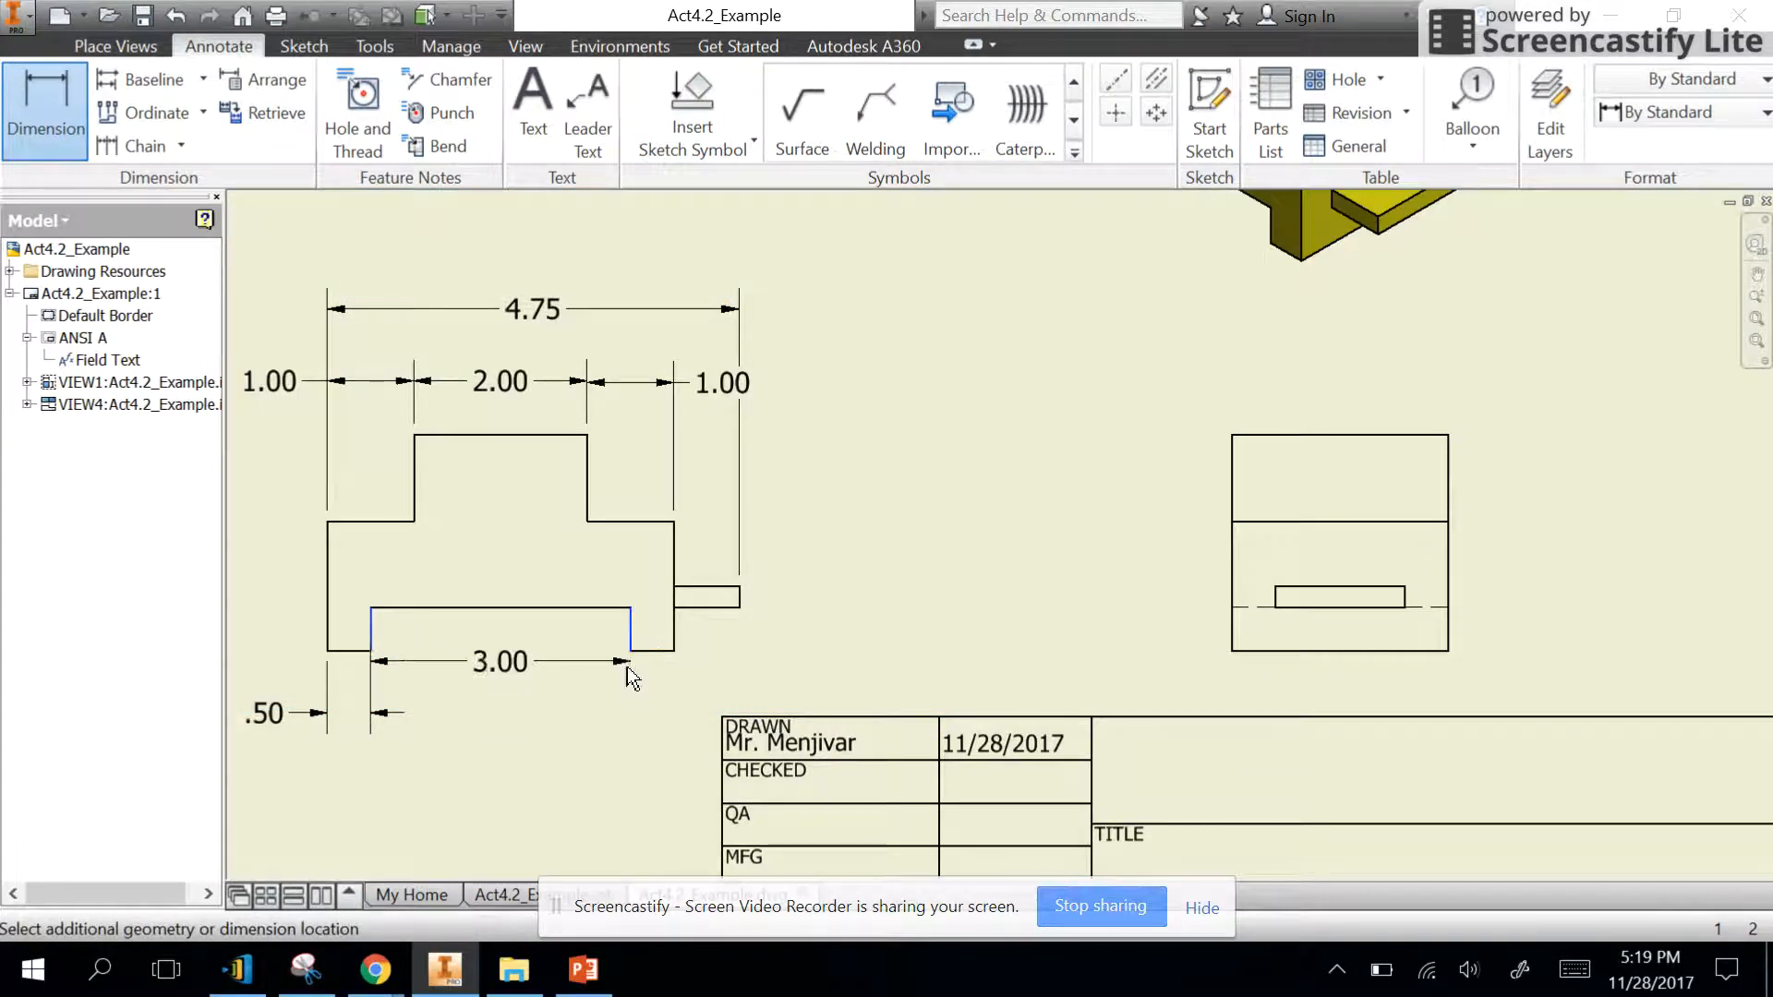
left_click(617, 722)
left_click(845, 685)
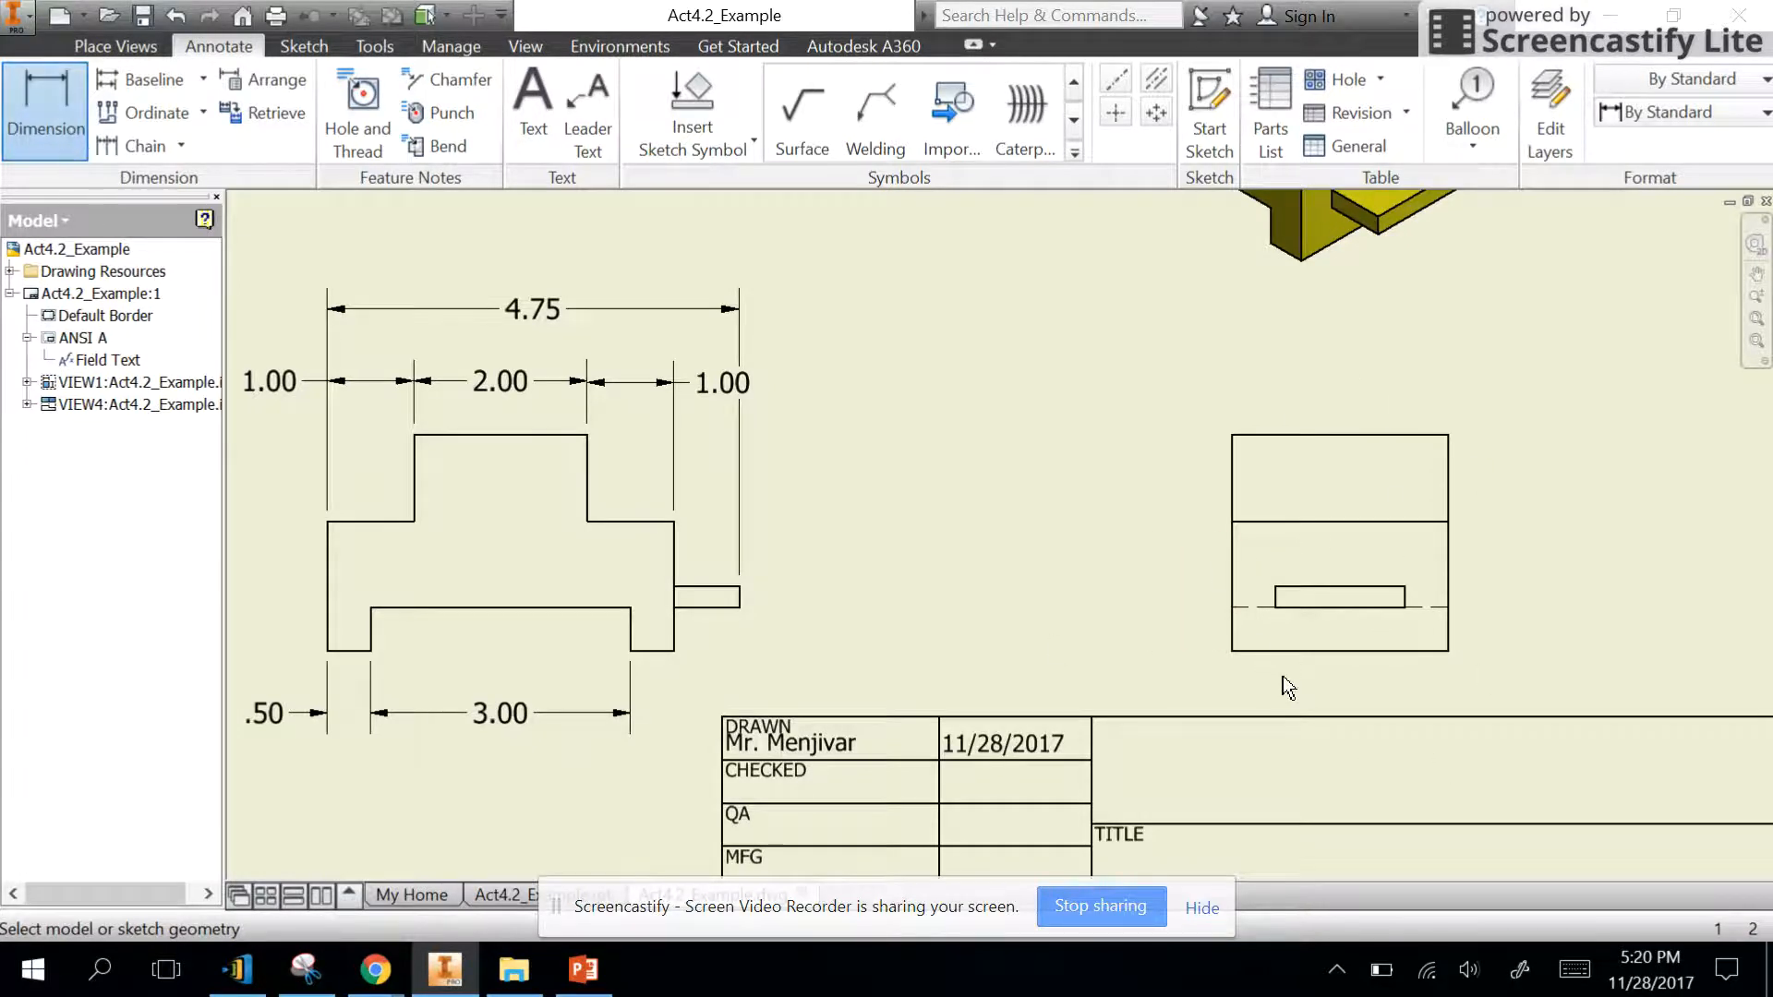
- Dimension the overall height of the side view from bottom to top edge, placing the dimension well to its left
left_click(1298, 650)
left_click(1302, 437)
left_click(960, 462)
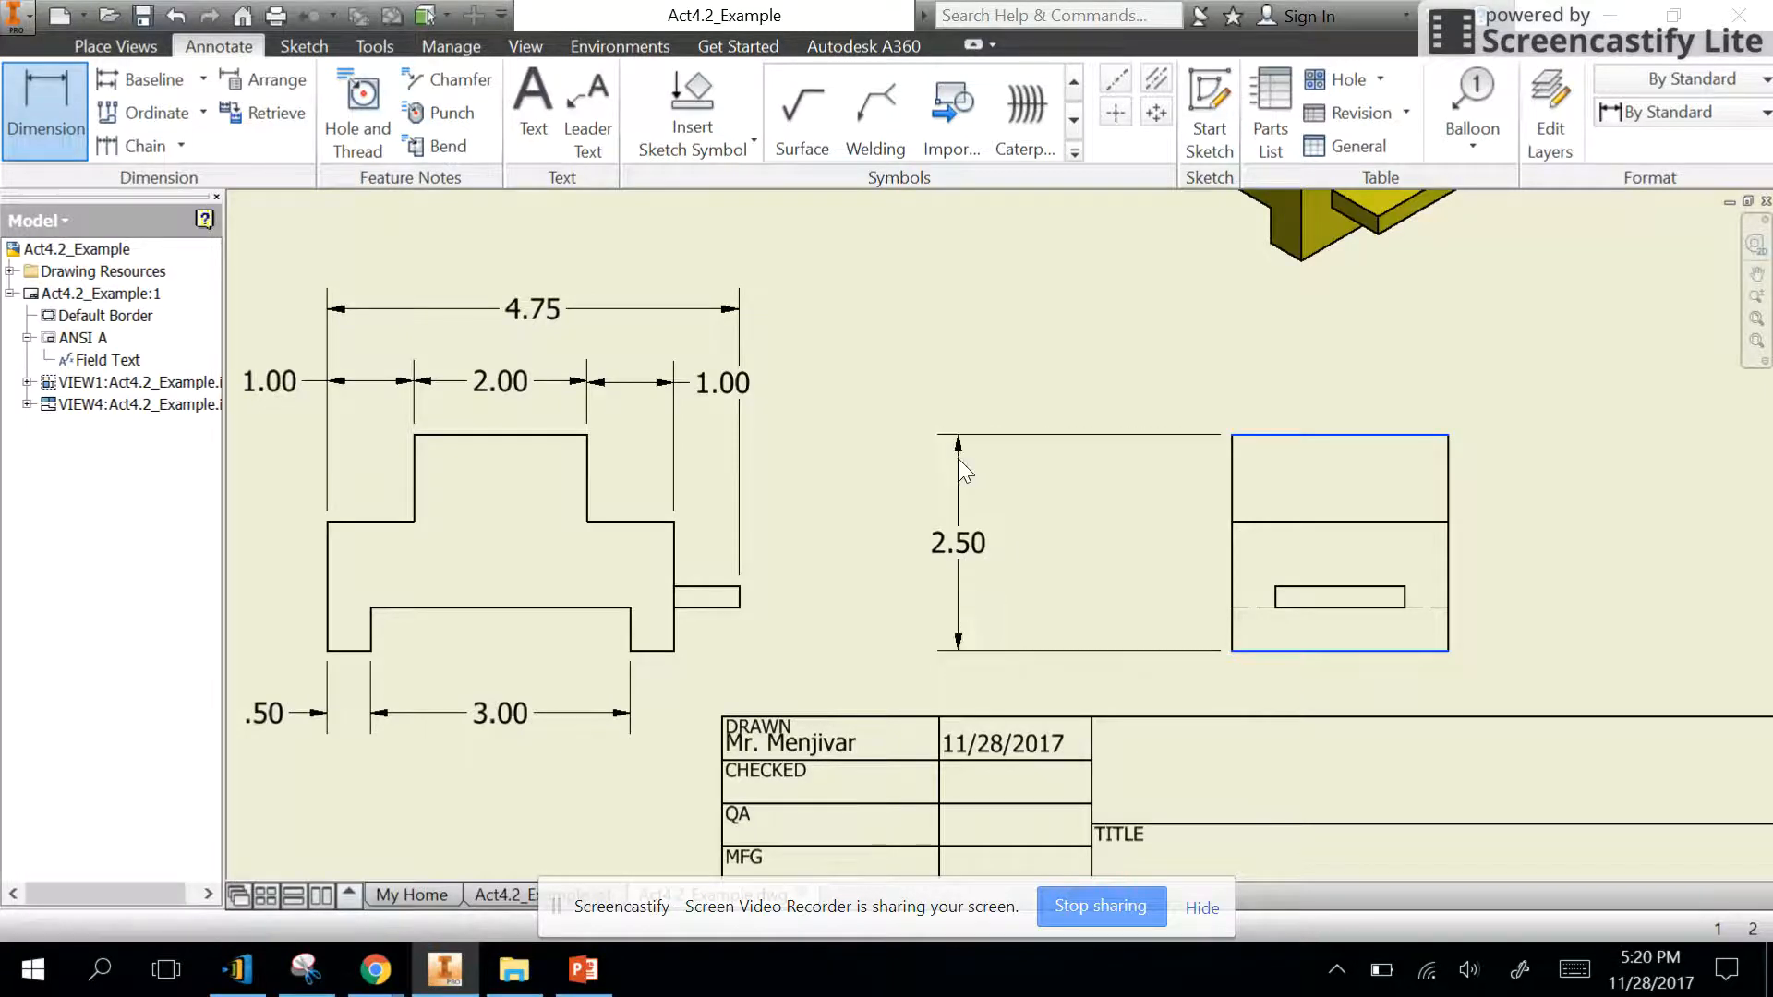
left_click(855, 684)
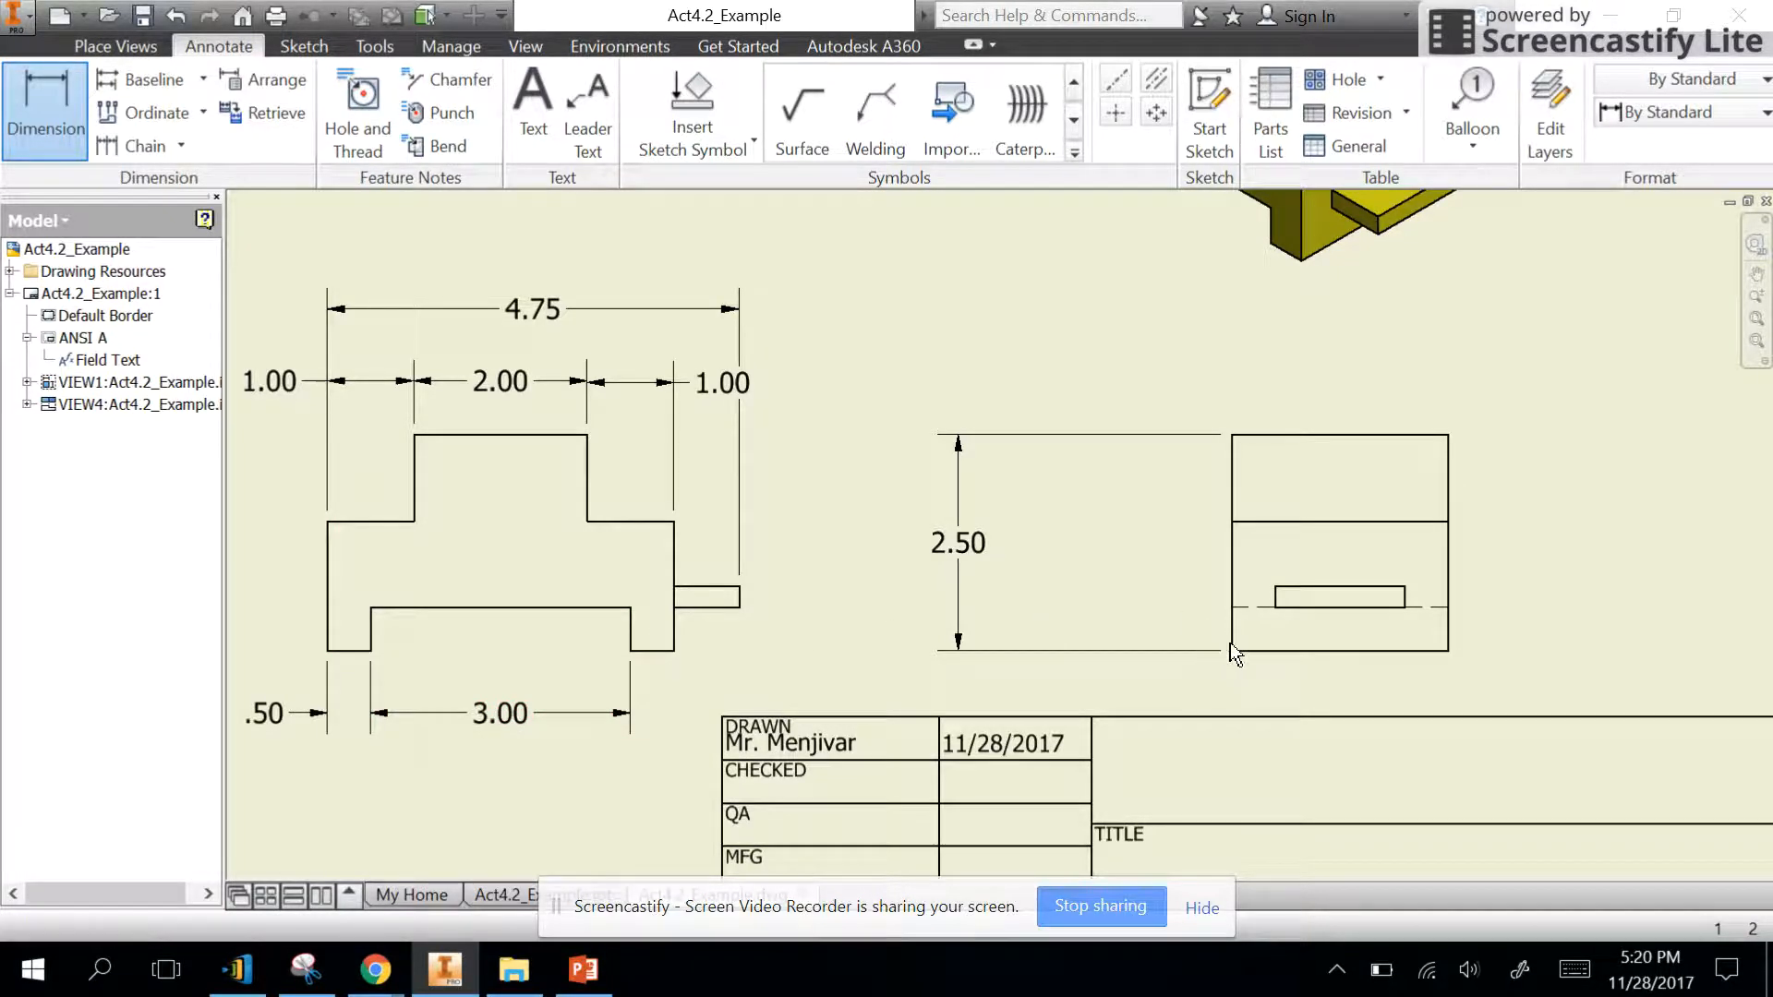
- Dimension the heights of the tab's lower and upper edges above the side view's bottom edge, staggering both dimensions left of the view
left_click(1317, 651)
left_click(1333, 608)
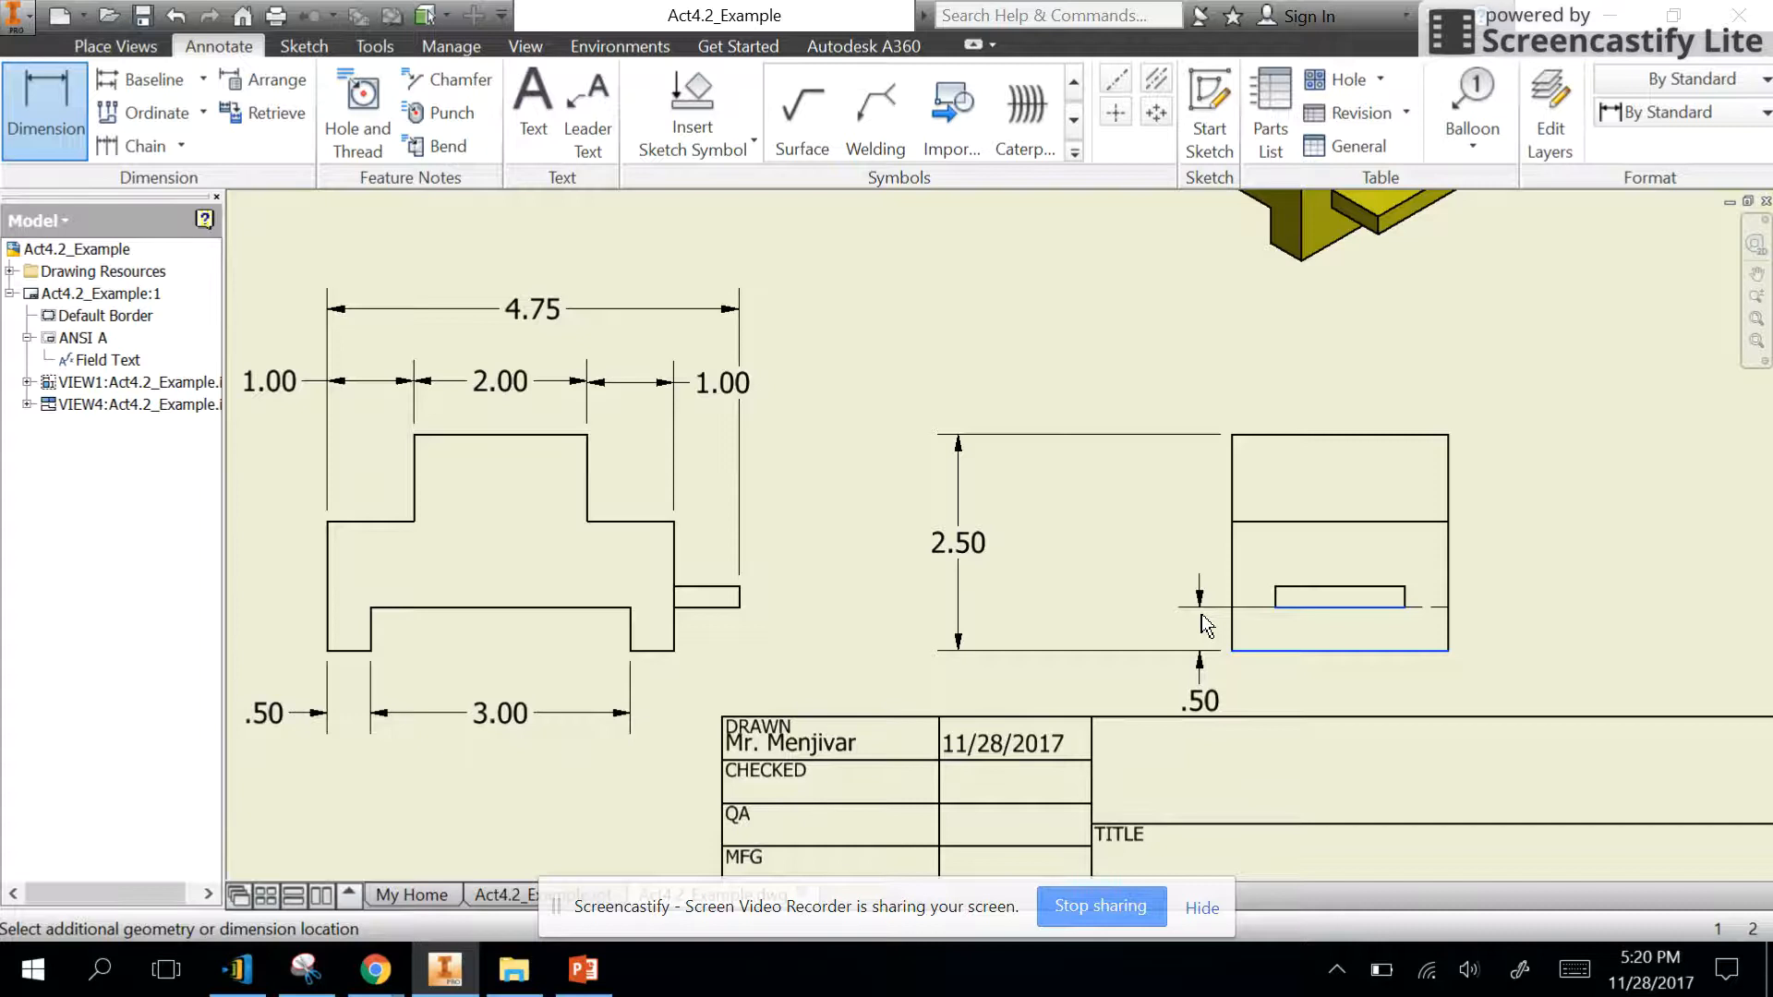
left_click(1206, 626)
left_click(843, 711)
left_click(1298, 652)
left_click(1318, 589)
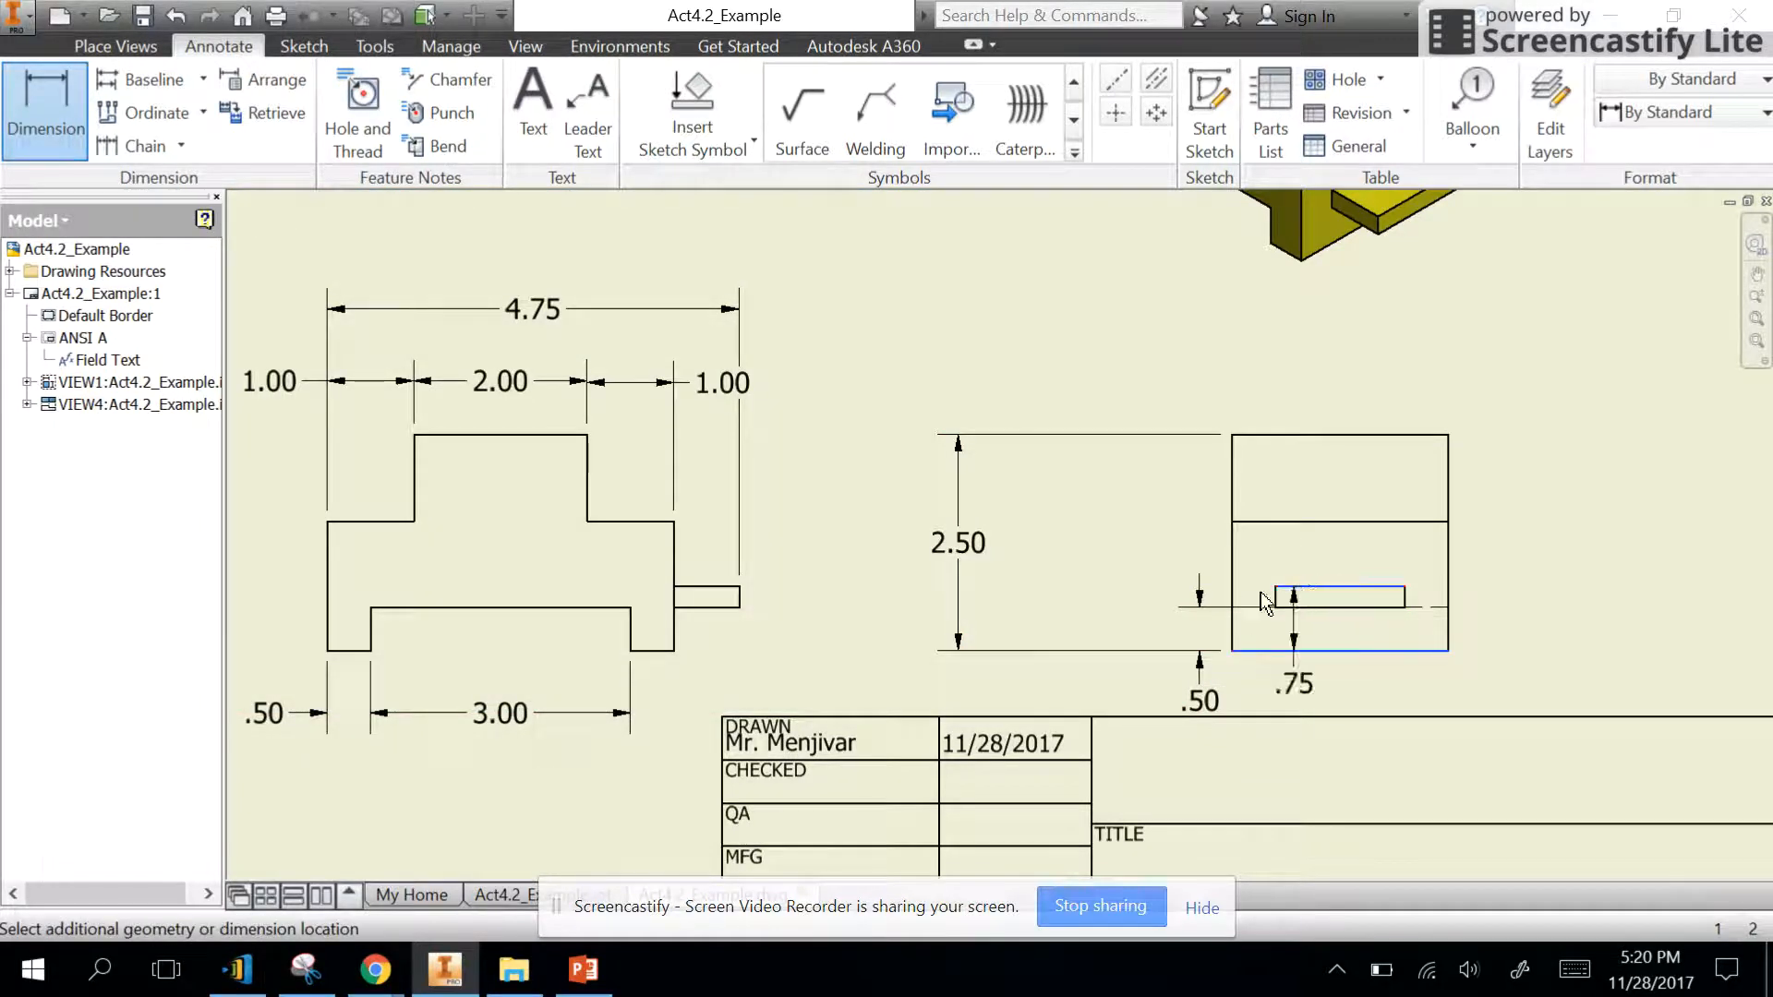
left_click(1131, 602)
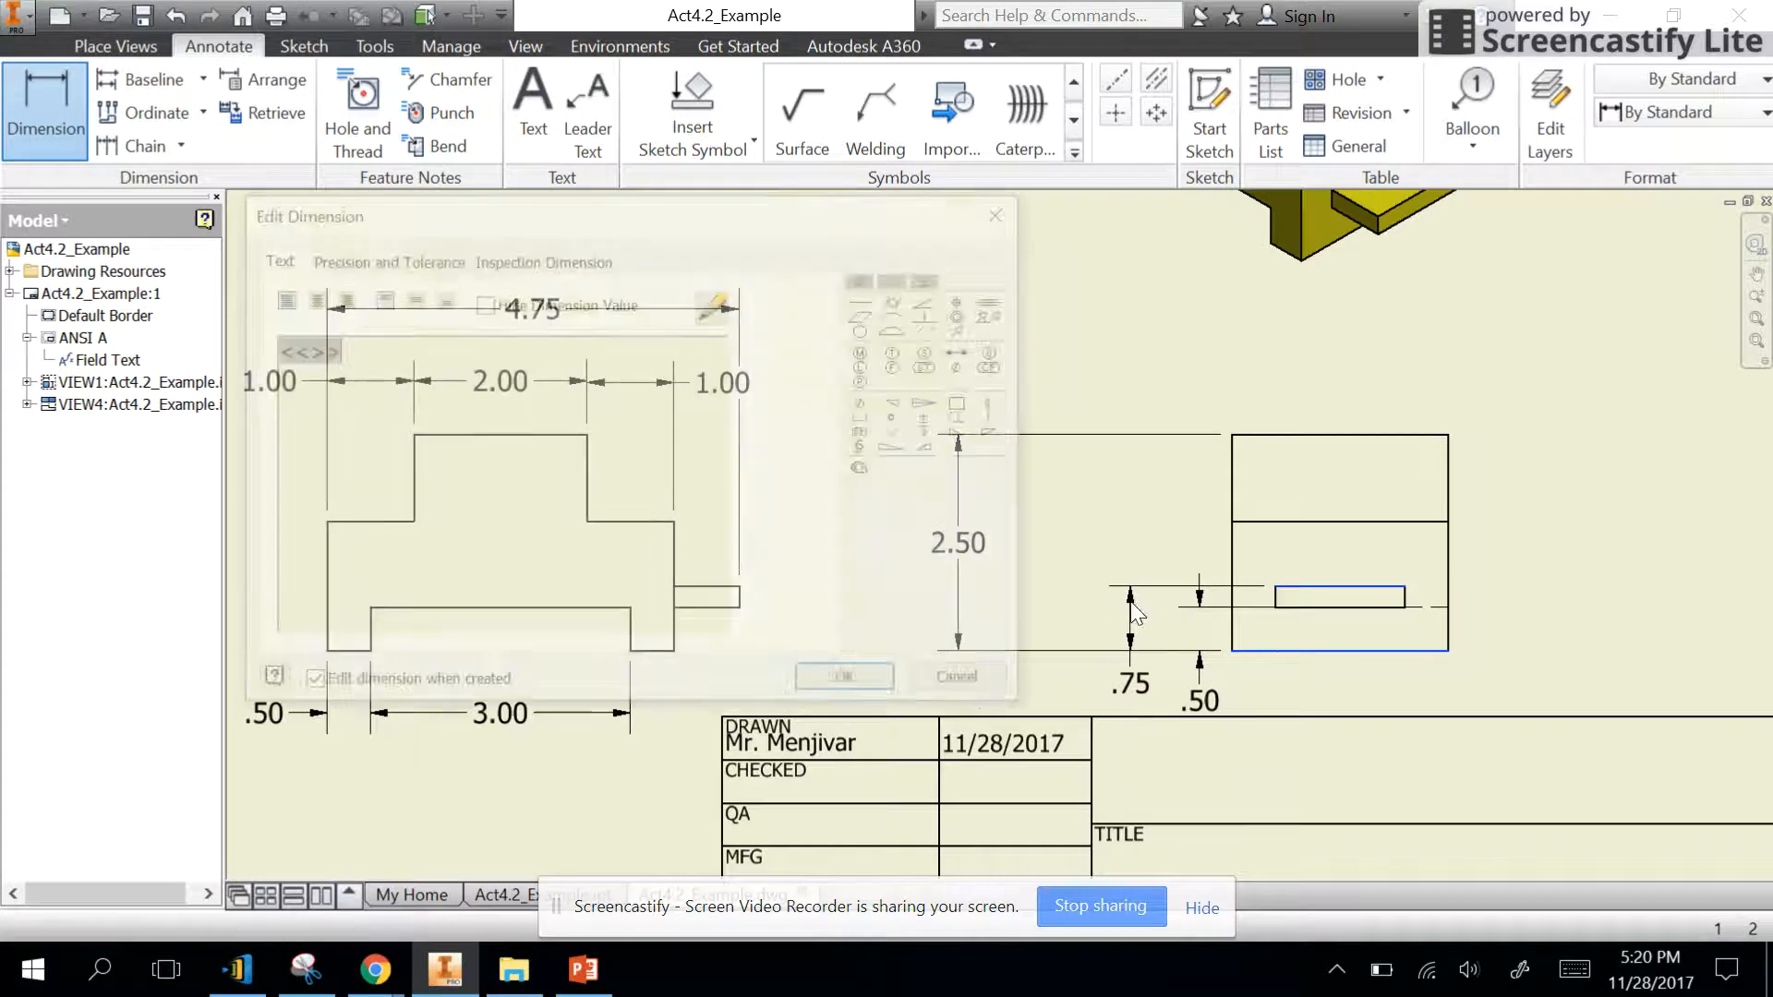
left_click(889, 678)
- Dimension the step edge's height above the side view's bottom edge, between the overall height and tab height dimensions
left_click(1263, 652)
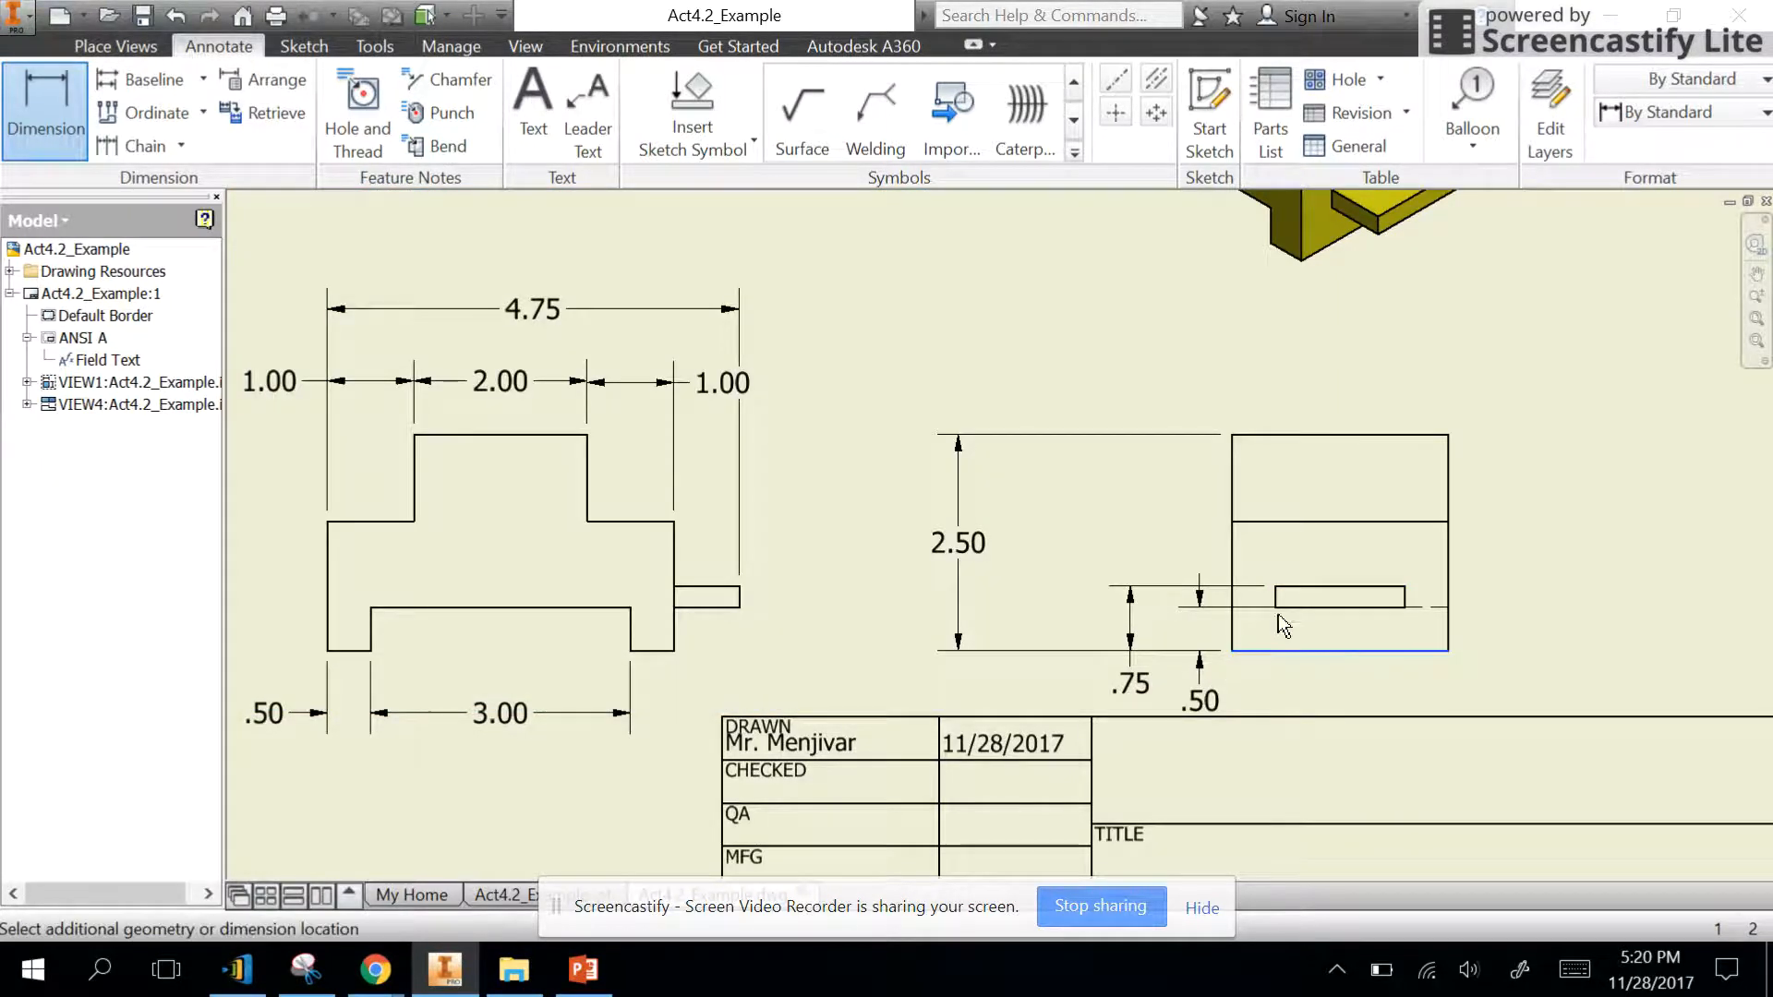
left_click(1321, 523)
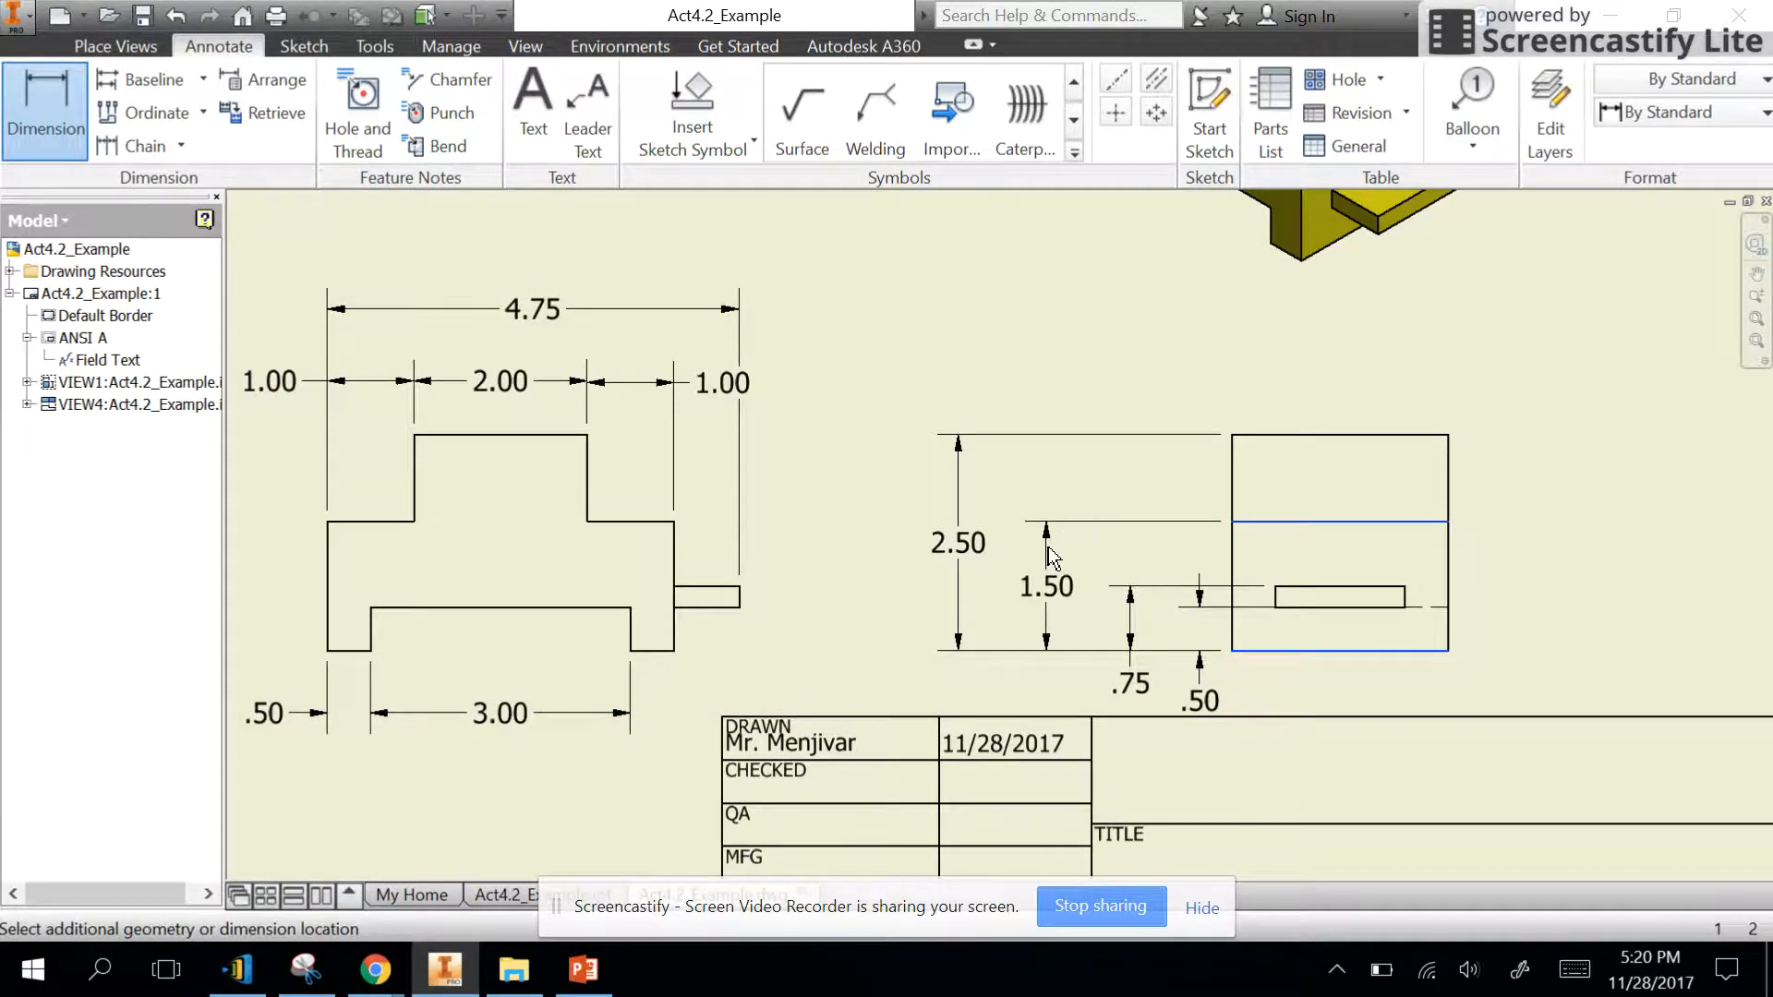
left_click(1043, 564)
left_click(920, 674)
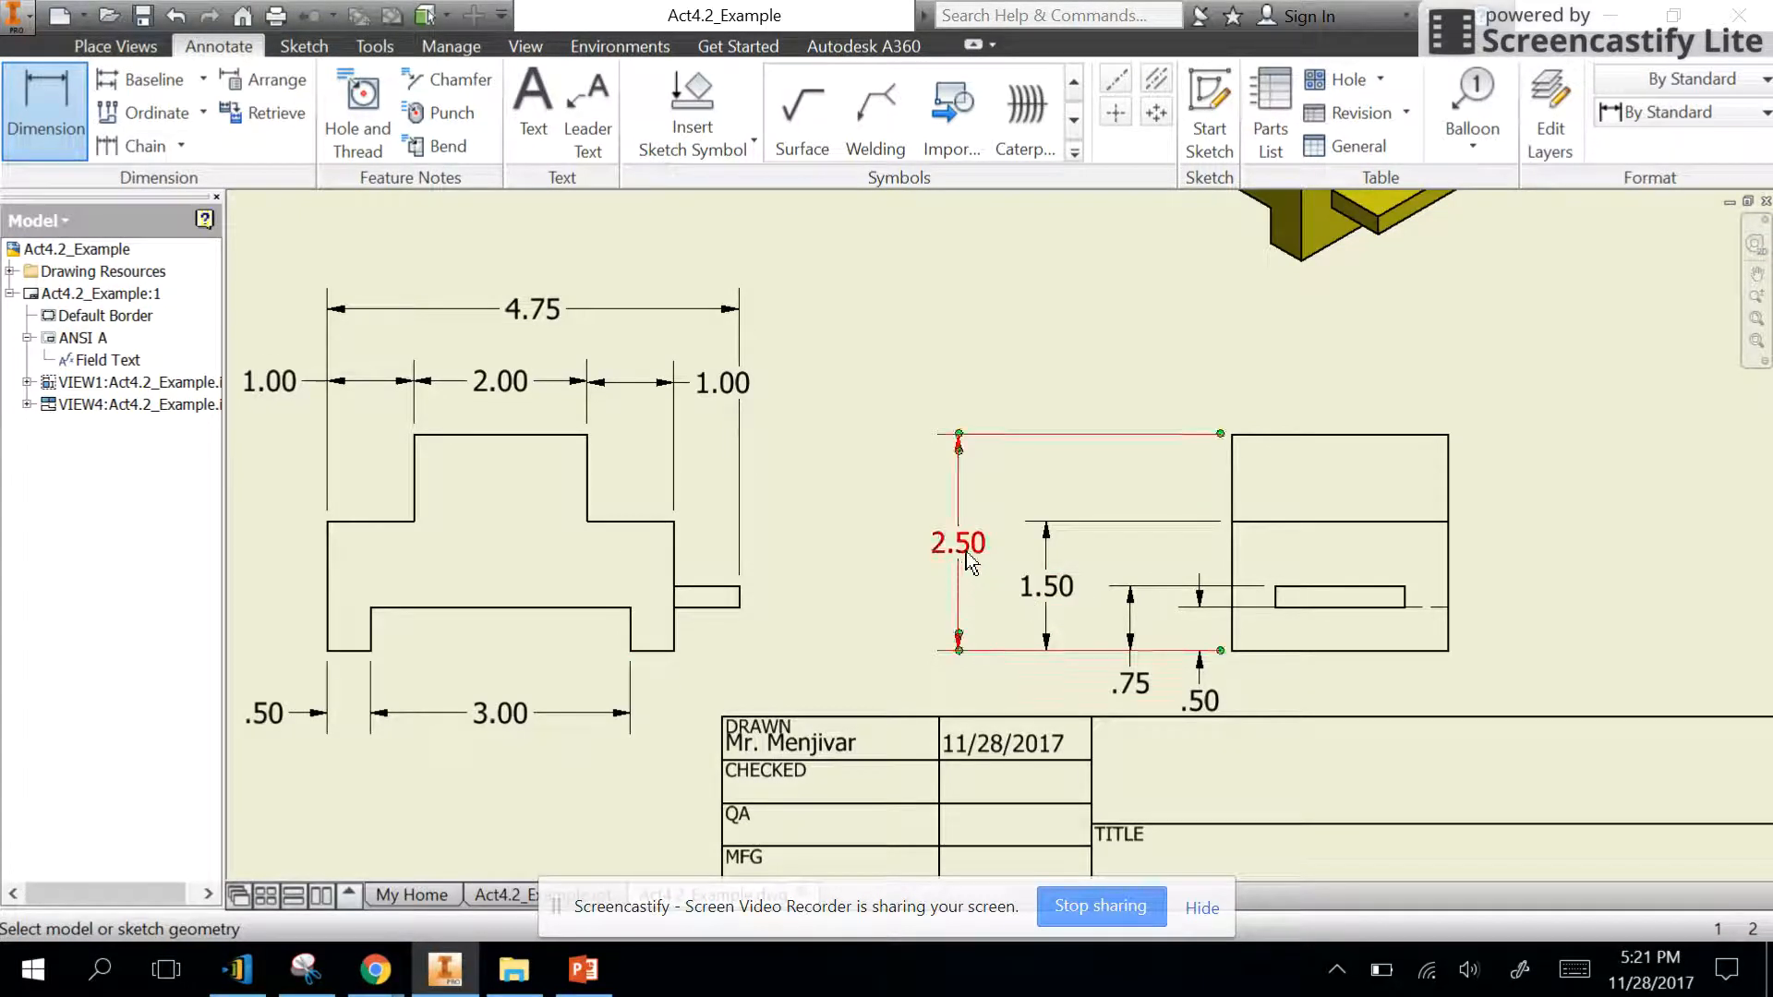
- Move the side view's overall height and step height dimensions closer to the view, spacing the row evenly
key("Escape")
left_click_drag(967, 552, 1072, 592)
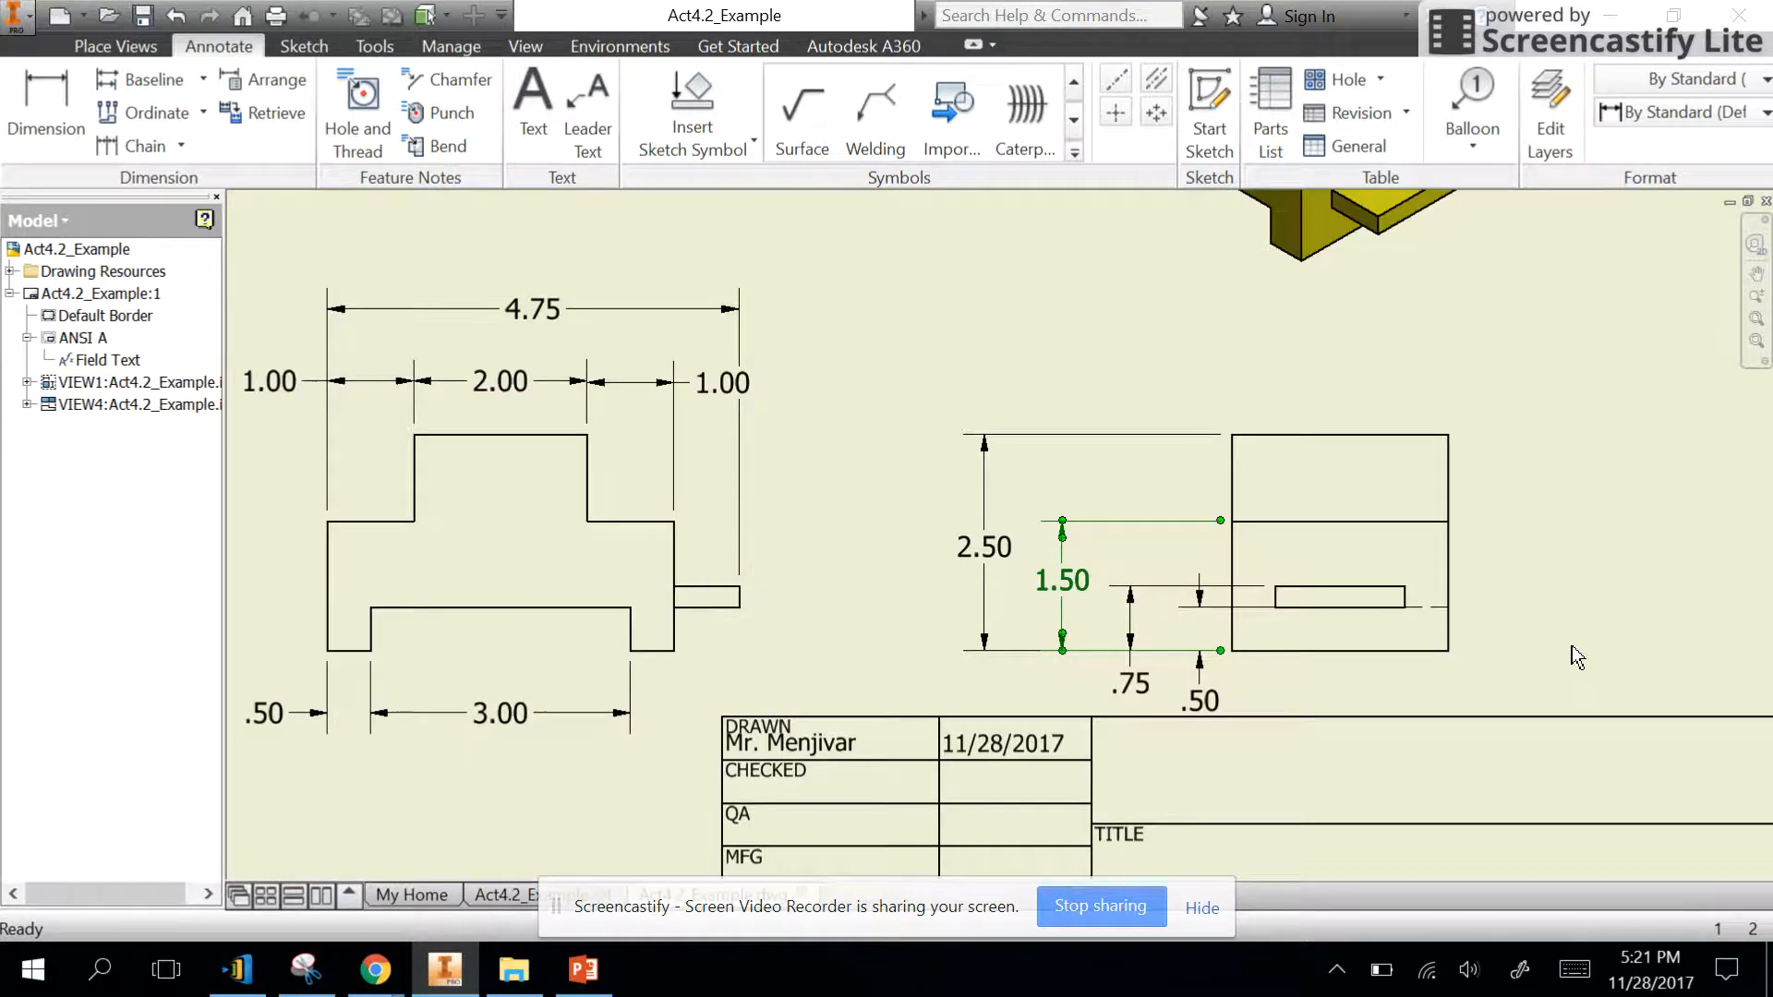
left_click(1537, 598)
- Dimension the front view's foot height from the right foot's bottom edge to the recess edge, placing it right of the tab
scroll(1537, 595, "down", 2)
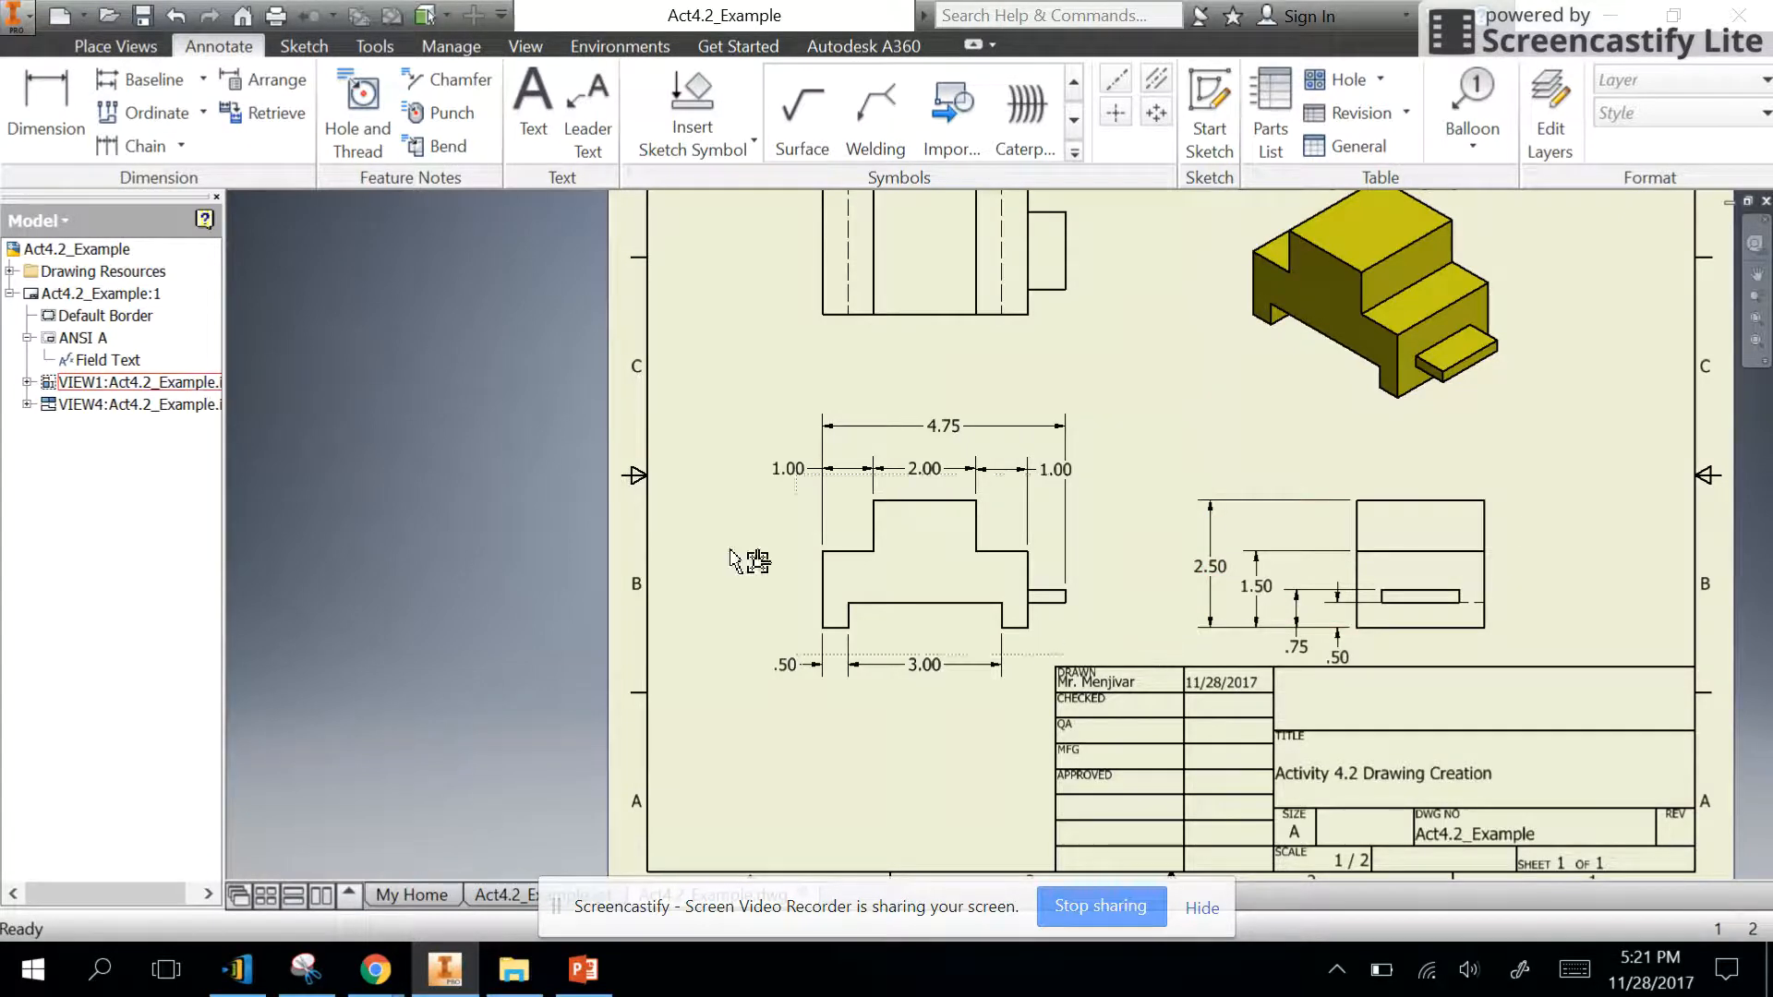
left_click(44, 106)
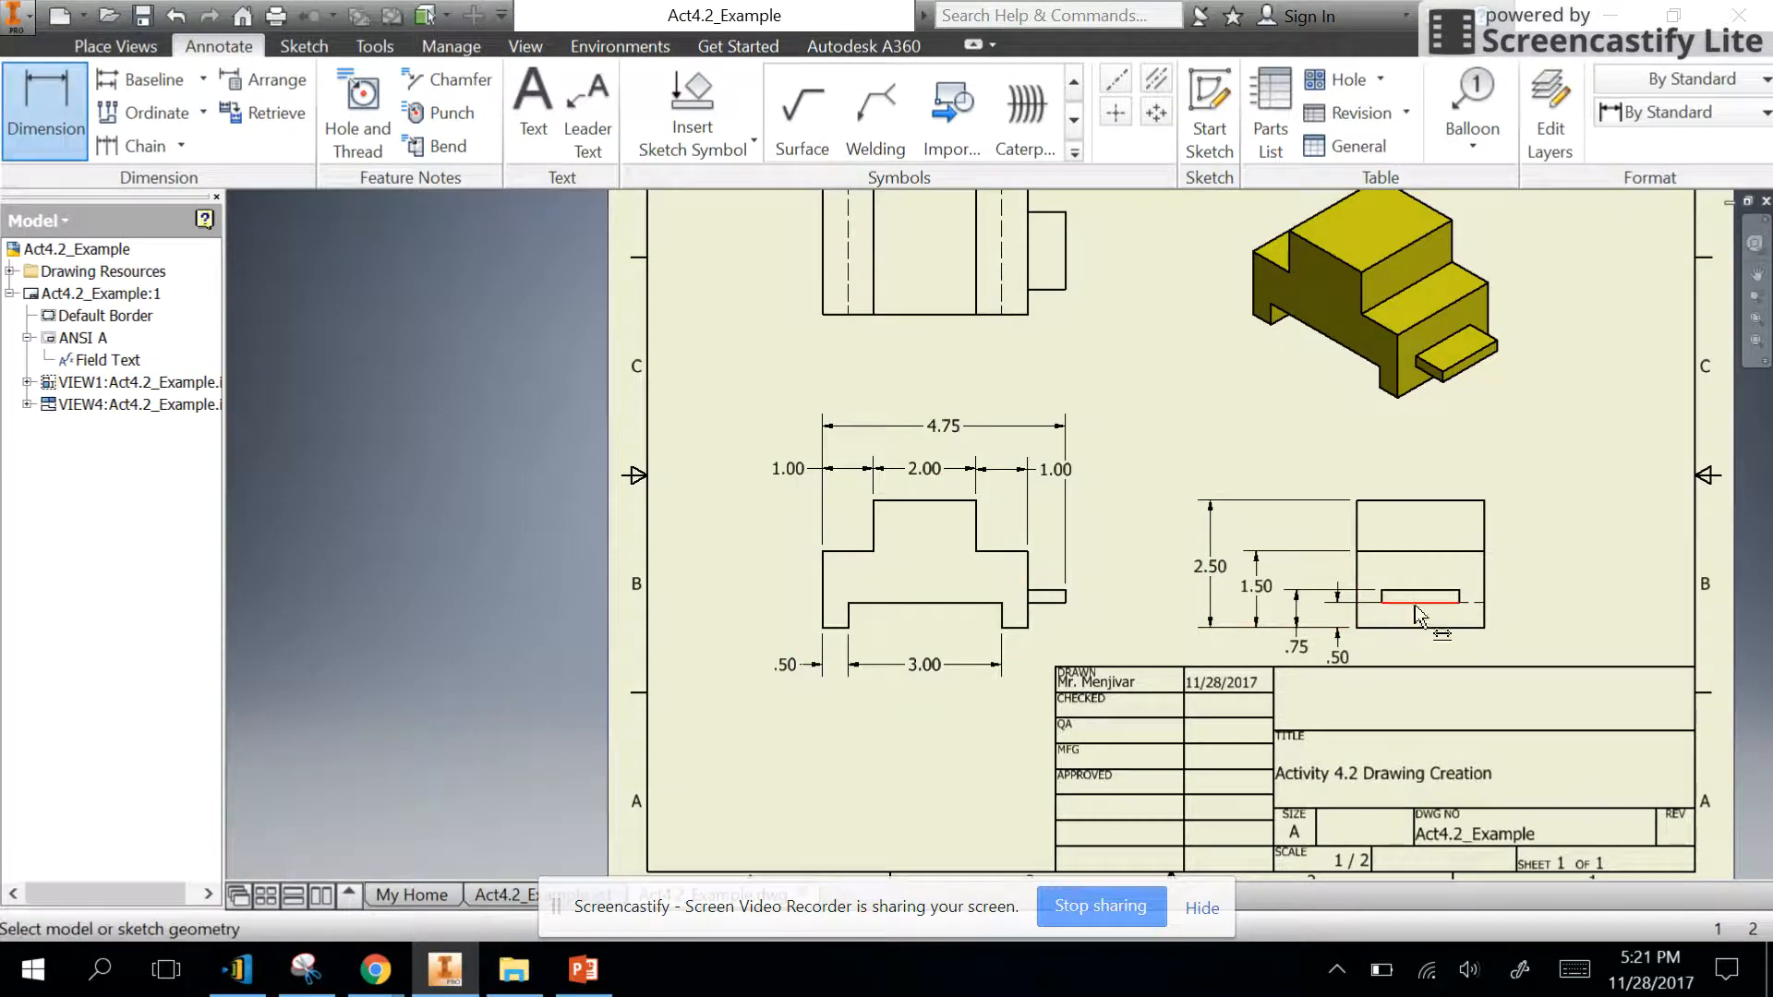
scroll(1400, 615, "down", 5)
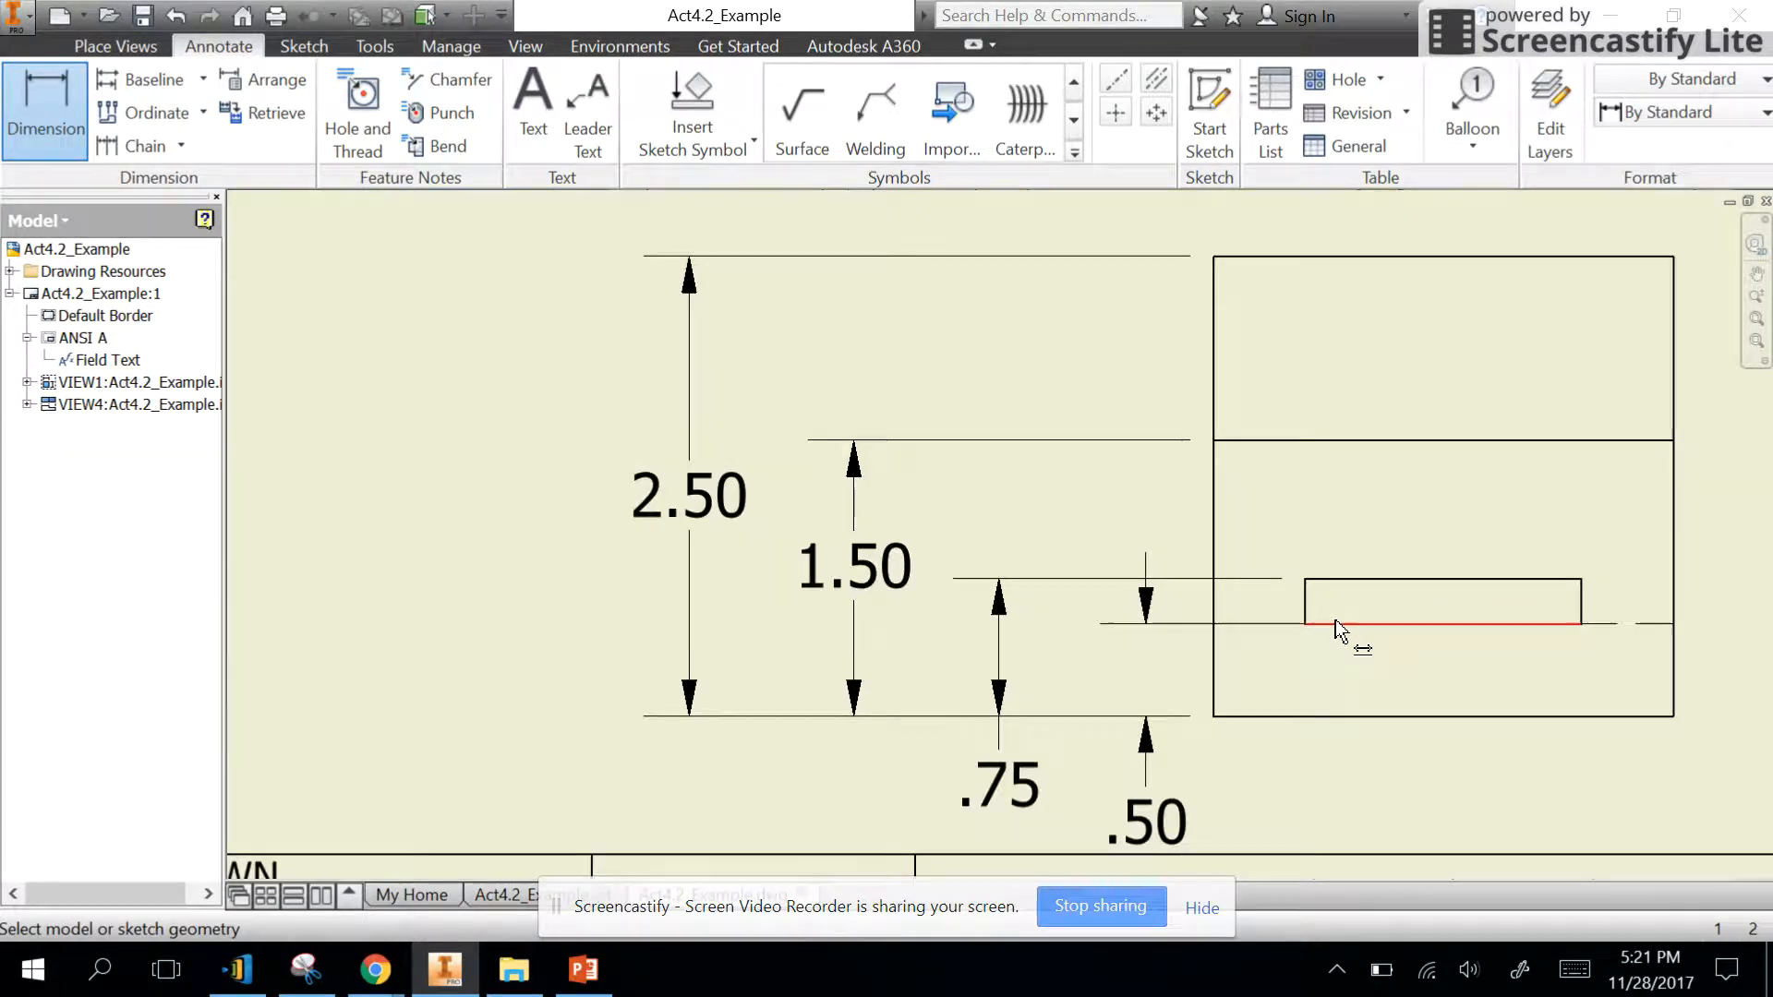
scroll(1336, 619, "up", 2)
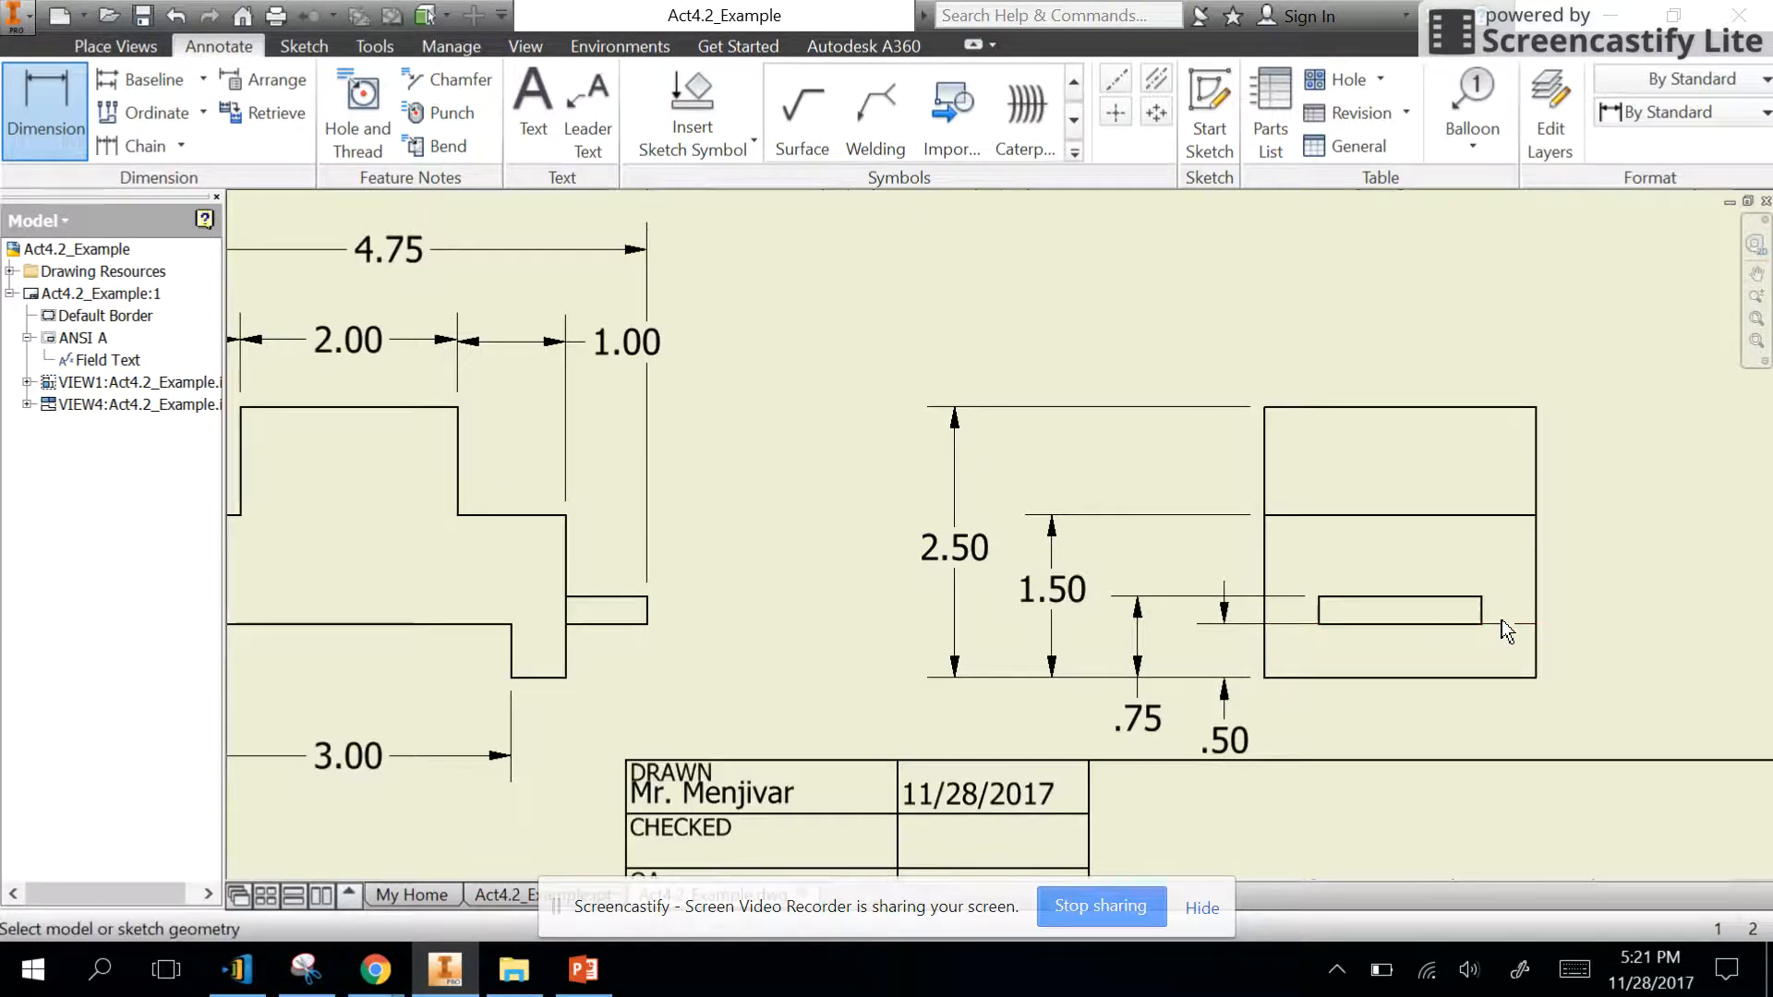
left_click(543, 678)
left_click(471, 625)
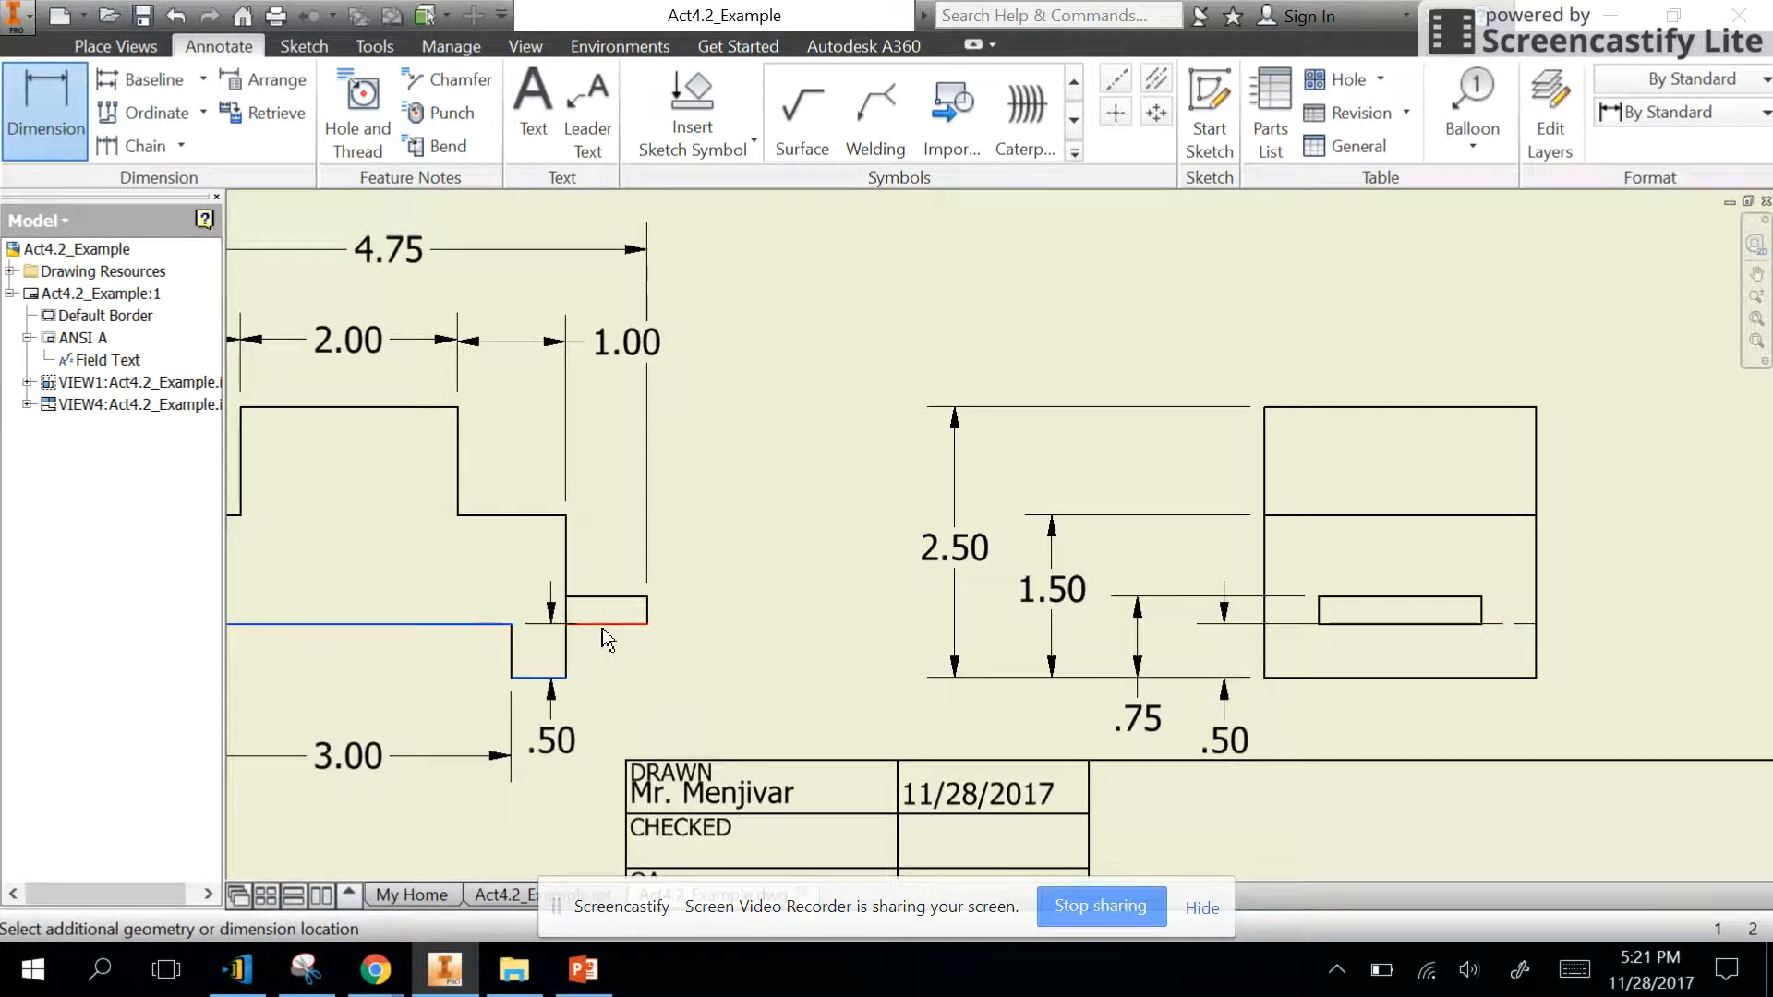
left_click(782, 640)
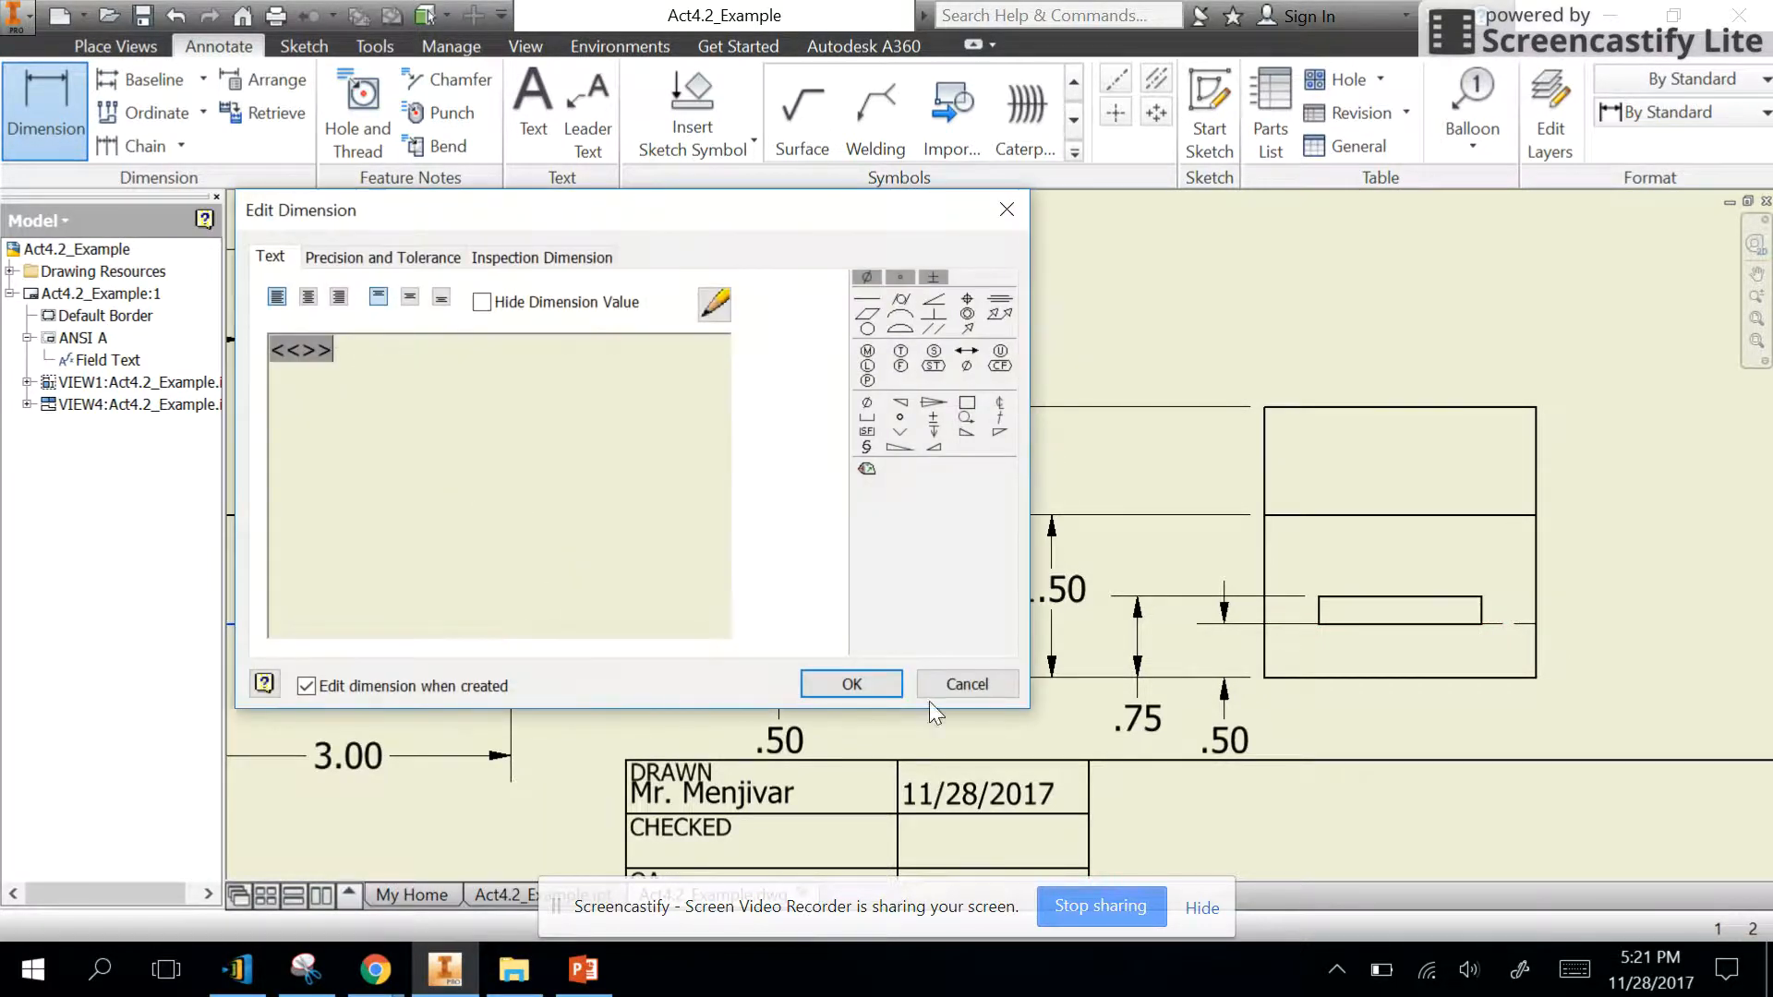
left_click(863, 687)
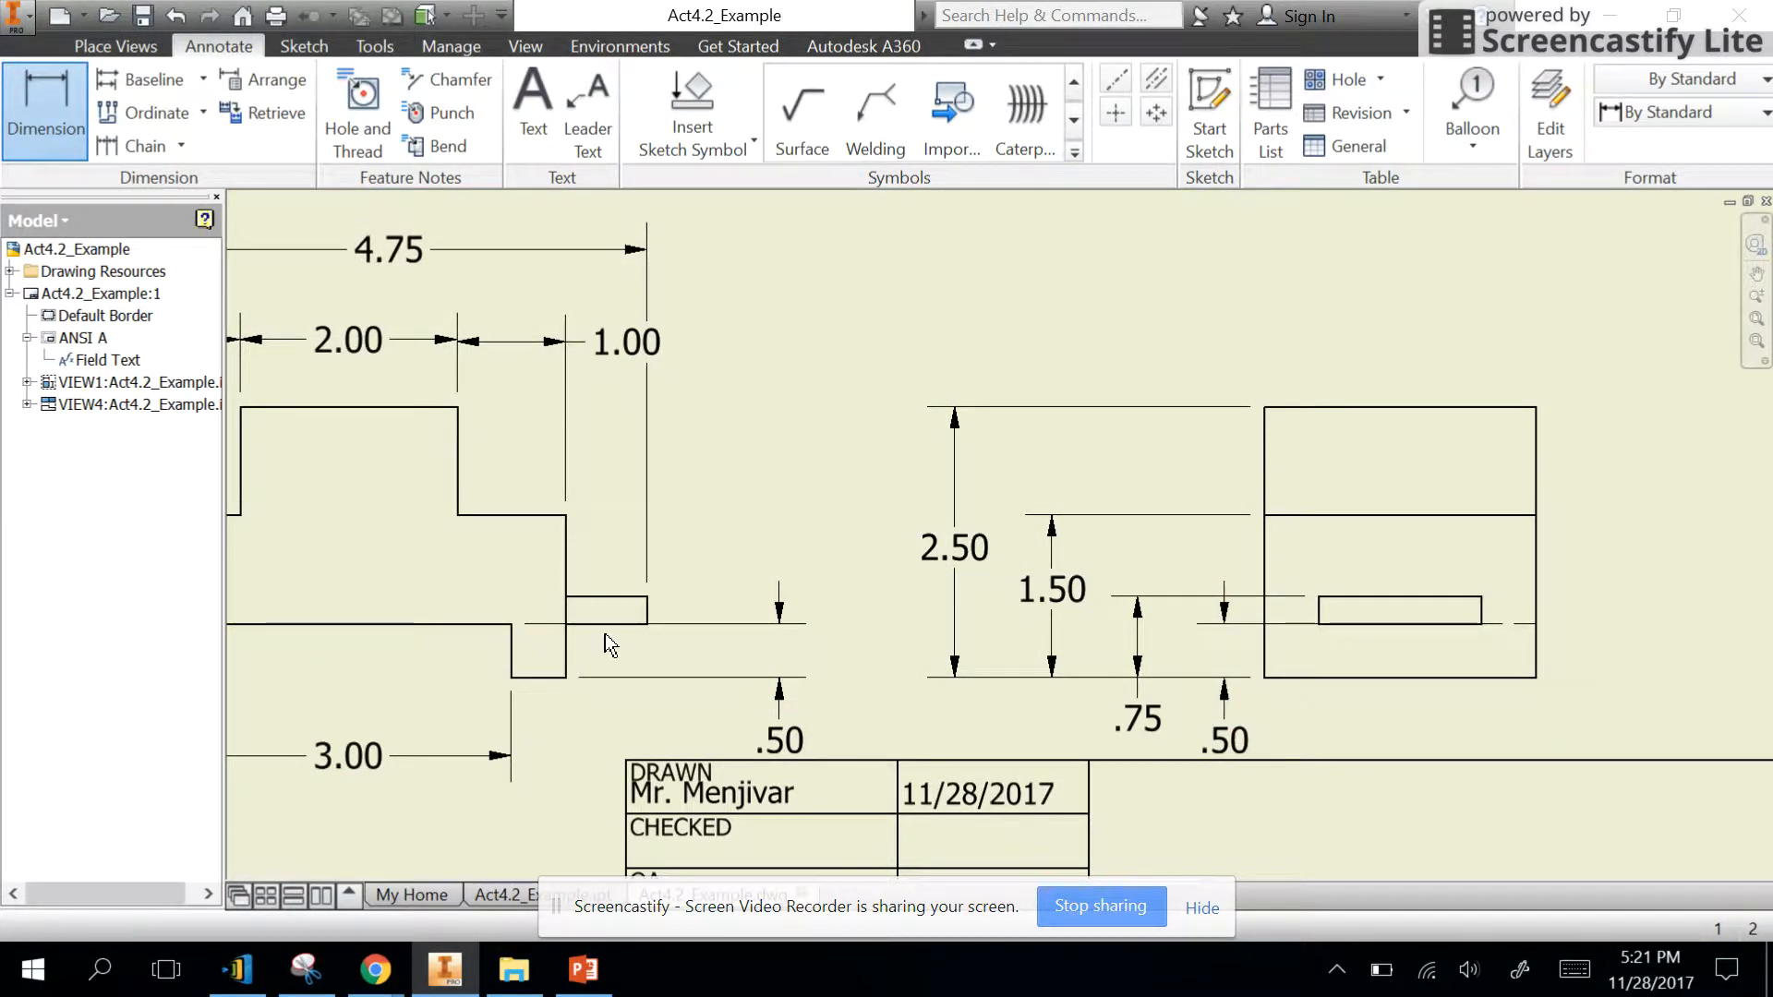
- Dimension the overall depth of the top view between its bottom and top edges, placing the dimension right of the view
scroll(662, 660, "down", 3)
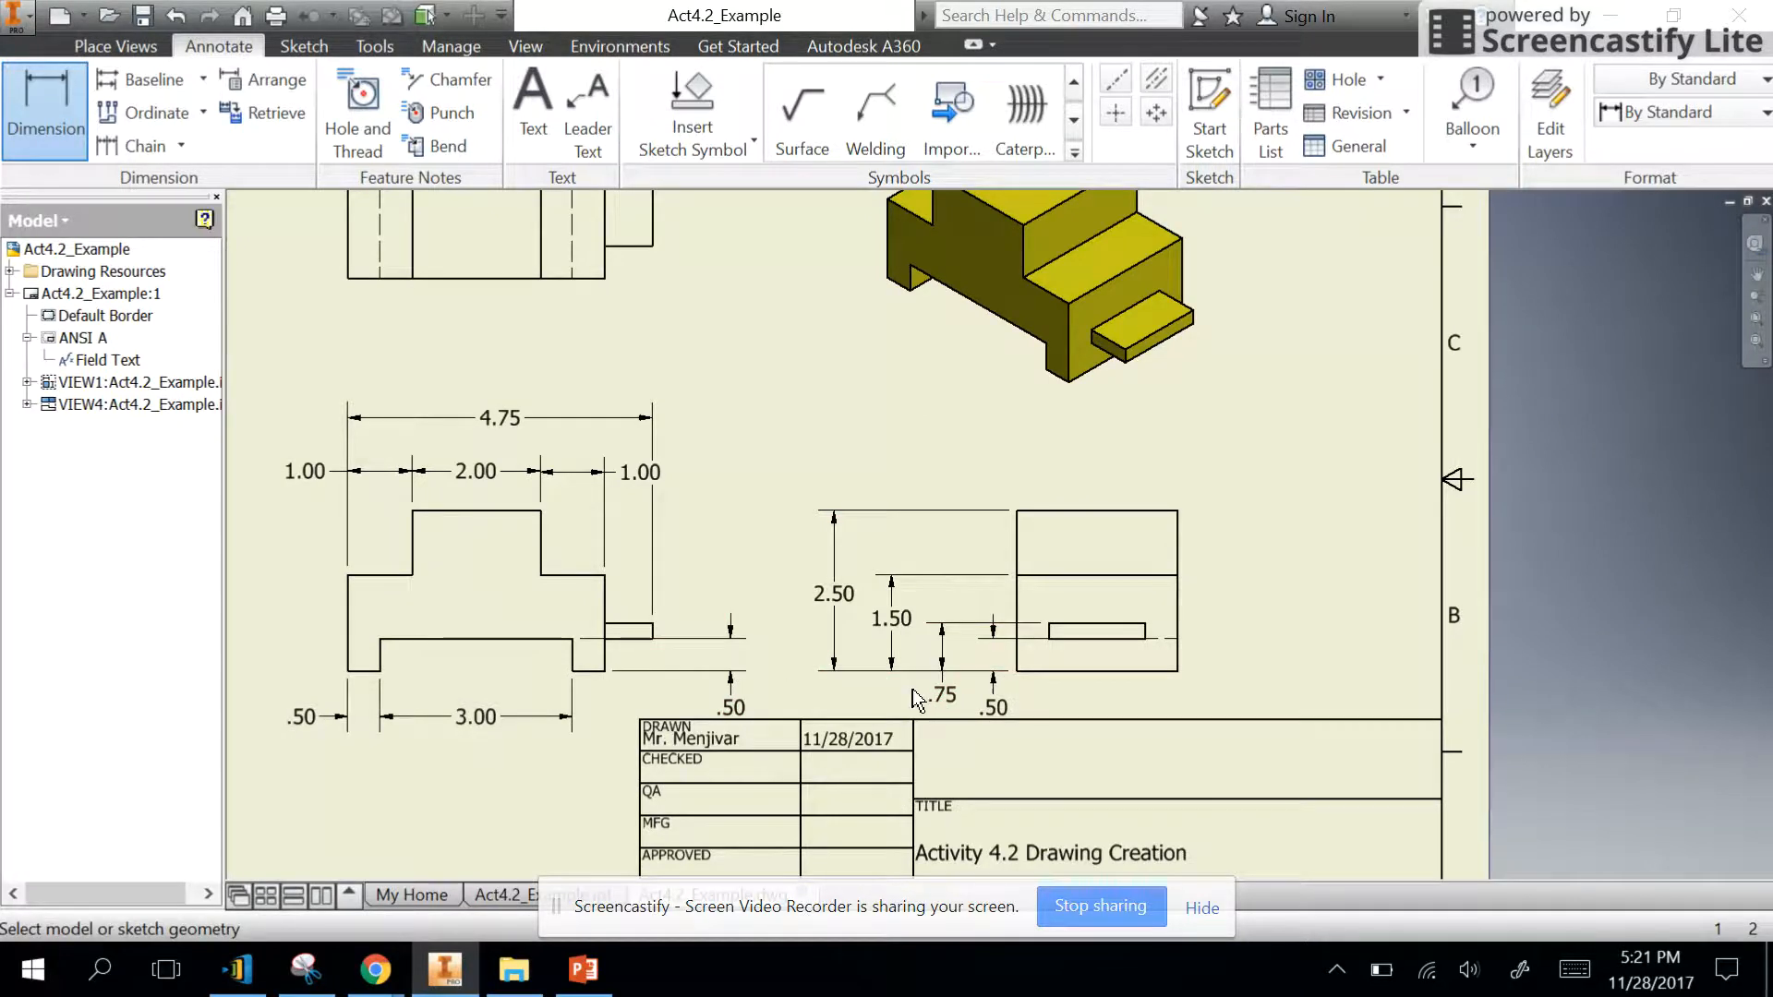
scroll(924, 699, "down", 2)
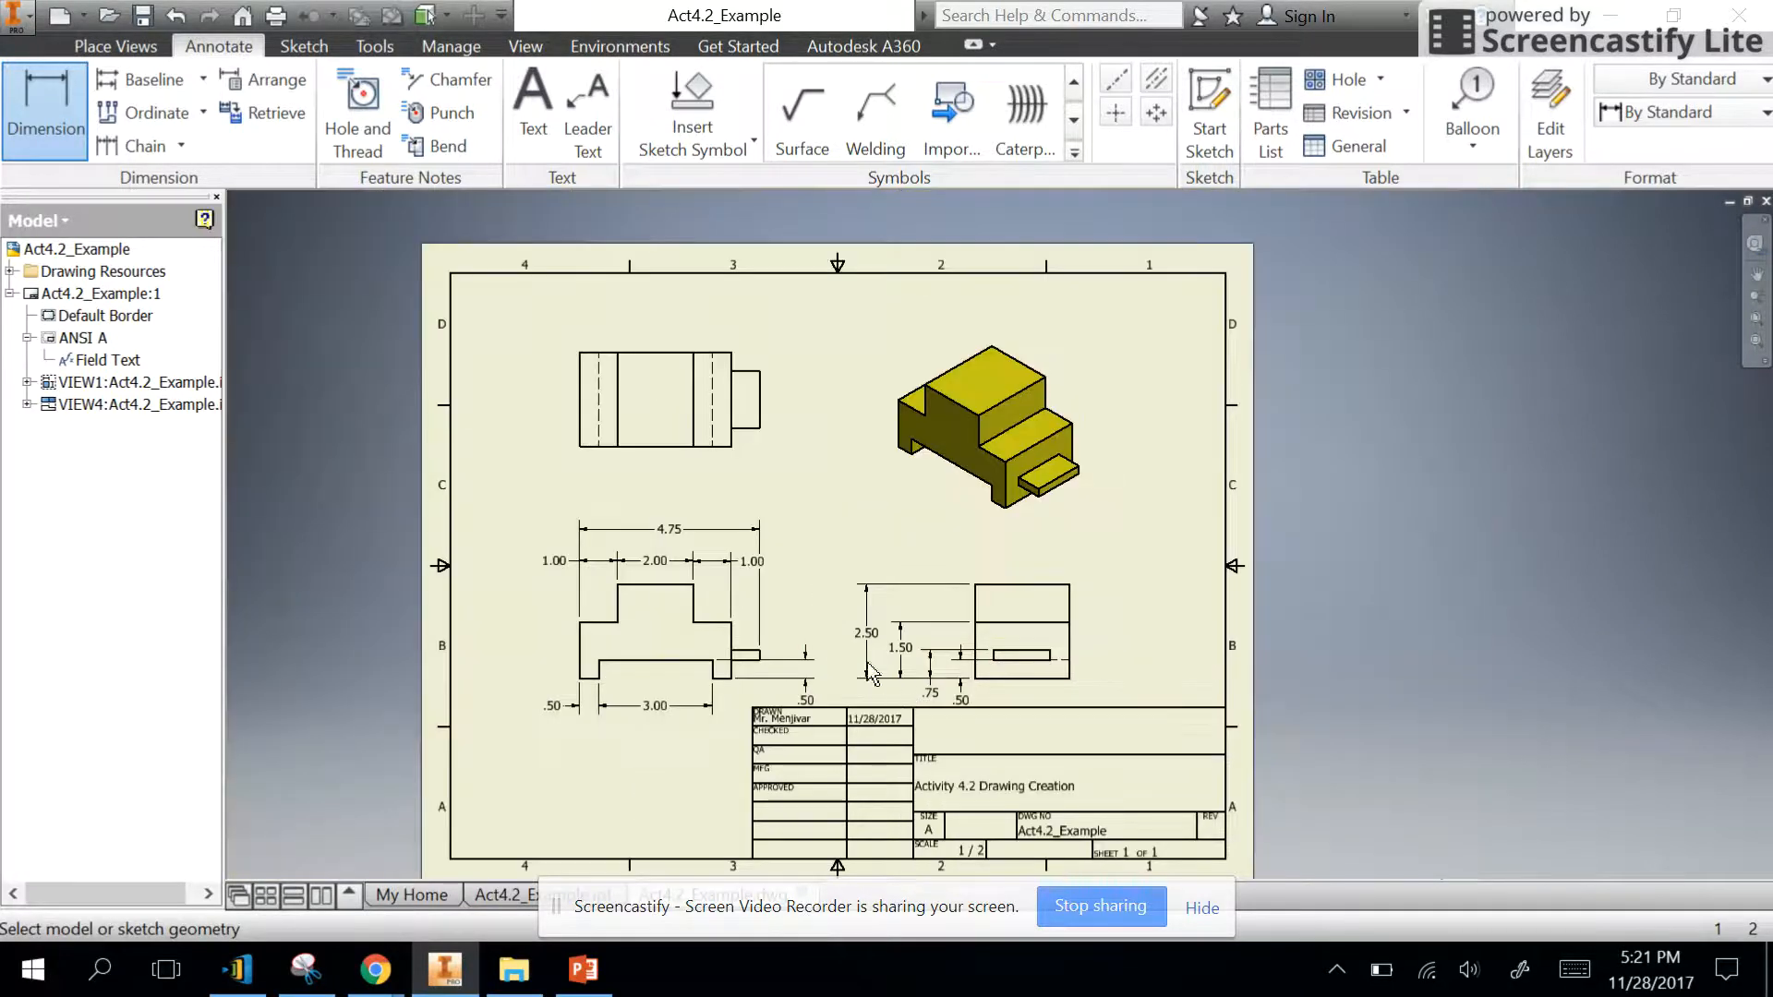
left_click(712, 447)
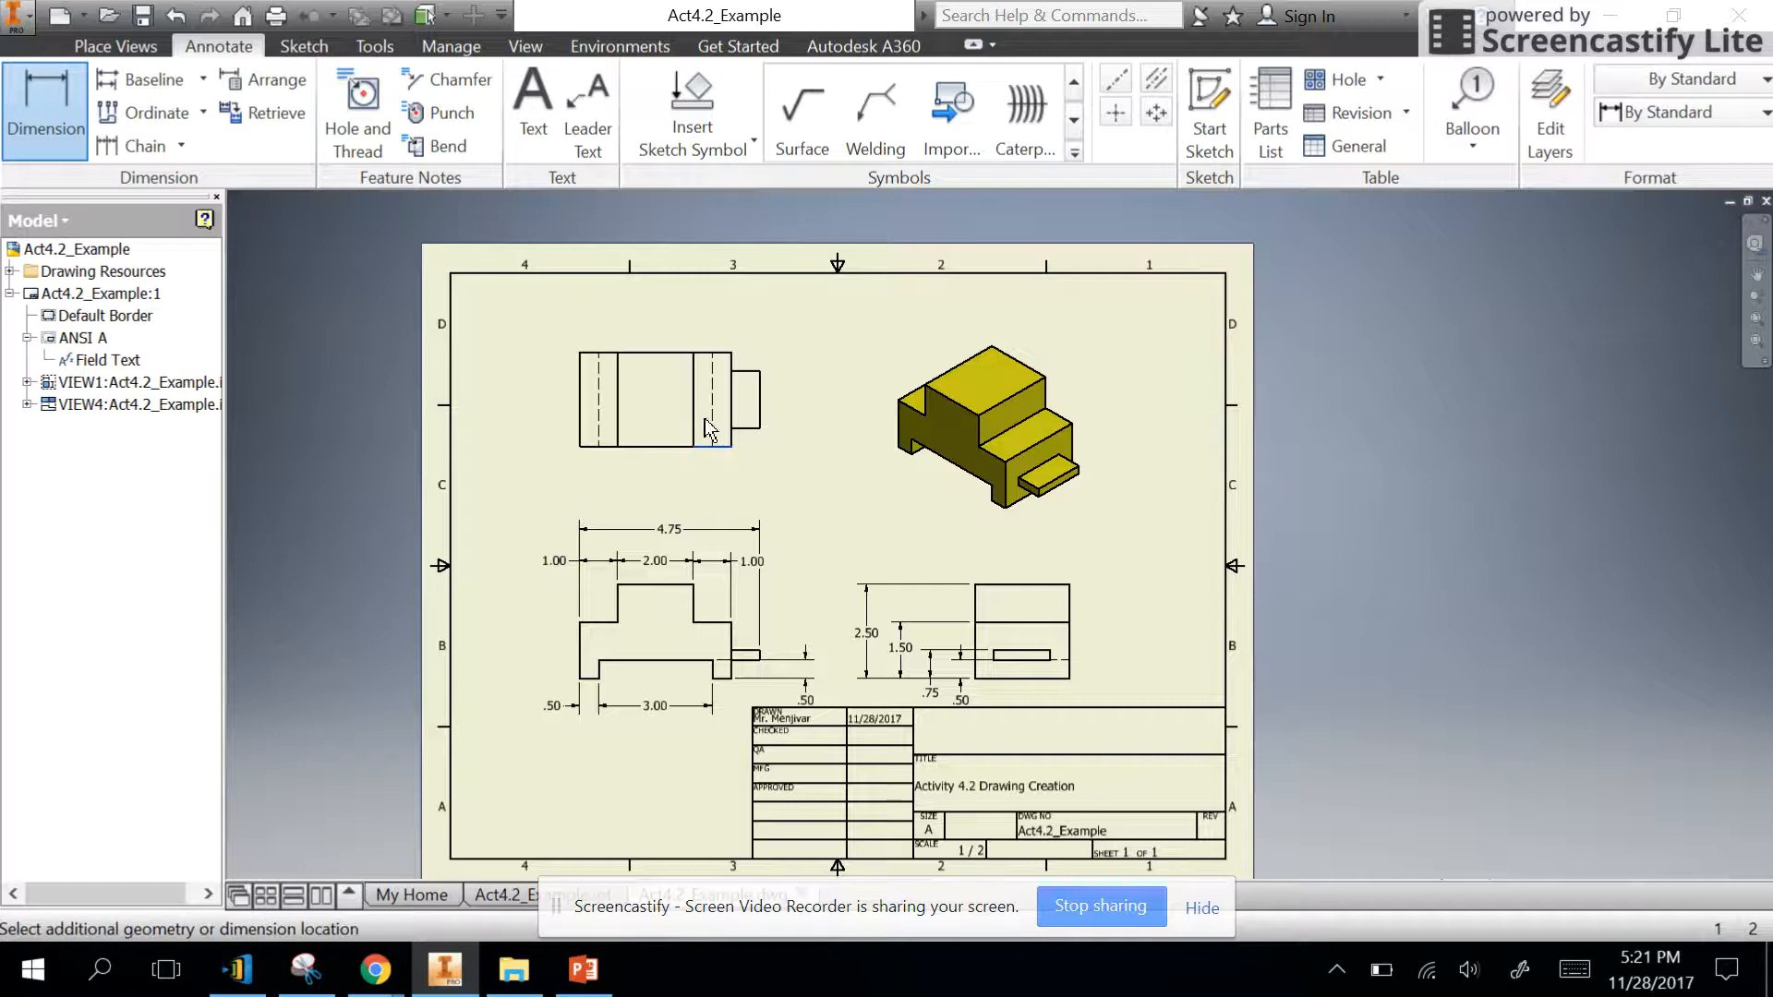
left_click(658, 353)
left_click(853, 370)
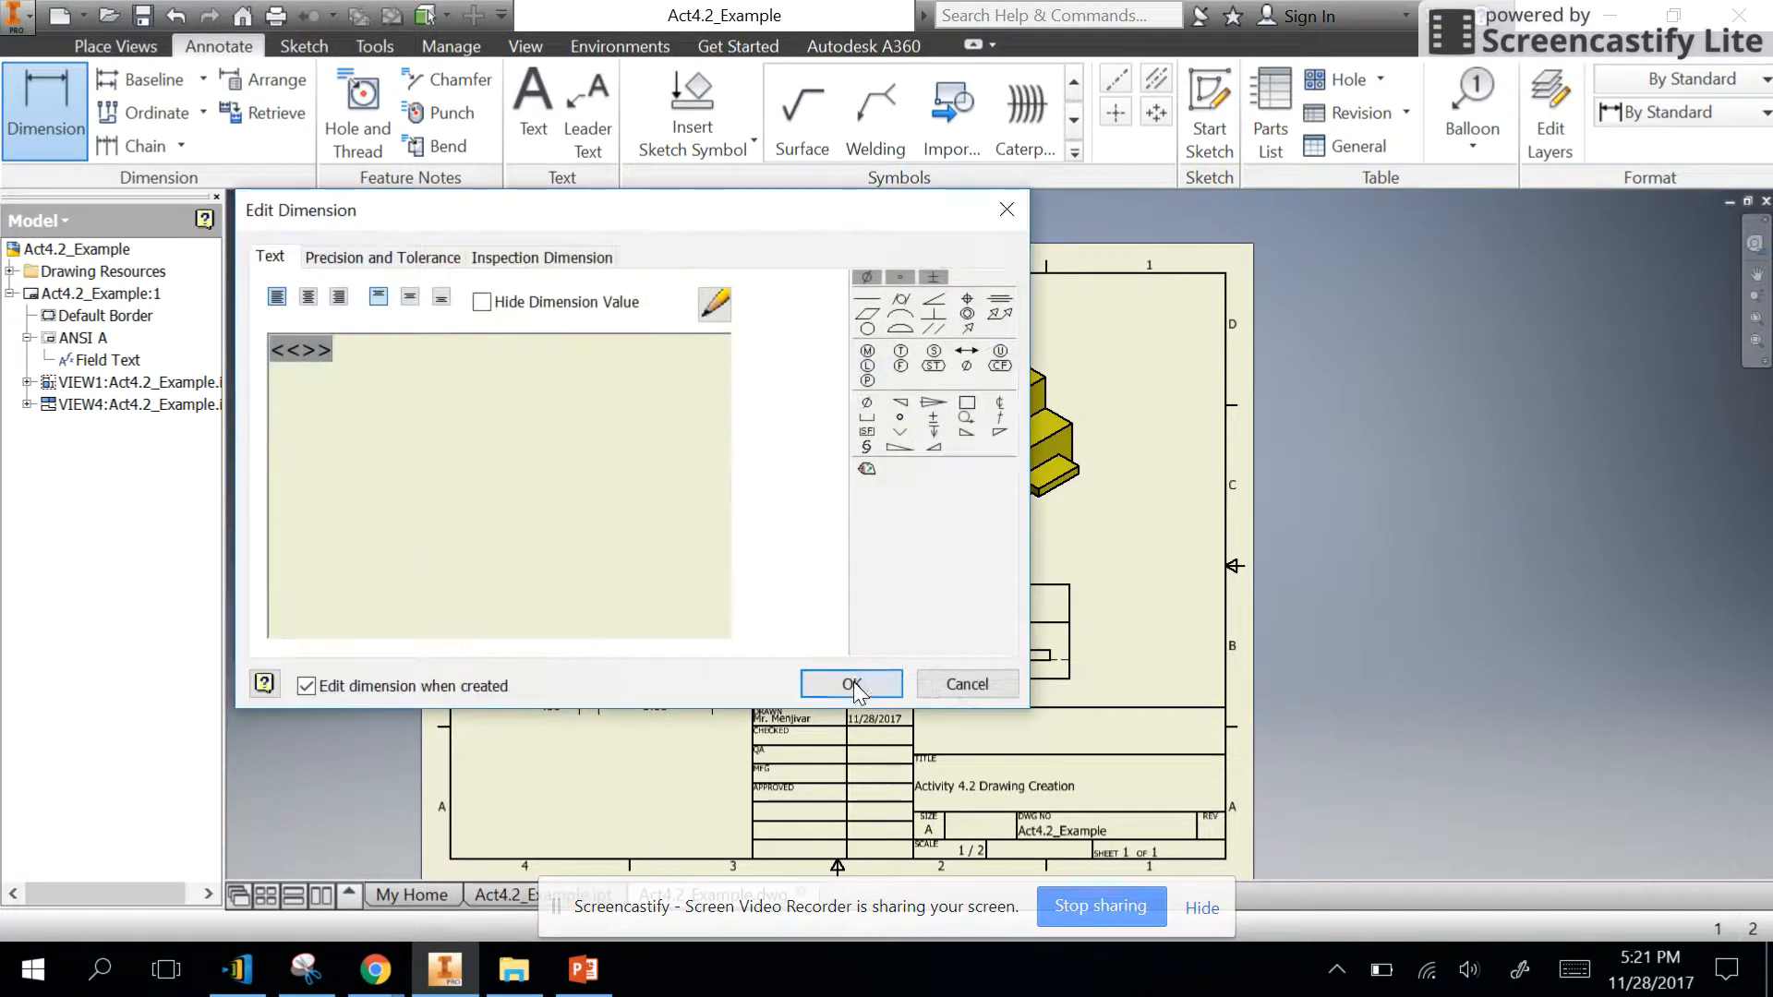
left_click(850, 684)
- Dimension the distances from the top view's top edge to the tab's upper and lower edges, inside the overall depth dimension
left_click(670, 352)
left_click(753, 371)
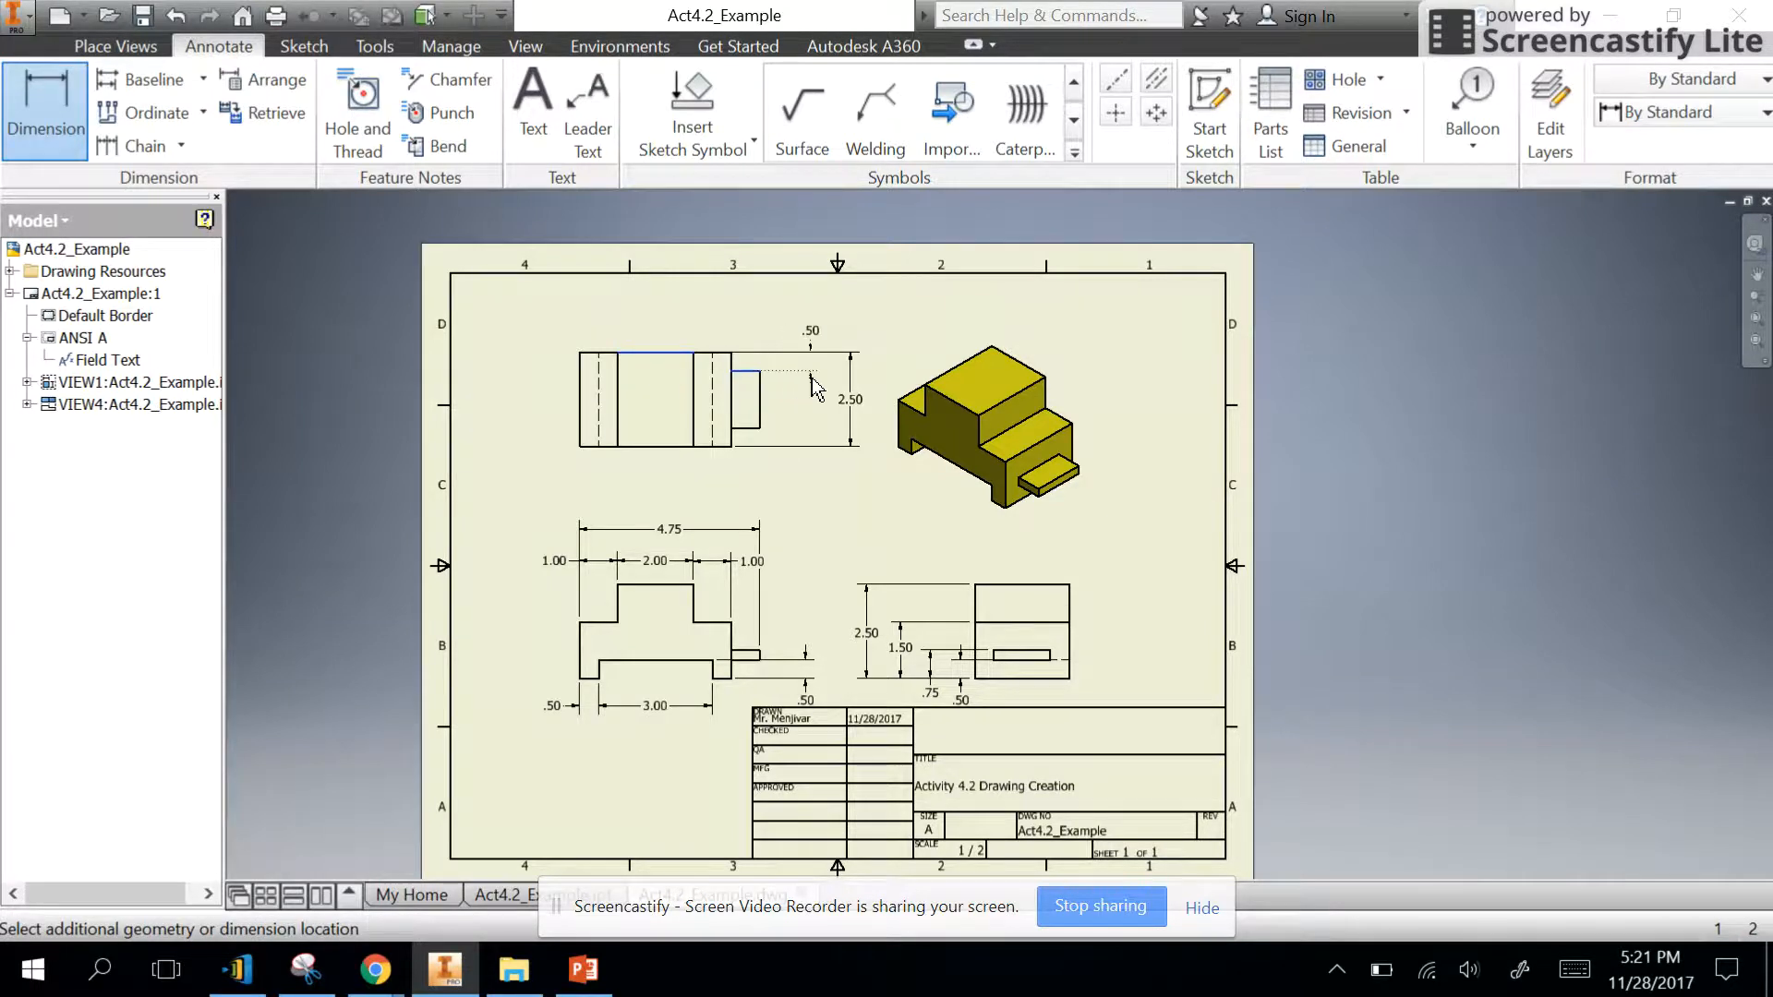
left_click(786, 386)
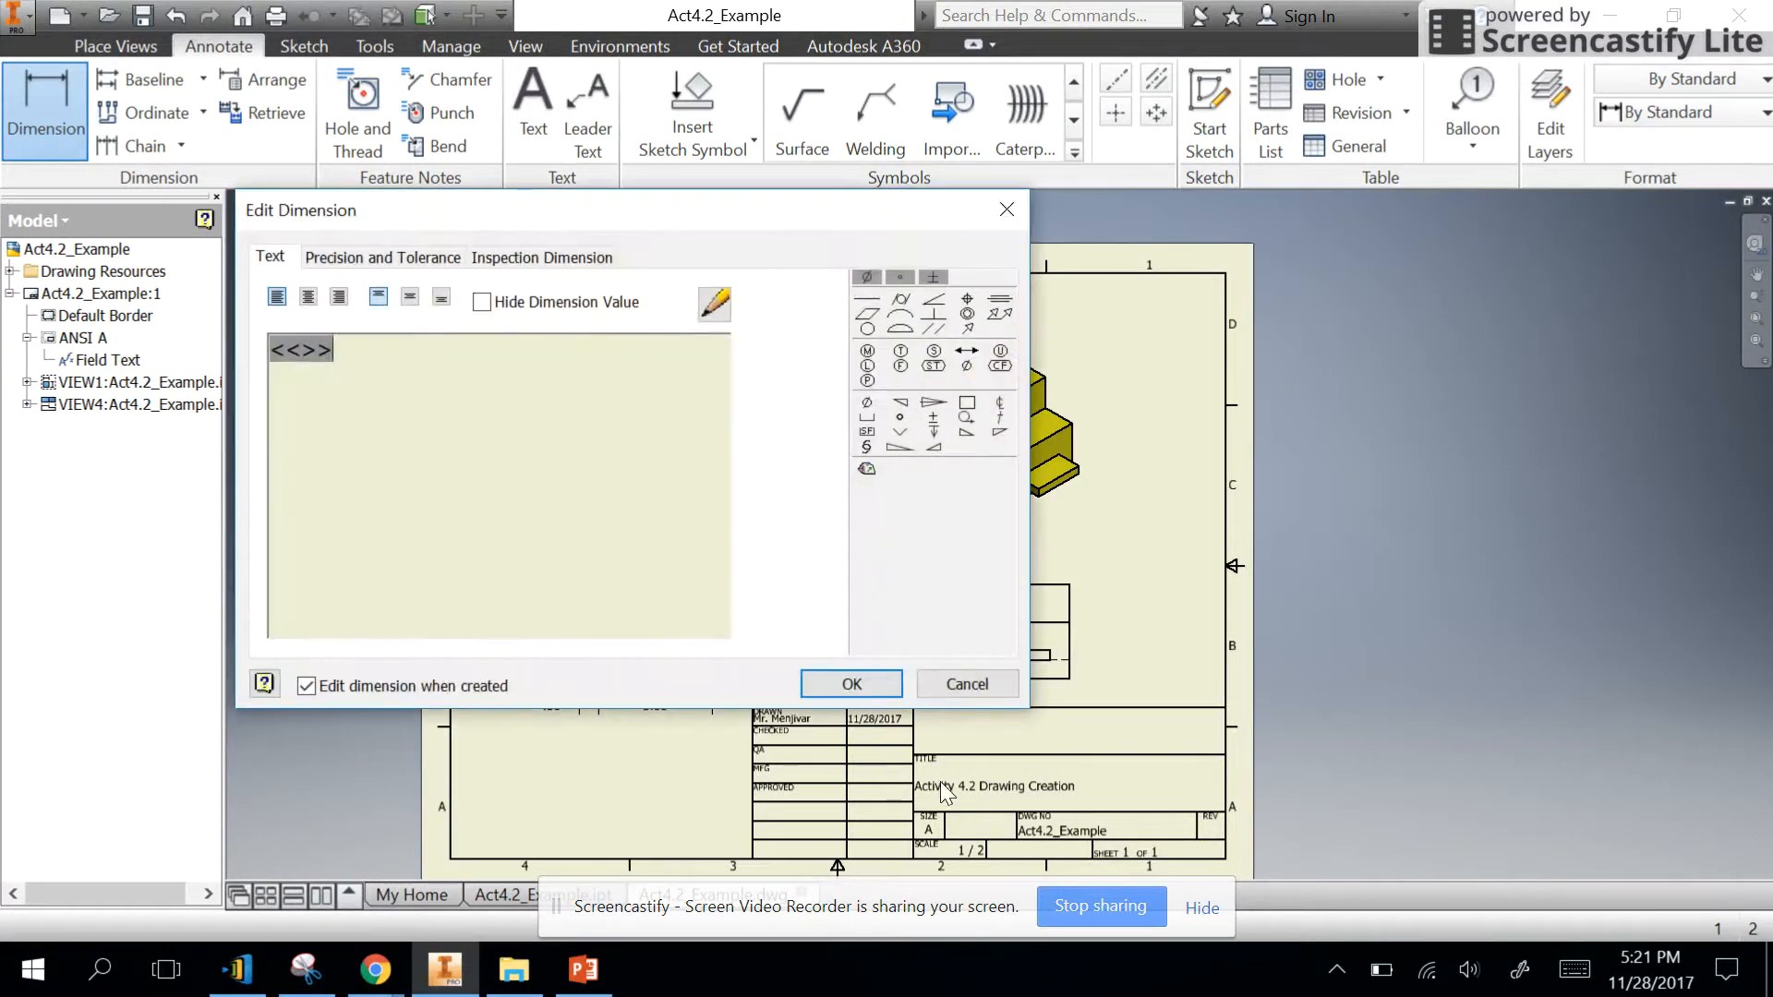
left_click(851, 684)
left_click(657, 353)
left_click(744, 428)
left_click(812, 407)
left_click(851, 684)
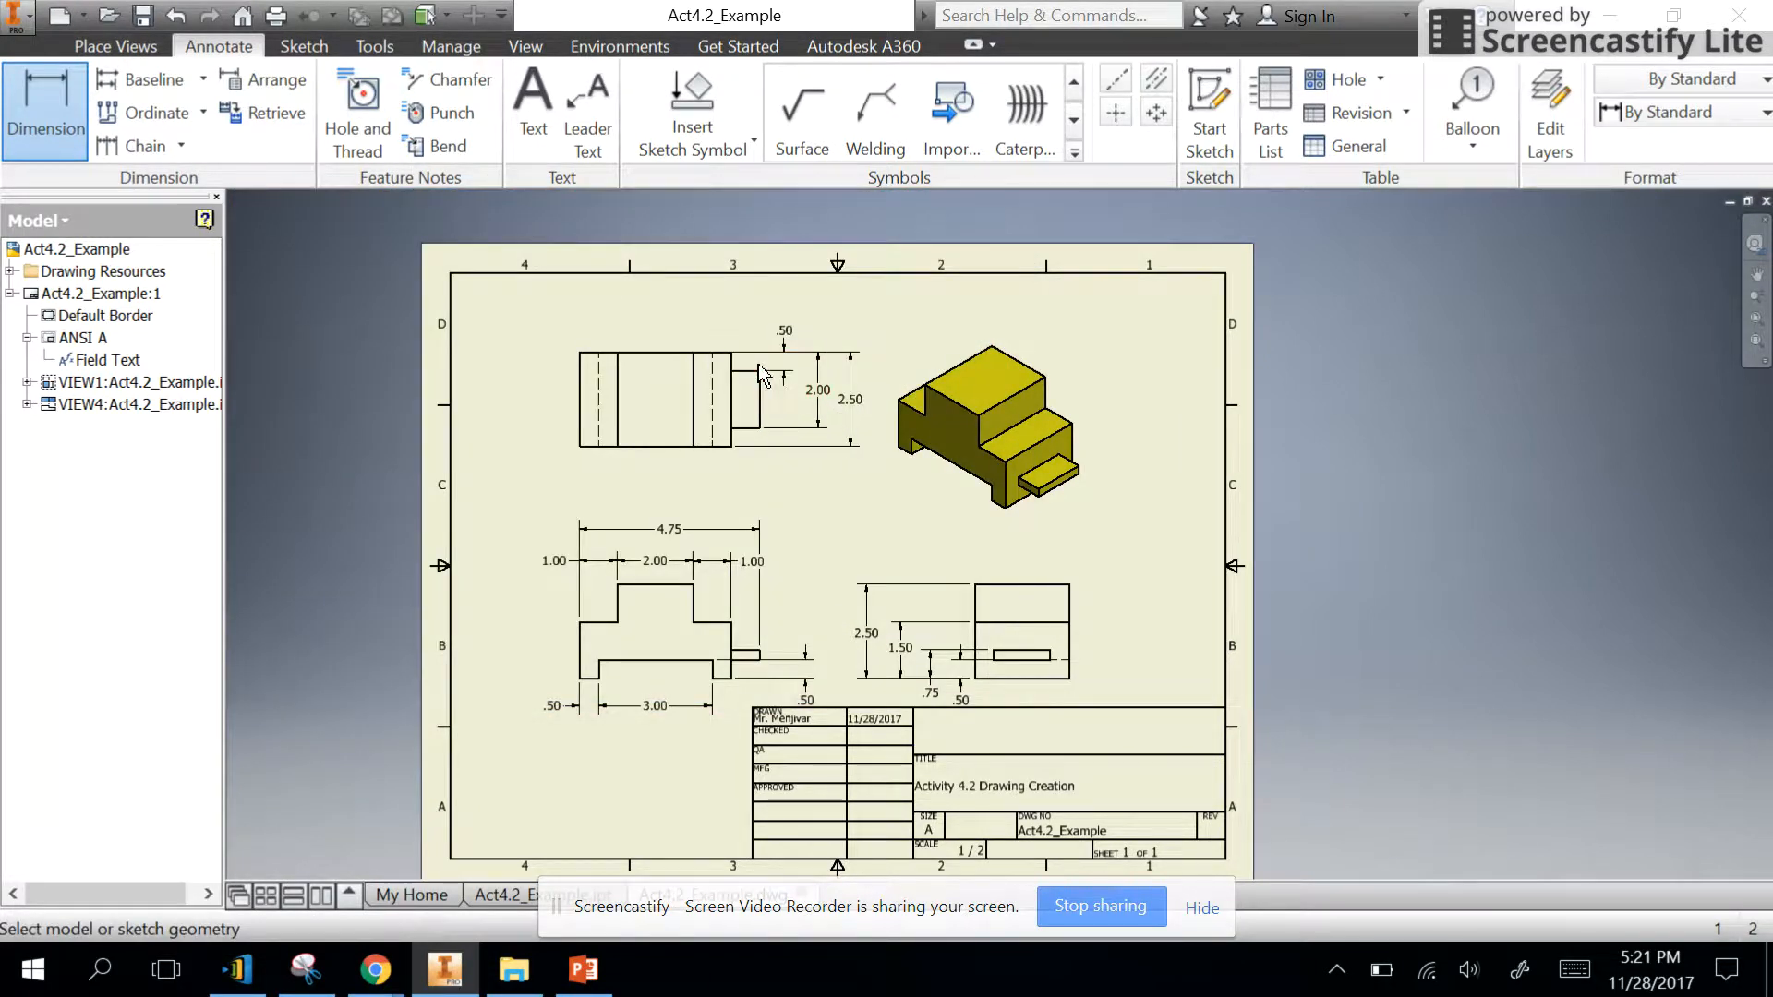